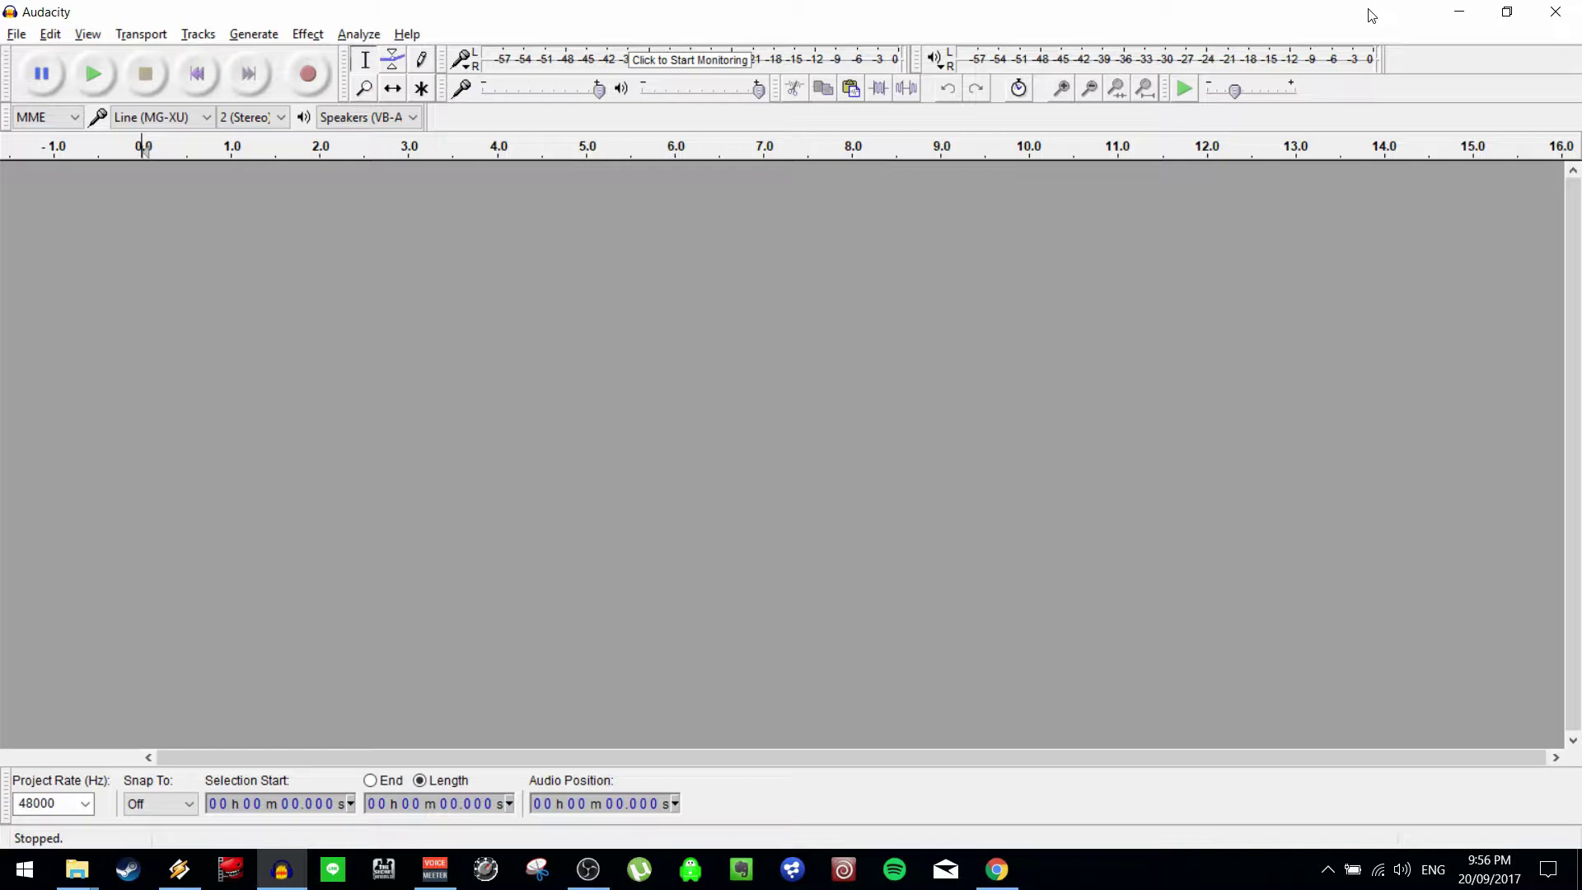
Record the spoken intro, delete the silence at both ends, and play back the ~6.3-second clip.
key("r")
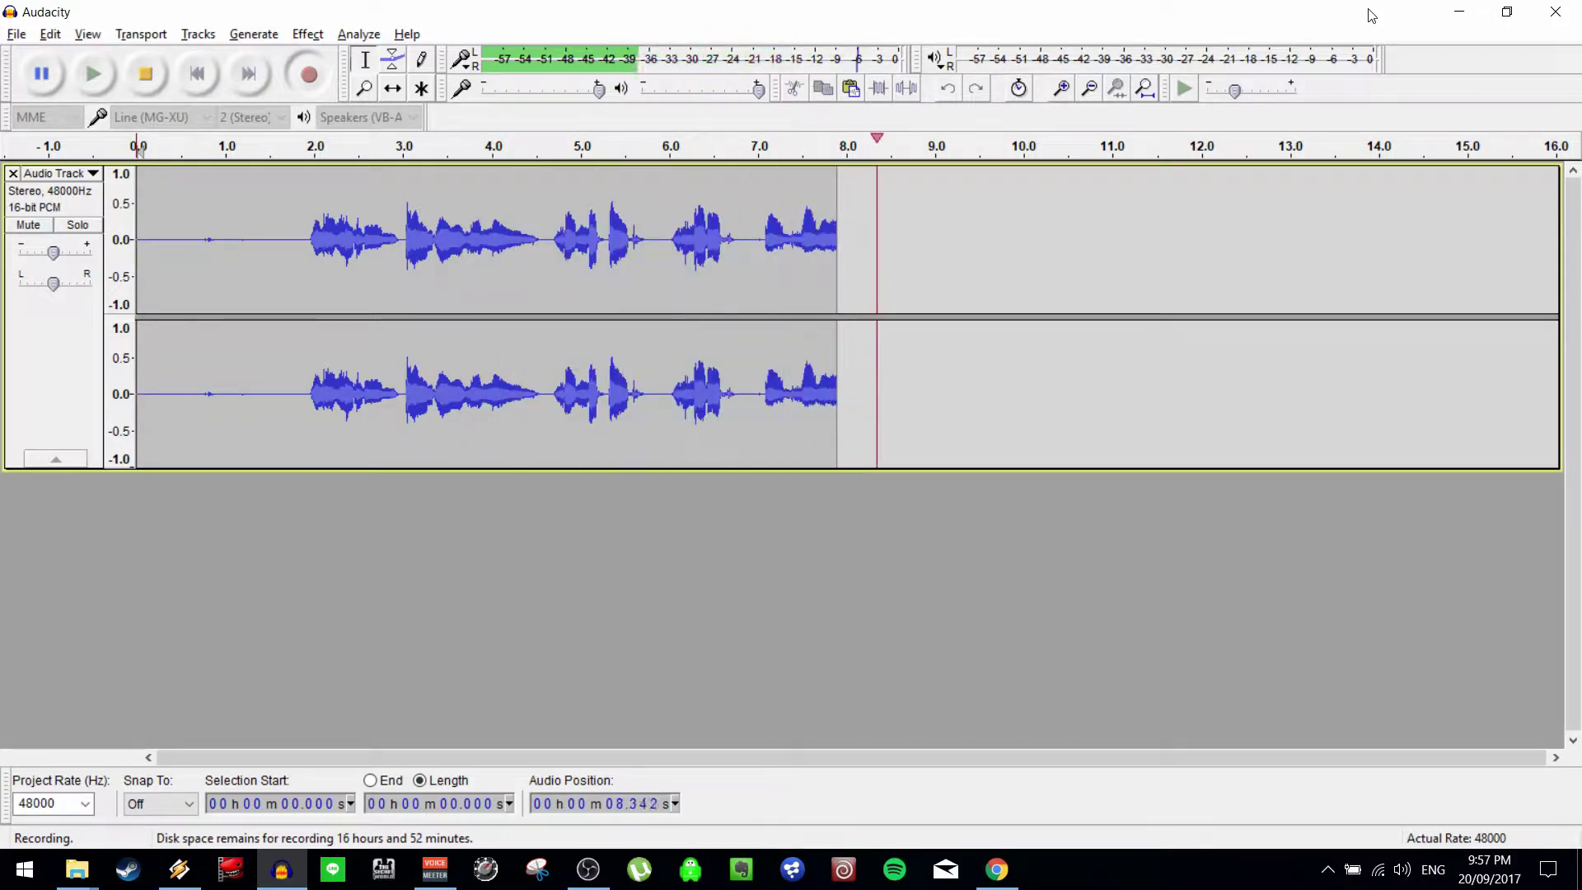
key("space")
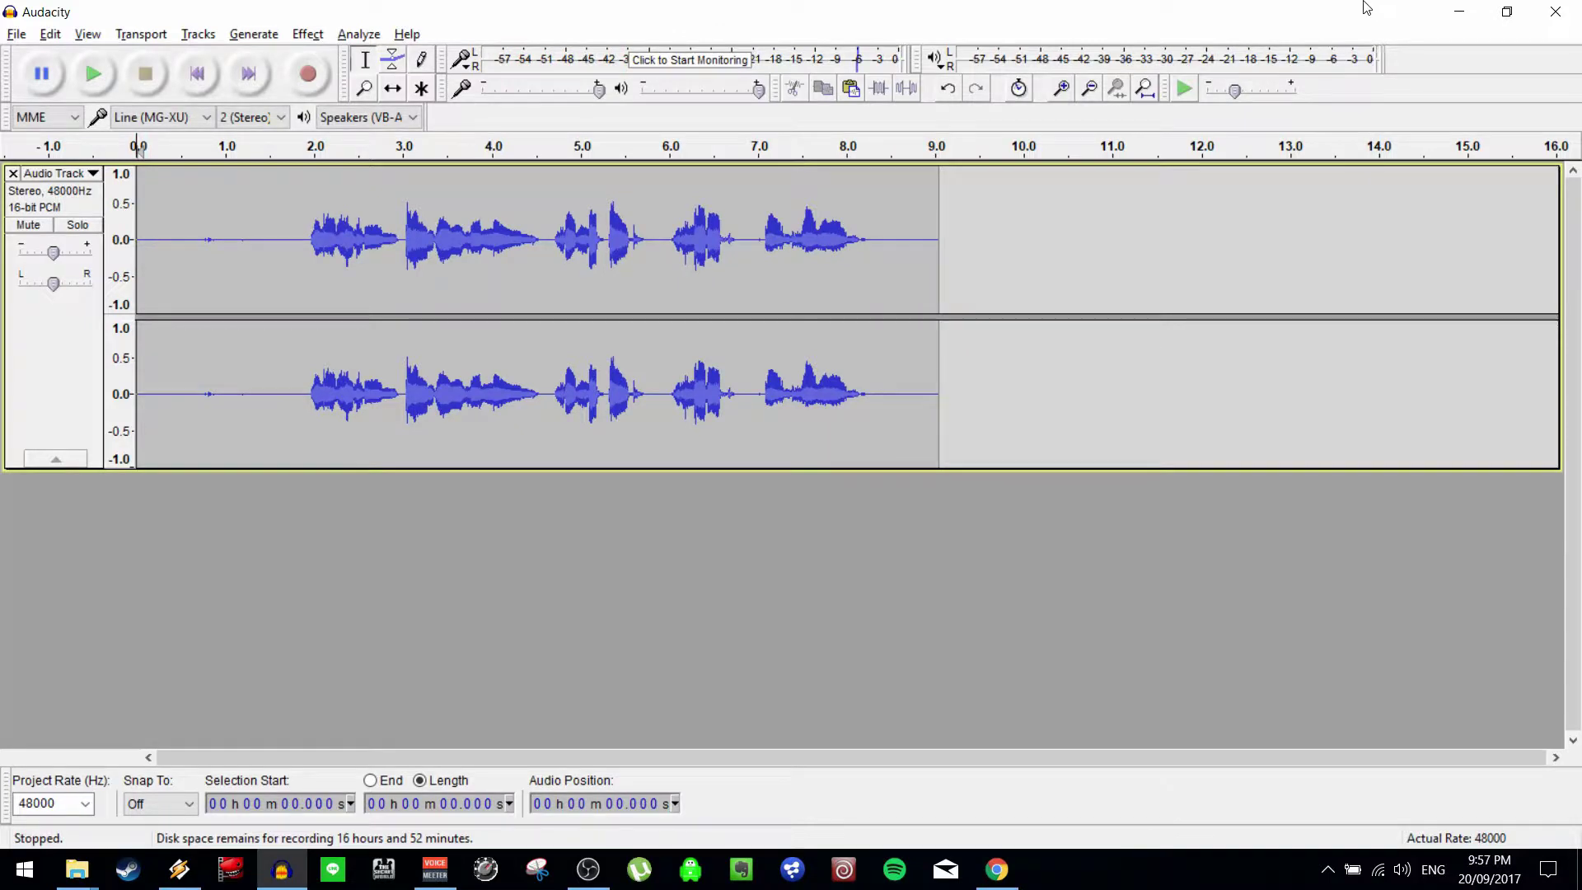
left_click_drag(992, 227, 867, 227)
key("Delete")
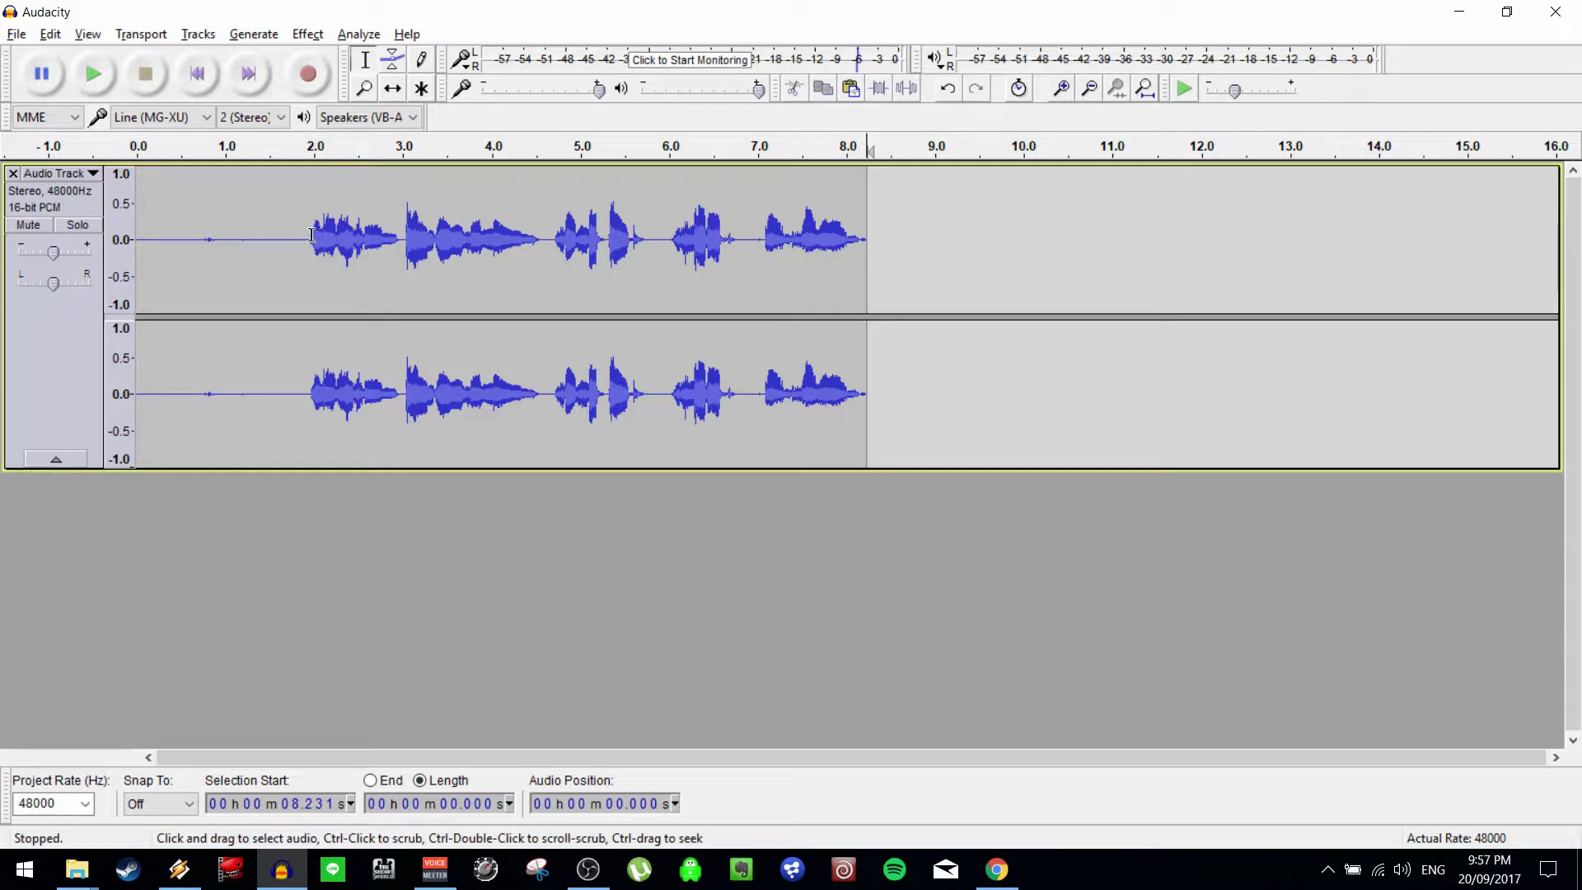
left_click_drag(310, 231, 133, 233)
key("Delete")
key("space")
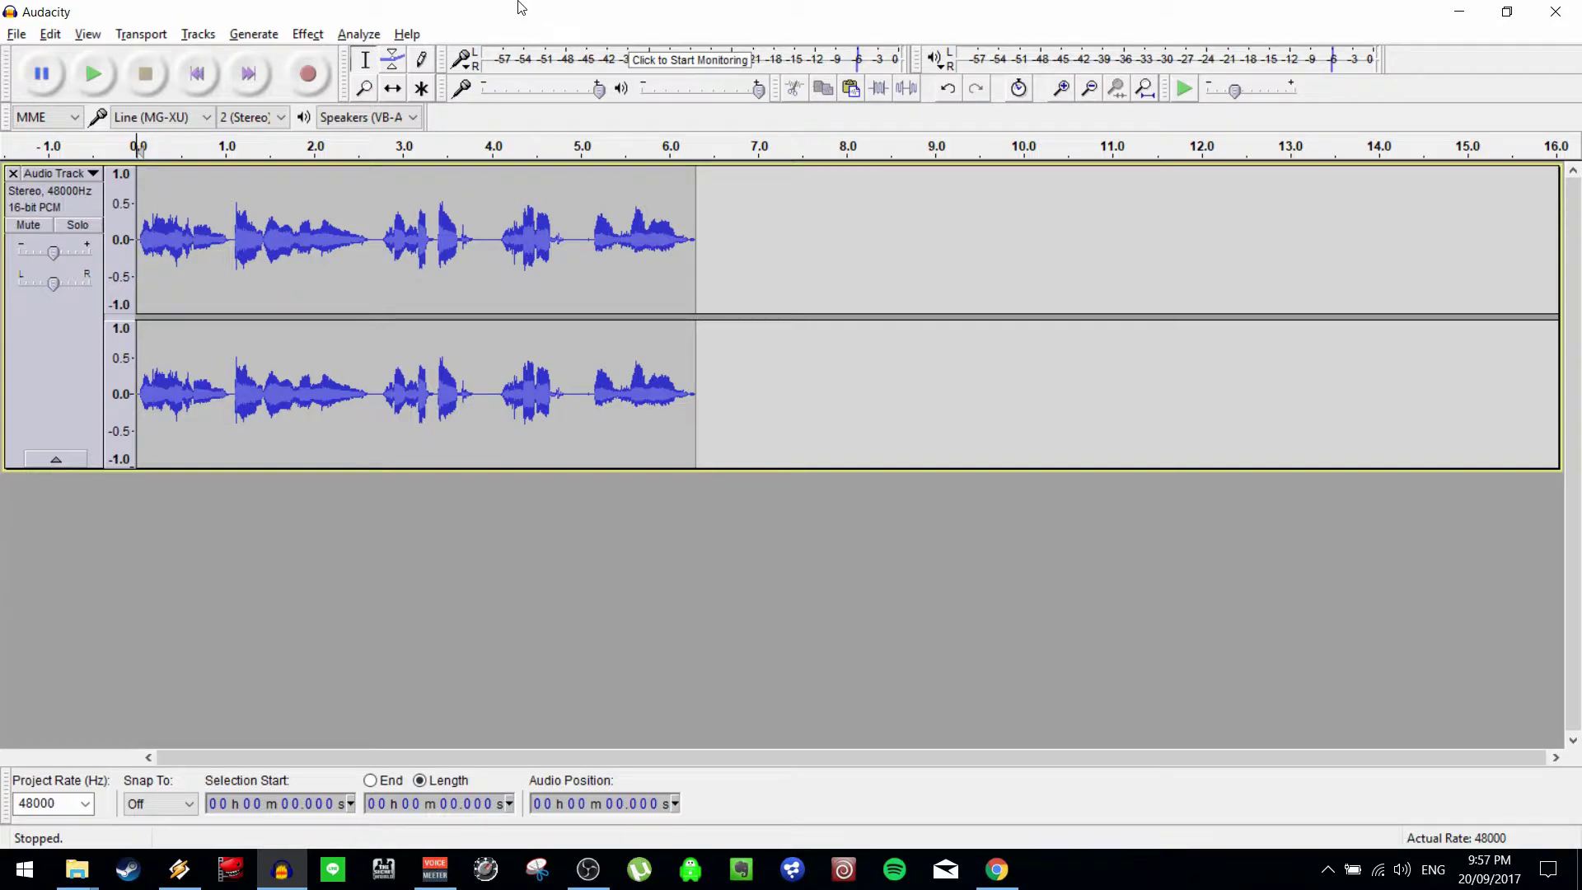
left_click(43, 362)
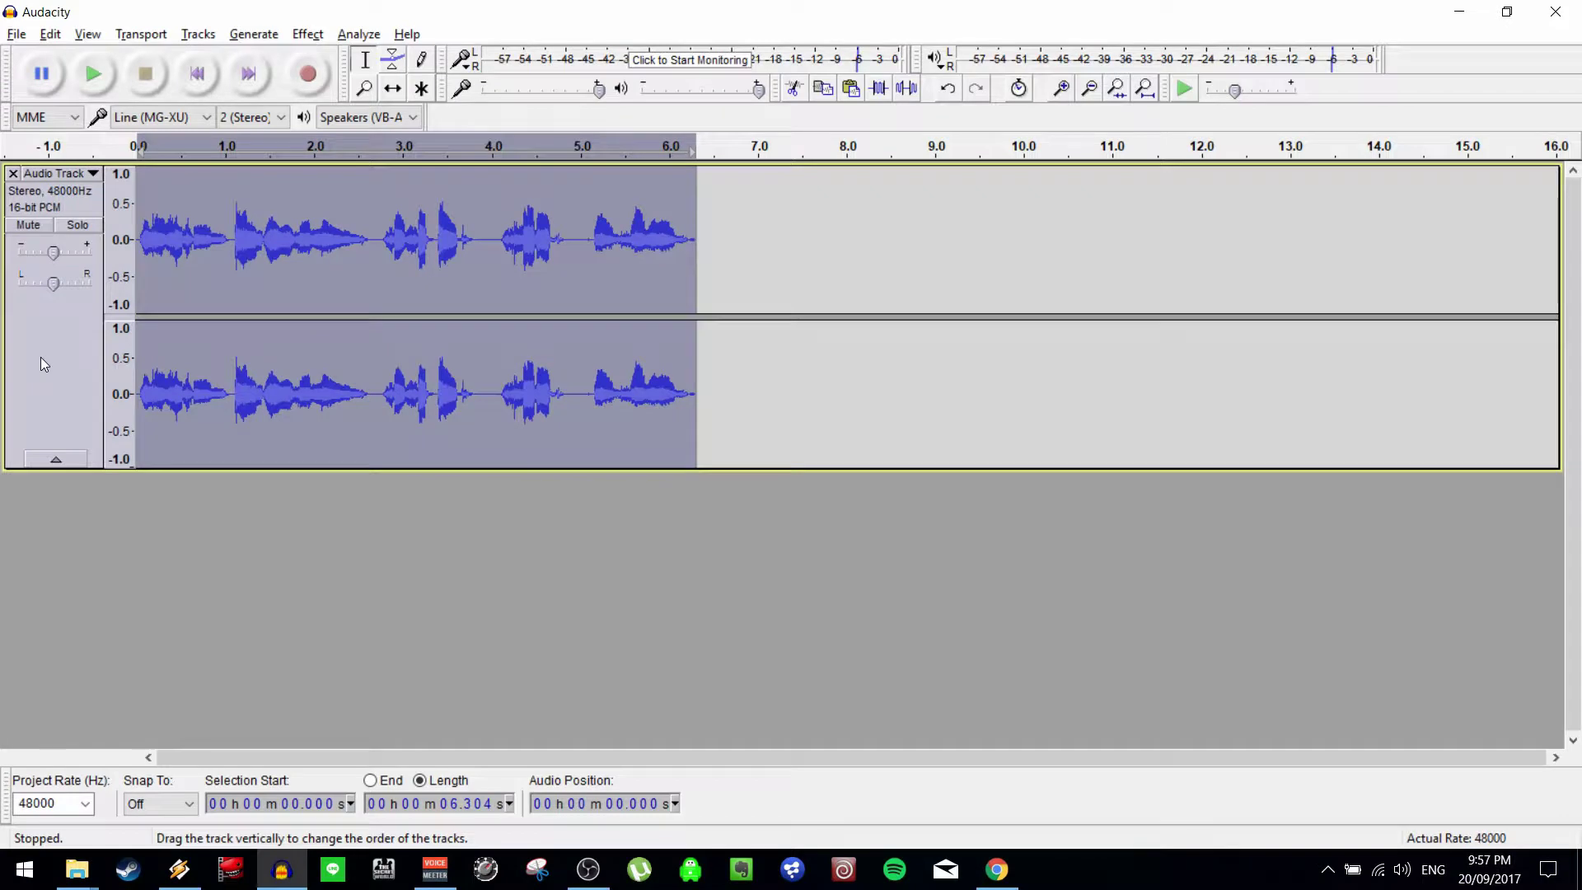
left_click(312, 36)
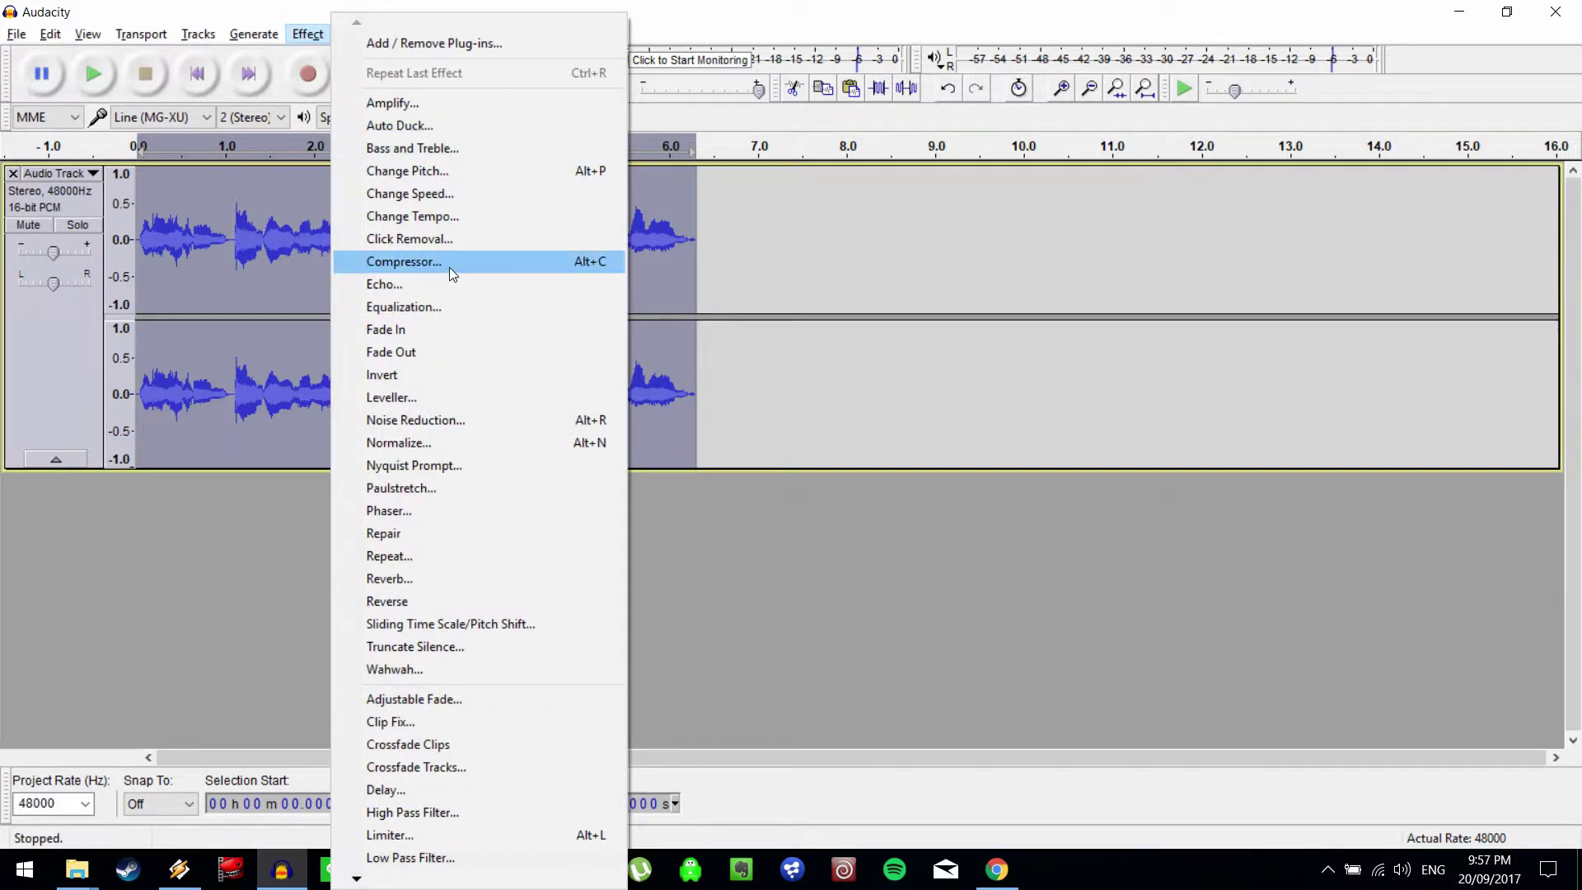
left_click(449, 267)
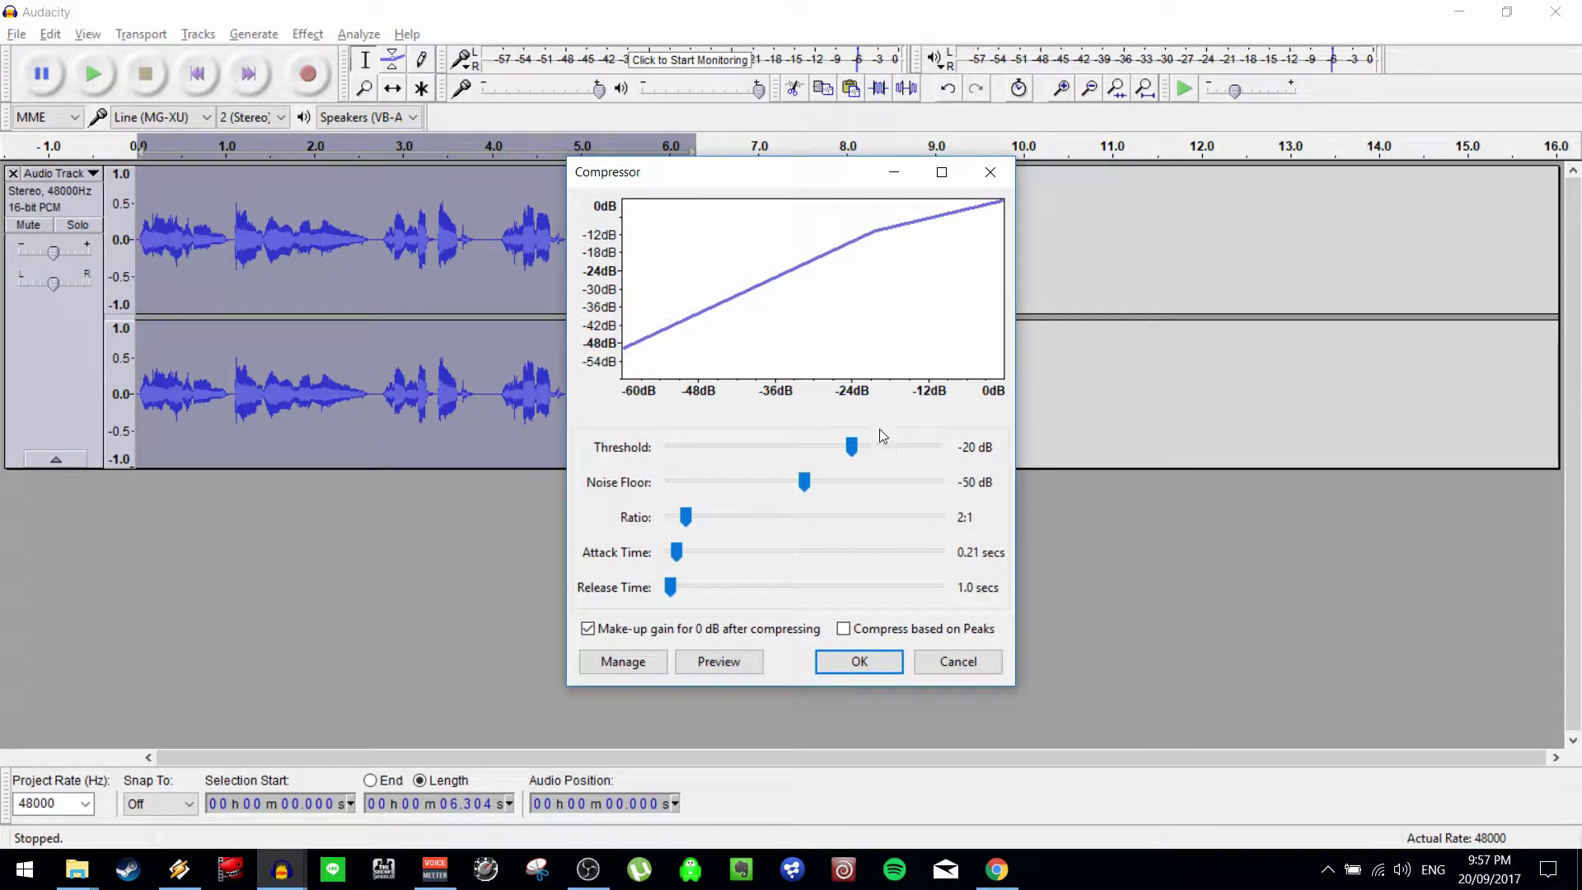
left_click_drag(854, 445, 892, 450)
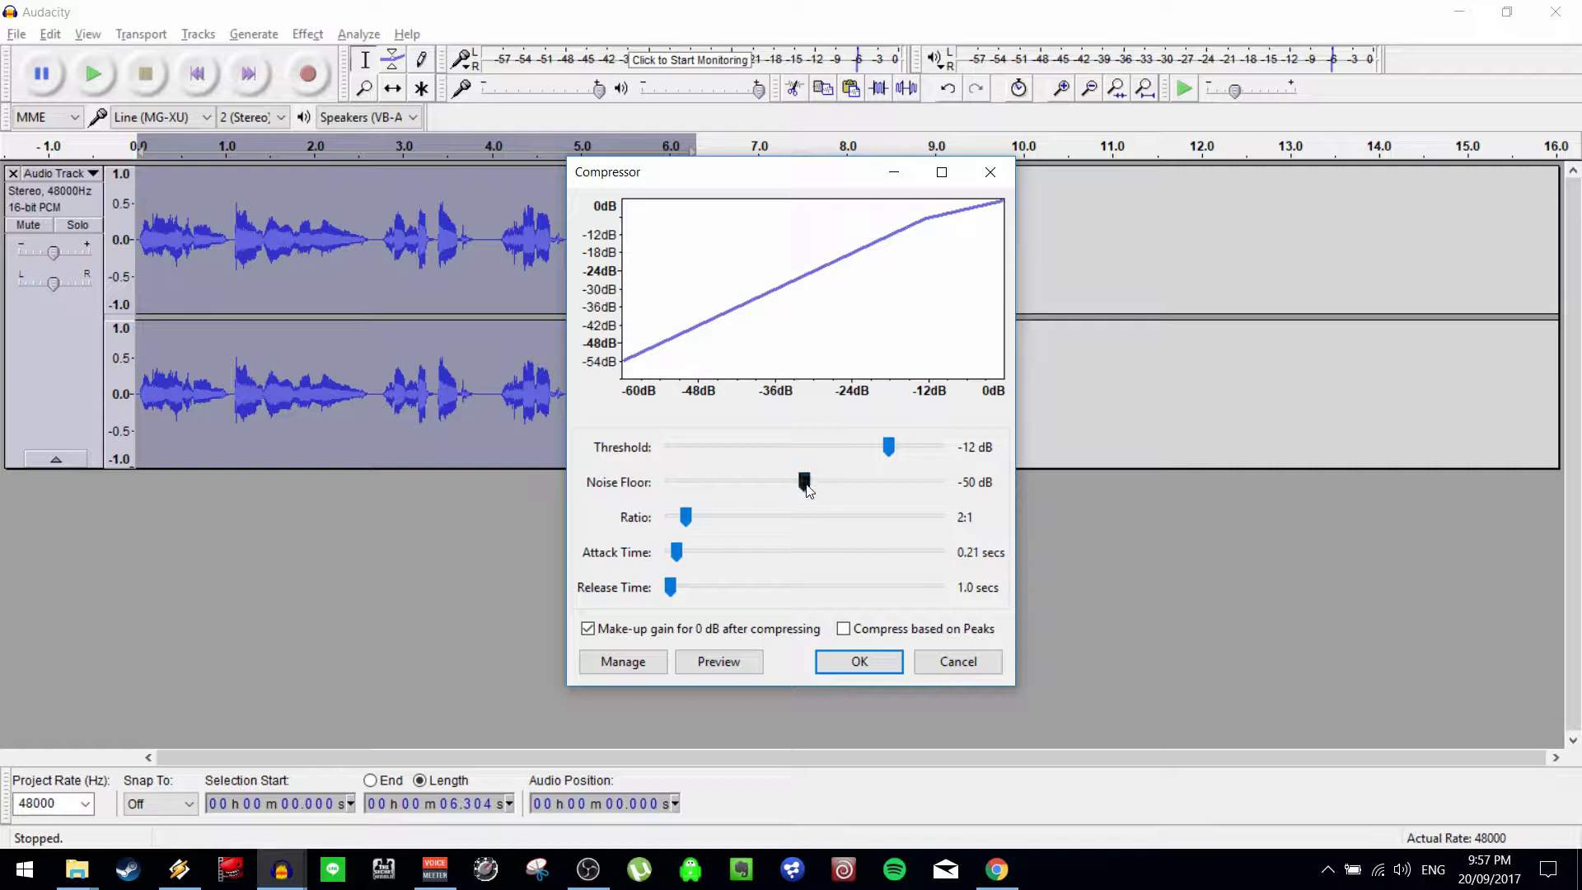
left_click_drag(808, 489, 849, 487)
left_click(860, 663)
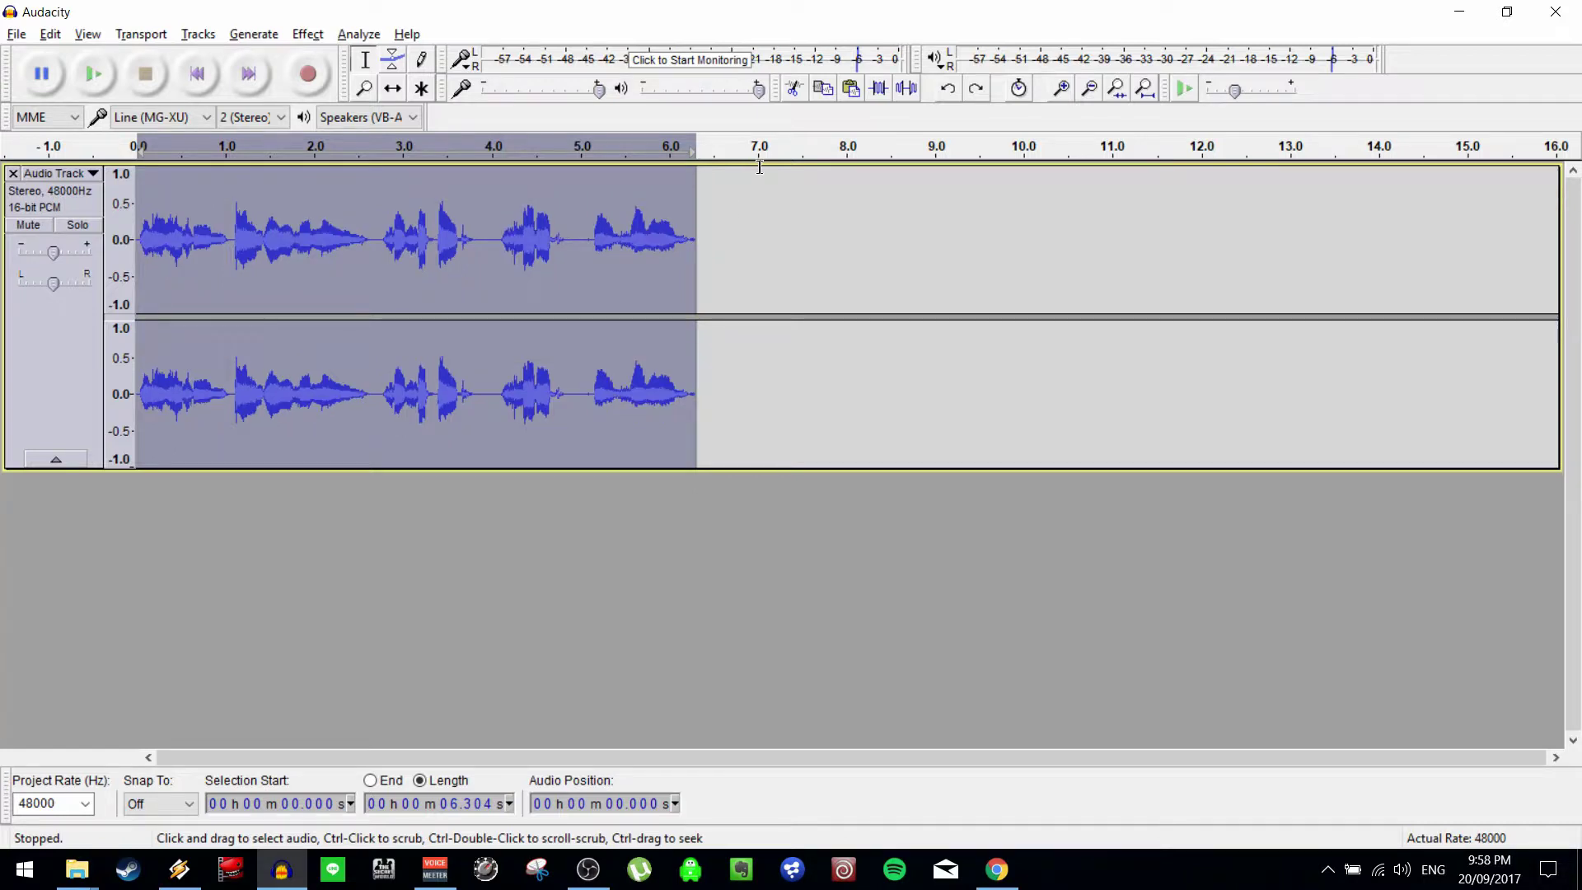
key("ctrl+r")
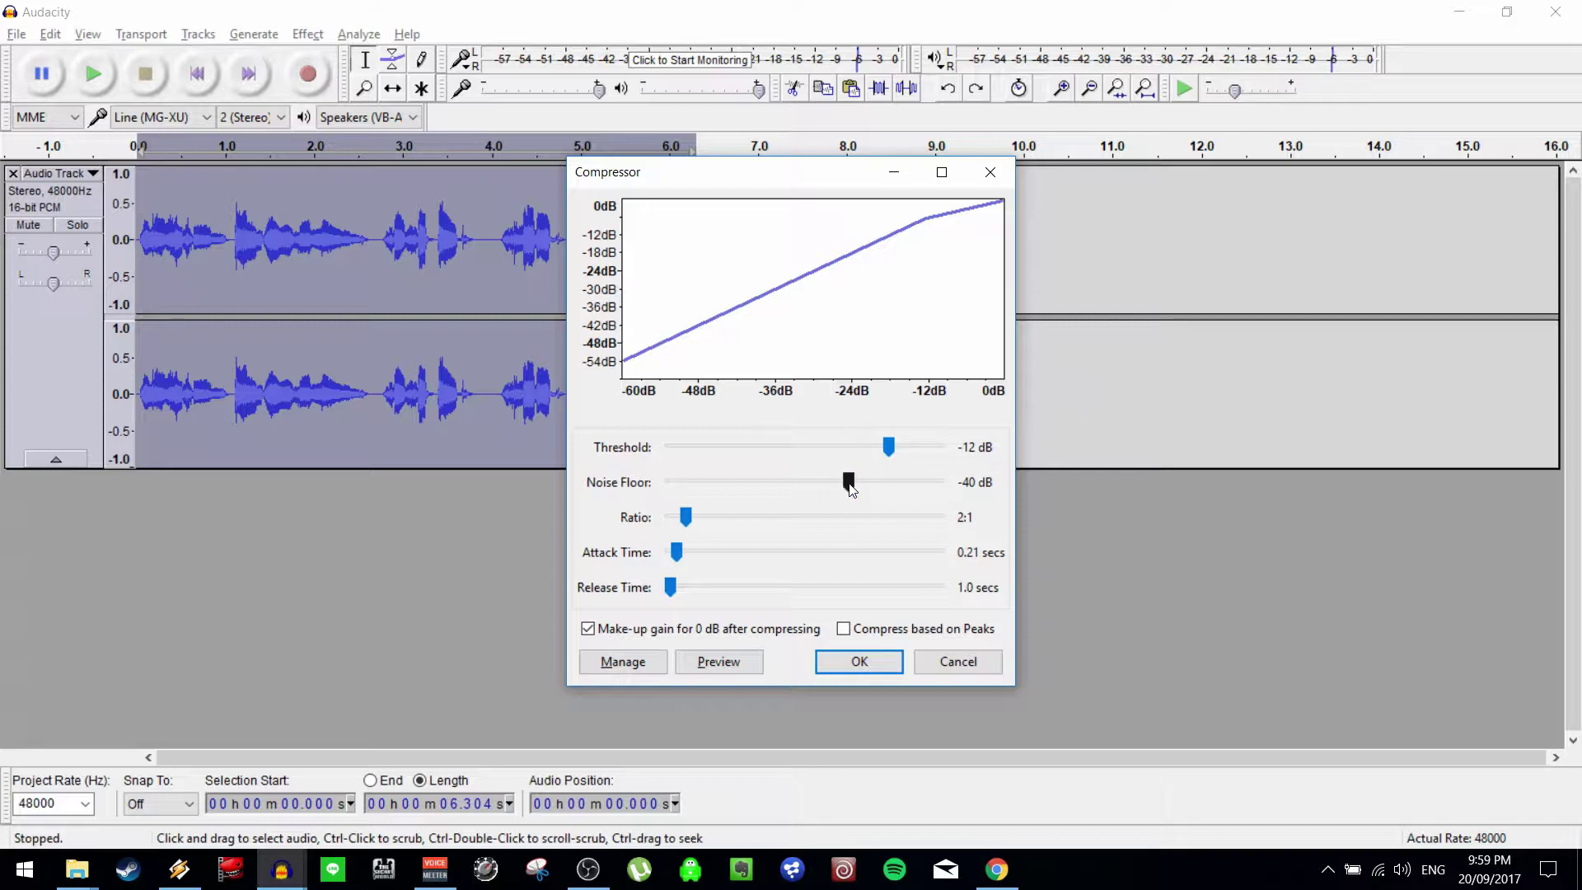
left_click_drag(848, 484, 787, 480)
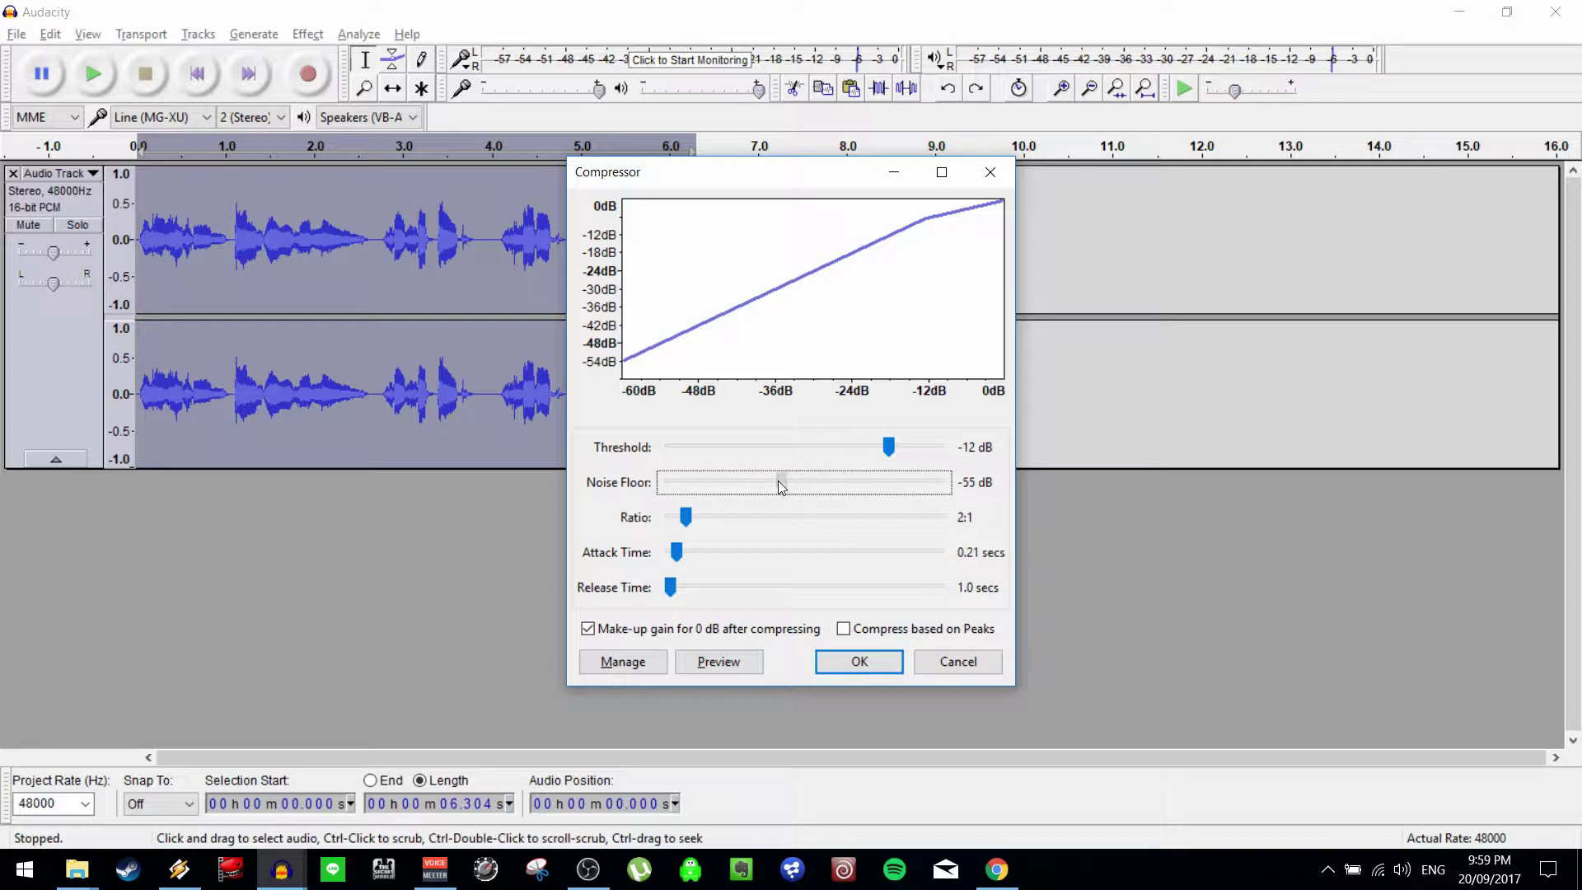
left_click(836, 672)
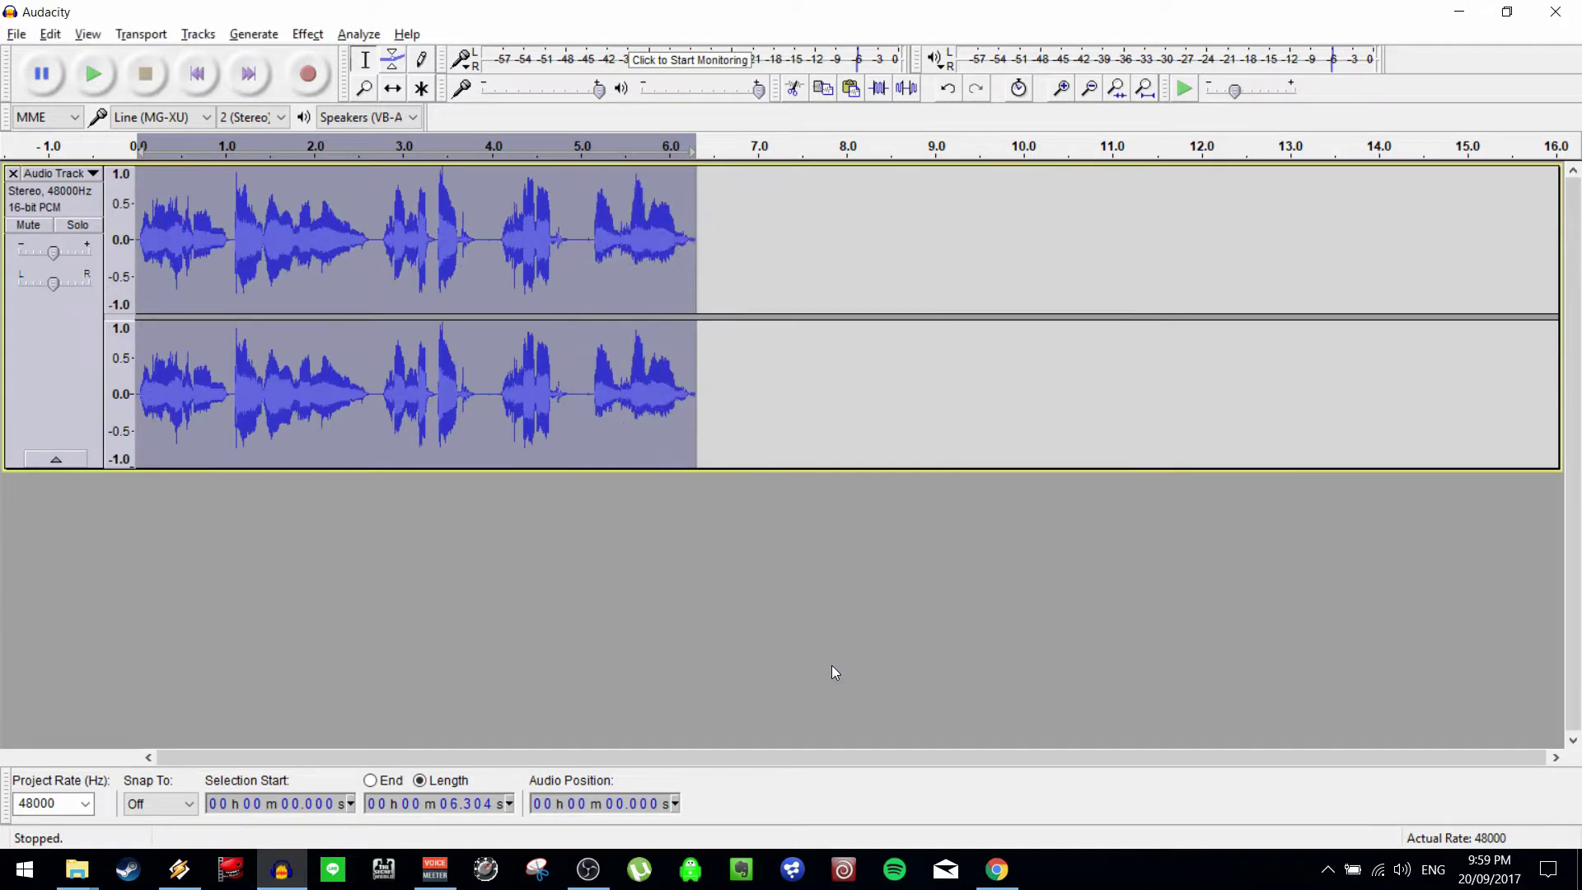
key("ctrl+z")
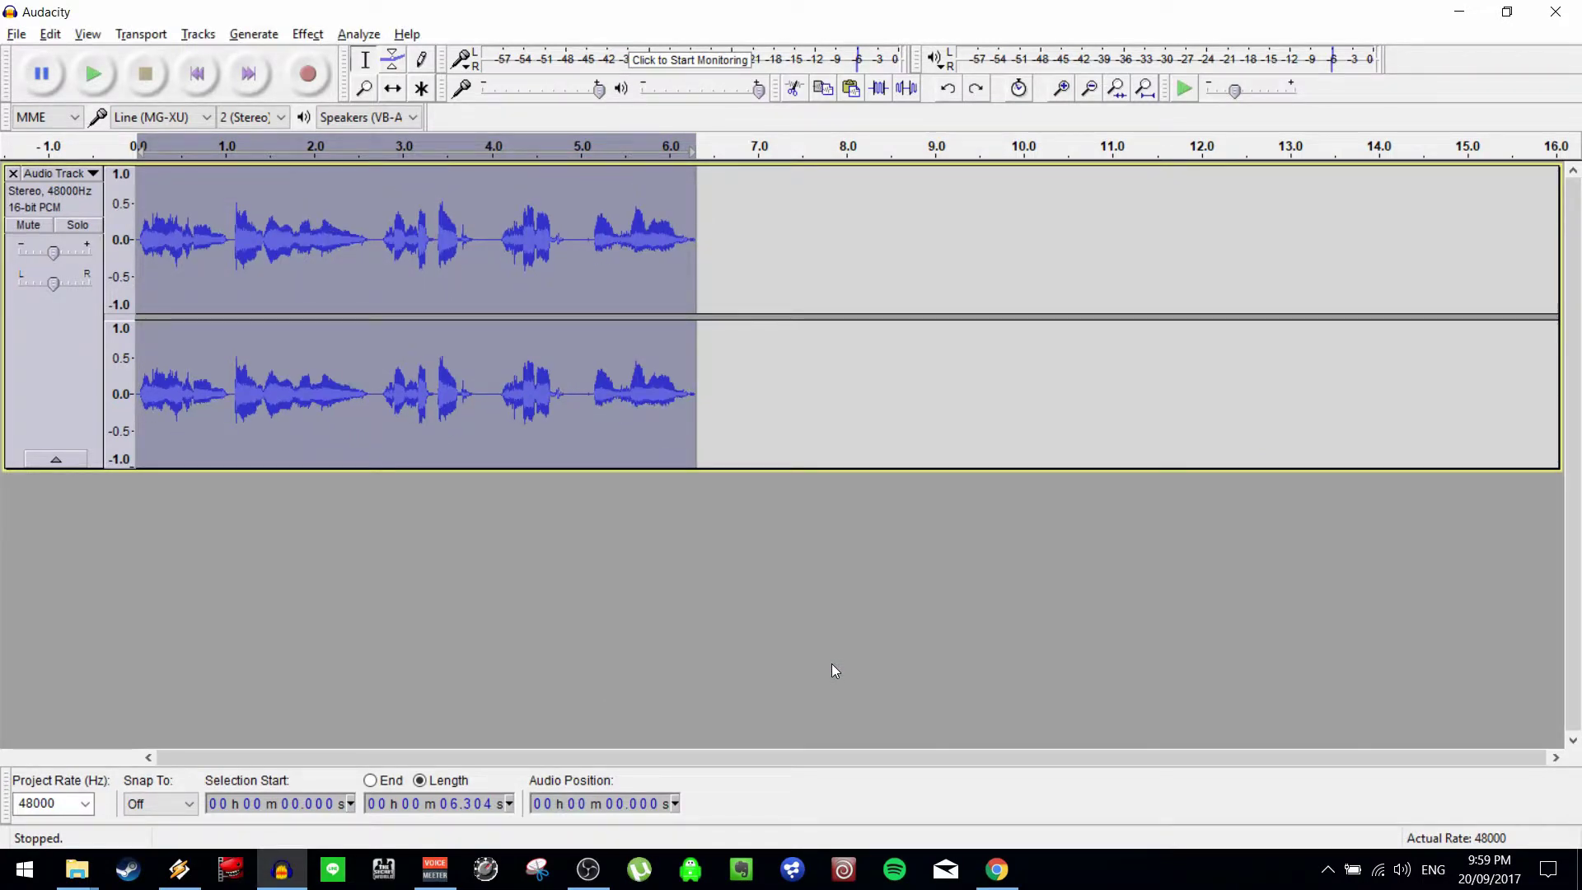
Apply the Compressor with the threshold lowered to -20 dB and noise floor left at -60 dB.
key("alt+c")
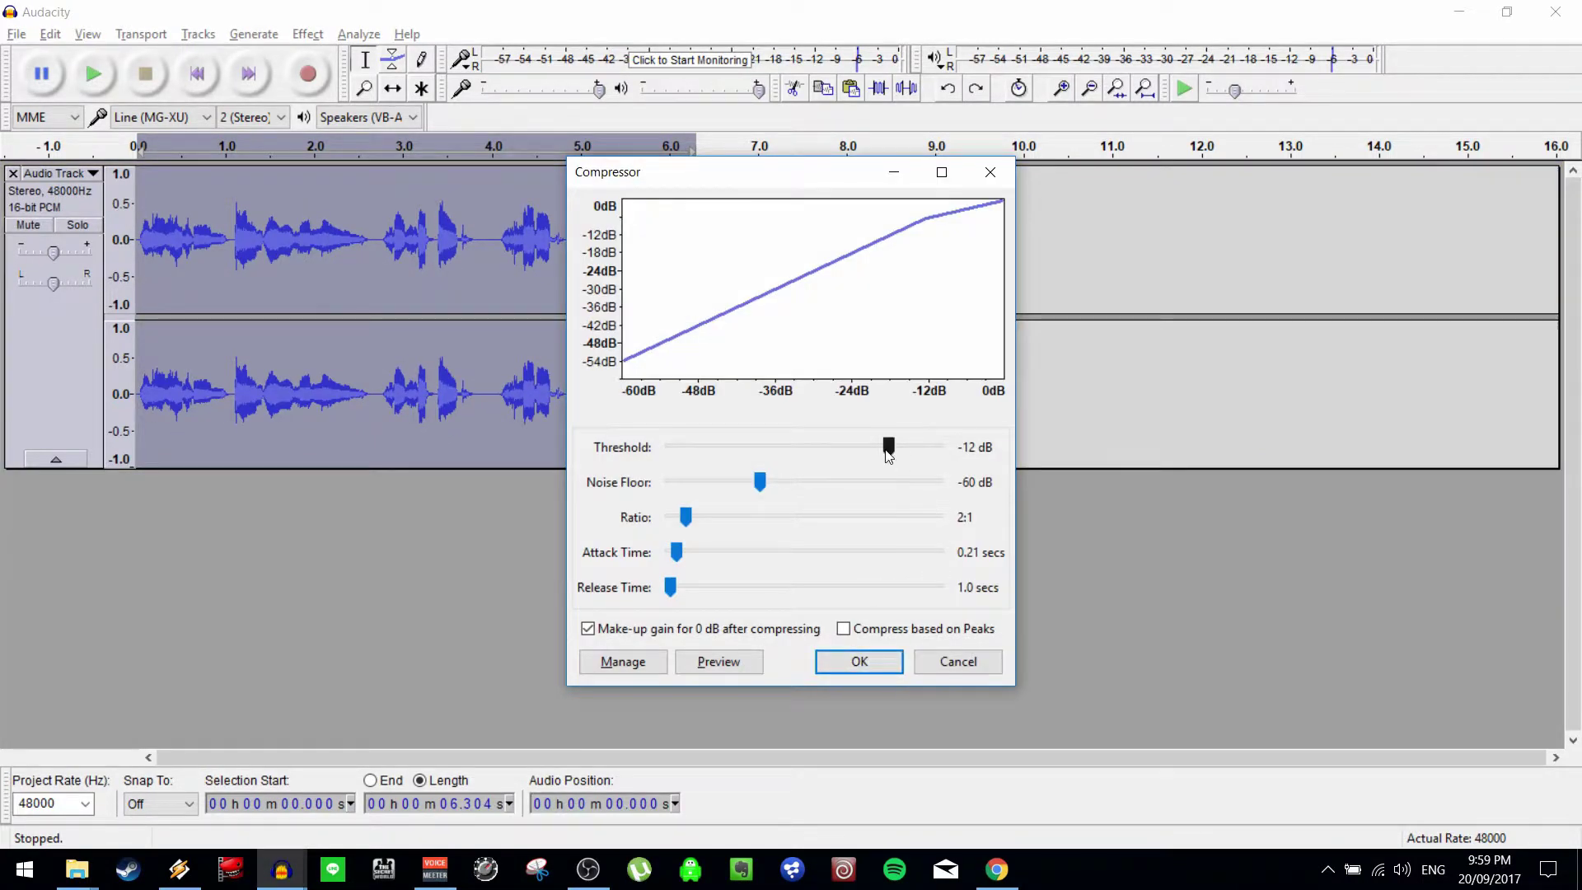
left_click_drag(888, 447, 854, 453)
left_click(875, 656)
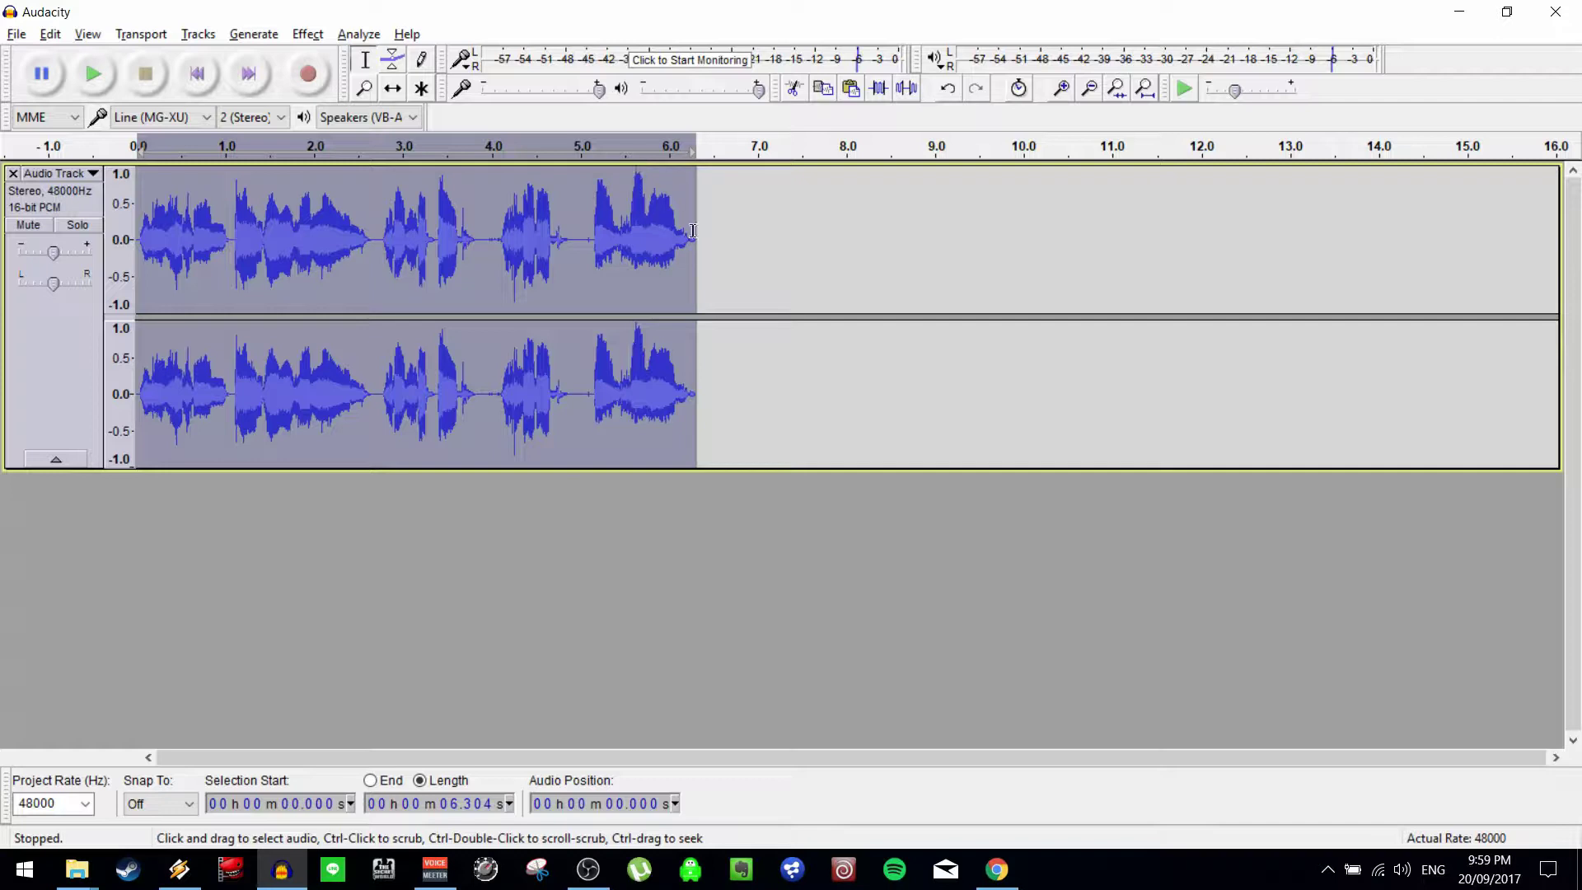
key("ctrl+r")
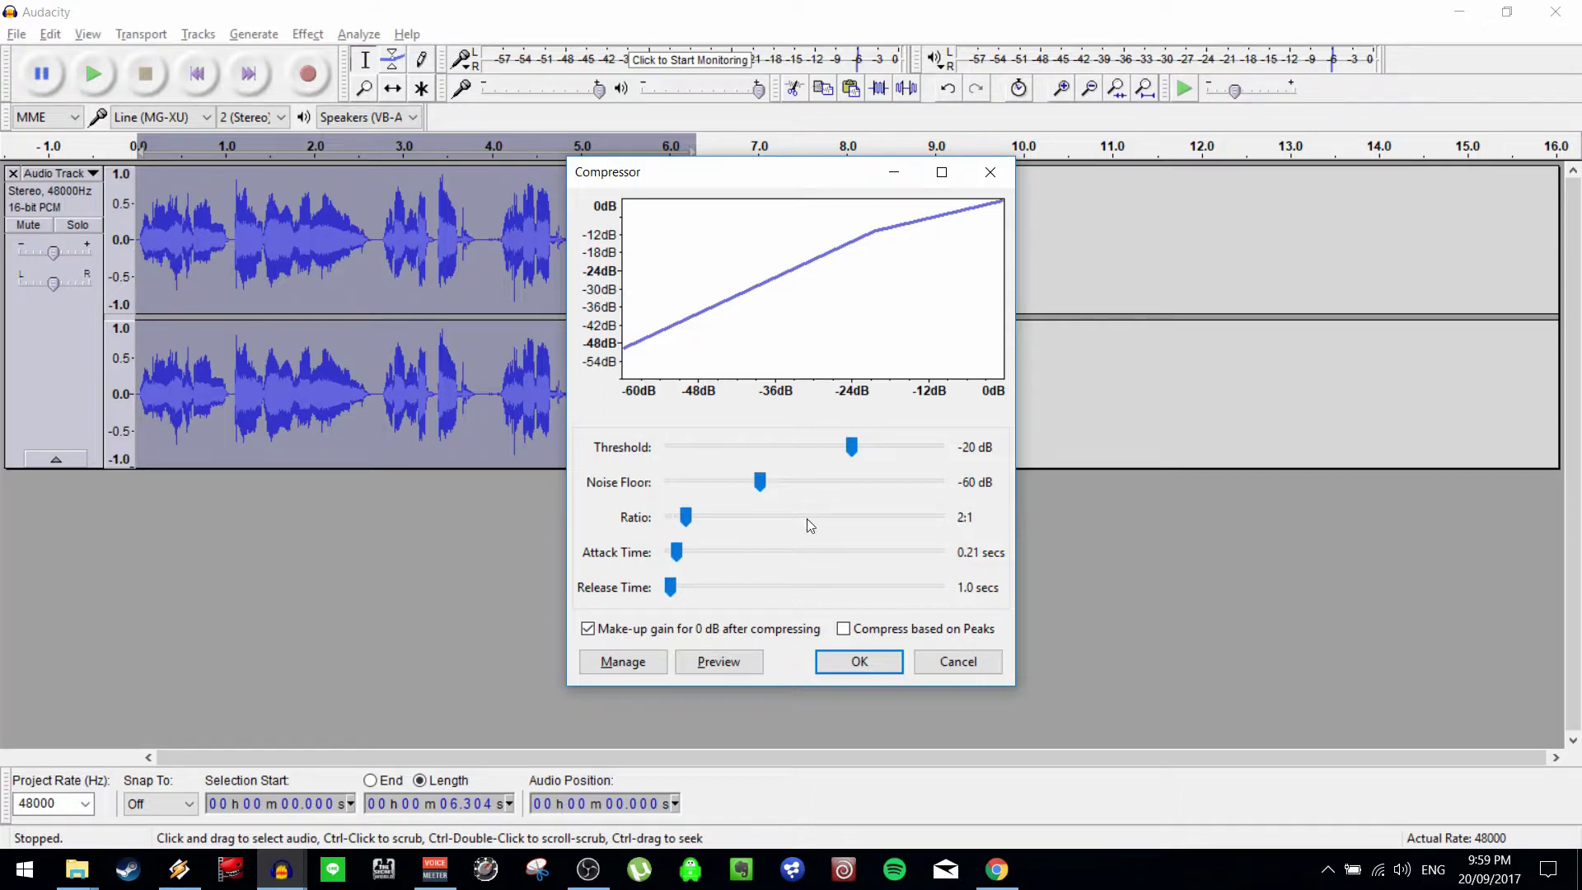
mouse_move(685, 517)
left_mouse_down()
mouse_move(739, 516)
mouse_move(686, 517)
left_mouse_up()
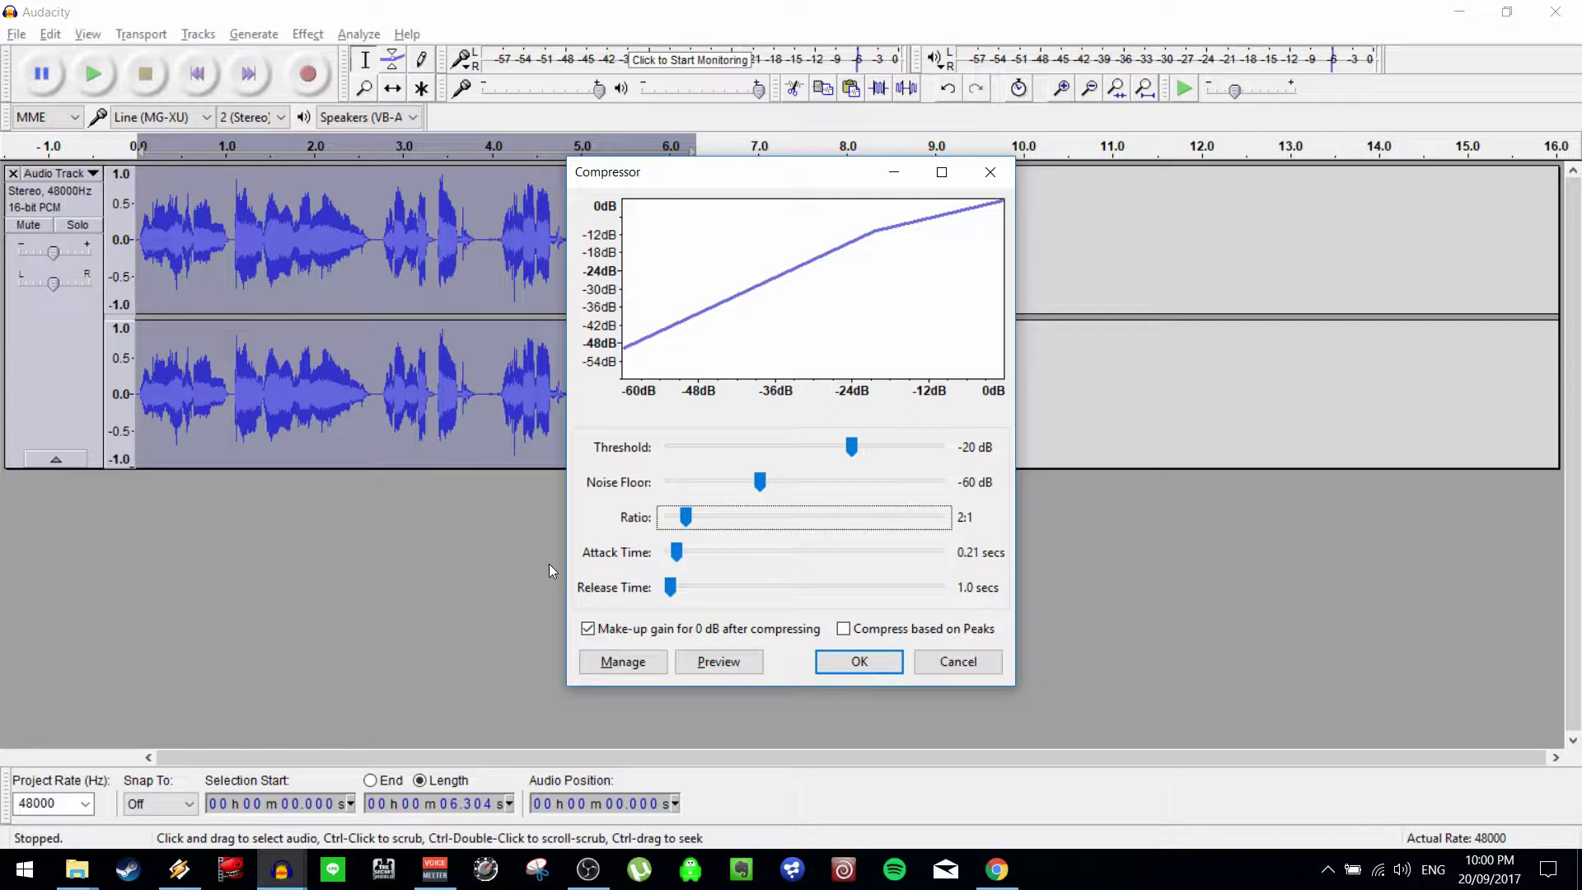
left_click(958, 661)
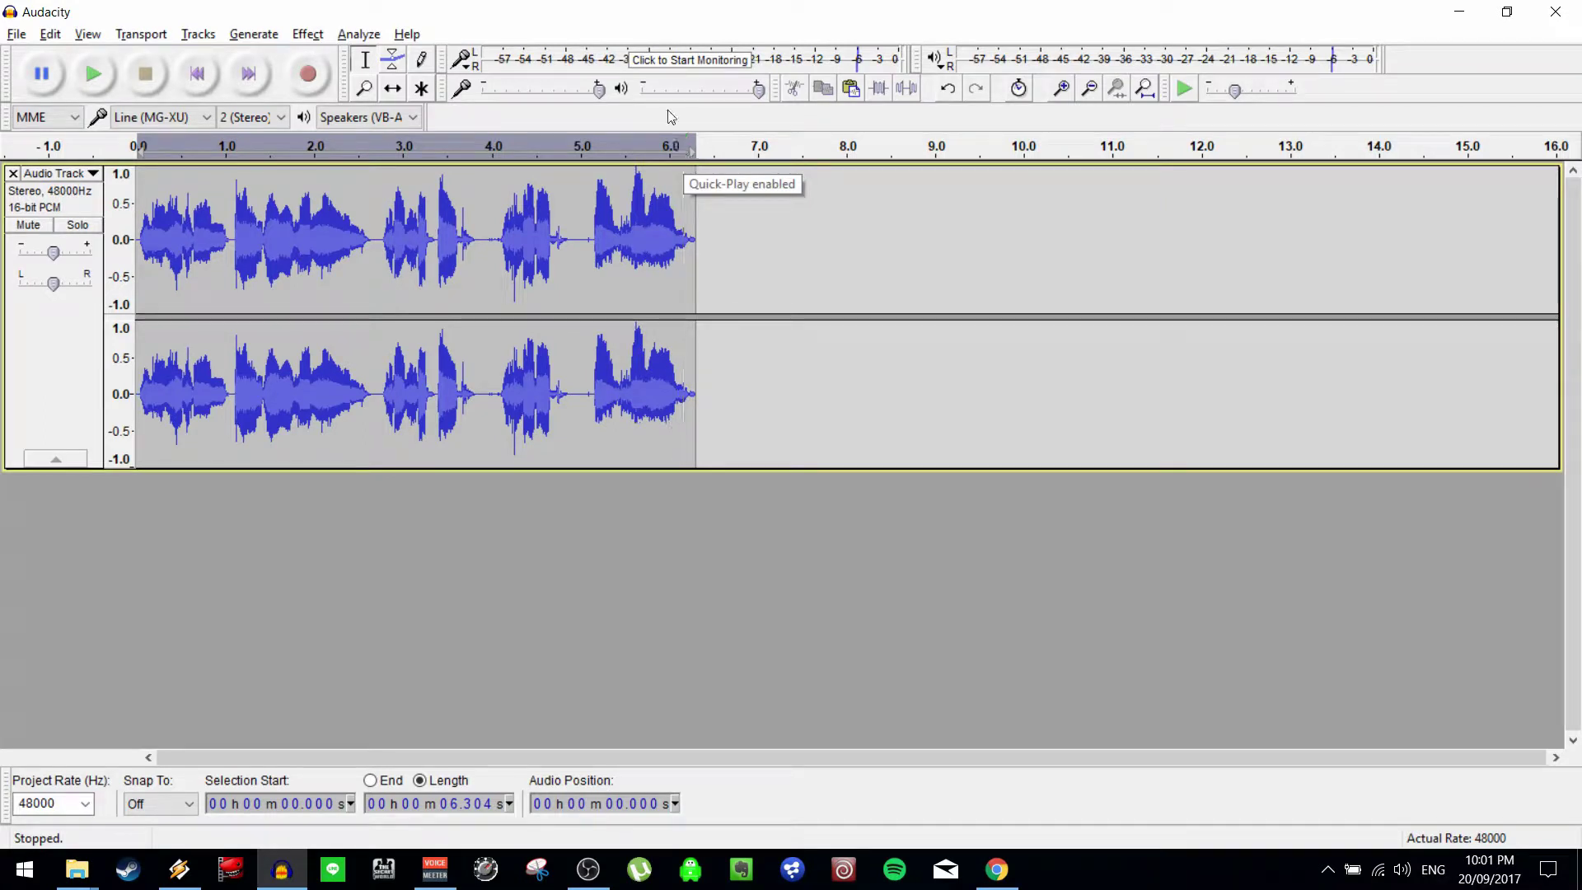
Apply Normalize to the vocal with maximum amplitude kept at -1.0 dB.
left_click(320, 34)
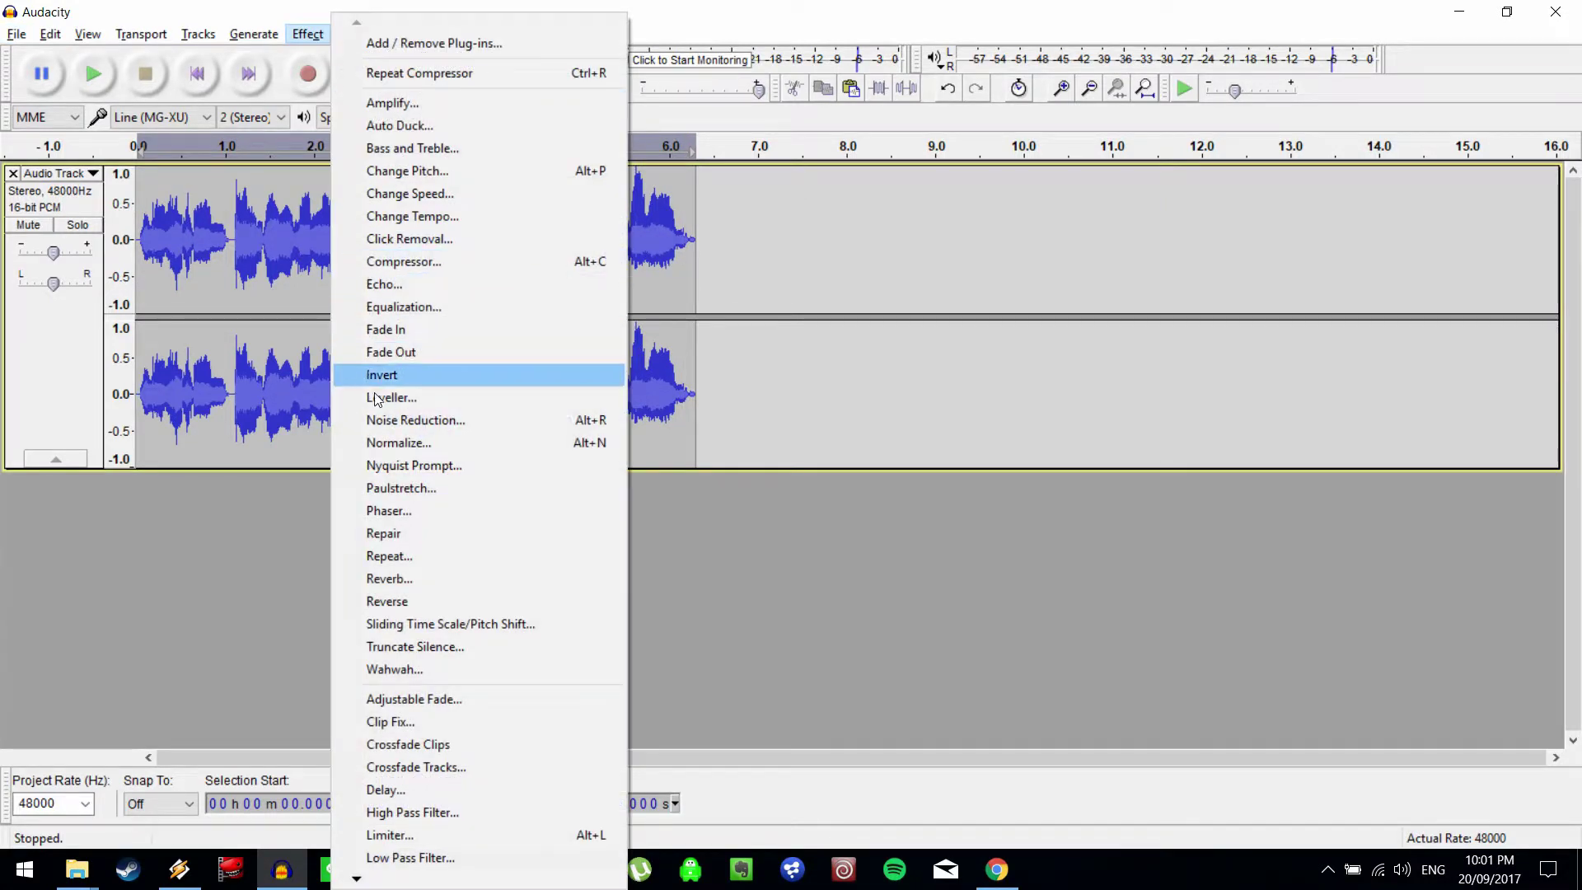
left_click(384, 443)
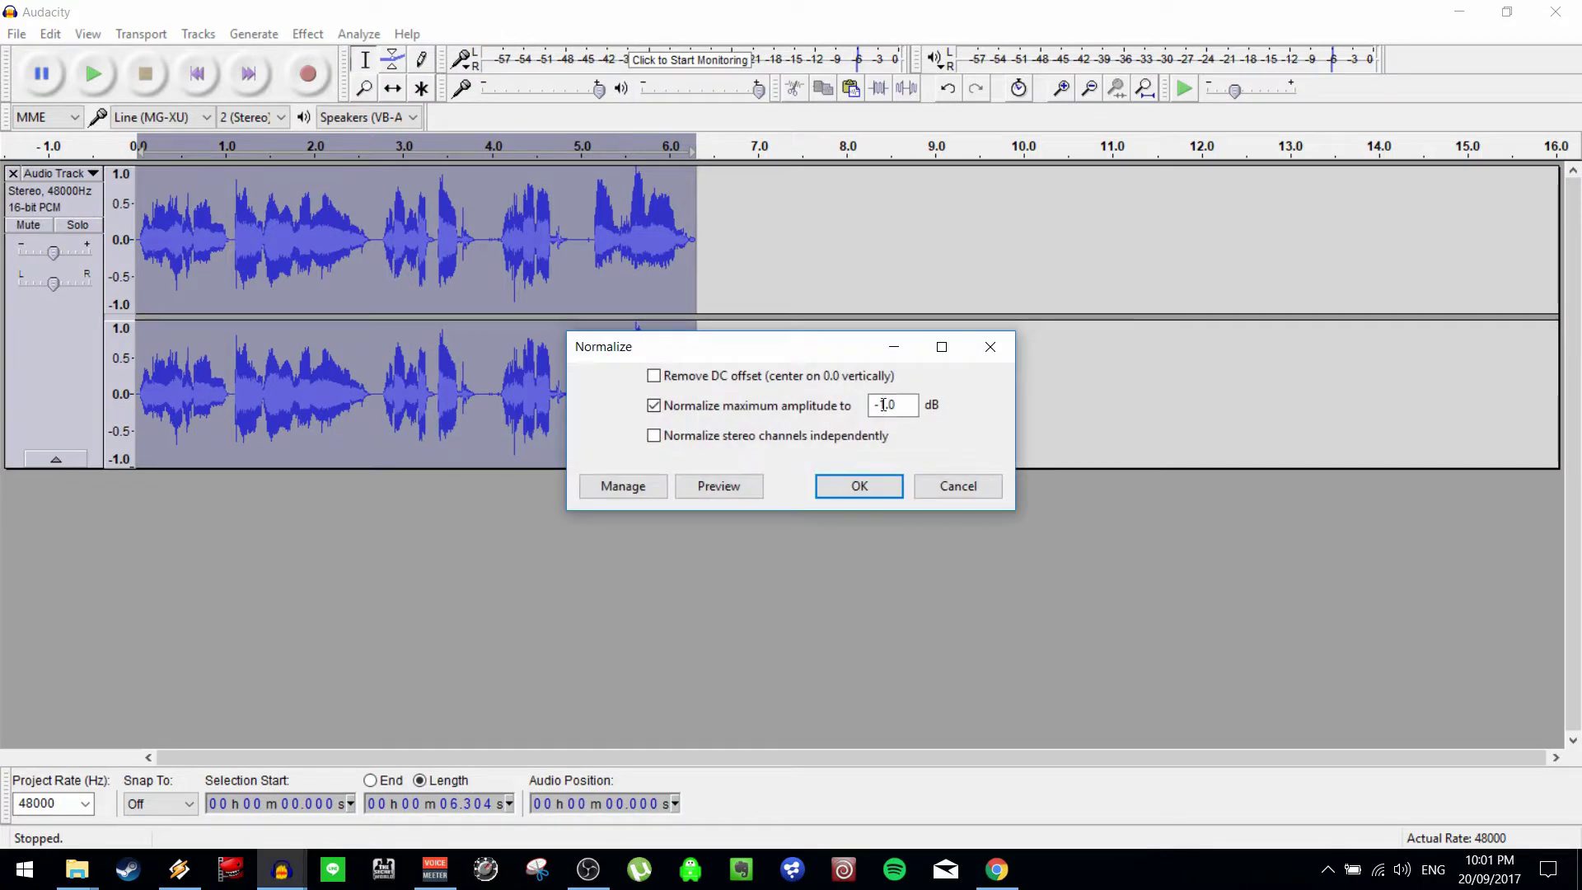
left_click(877, 490)
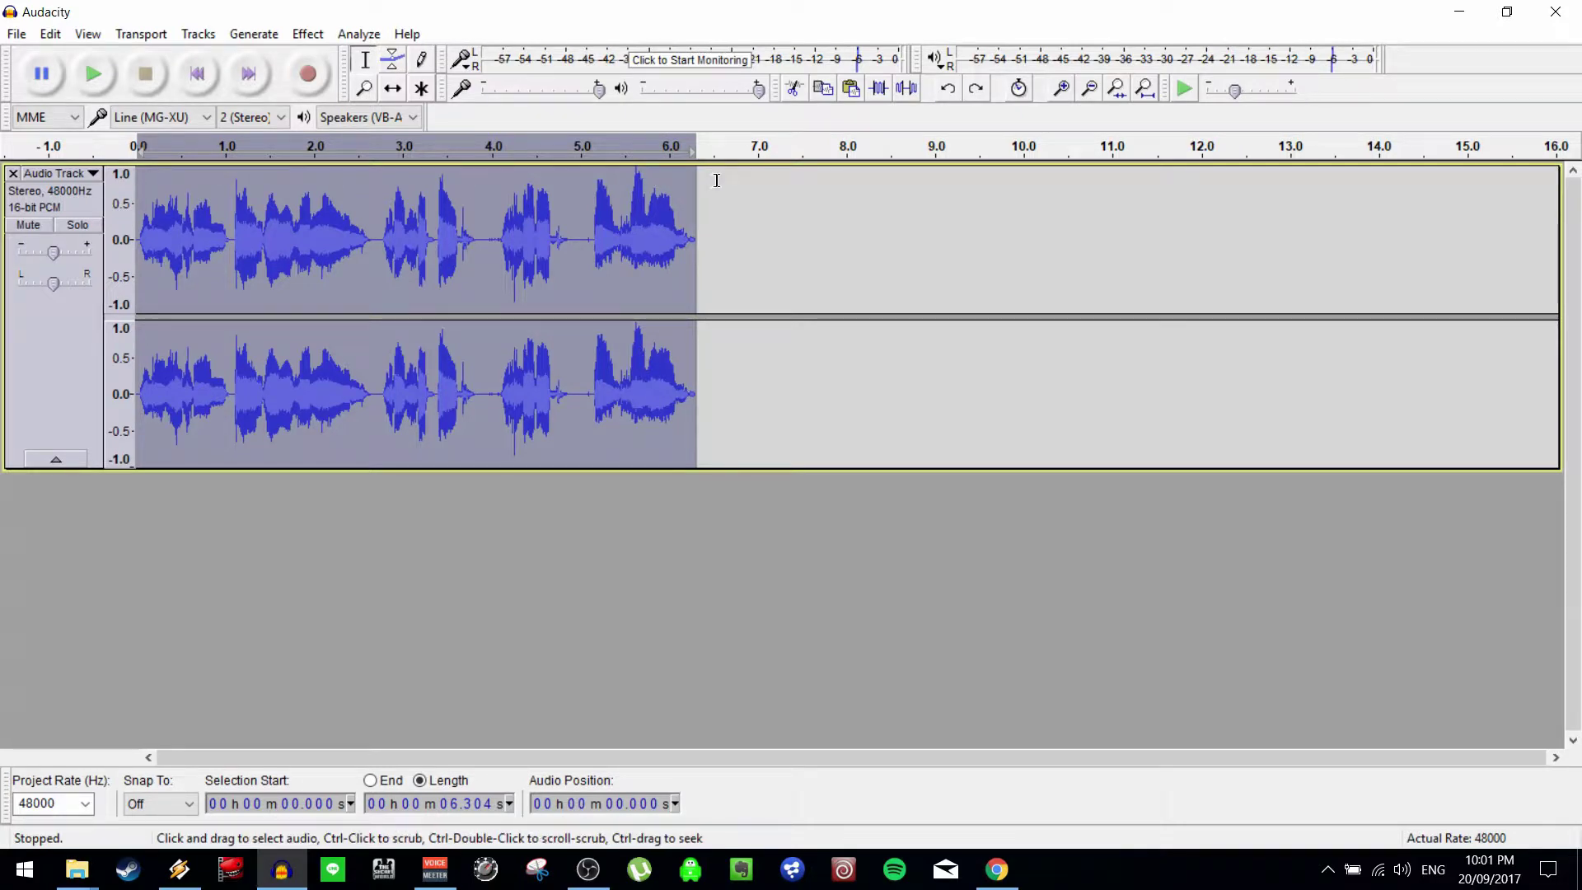
left_click(314, 36)
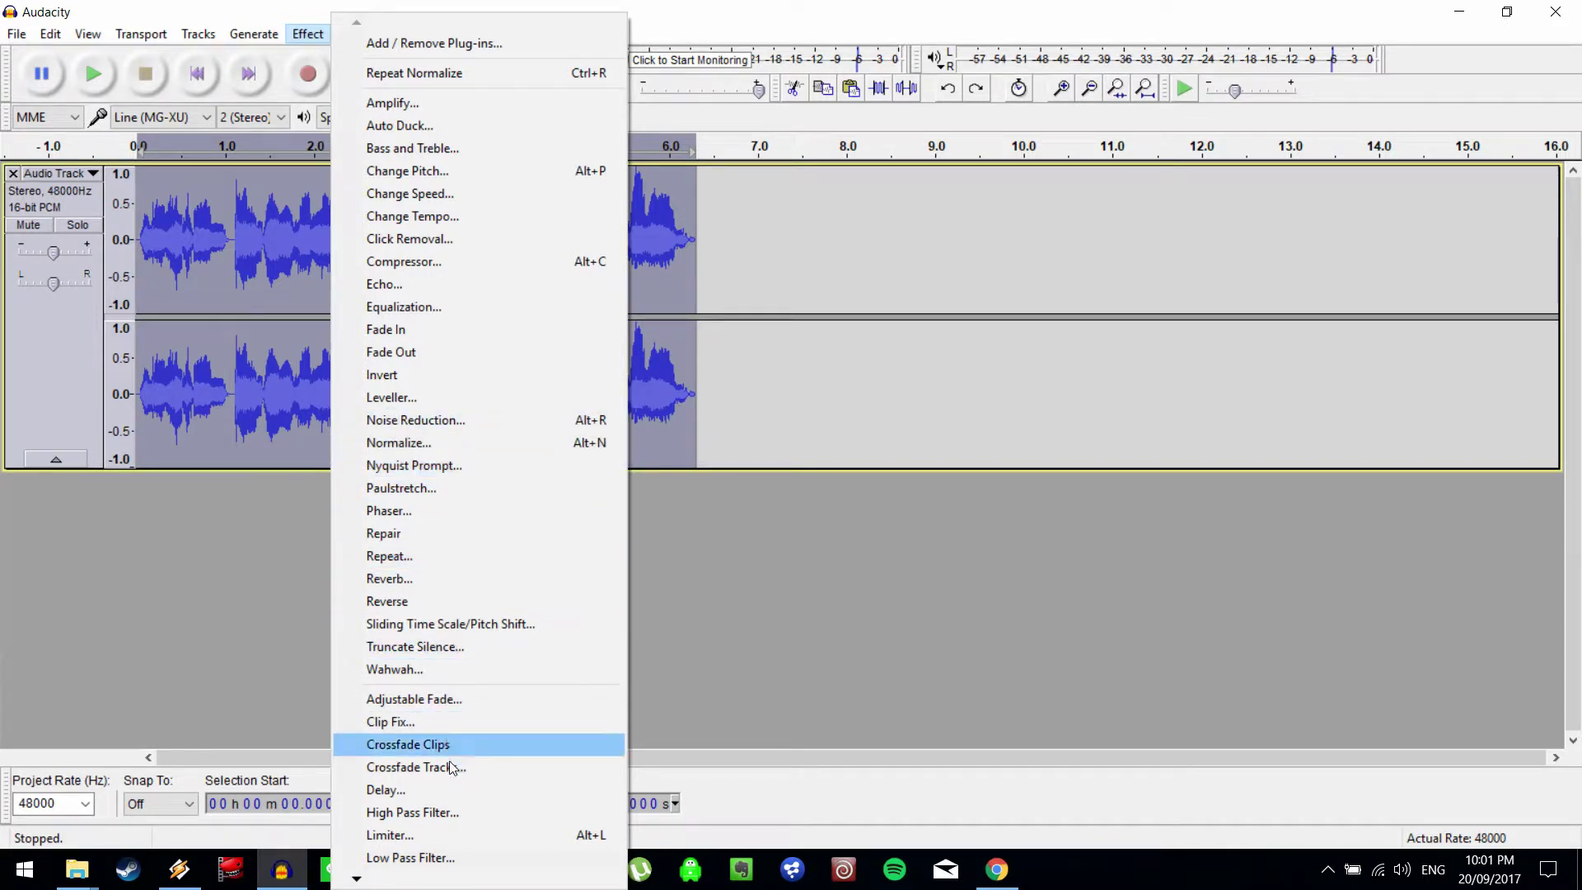
left_click(432, 835)
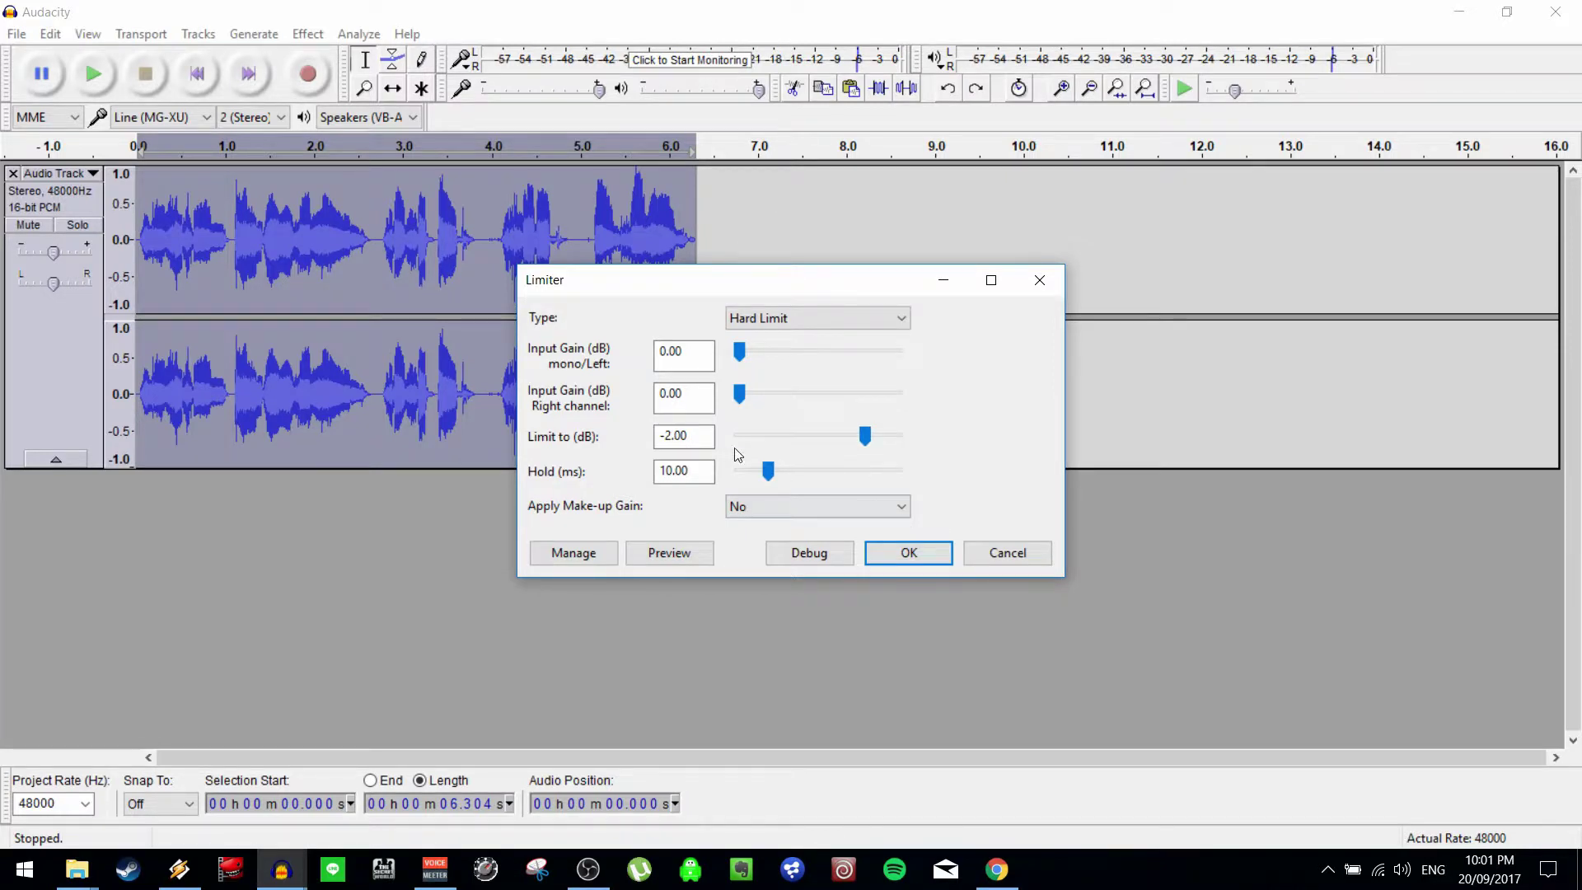
left_click(685, 438)
double_click(685, 437)
type("-1")
left_click(910, 552)
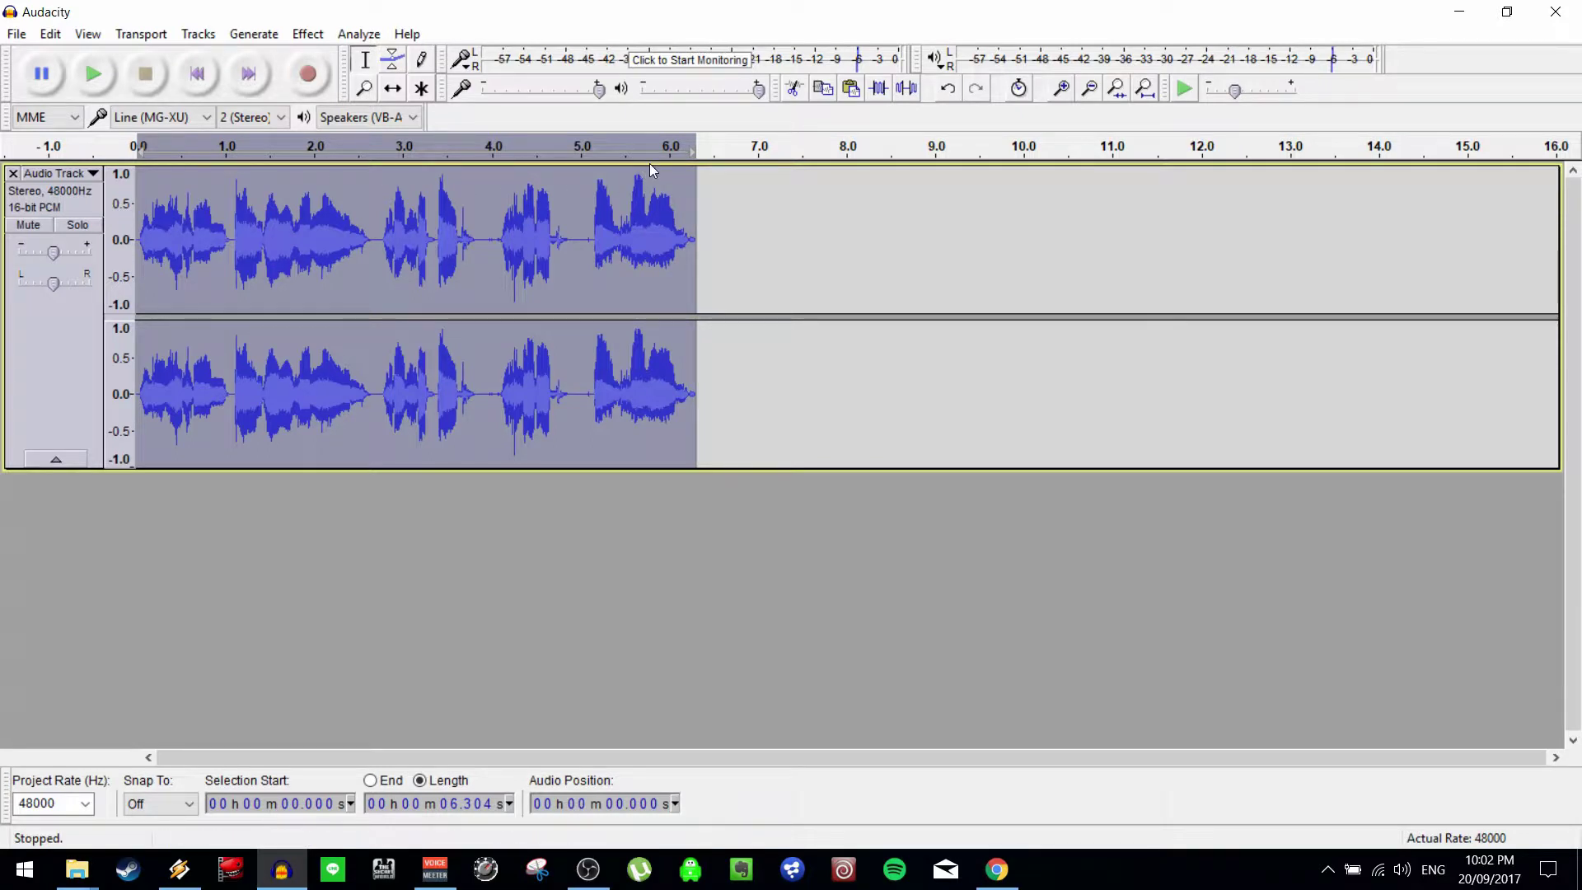
key("ctrl+z")
Reapply Normalize to the vocal with its current settings.
key("alt+c")
key("n")
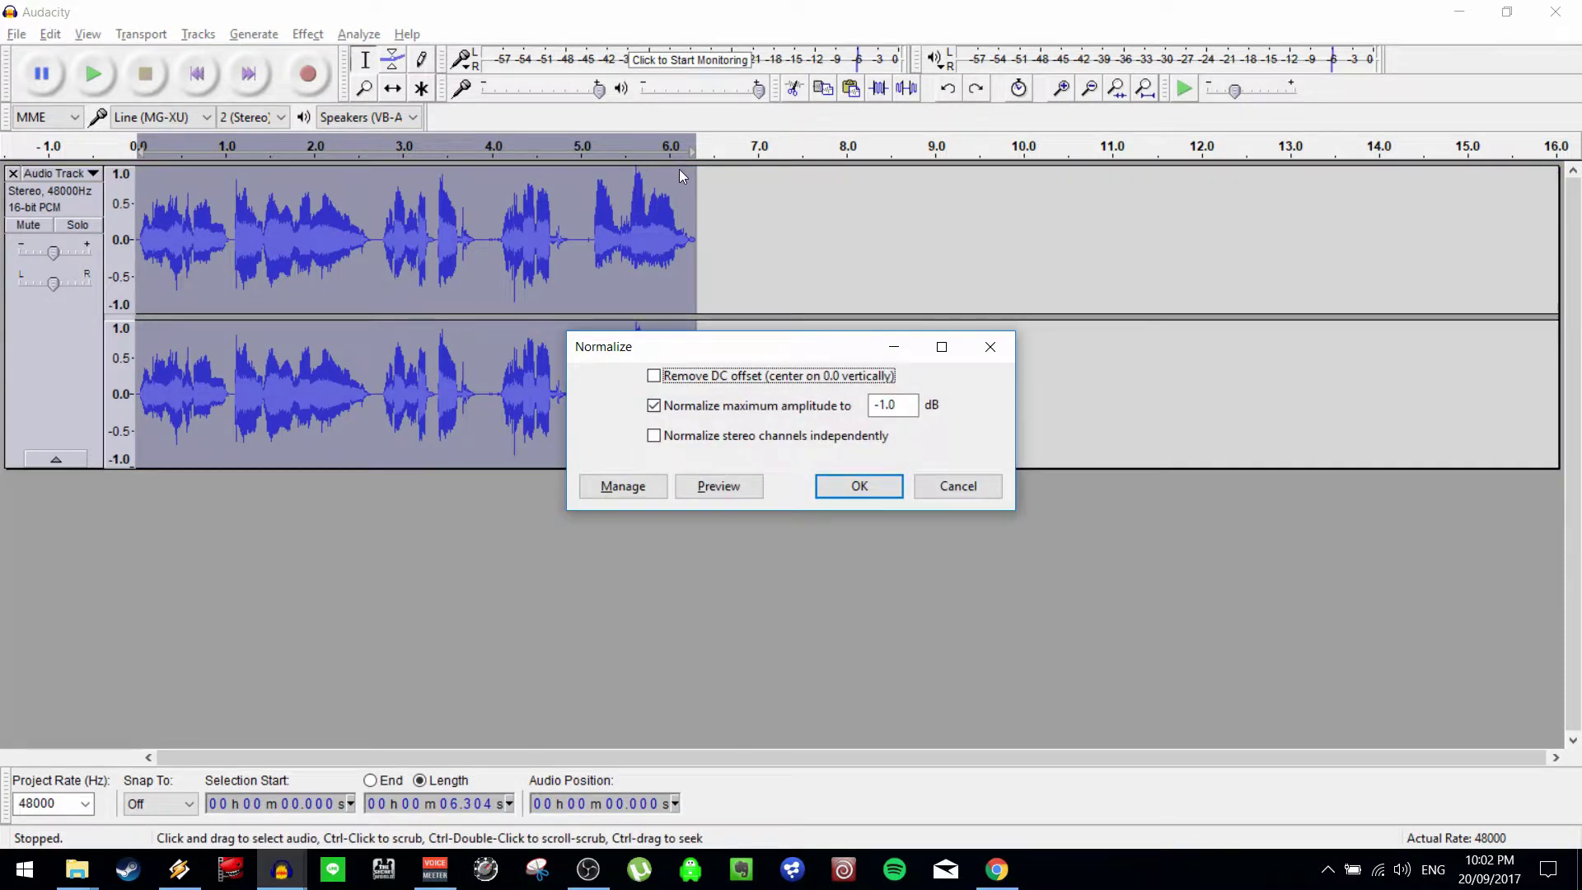
key("Return")
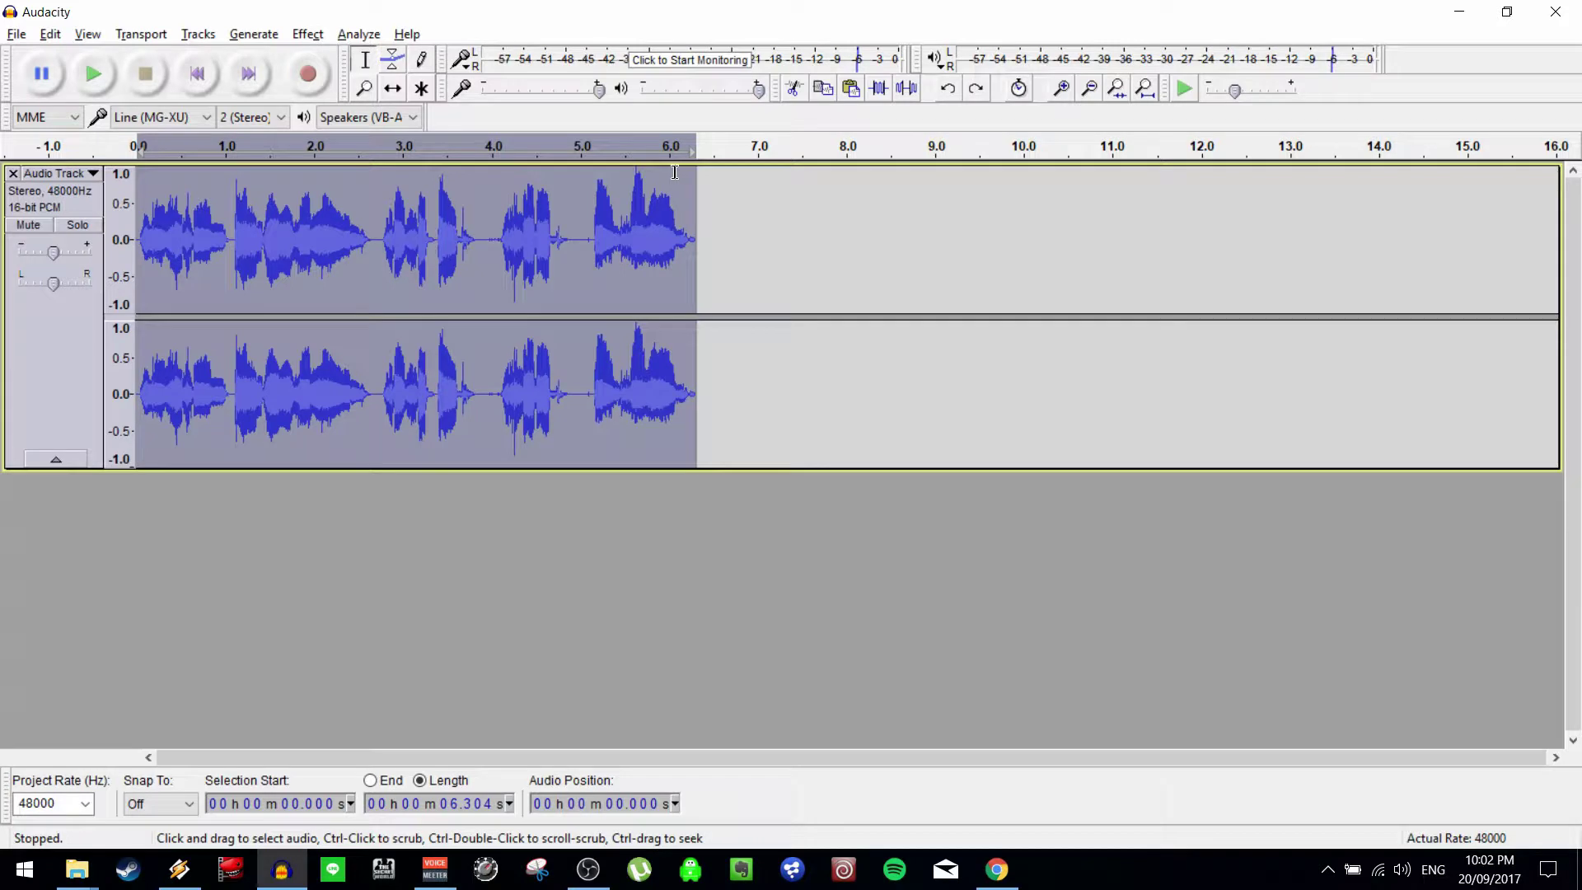
Hard-limit the vocal with the Limiter set to -5 dB.
key("alt+c")
key("l")
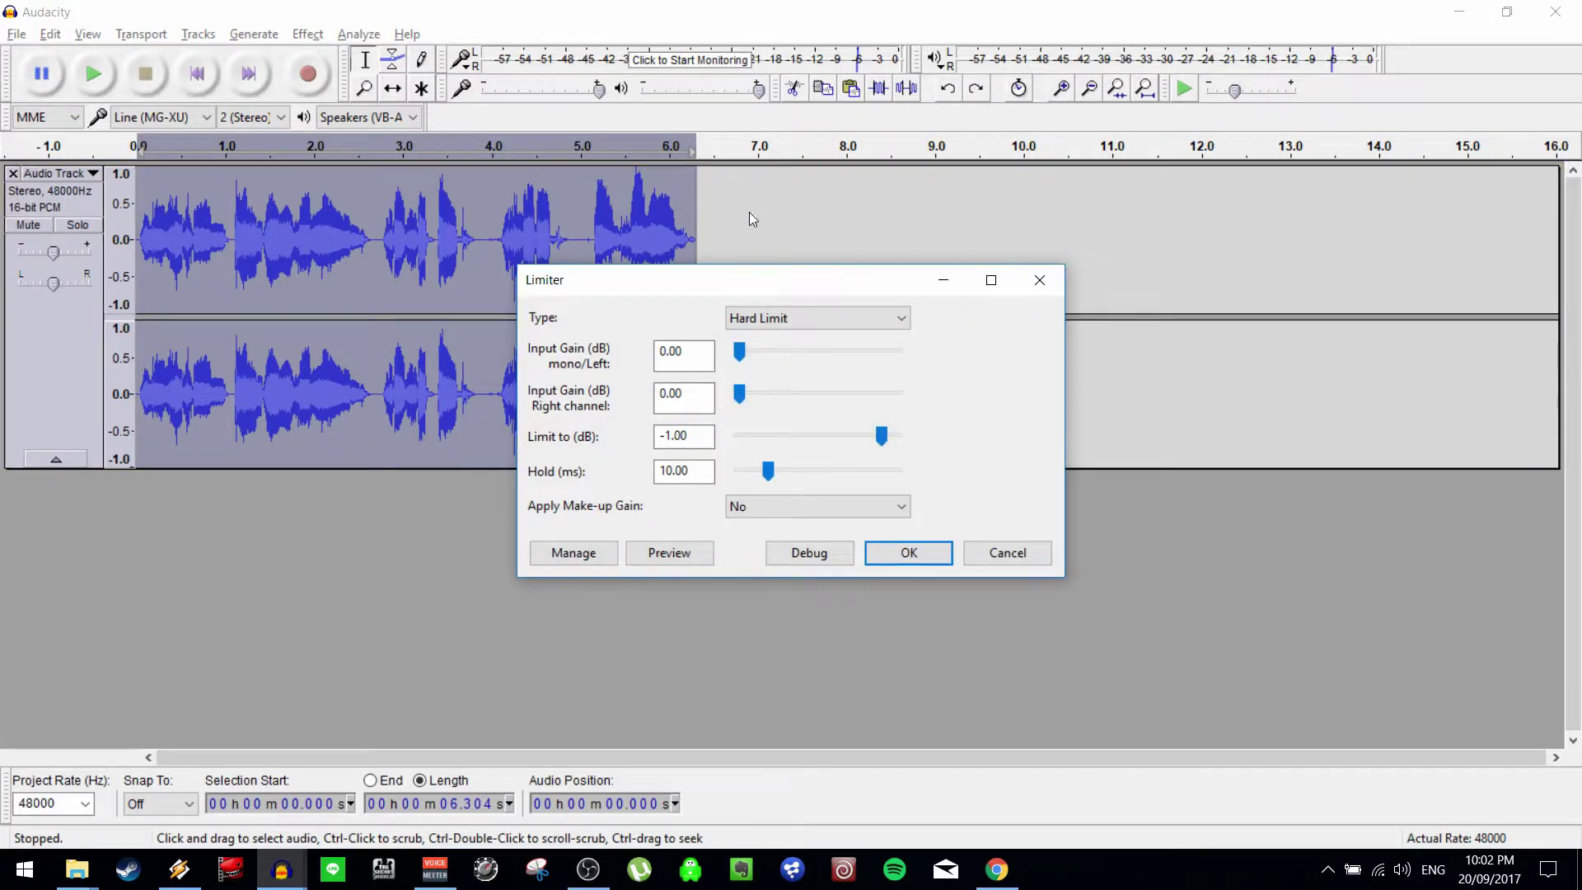
double_click(707, 439)
type("-5")
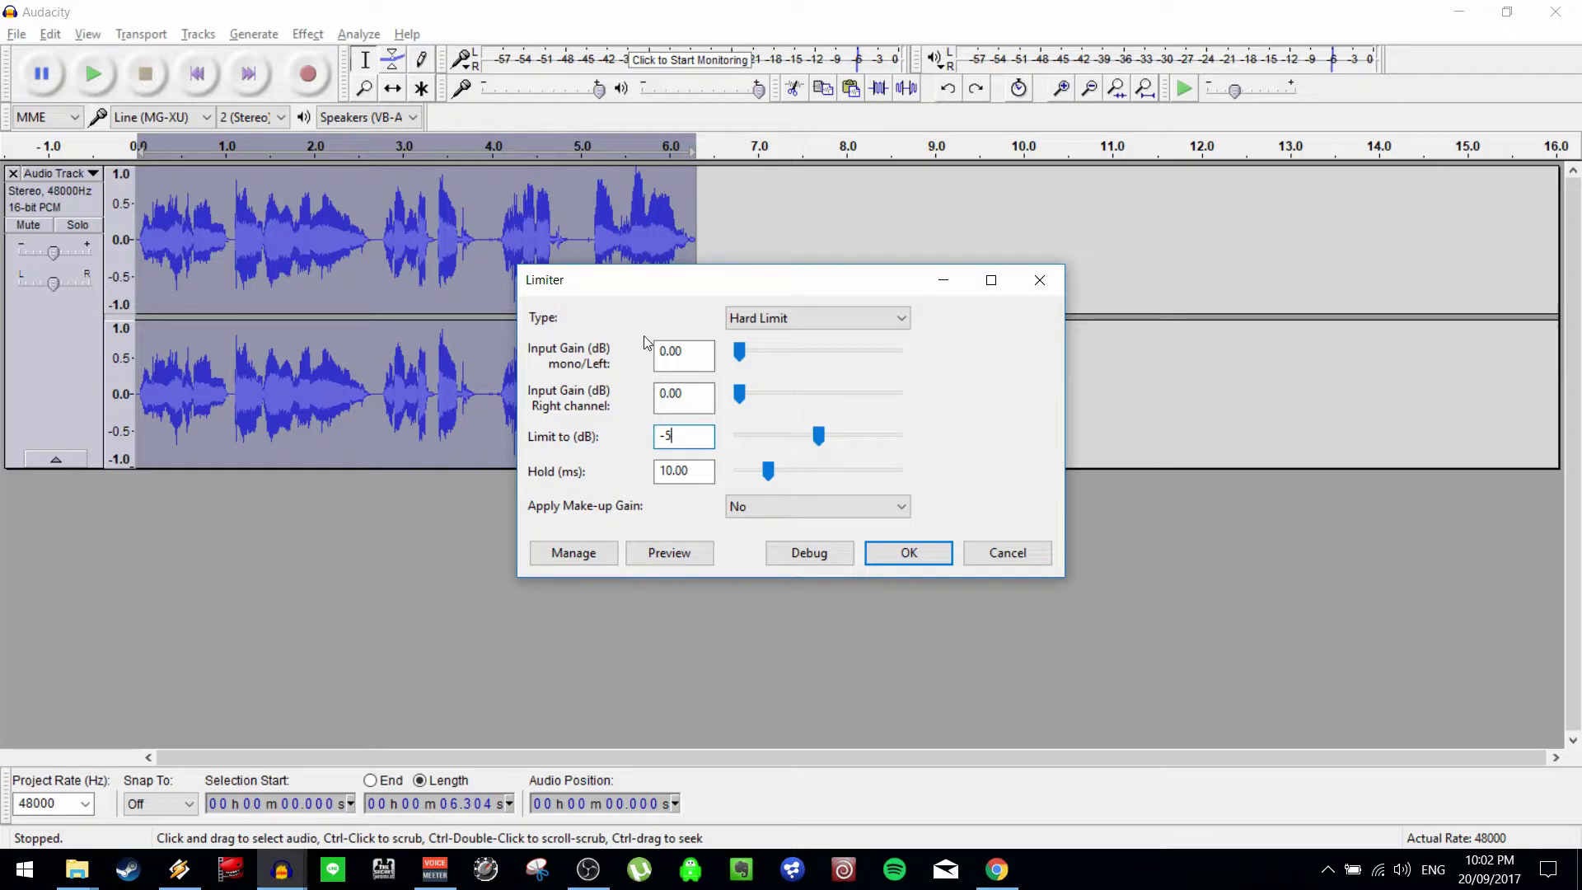
left_click(900, 558)
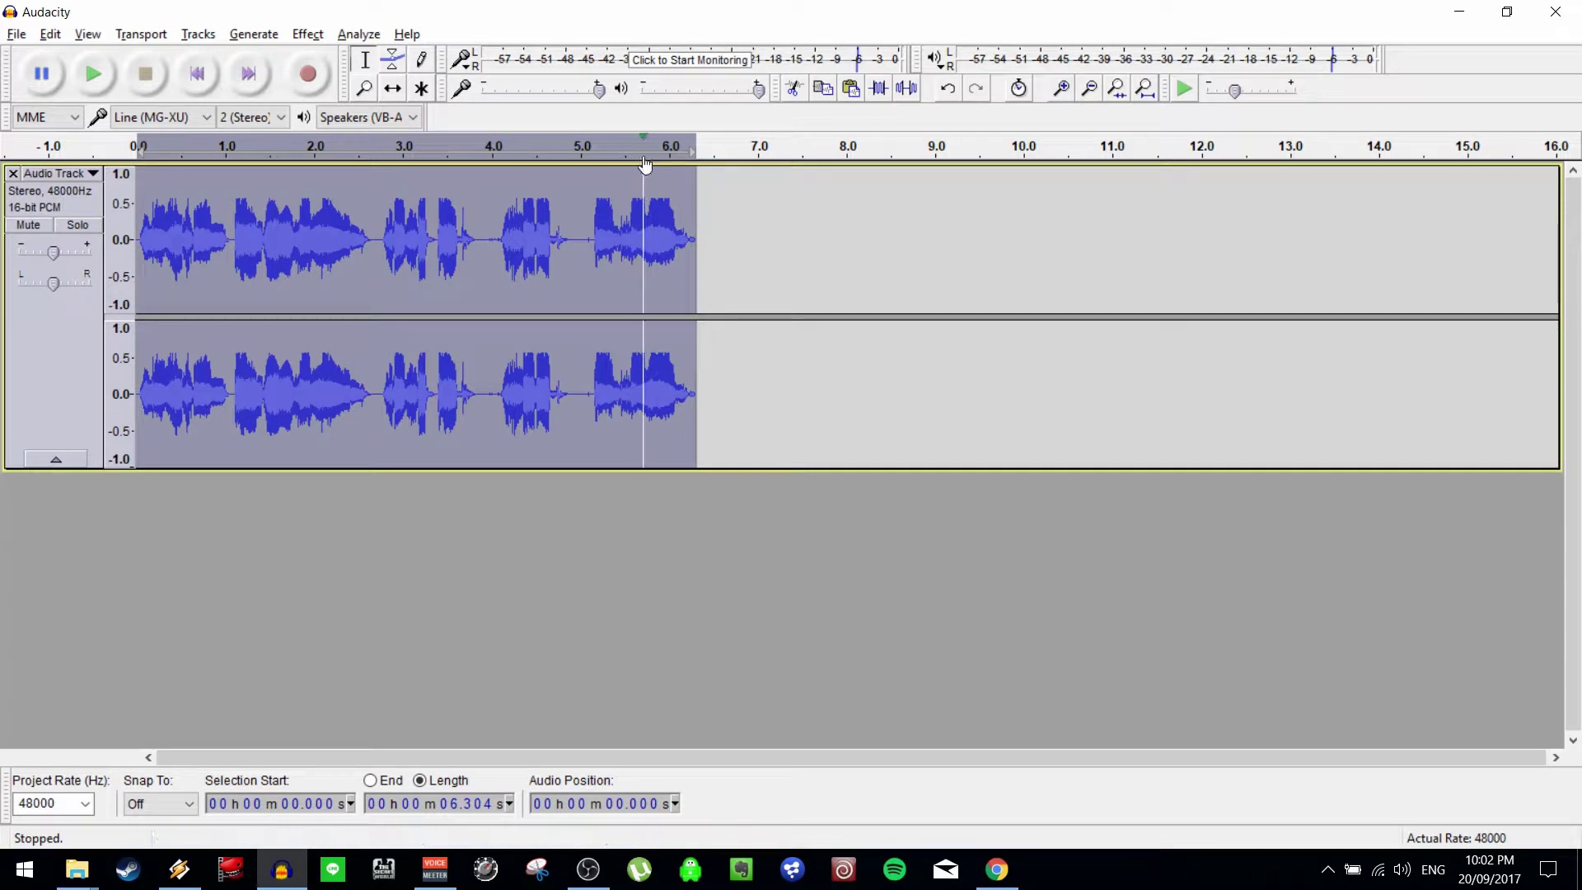
Undo the last effect and normalize the vocal to -2 dB maximum amplitude.
key("ctrl+z")
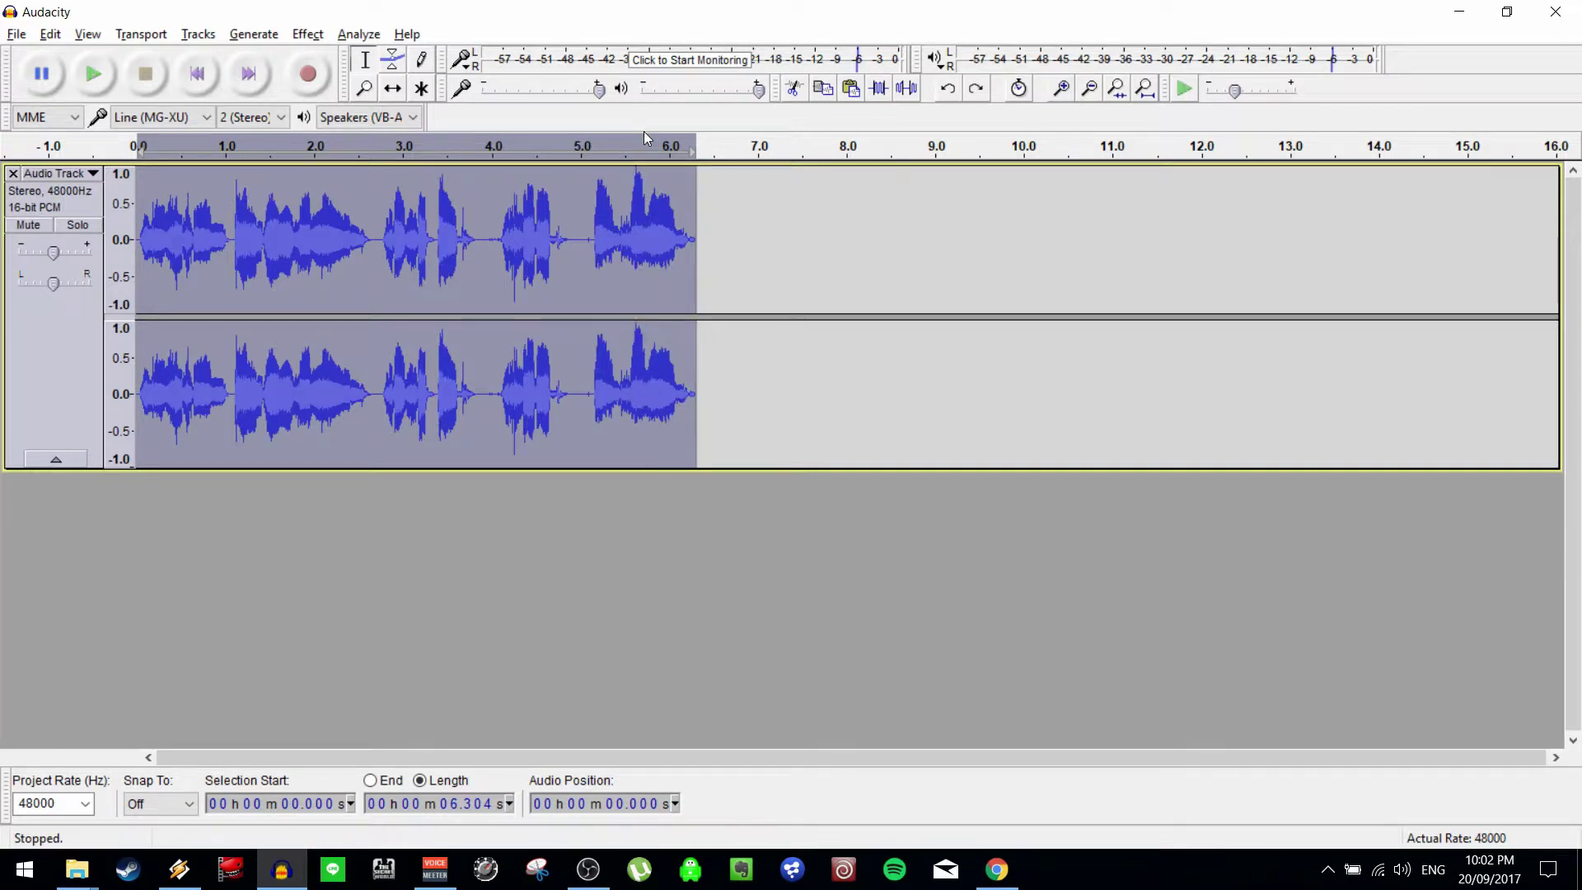
key("alt+c")
key("n")
left_click(907, 403)
double_click(907, 403)
type("-1")
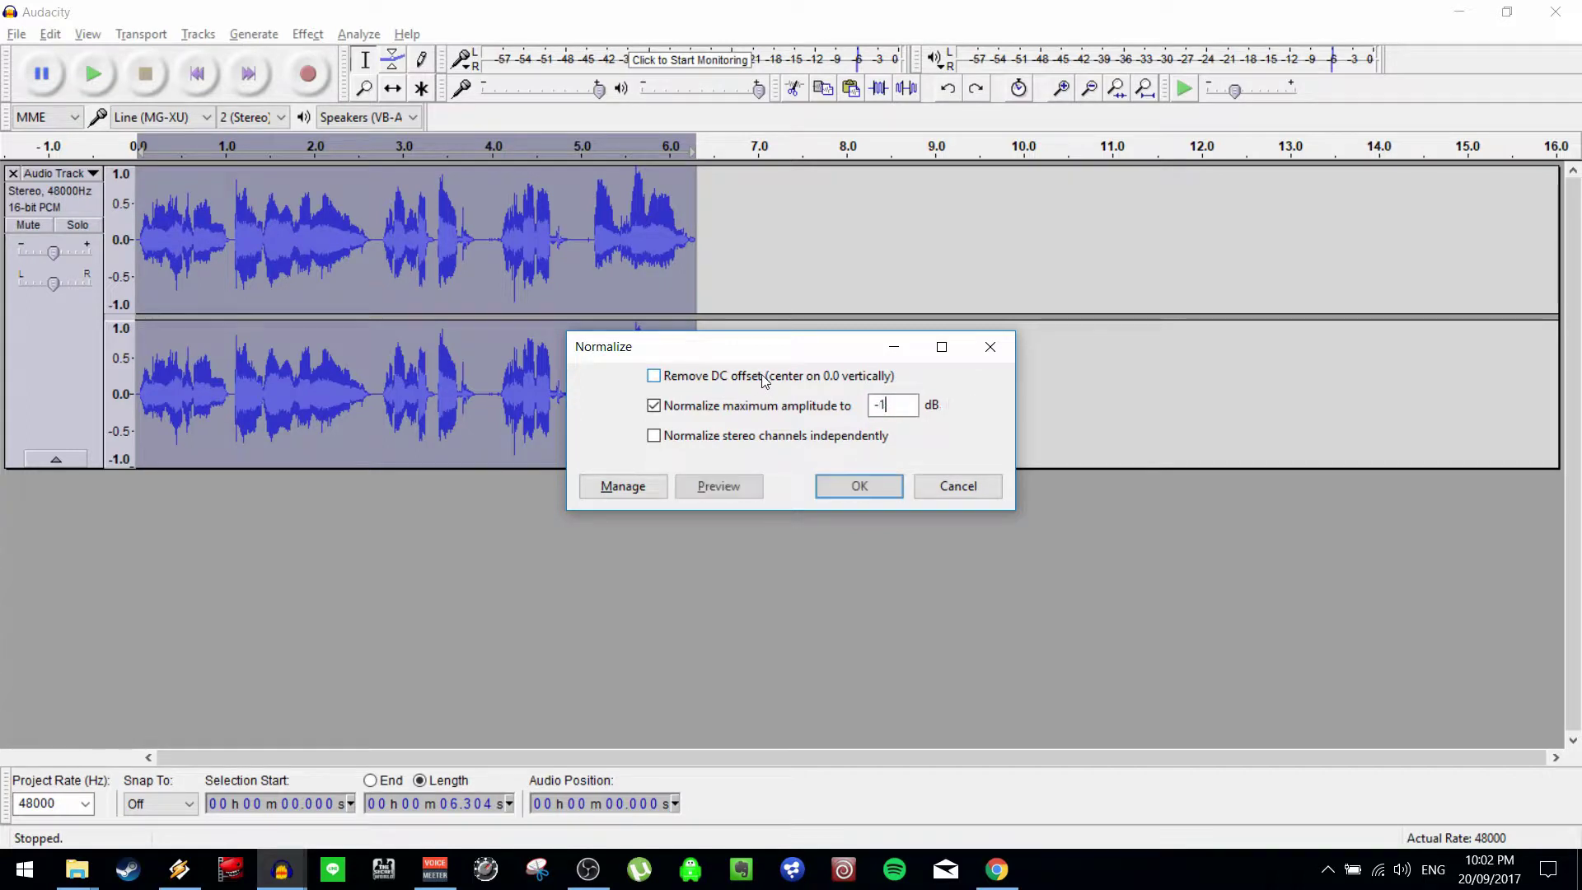
key("BackSpace")
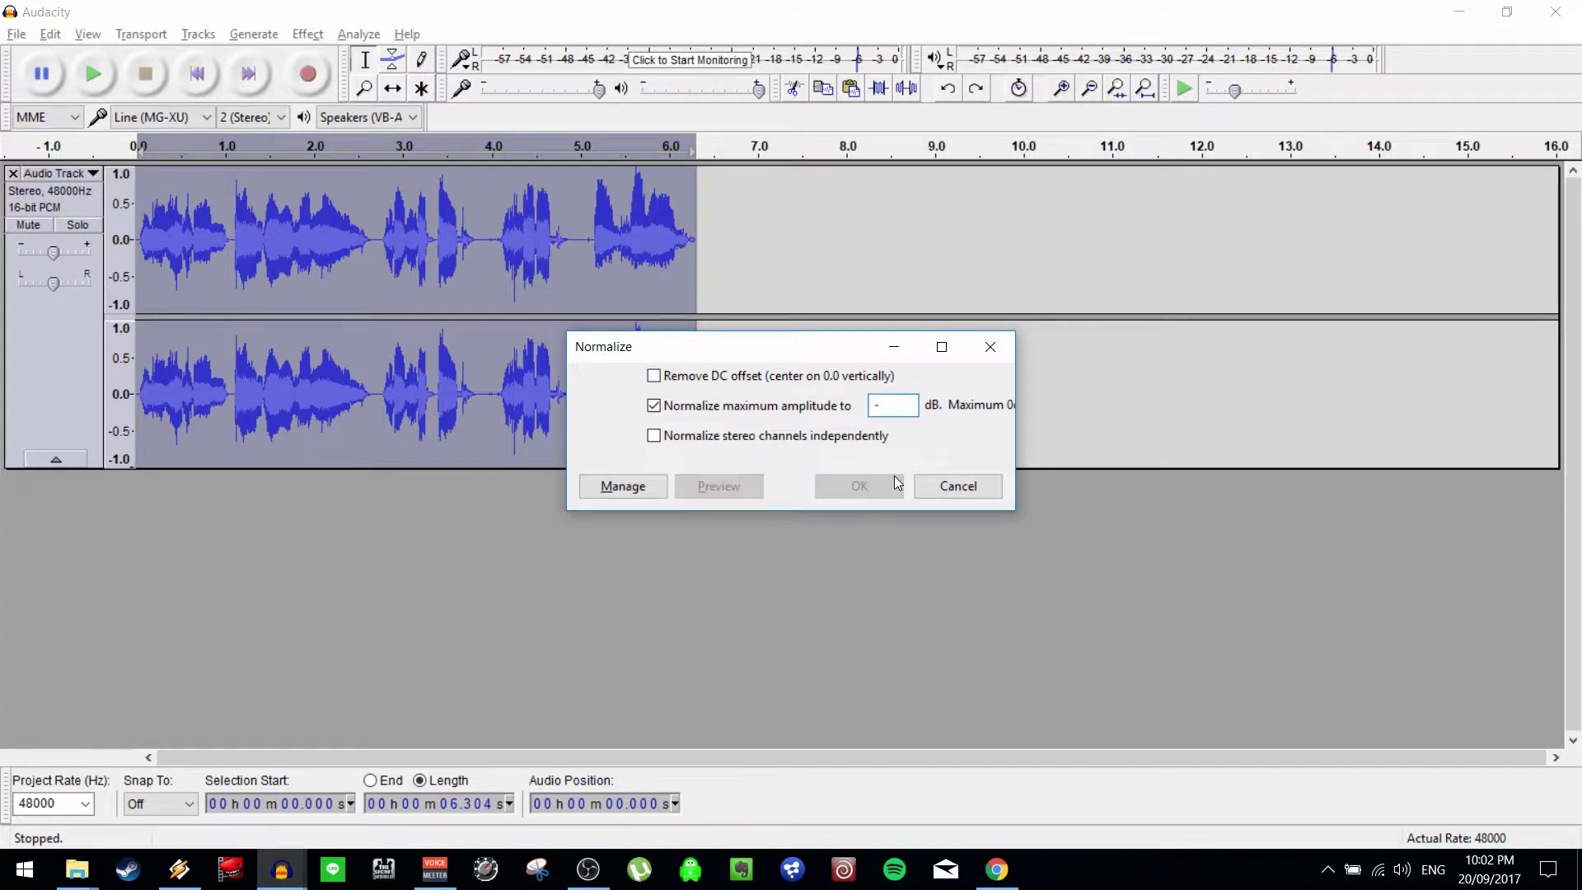
type("2")
left_click(876, 488)
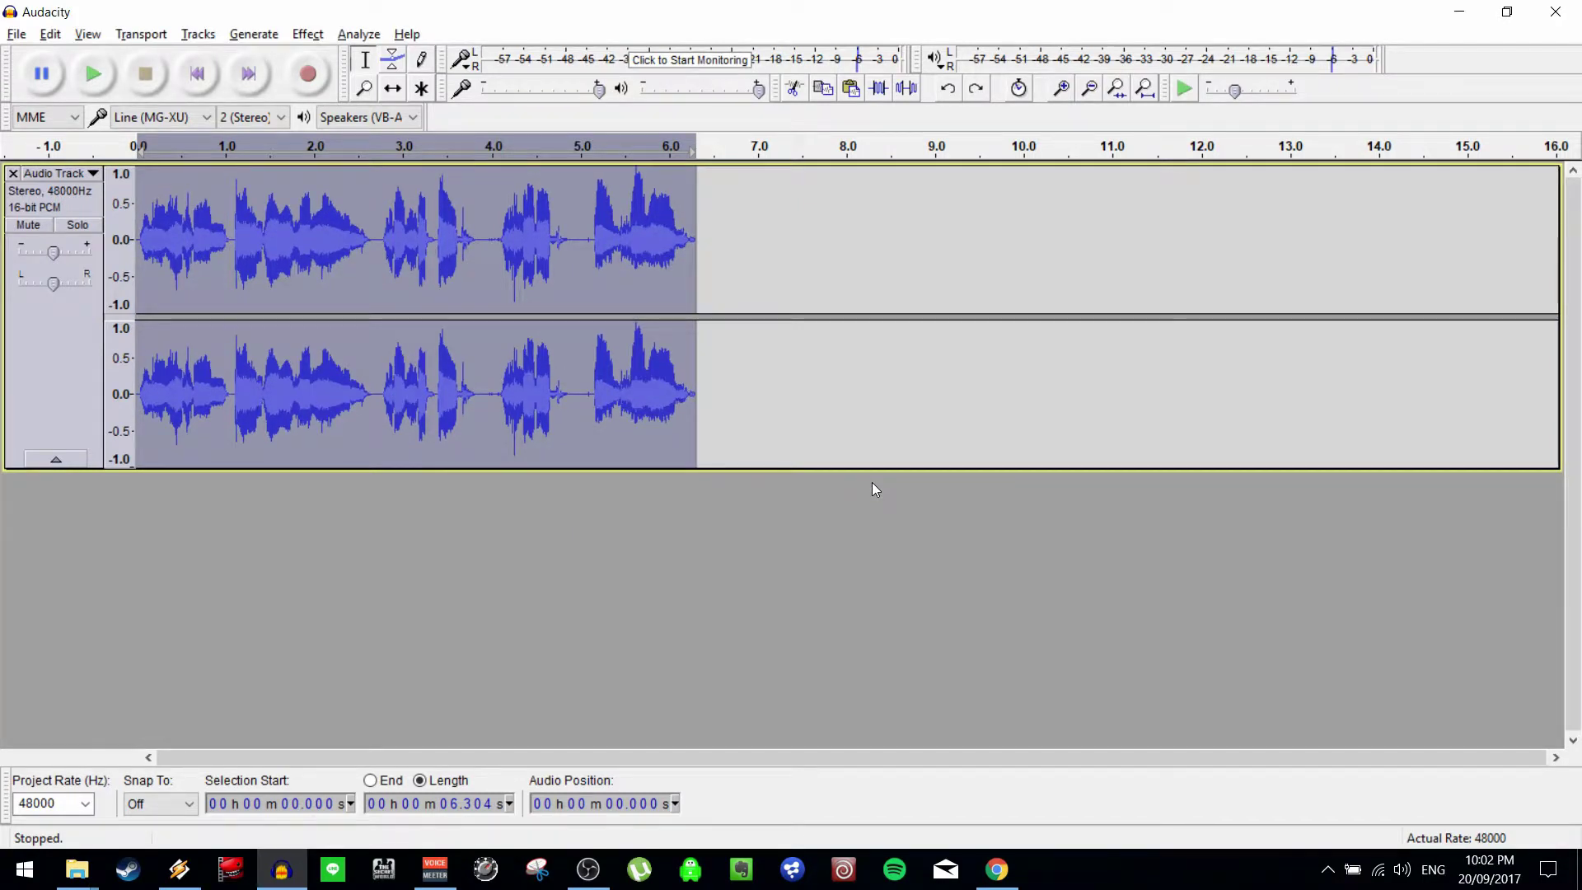
Apply the Limiter with the limit set to -2 dB.
key("alt+c")
double_click(683, 435)
type("-2")
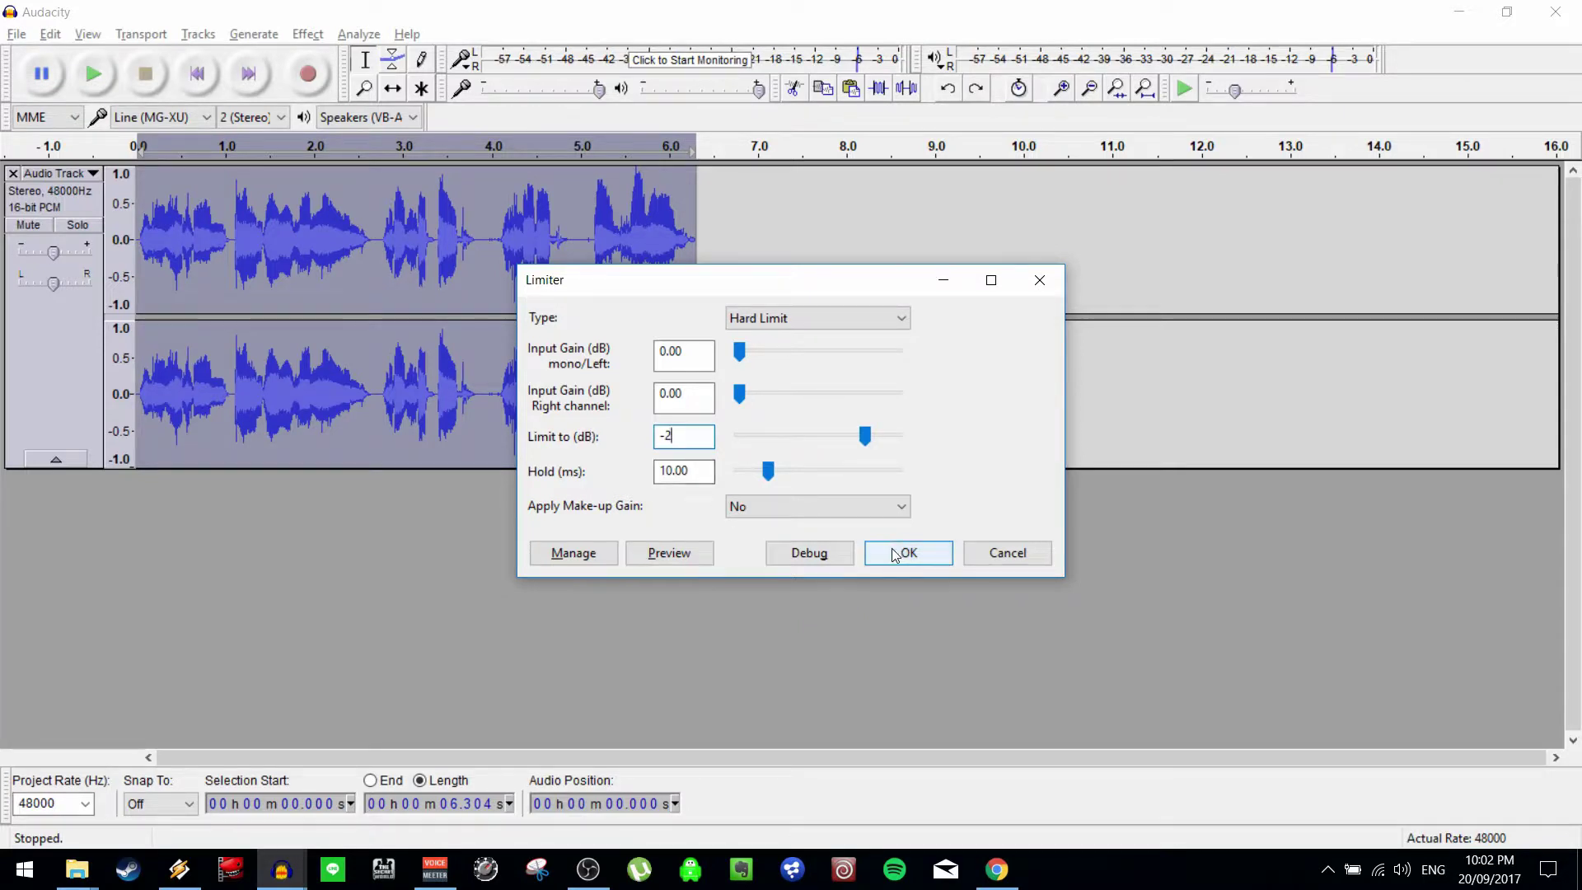
left_click(896, 554)
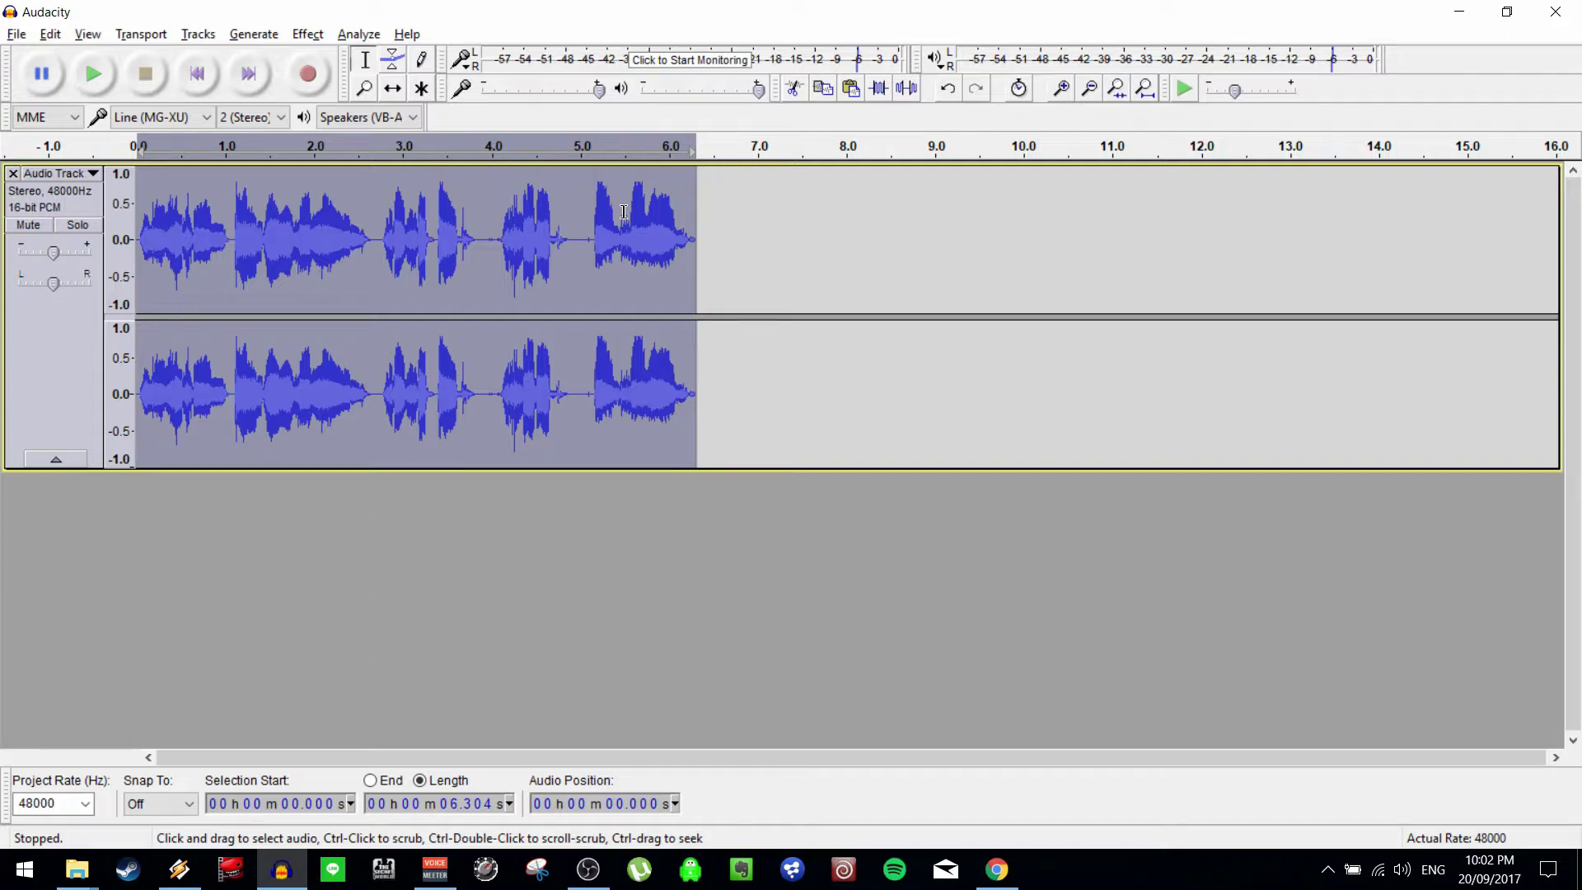
Normalize the vocal again with maximum amplitude -1 dB.
left_click(308, 34)
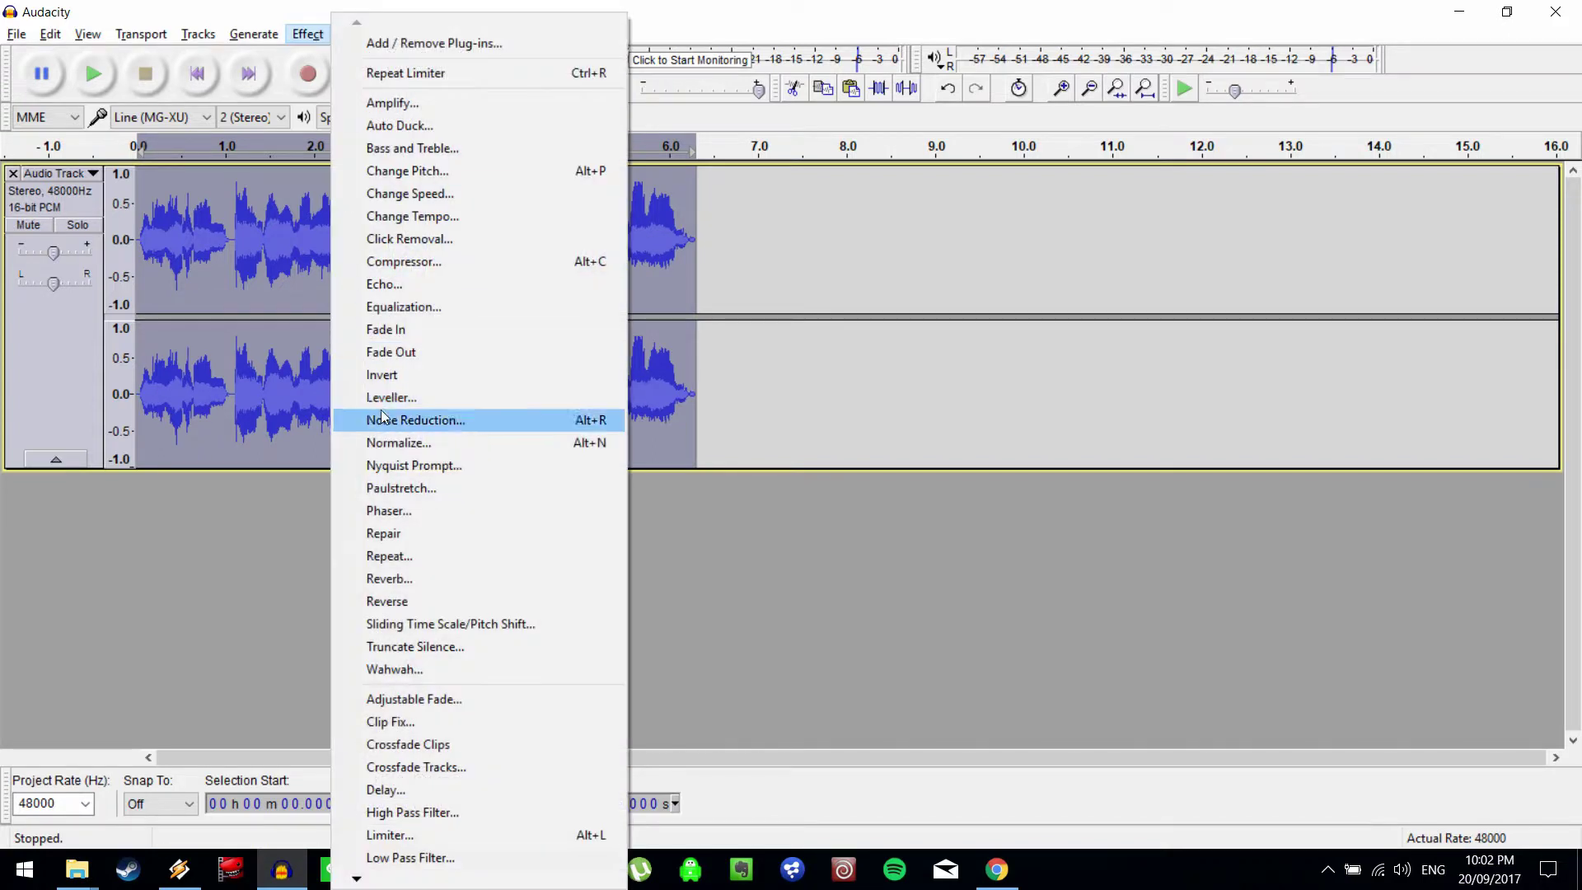
left_click(400, 444)
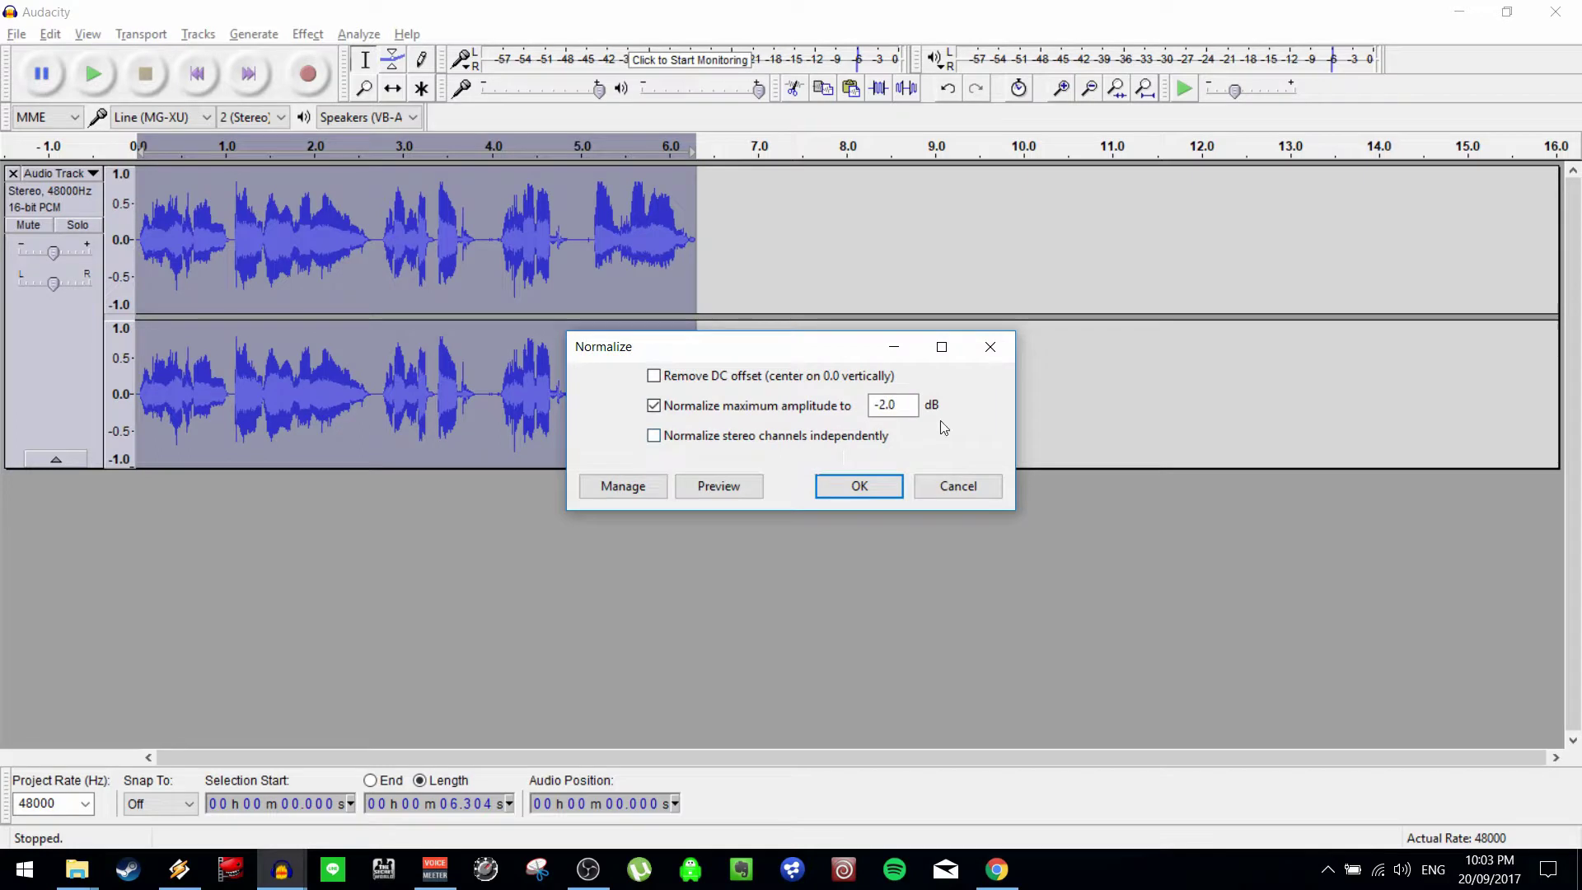
left_click_drag(910, 407, 758, 399)
type("-1")
left_click(830, 484)
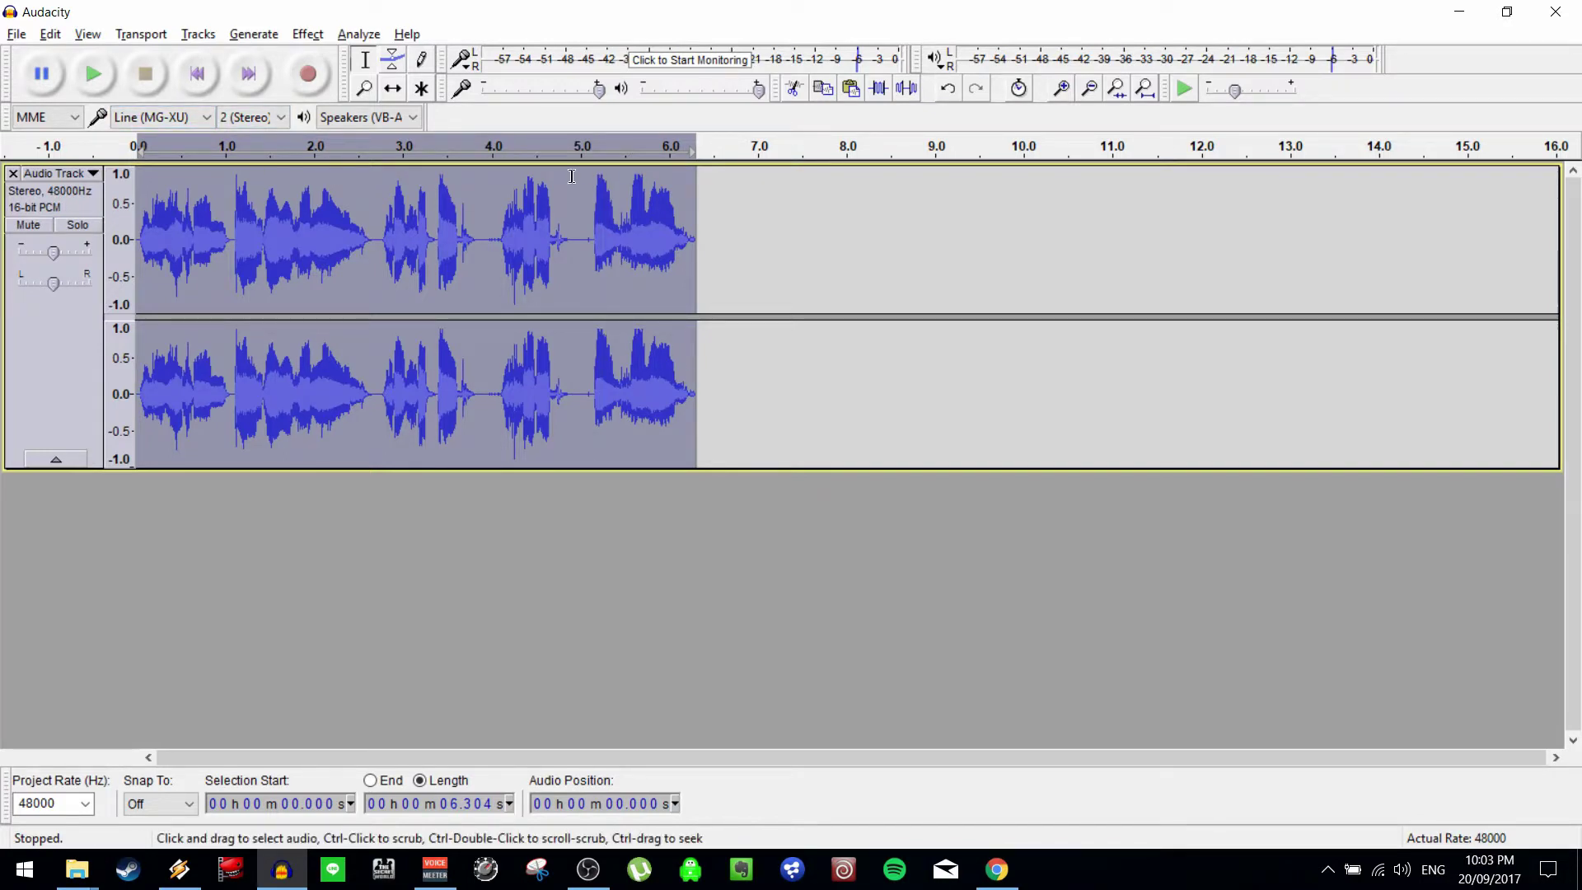
Return to the start of the vocal track and play the processed clip.
left_click(590, 229)
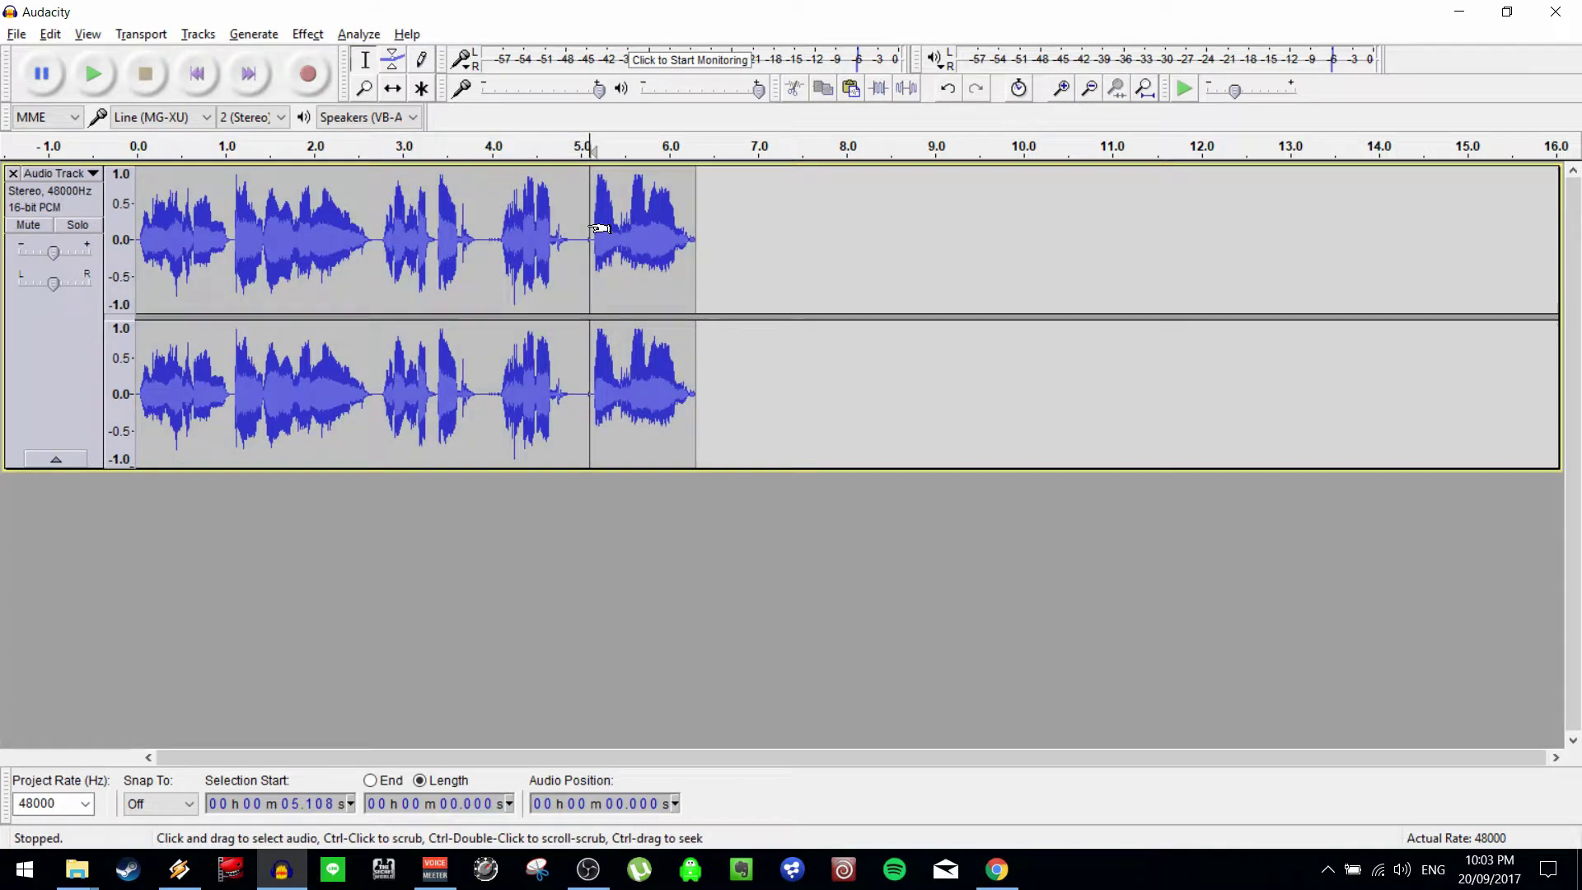
key("Home")
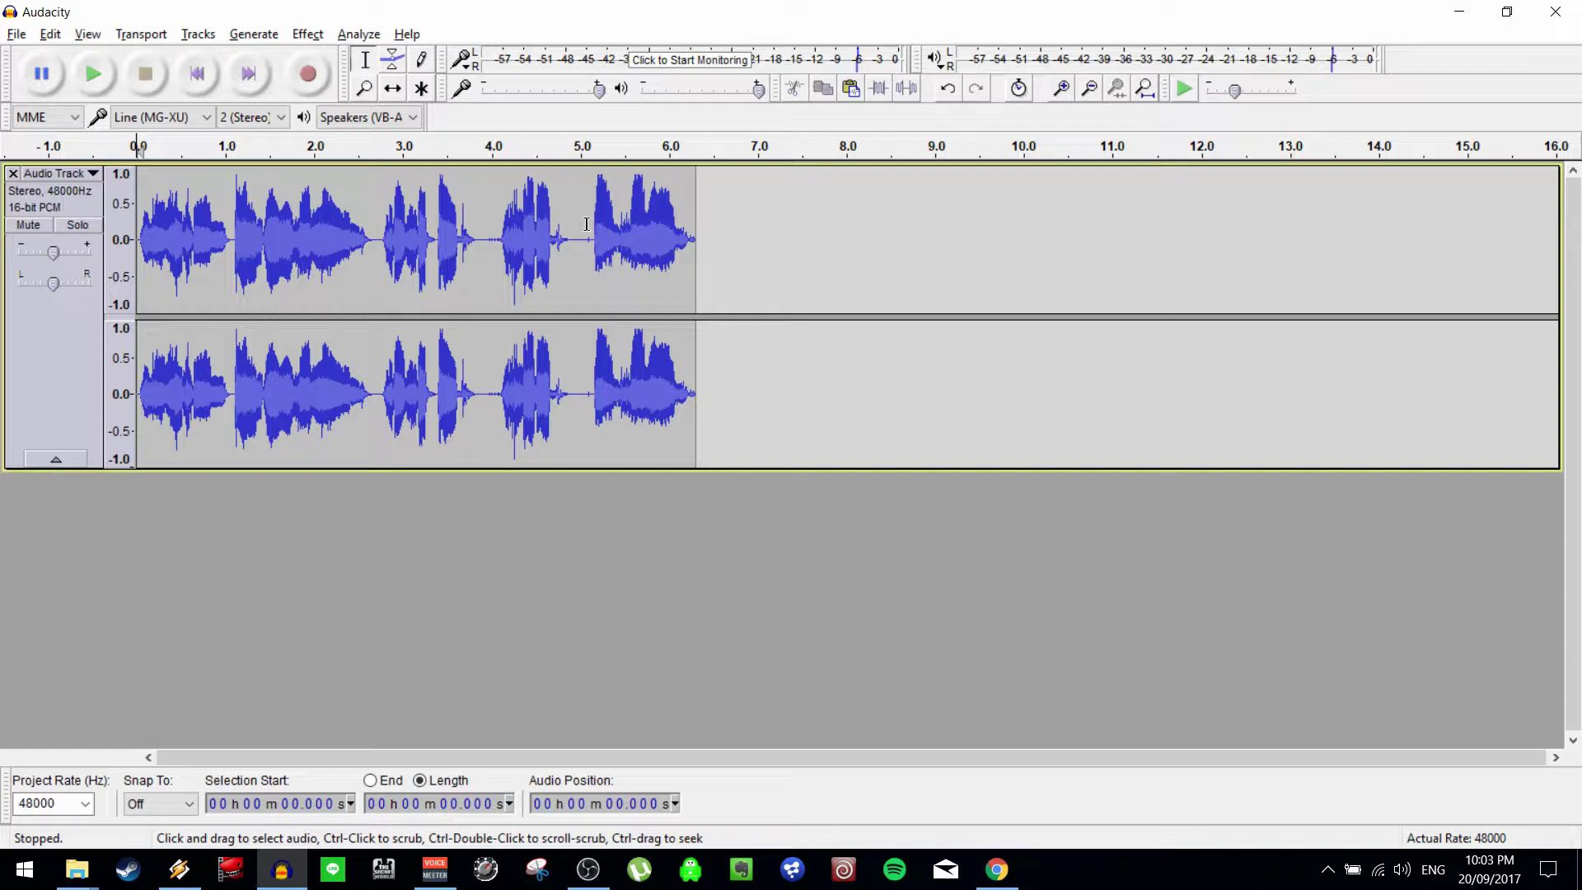
key("space")
Undo back to the original quieter vocal and paste the processed copy as a second track.
key("ctrl+a")
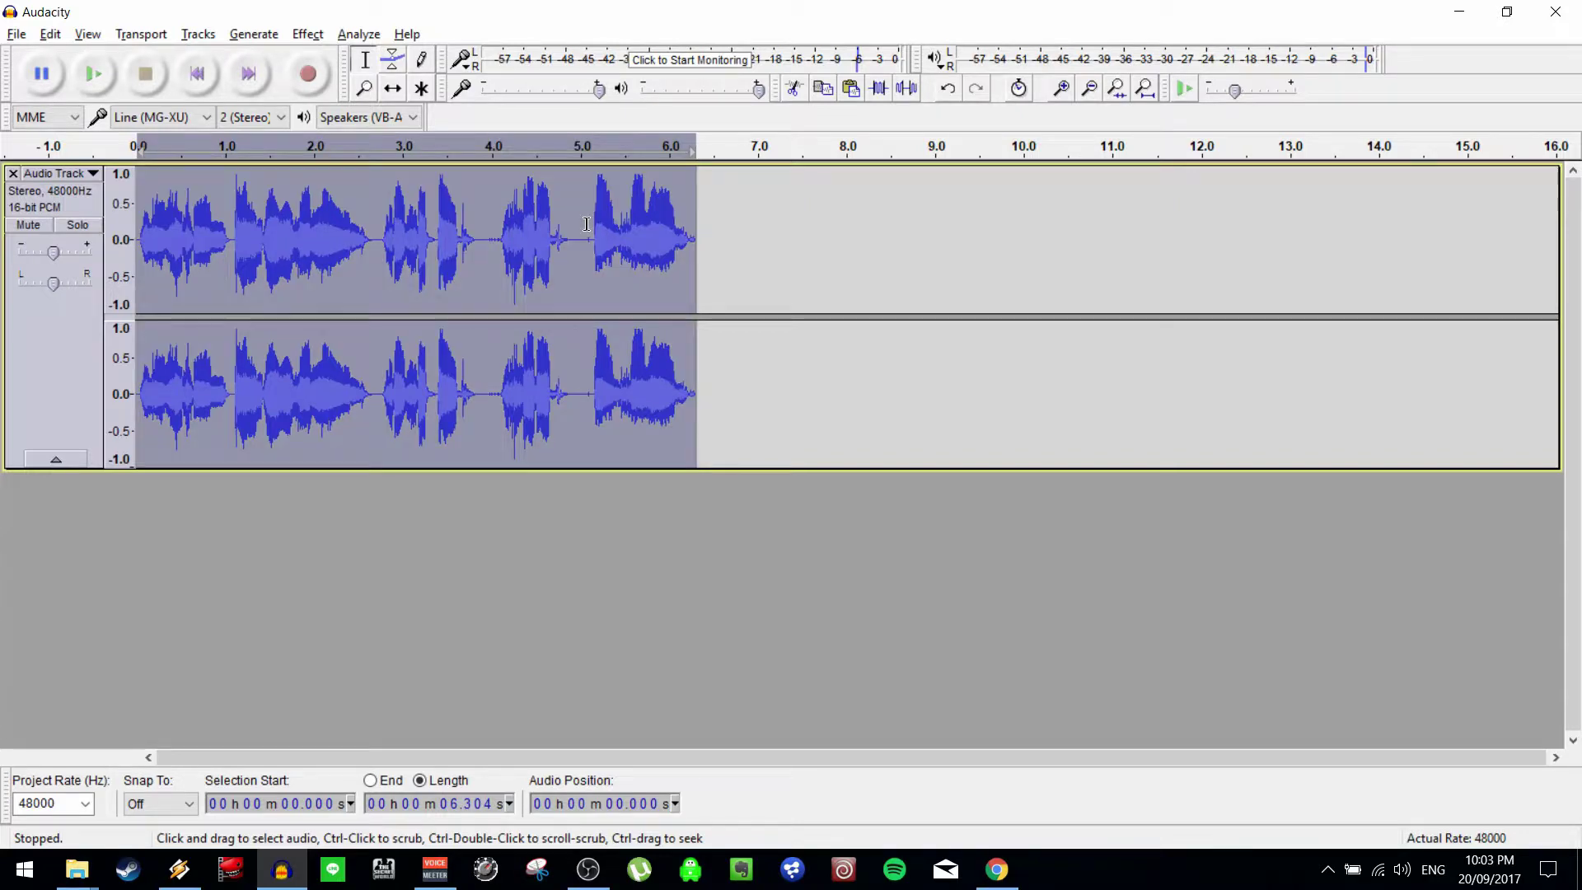
left_click(768, 256)
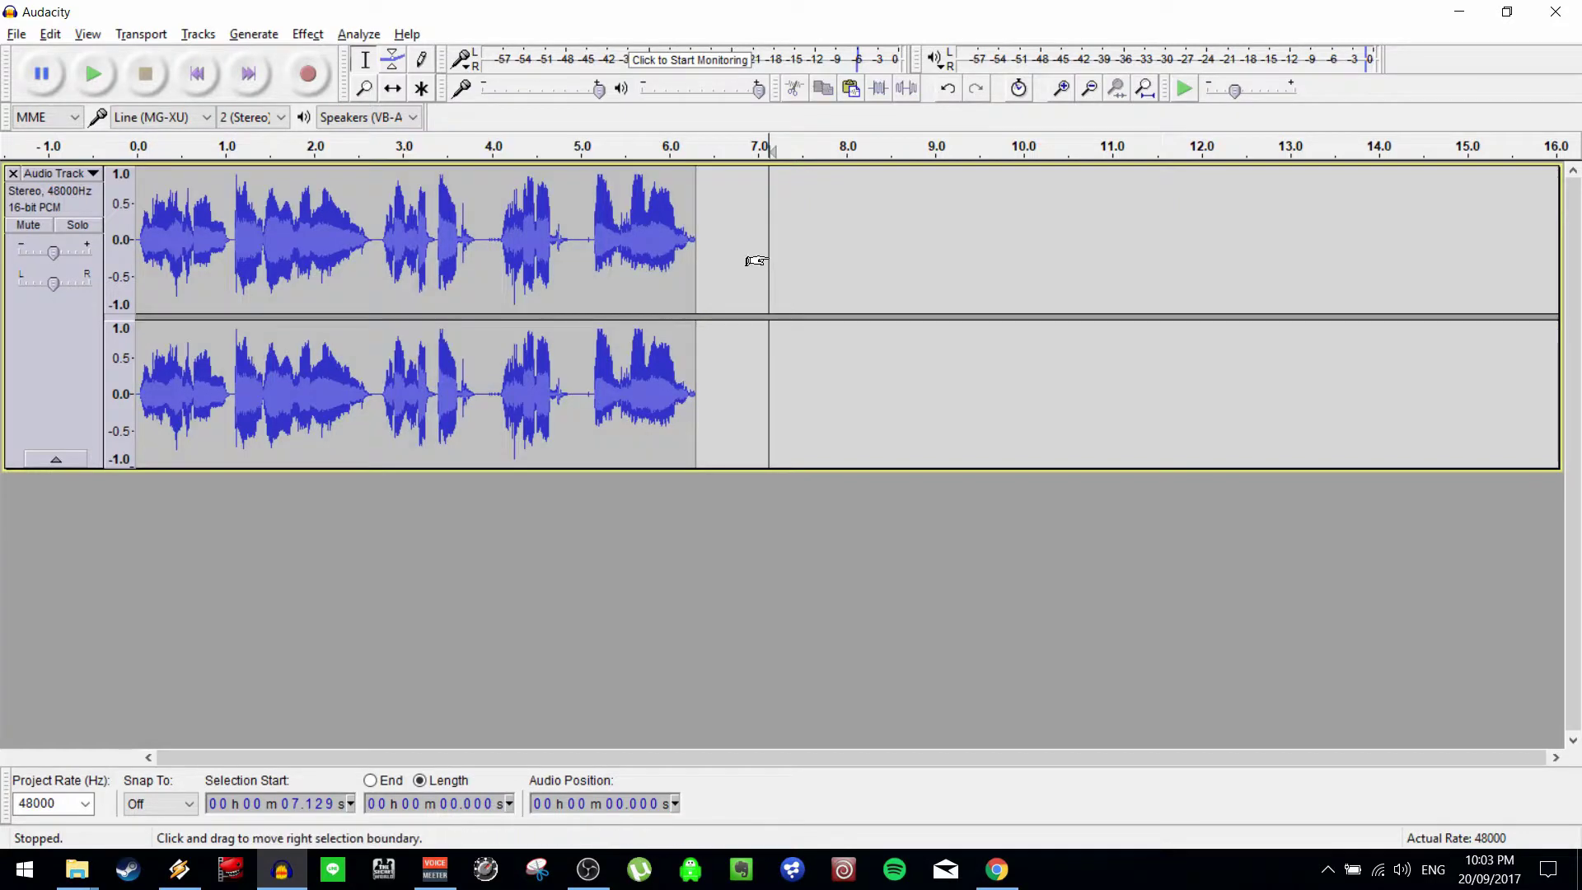
key("ctrl+a")
key("ctrl+z")
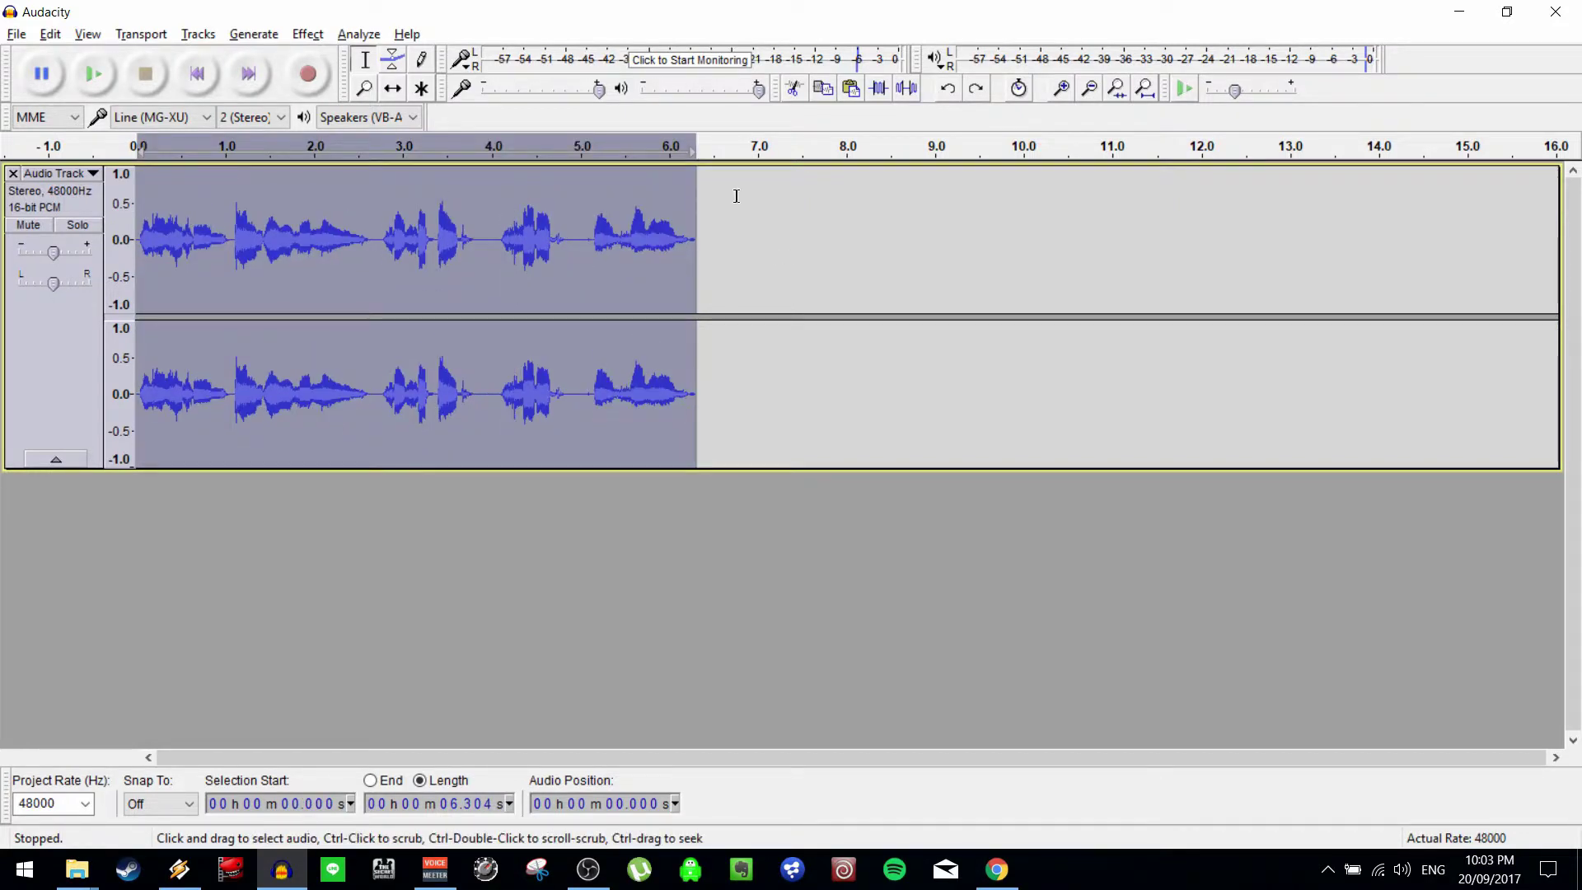
left_click(785, 250)
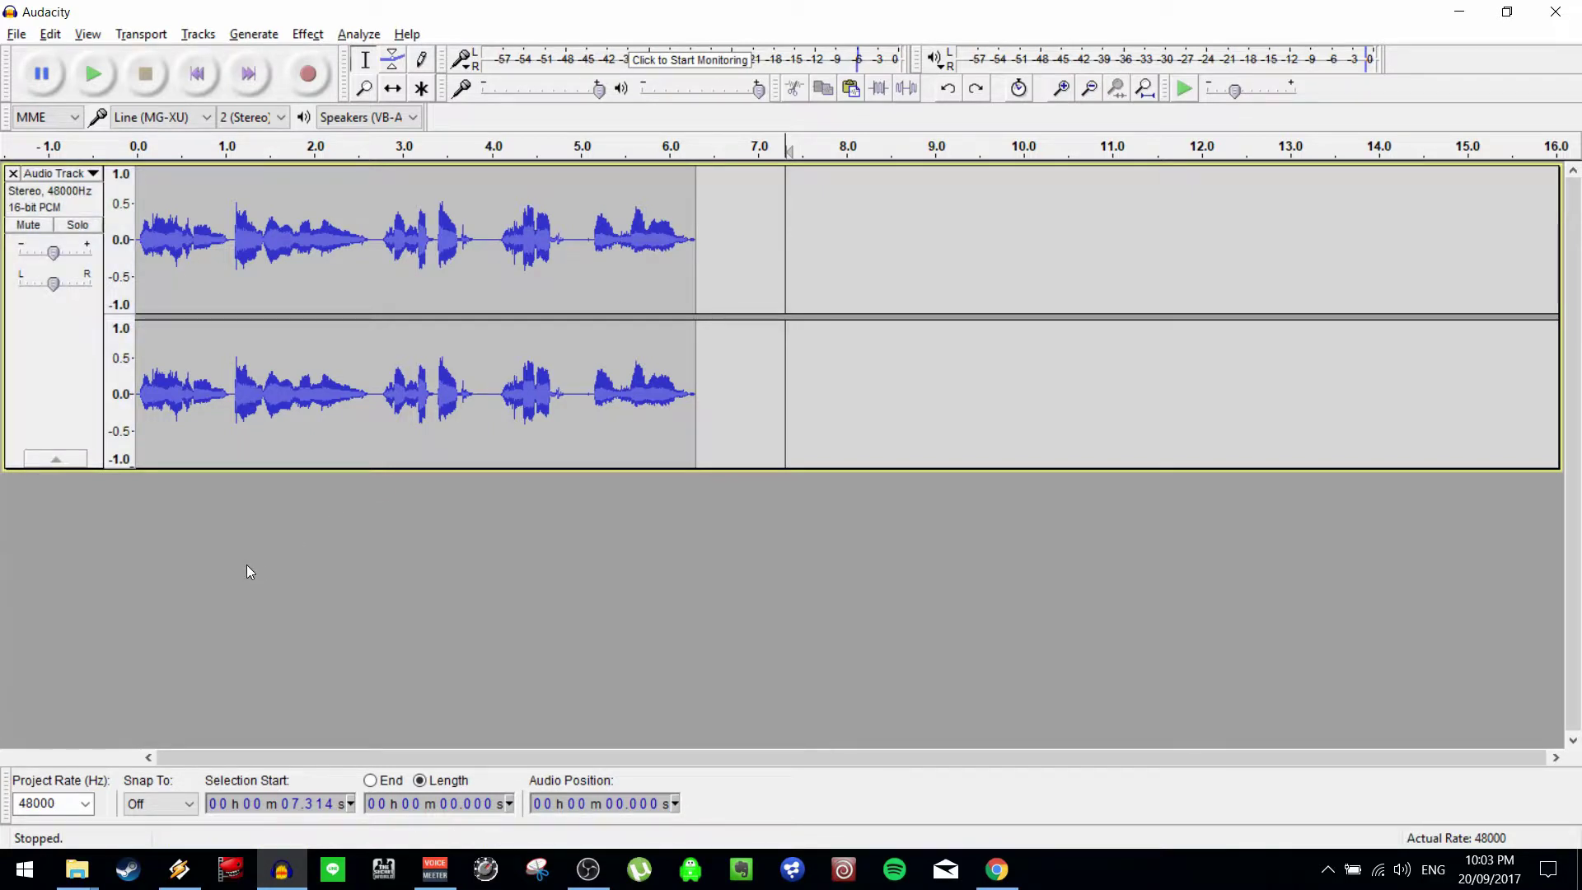
key("ctrl+v")
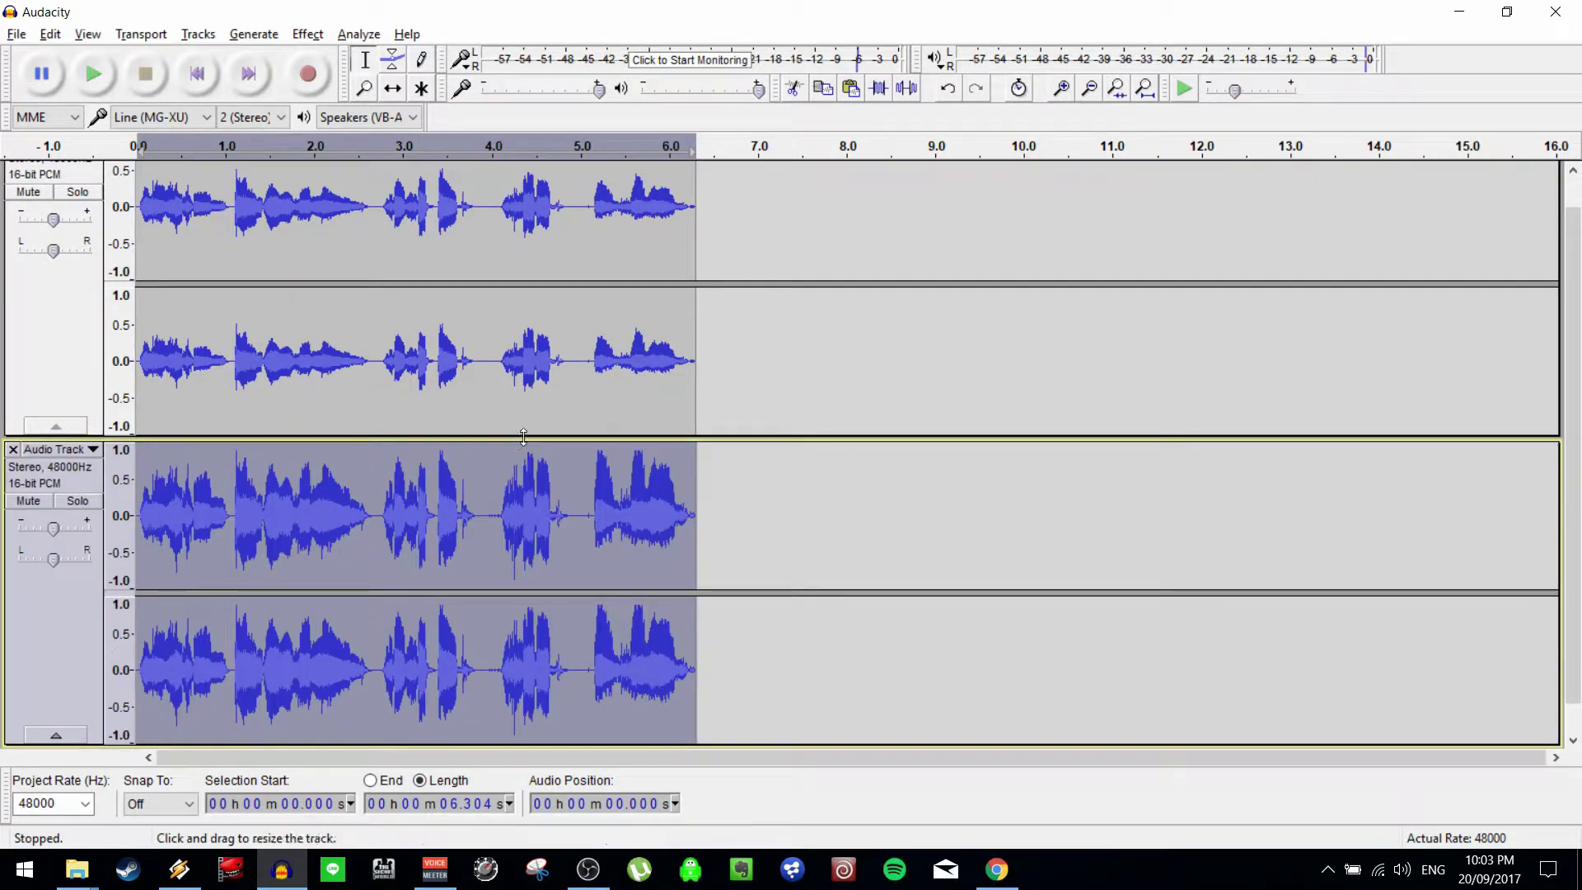
scroll(817, 373, "up", 2)
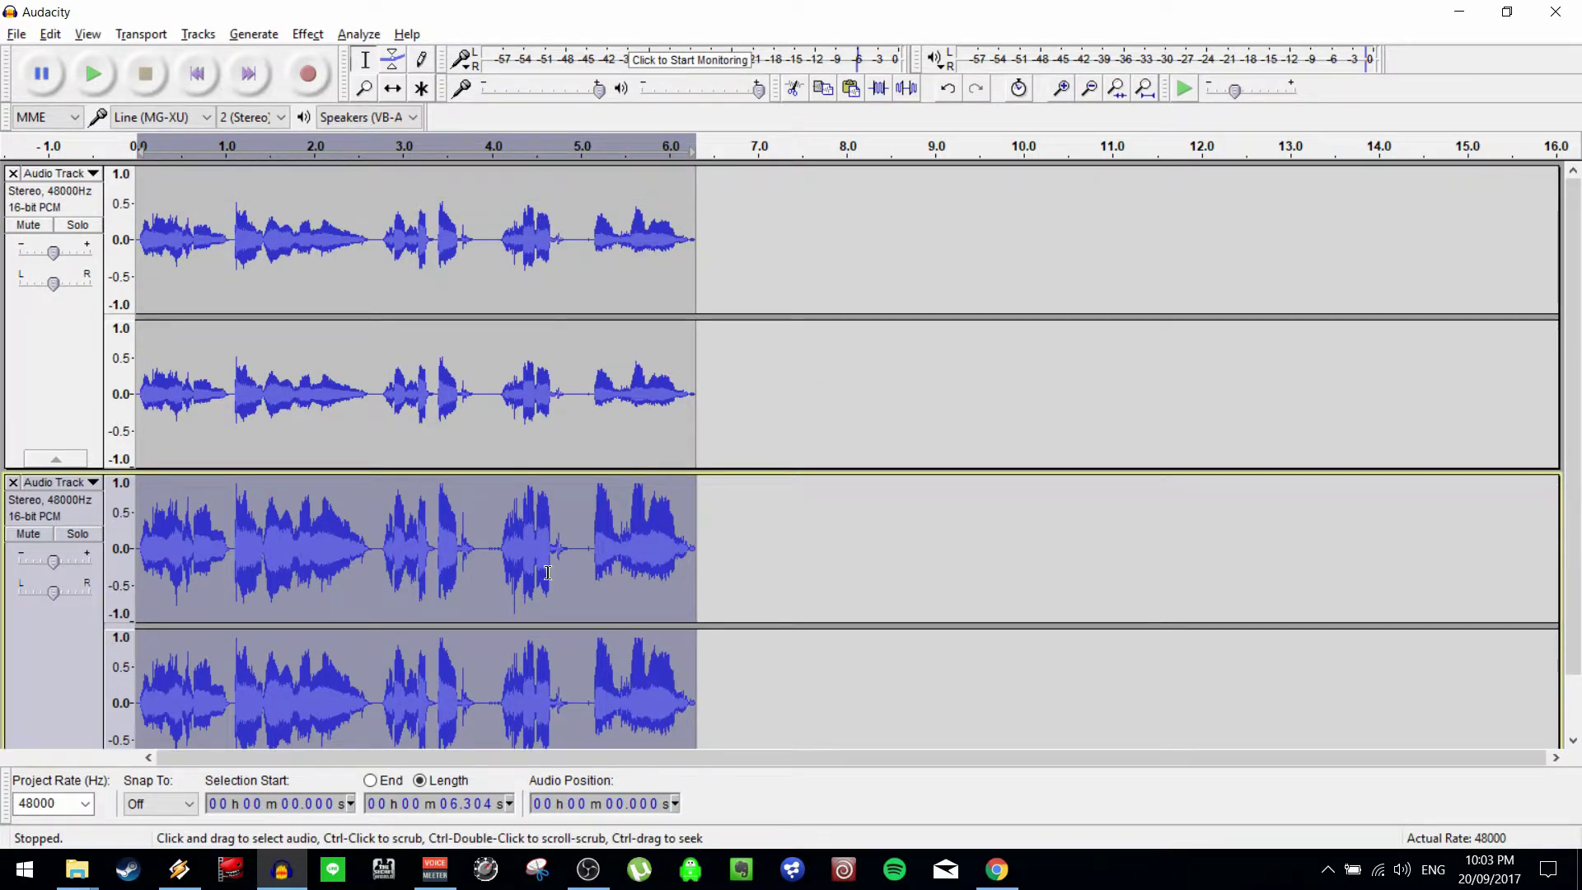
Mute the lower louder track and play the original vocal alone from the start.
left_click(28, 534)
left_click(286, 301)
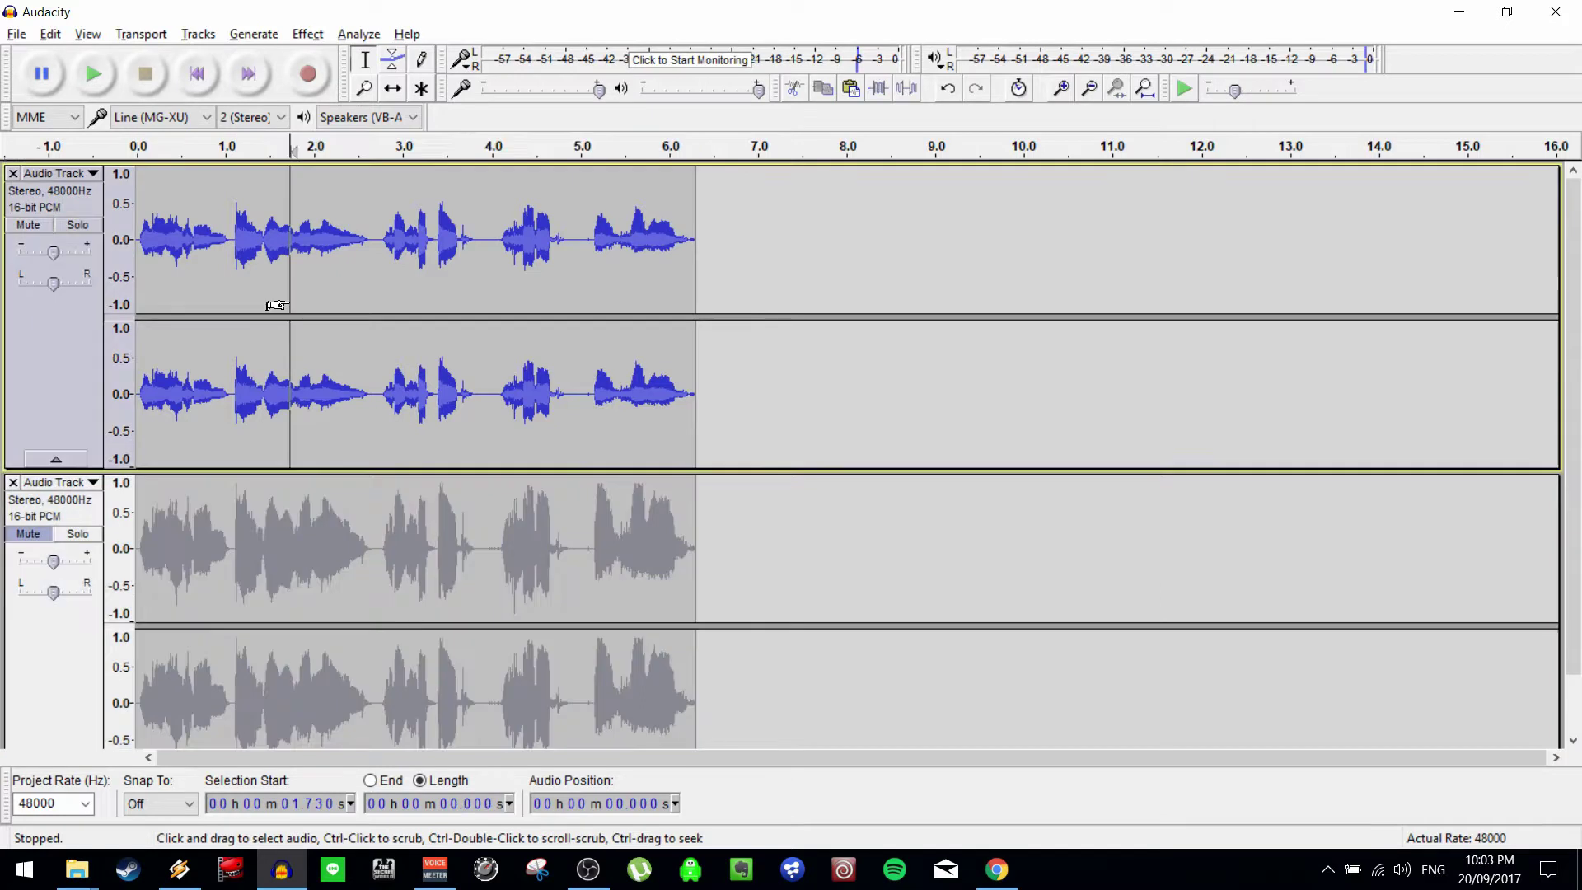
key("Home")
key("space")
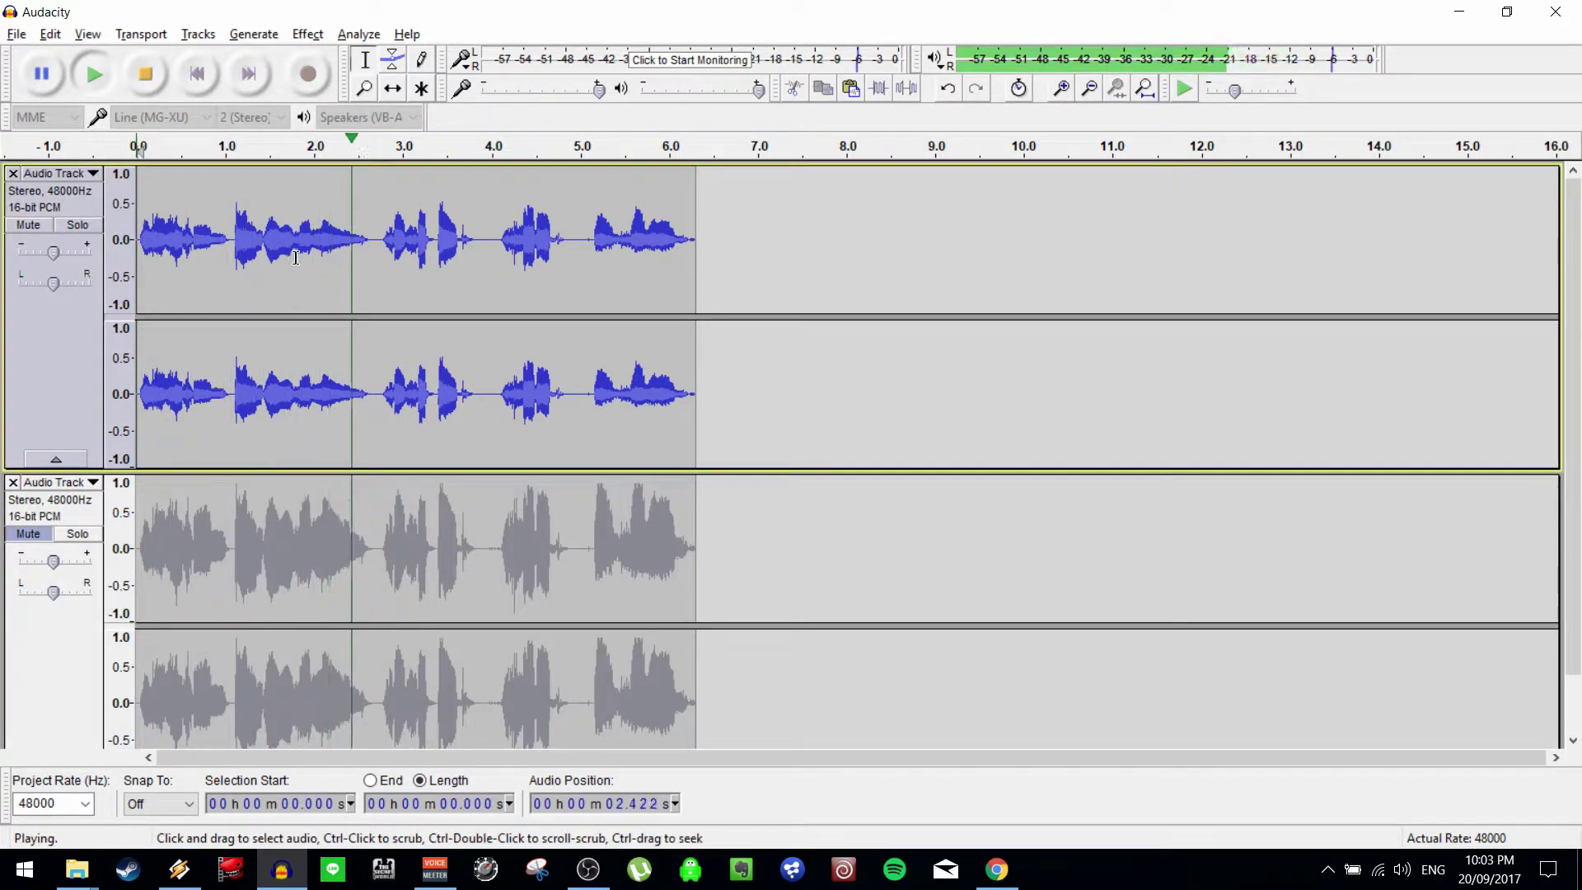
key("space")
Mute the original upper track, unmute the louder copy, and play it alone.
left_click(33, 225)
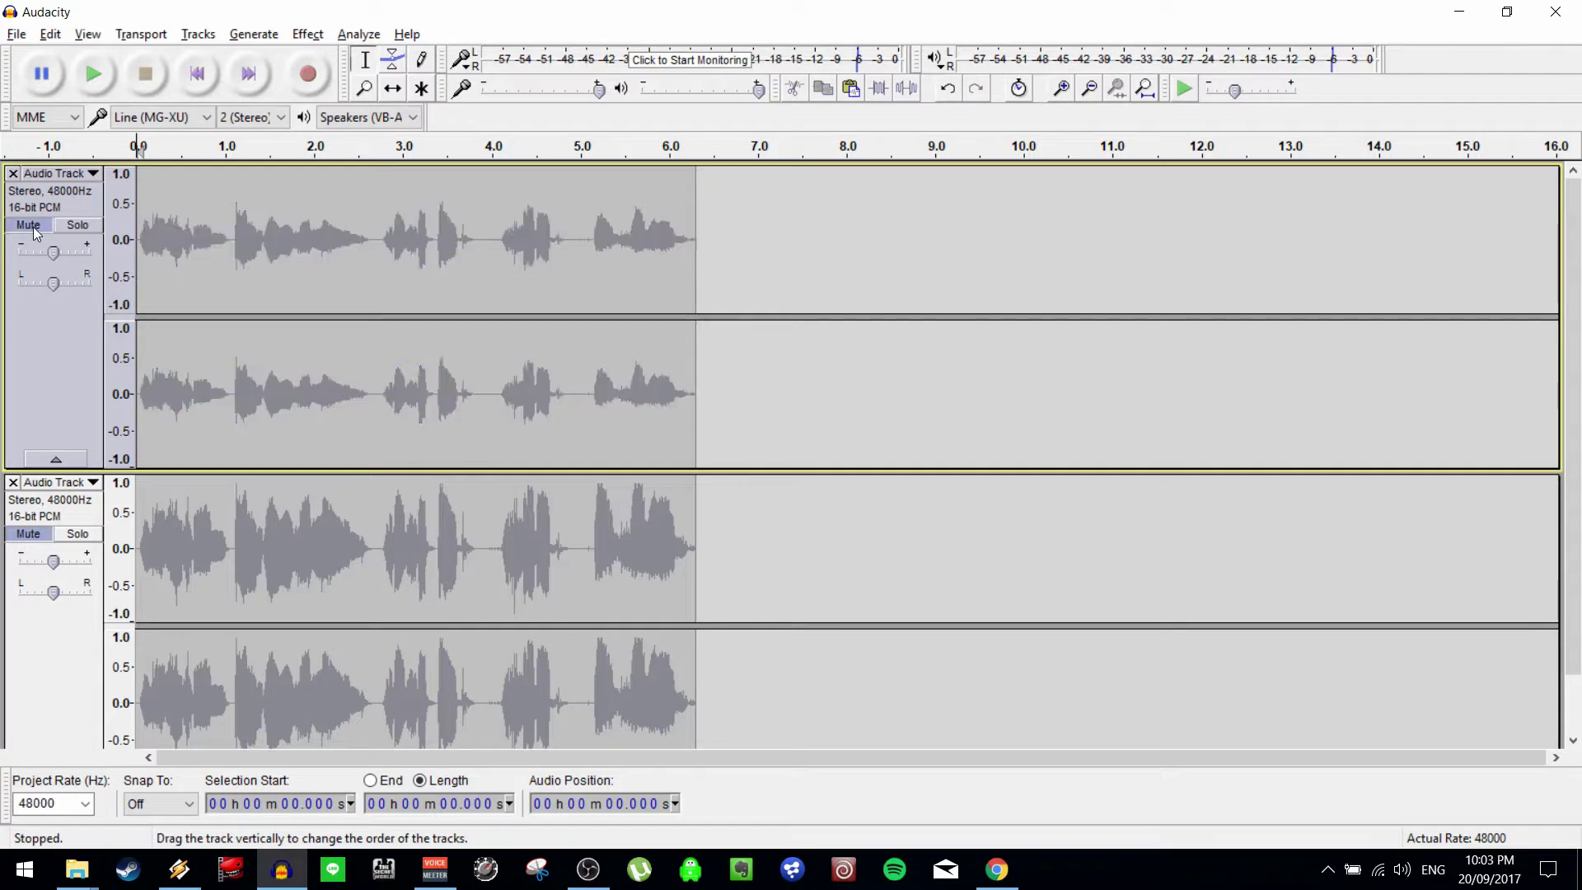
left_click(33, 535)
key("space")
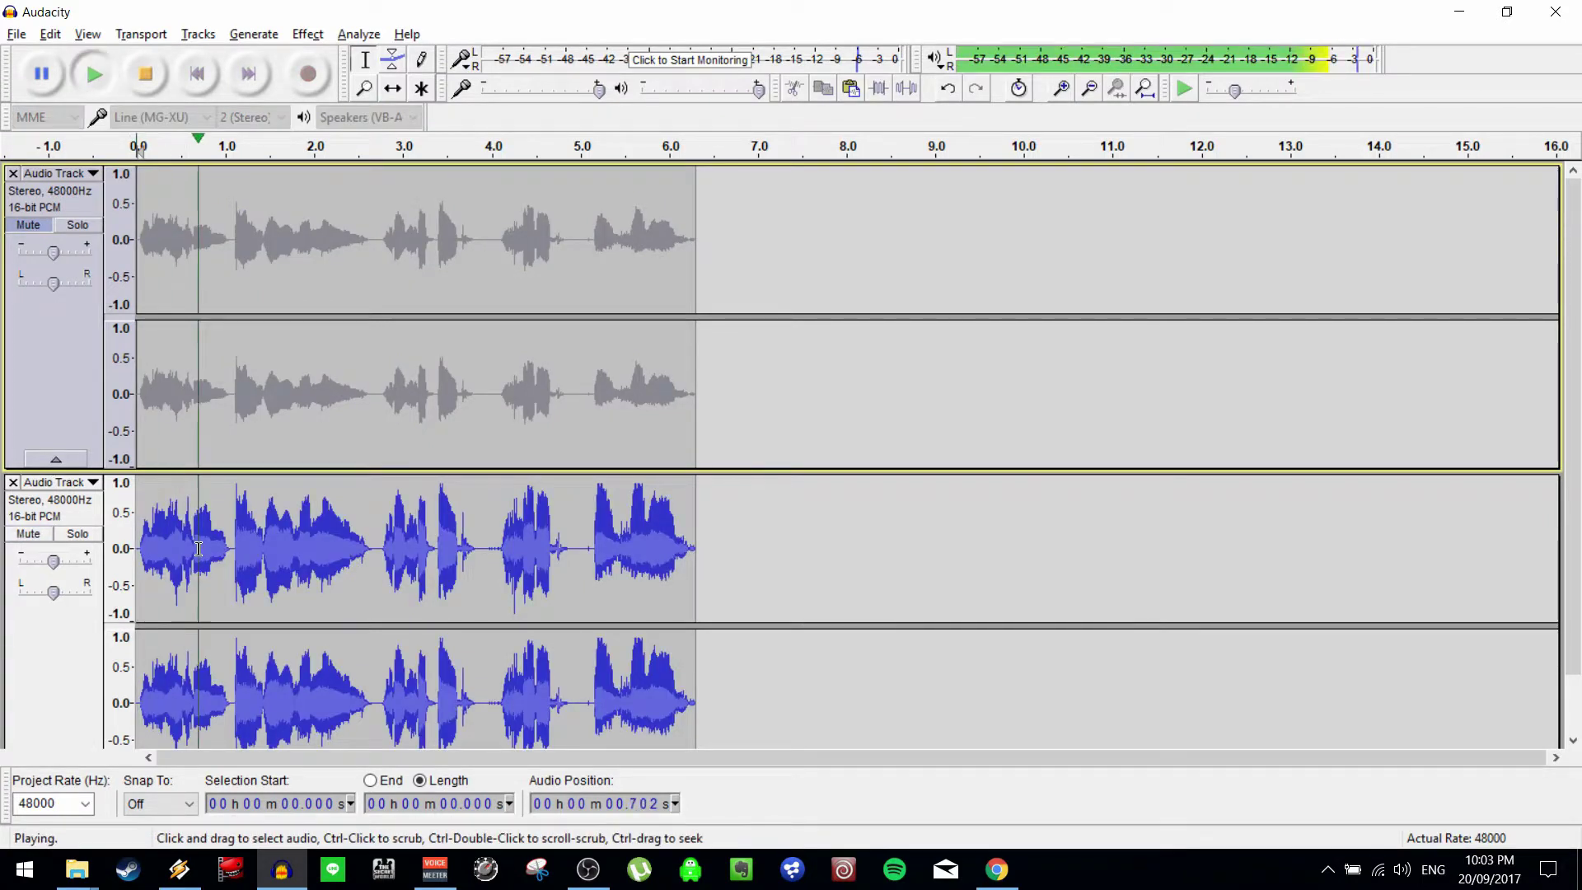
key("space")
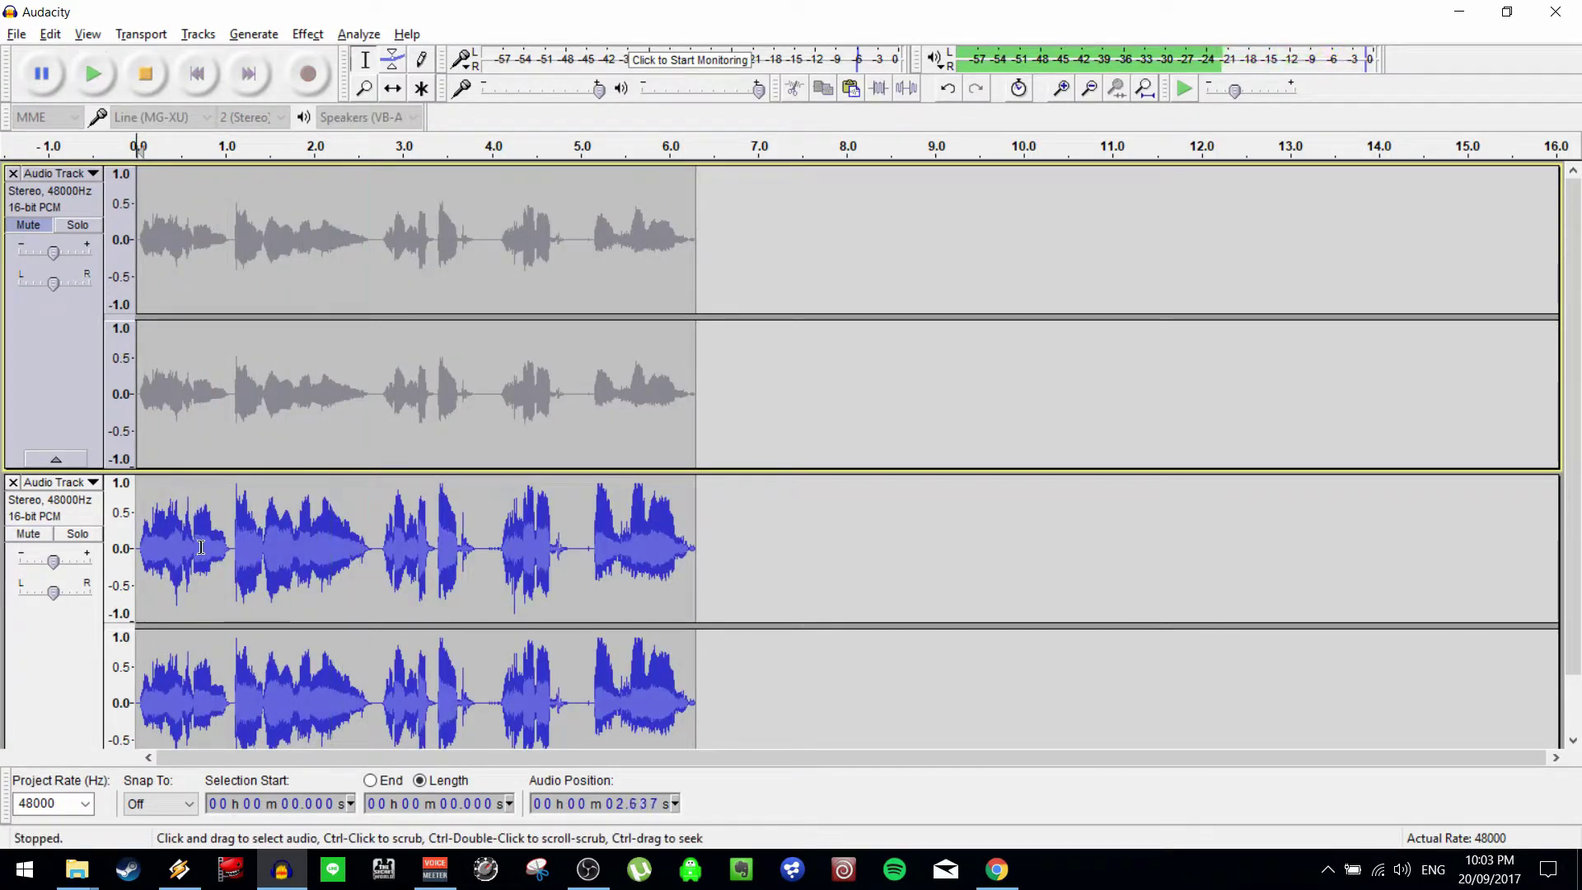
Unmute the upper track and play both vocal tracks together.
left_click(42, 226)
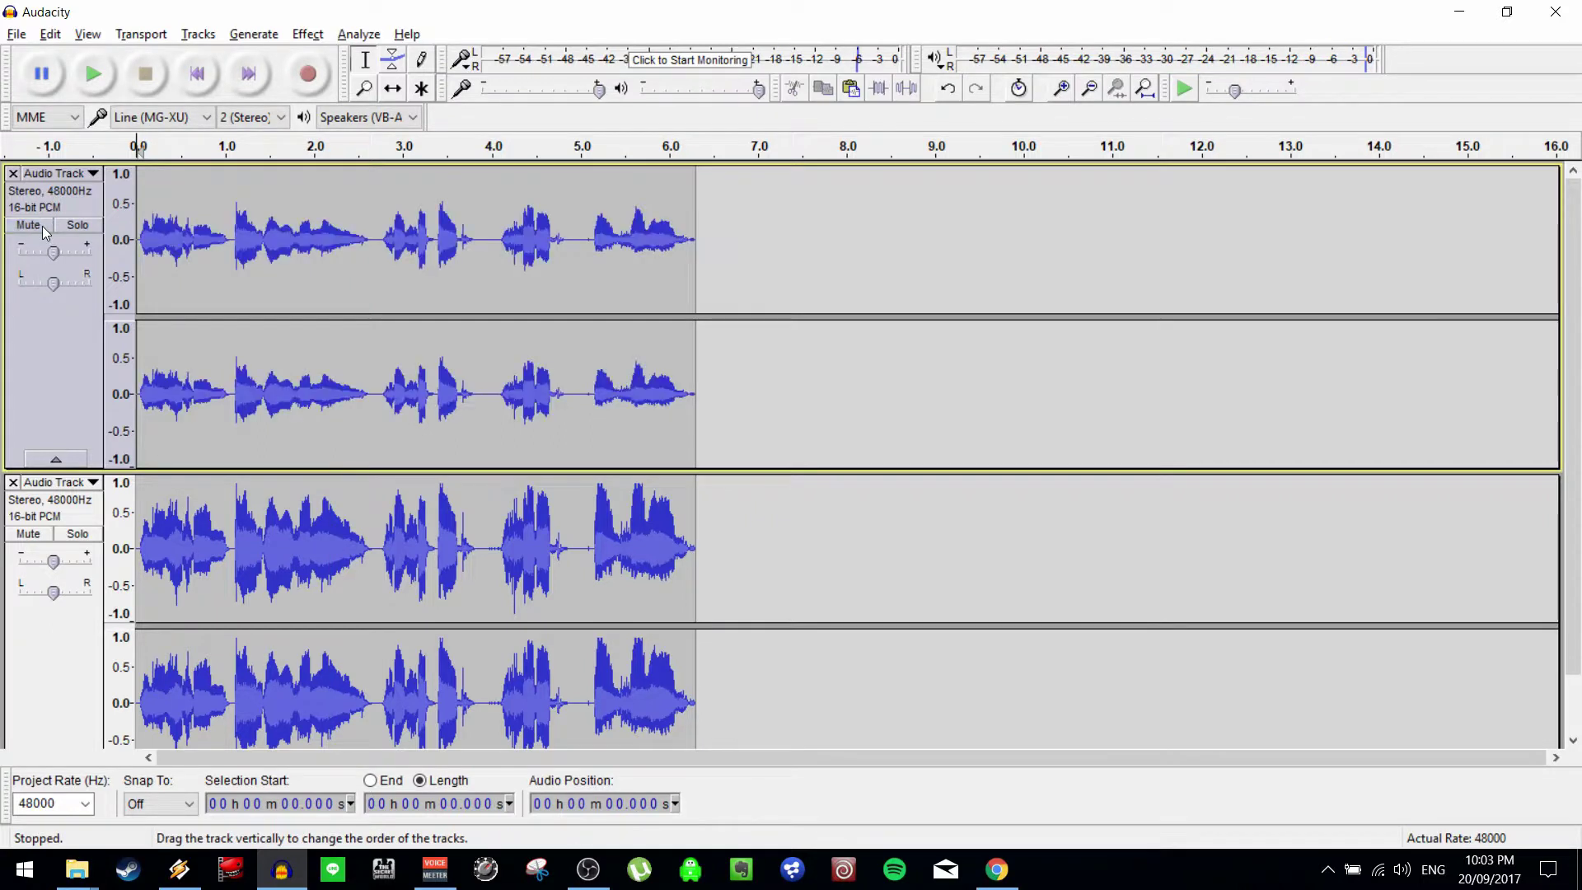
key("space")
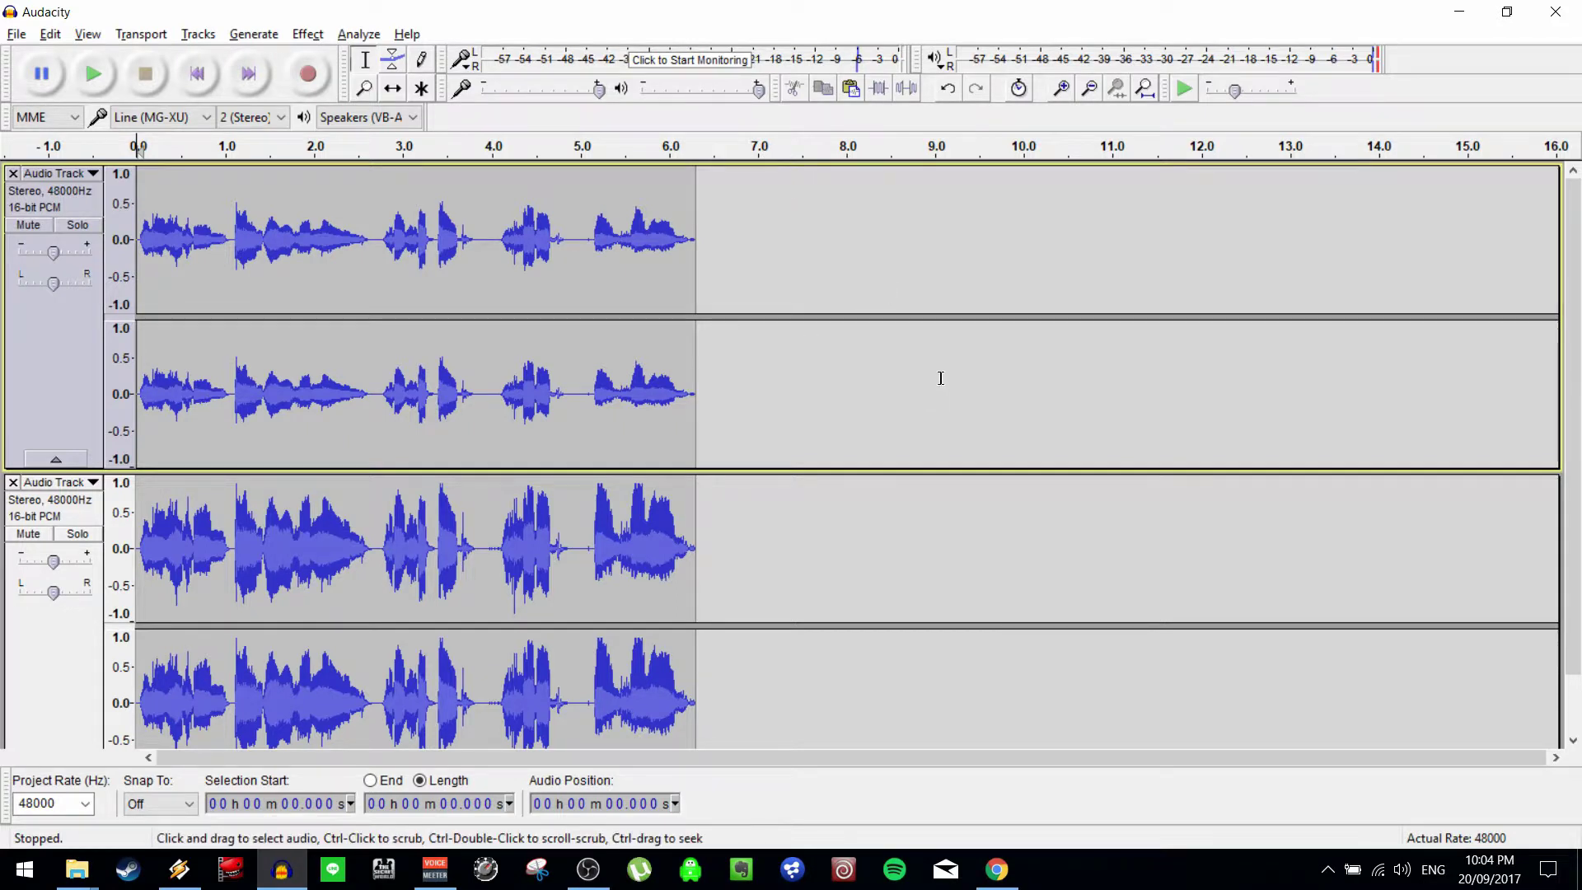
scroll(947, 398, "down", 1)
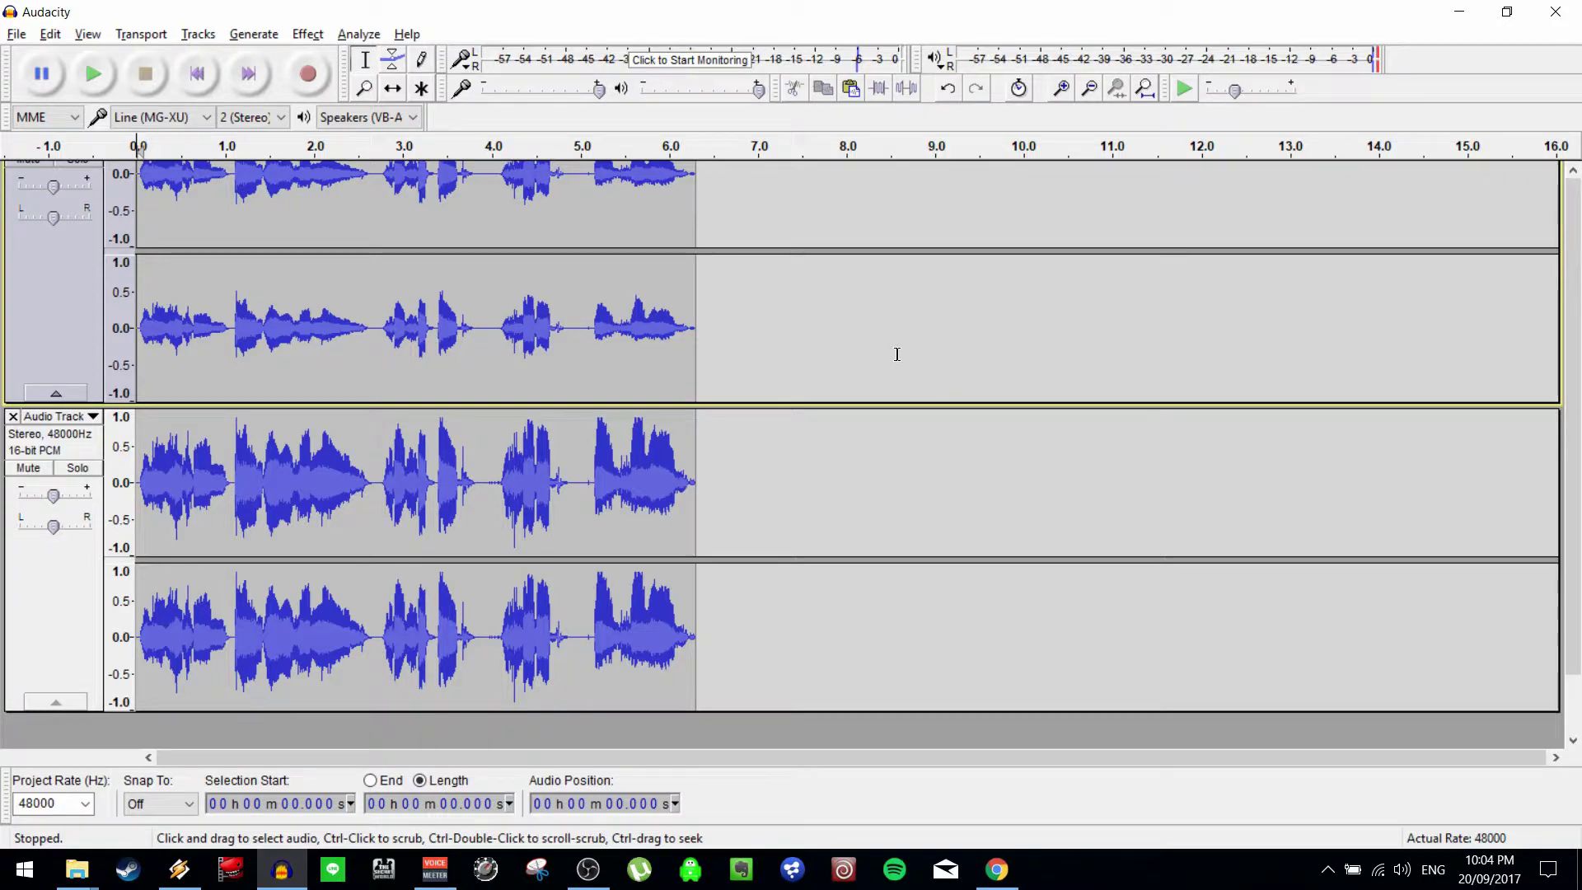
scroll(898, 354, "up", 1)
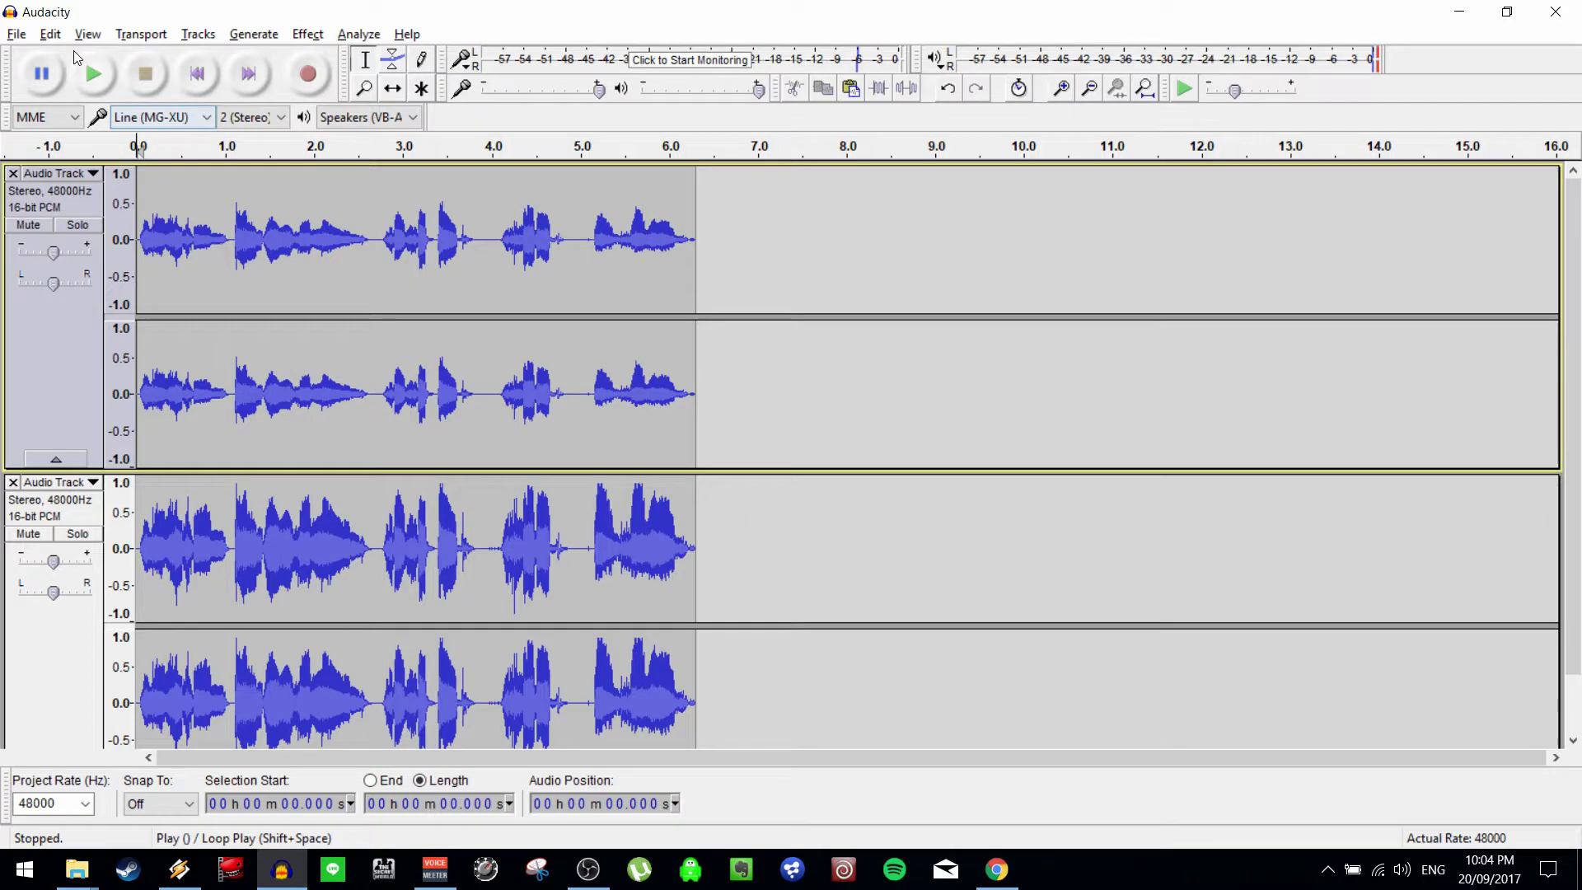
left_click(16, 34)
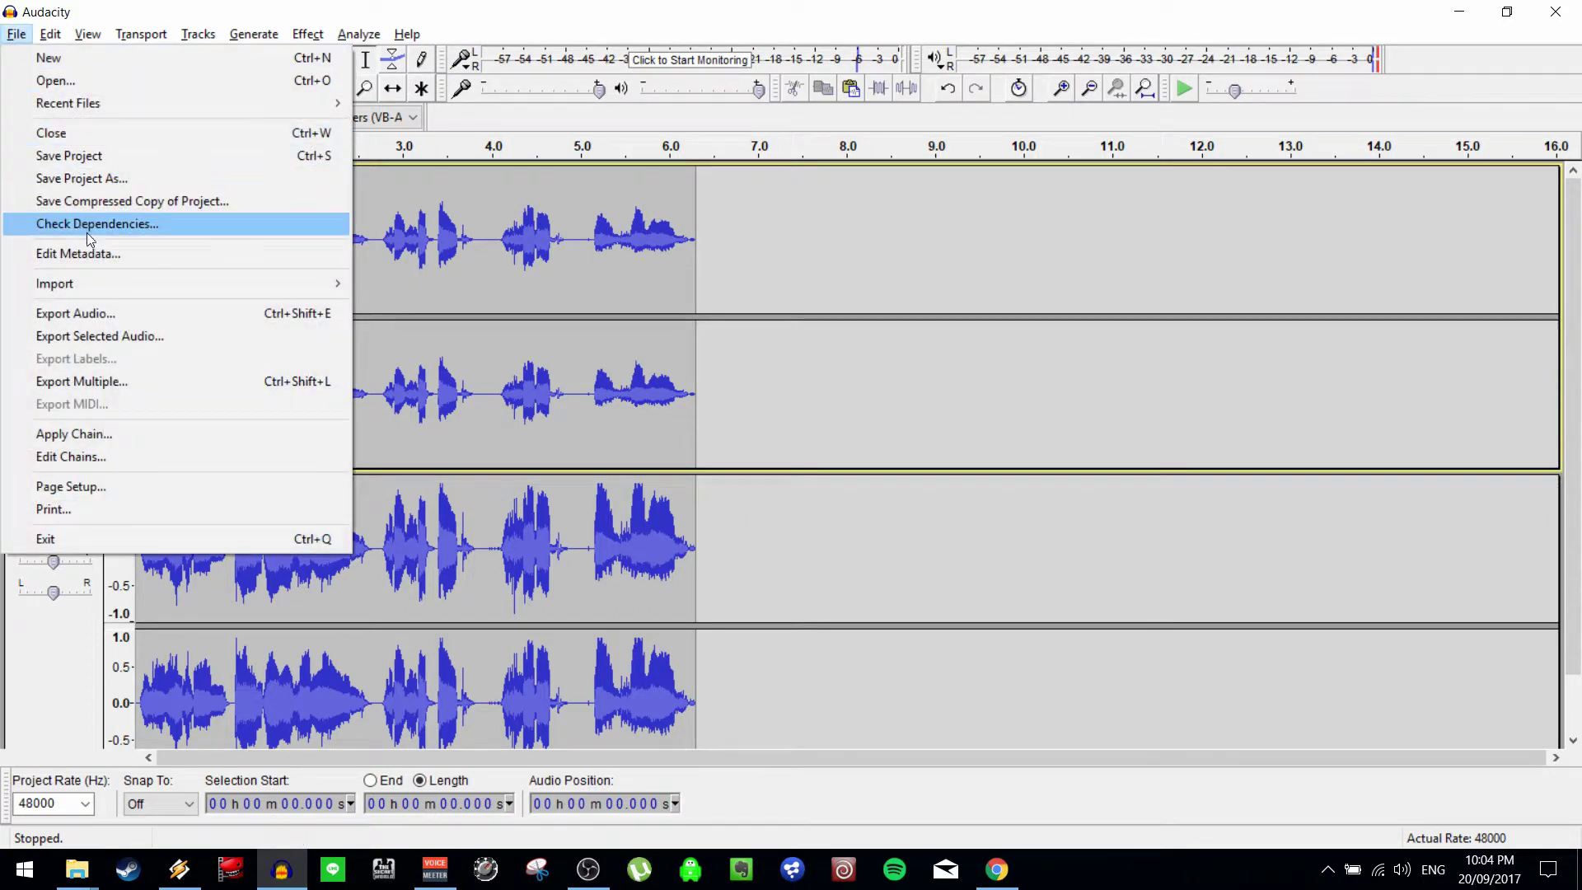
left_click(102, 312)
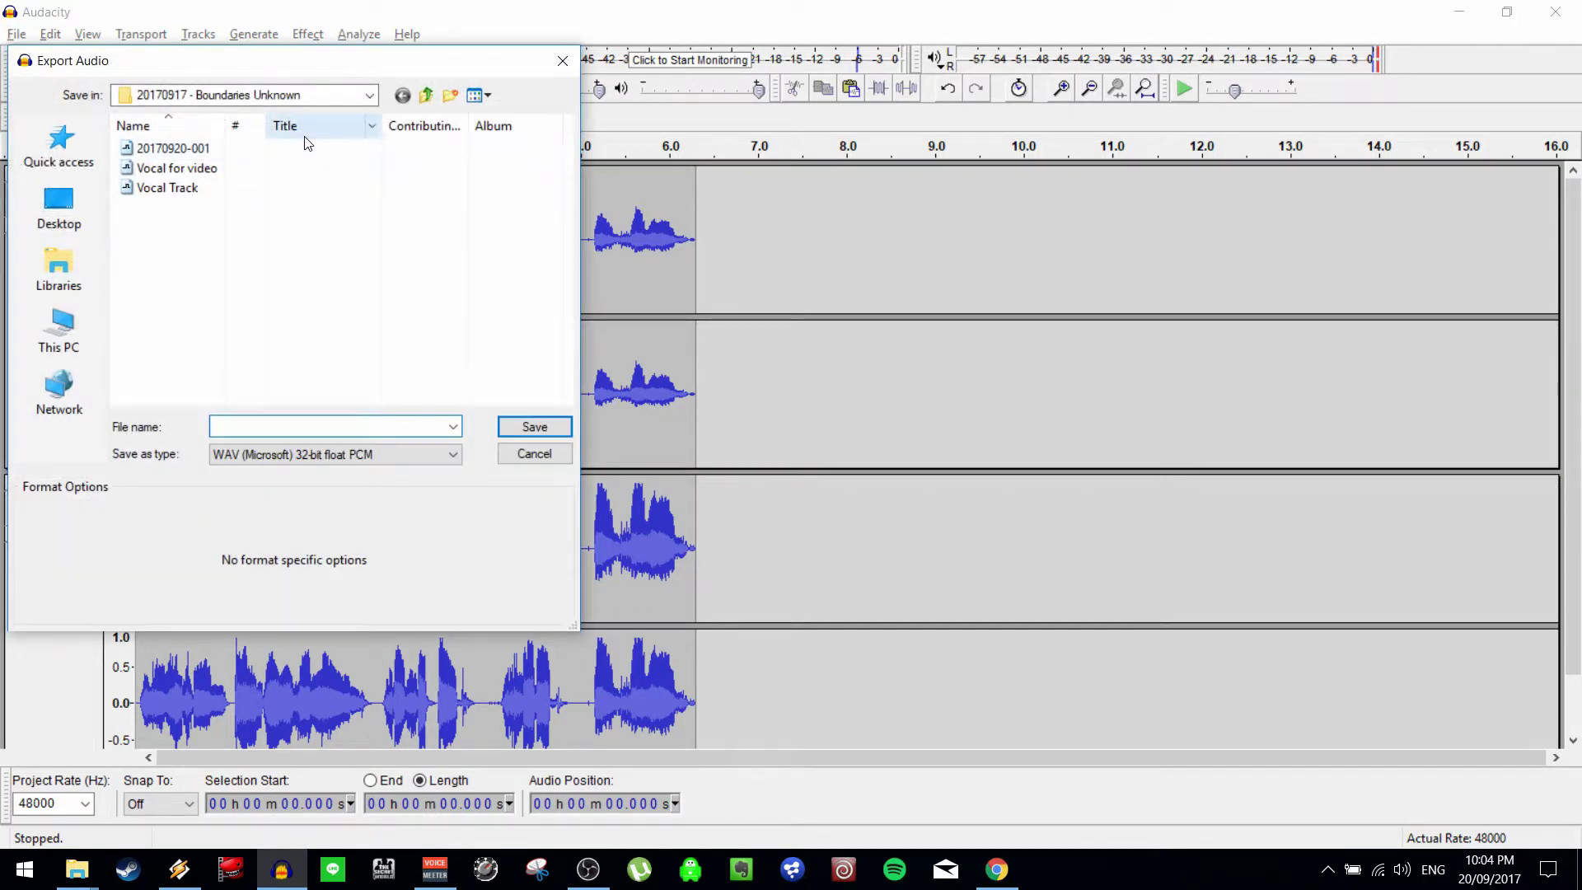
type("2017")
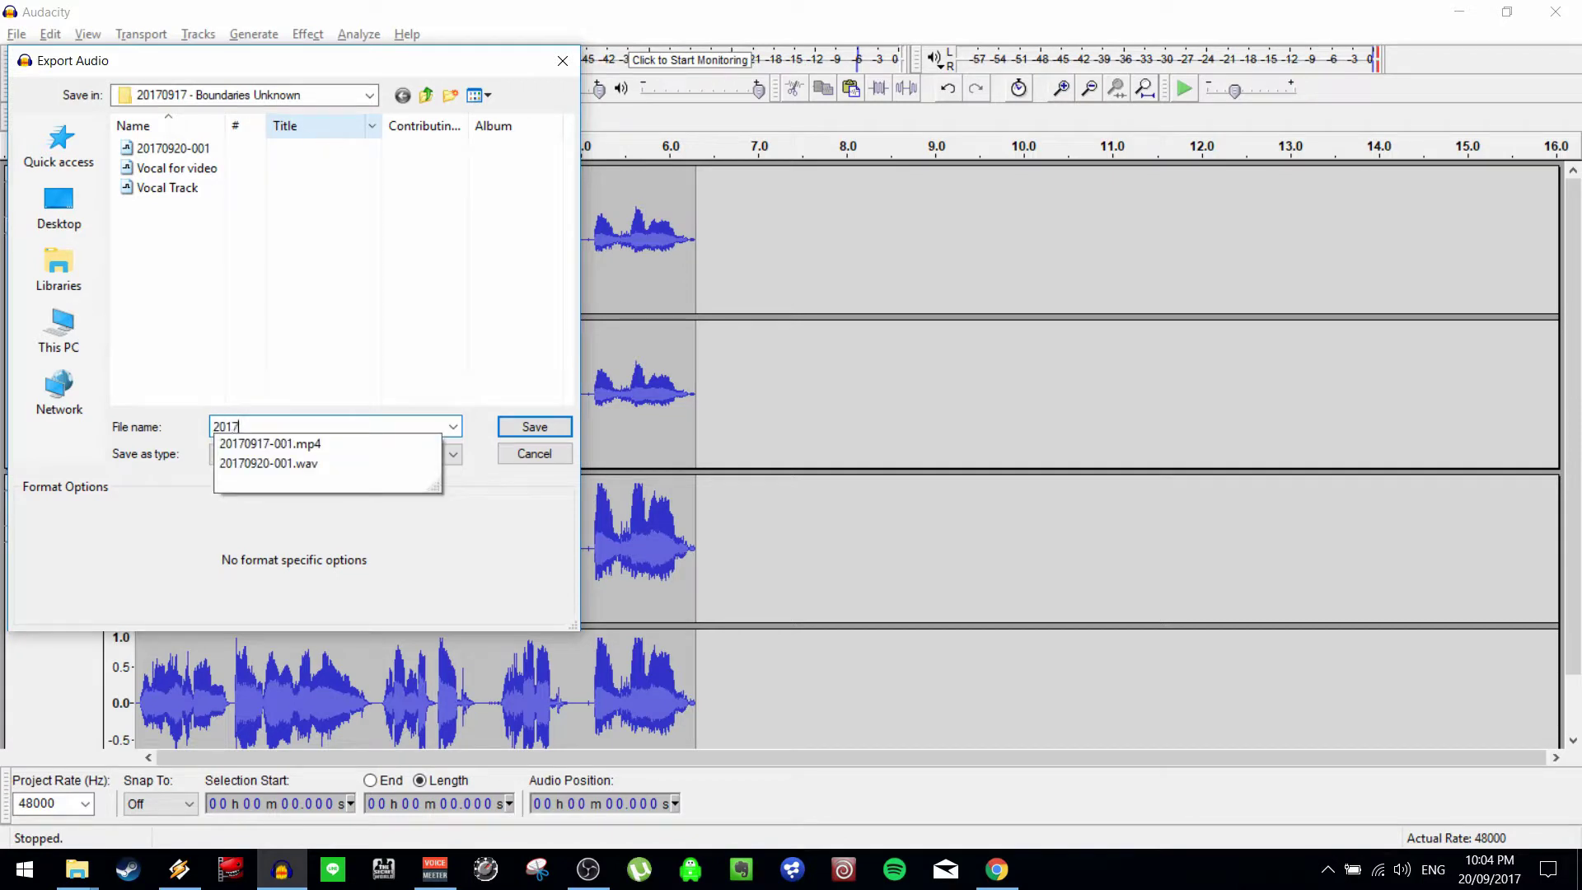
type("0920-002")
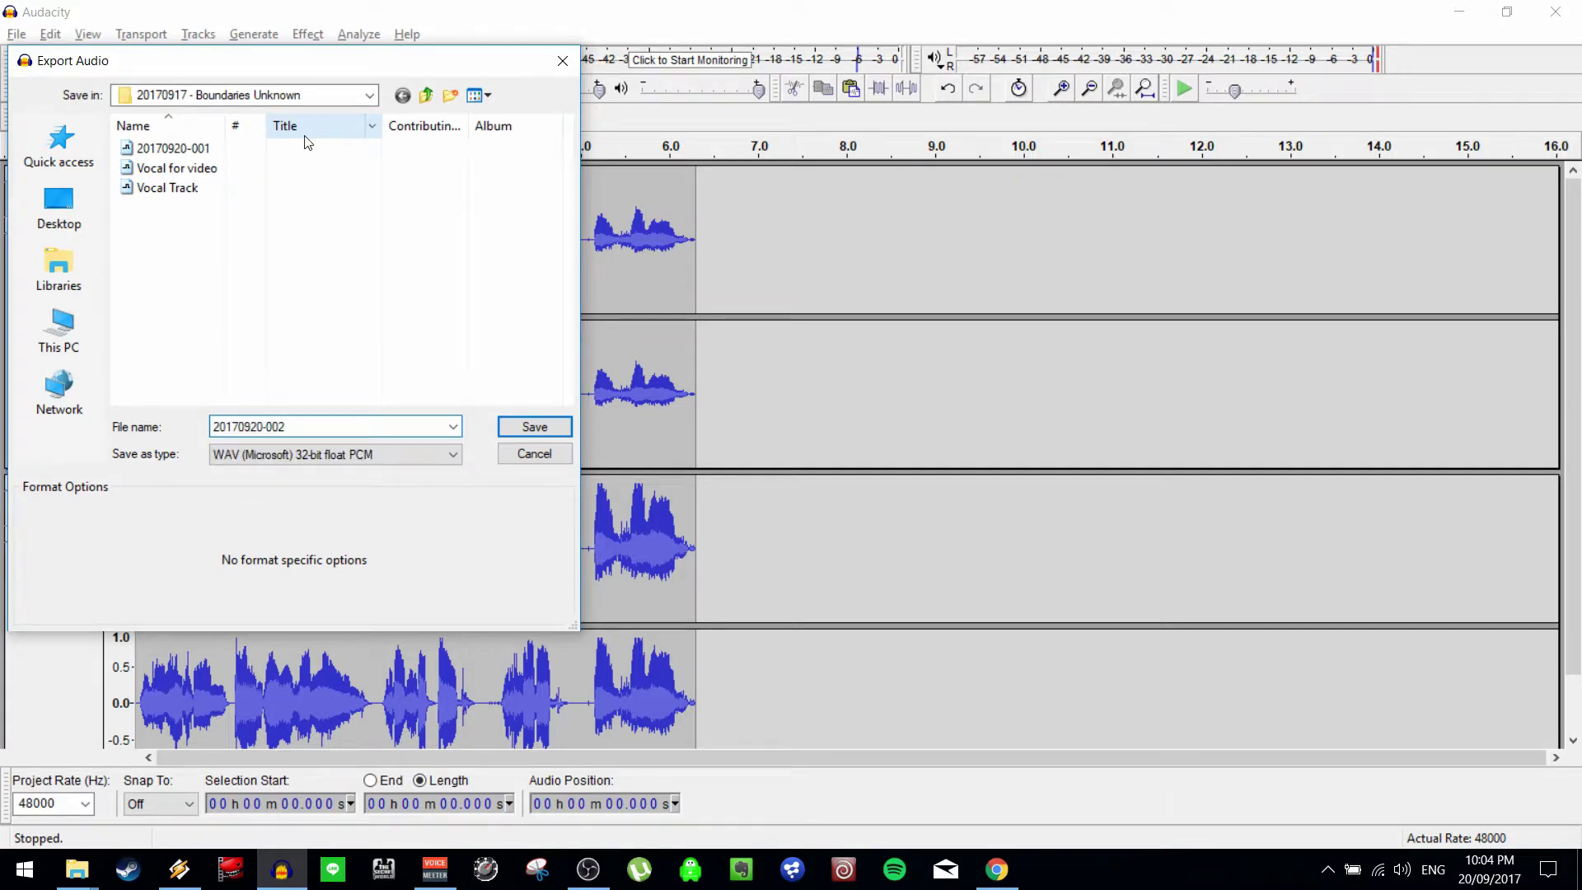
key("Return")
key("Return")
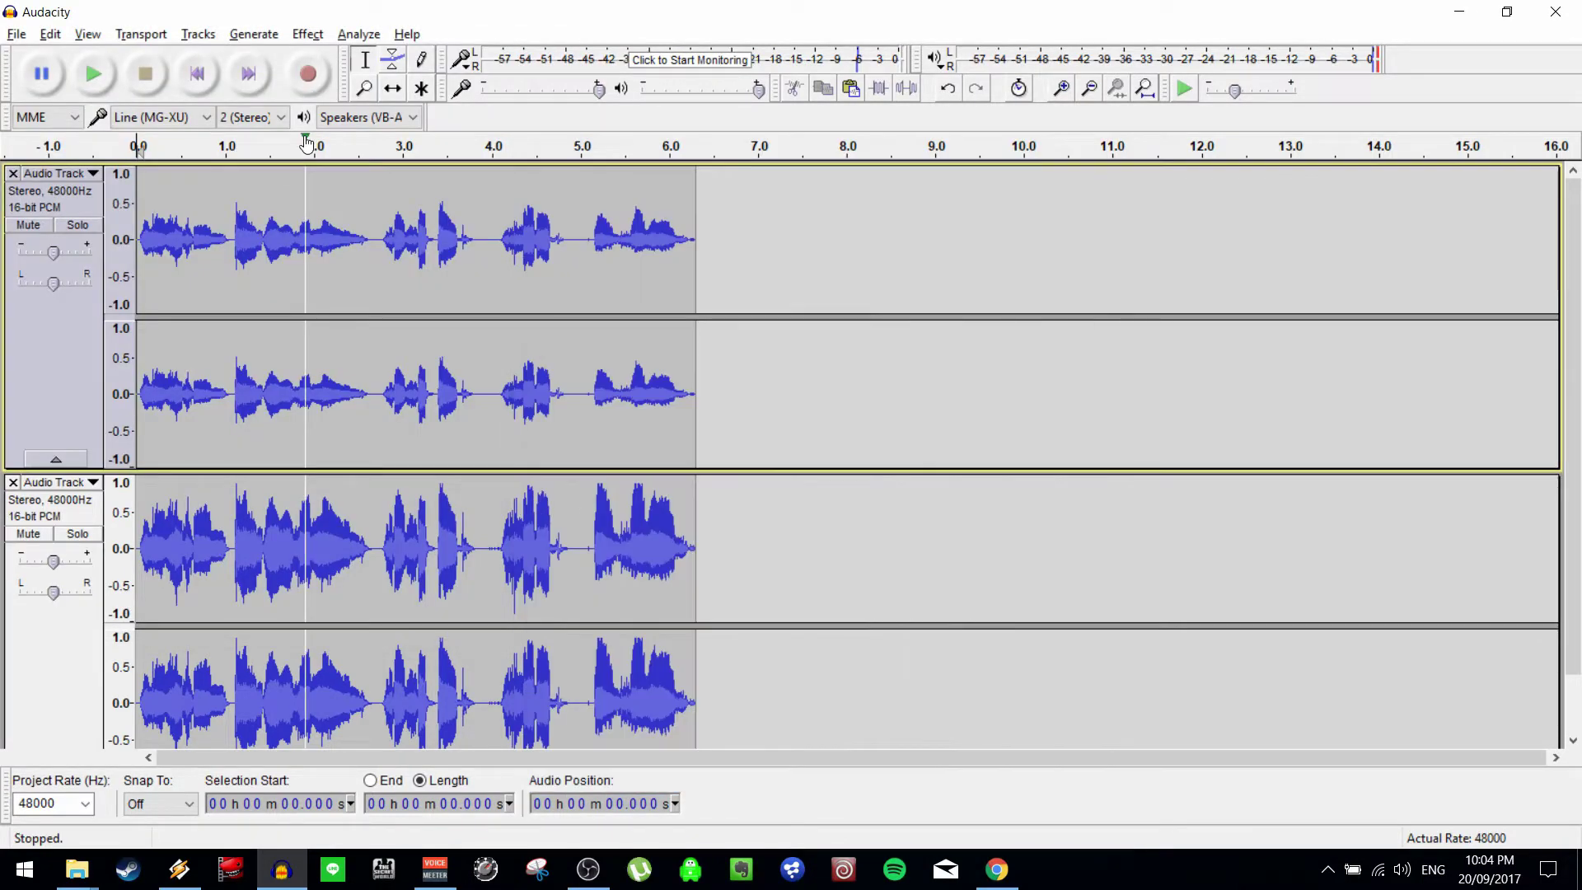
key("ctrl+w")
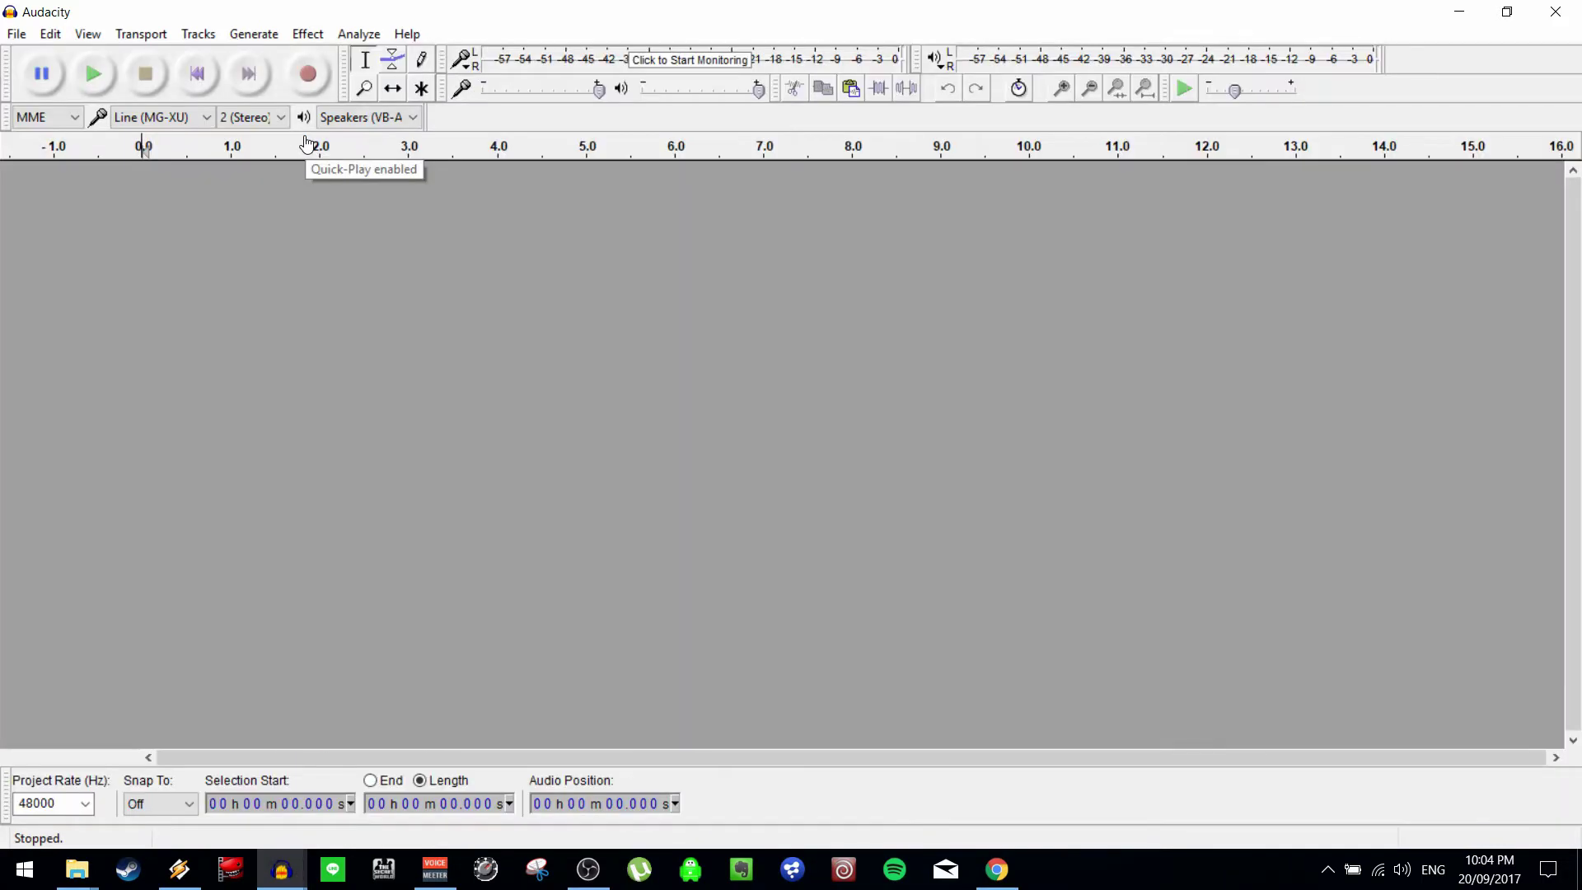
key("alt+Tab")
key("alt+Tab")
key("alt+Tab")
key("alt+Tab")
key("alt+Tab")
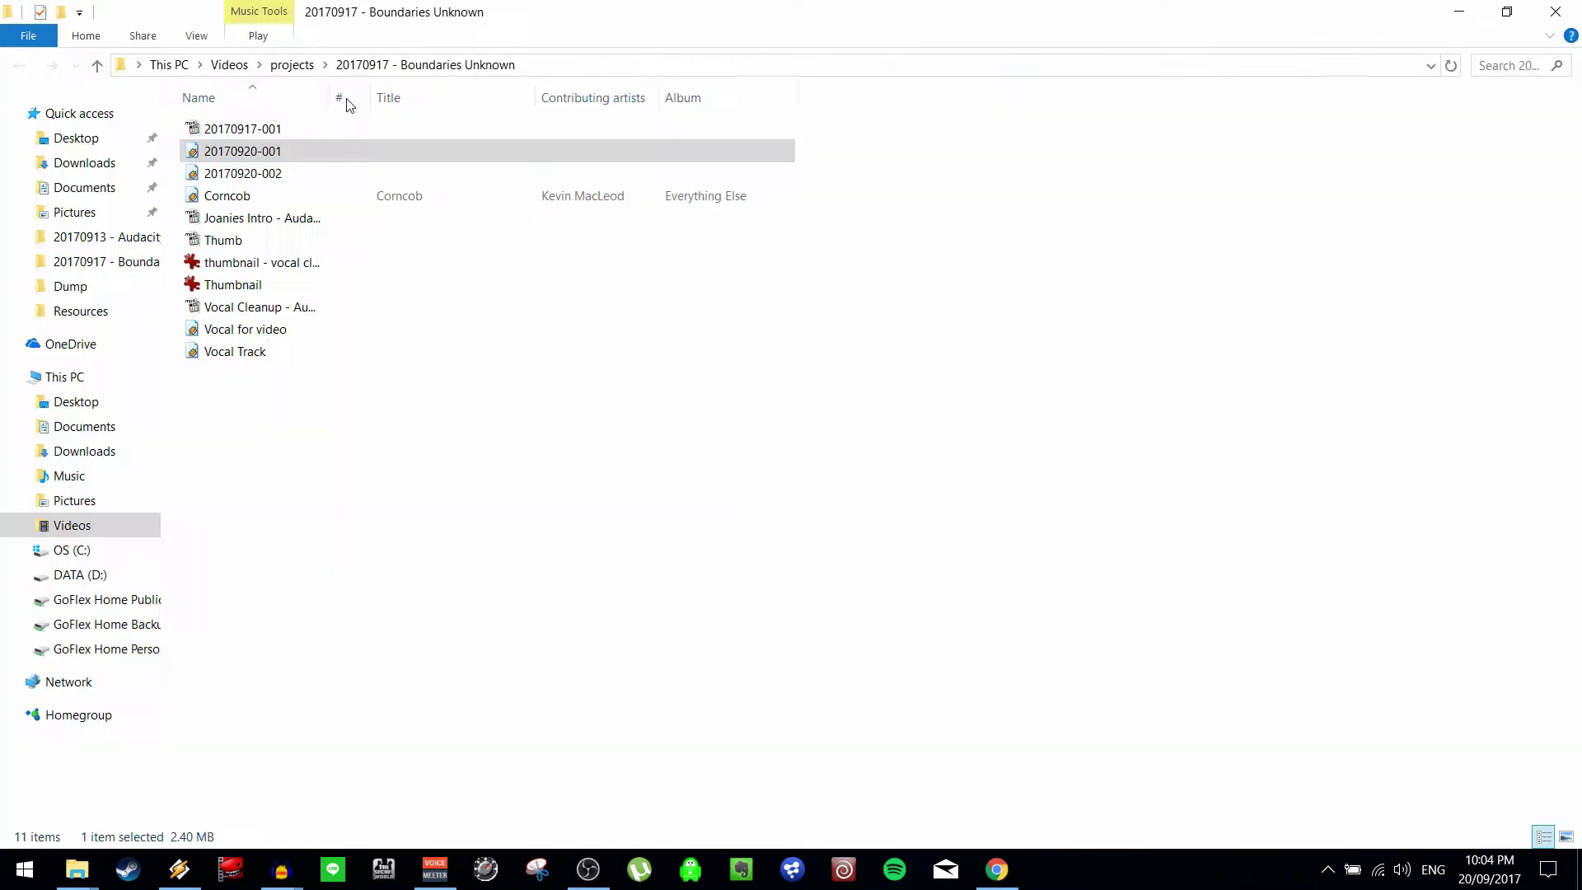
left_click(211, 176)
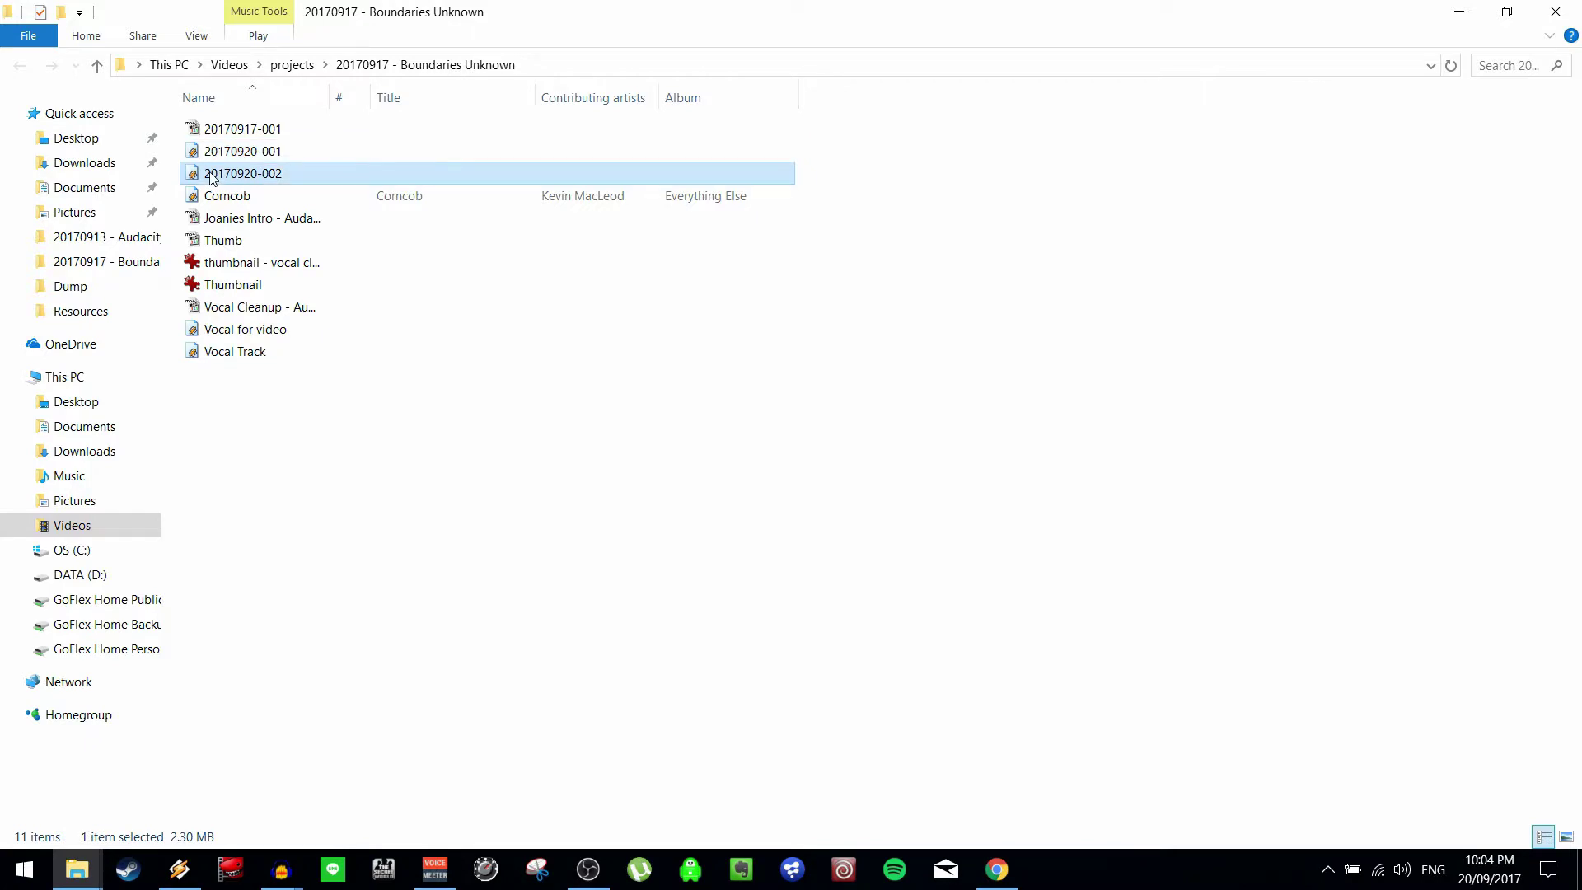
left_click_drag(212, 176, 572, 352)
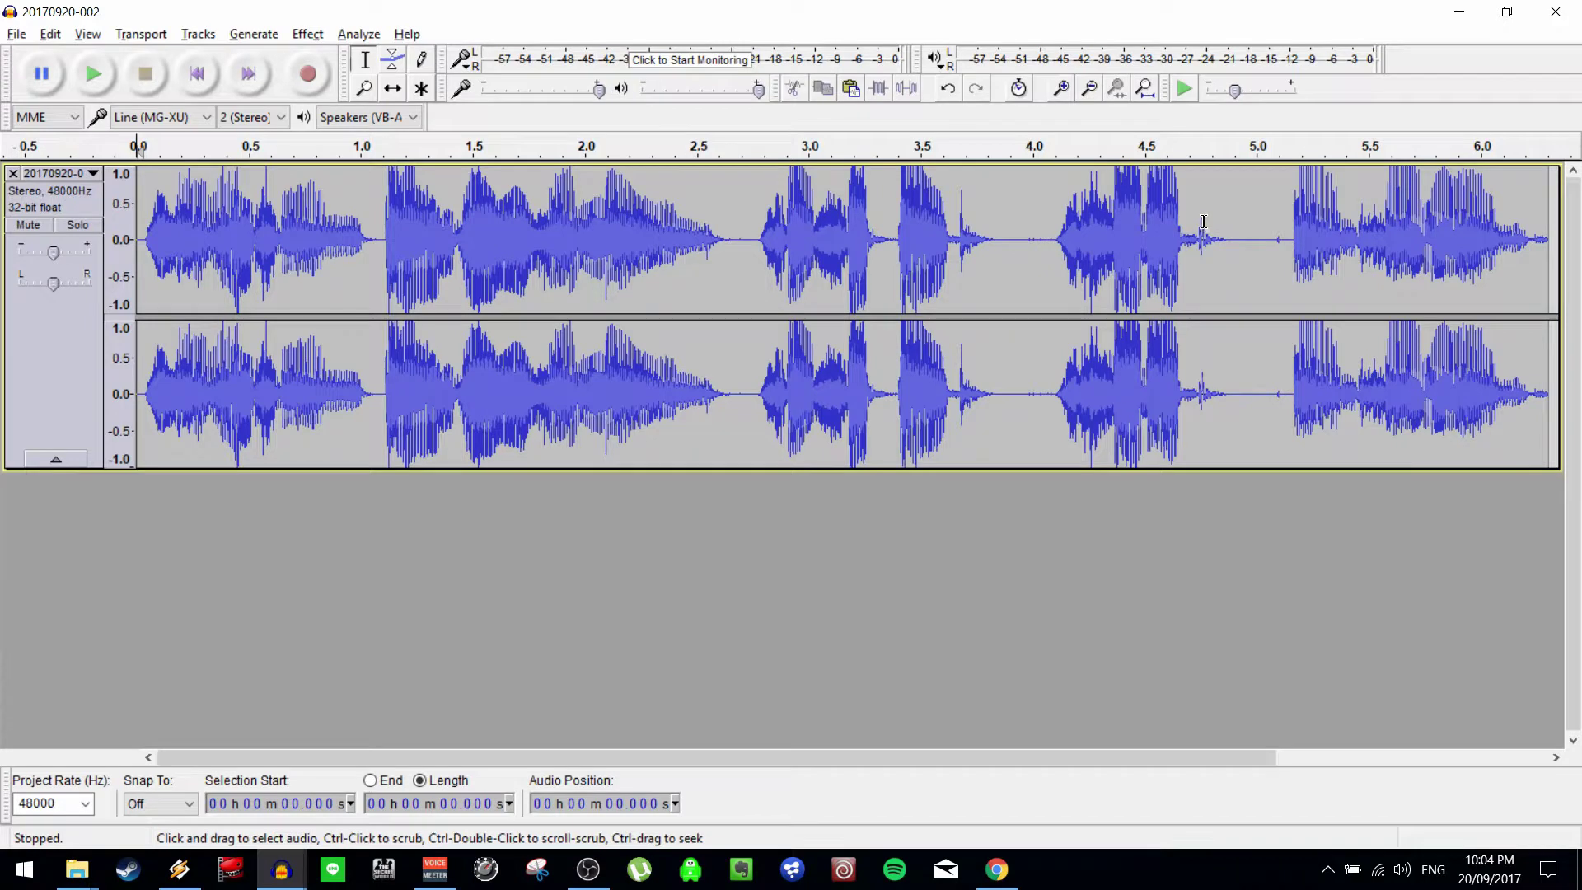
Select the whole vocal track, try a Normalize on it, then undo it.
left_click(78, 343)
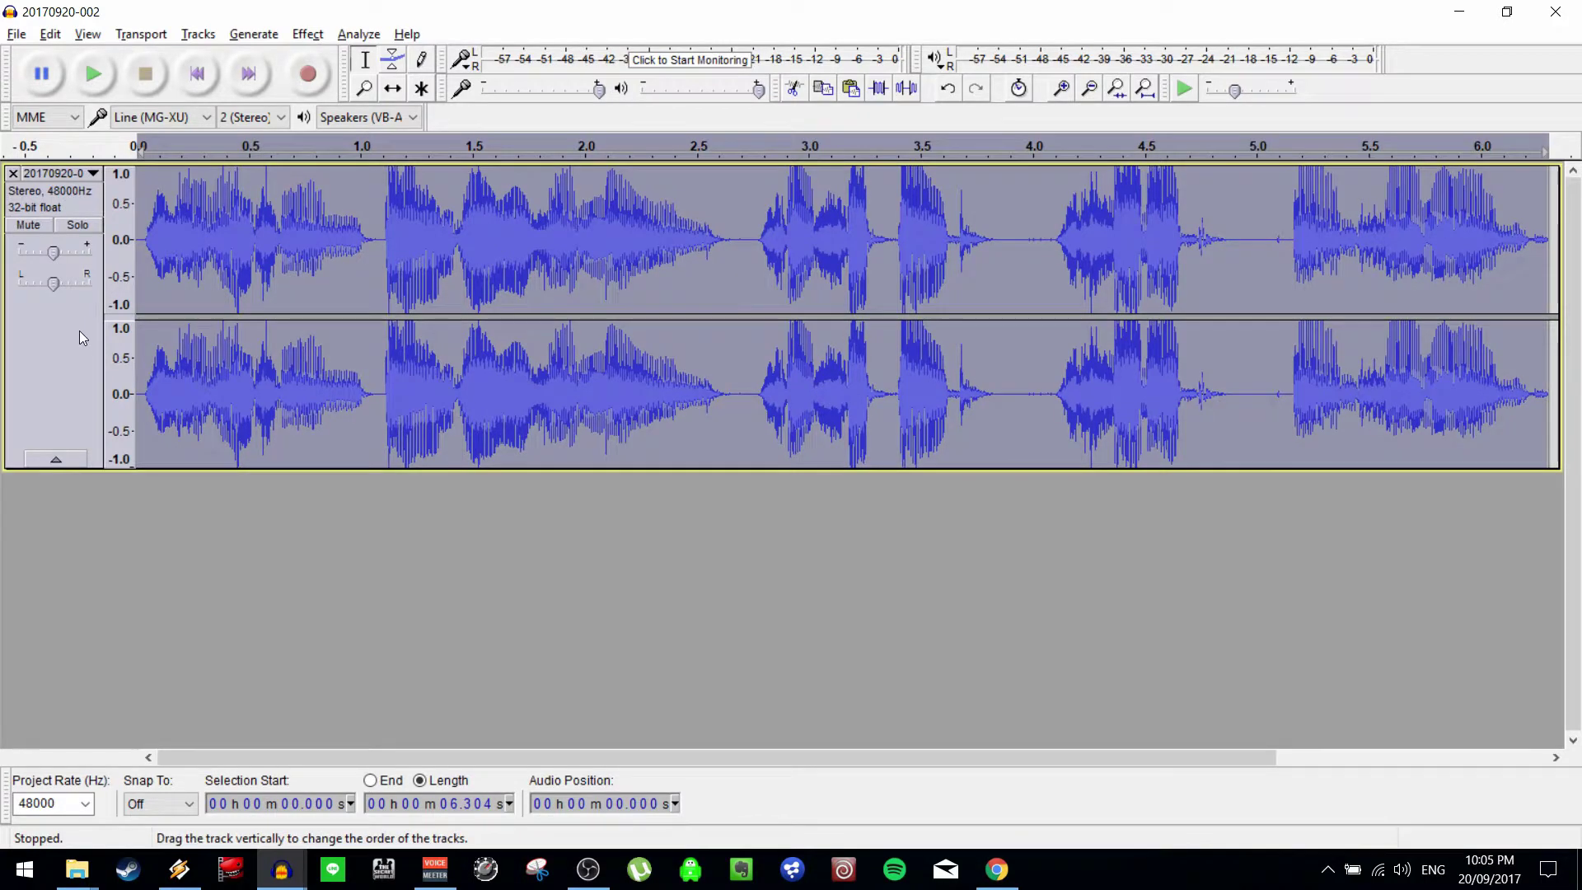
key("ctrl+shift+n")
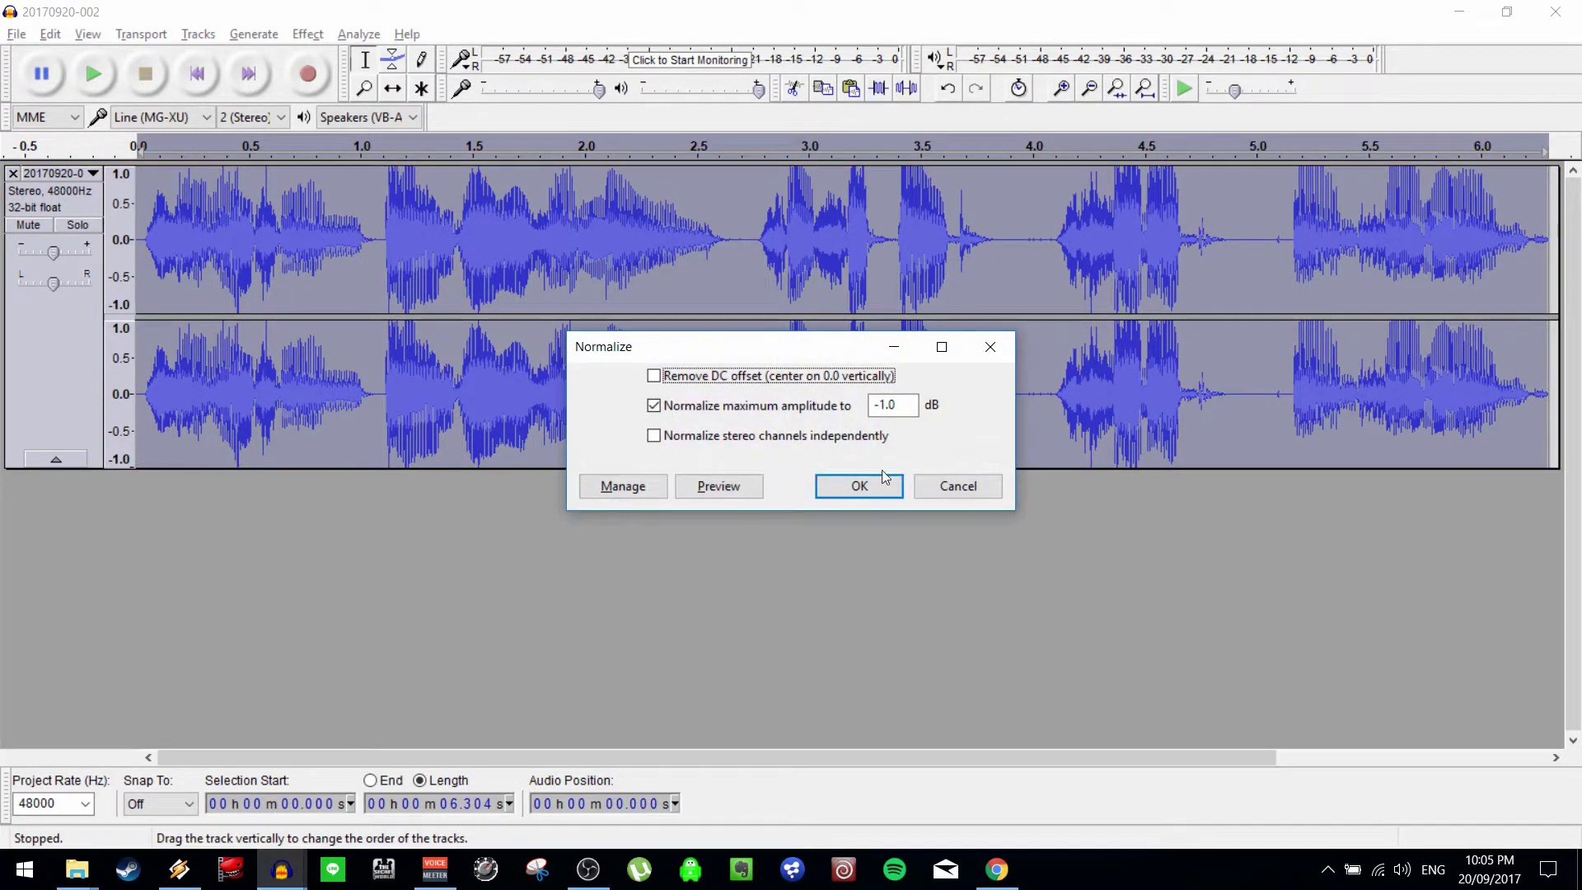
left_click(881, 489)
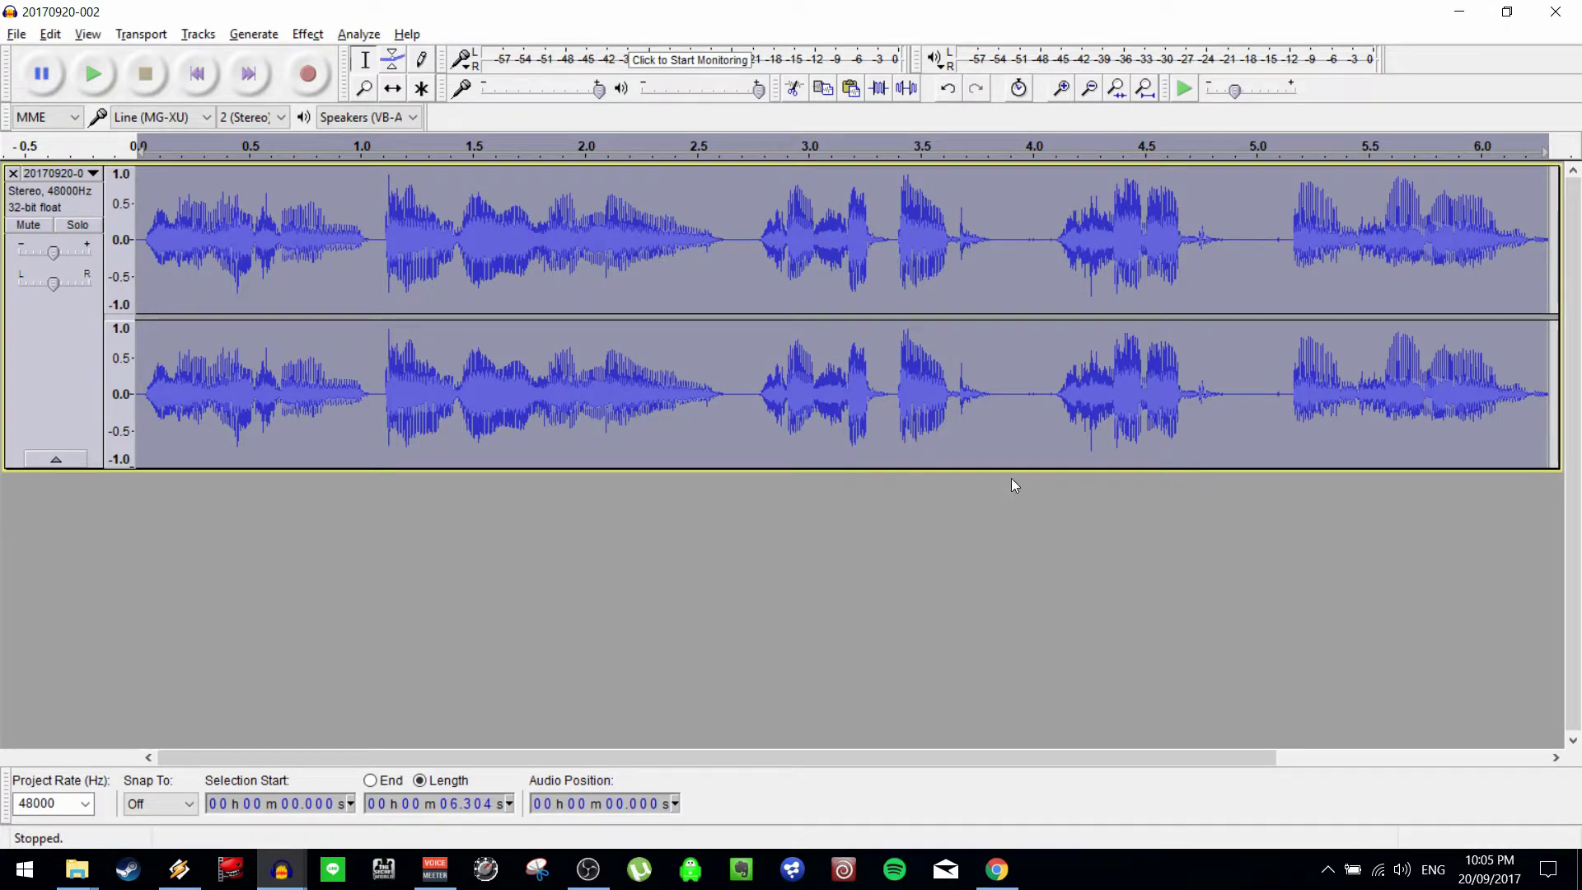
key("ctrl+z")
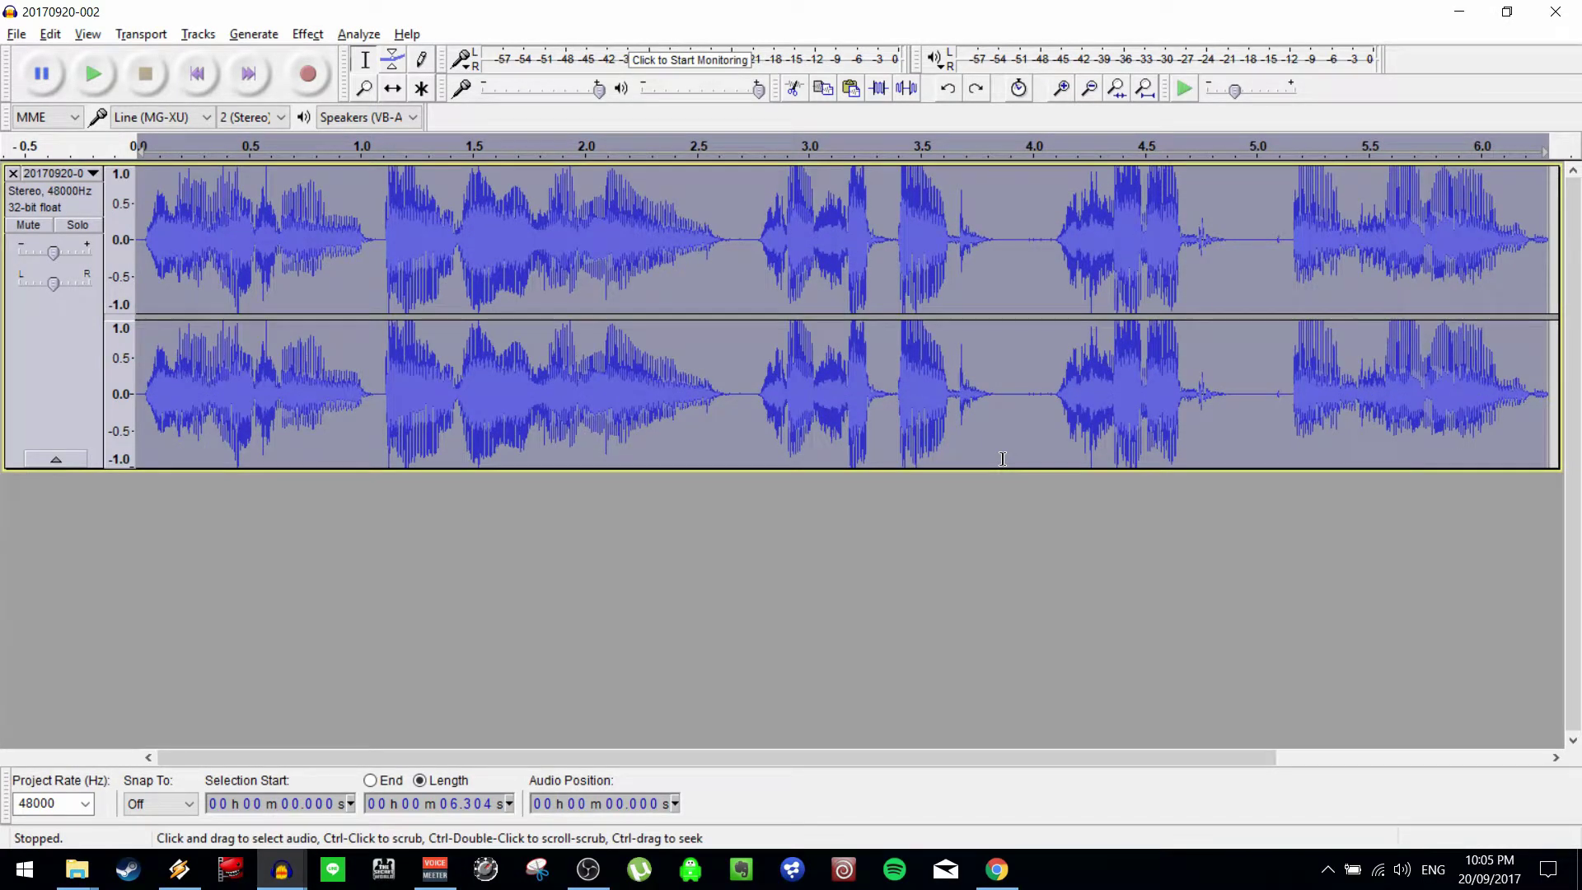
Compress the vocal with a -12 dB threshold, then normalize the compressed track.
key("ctrl+shift+c")
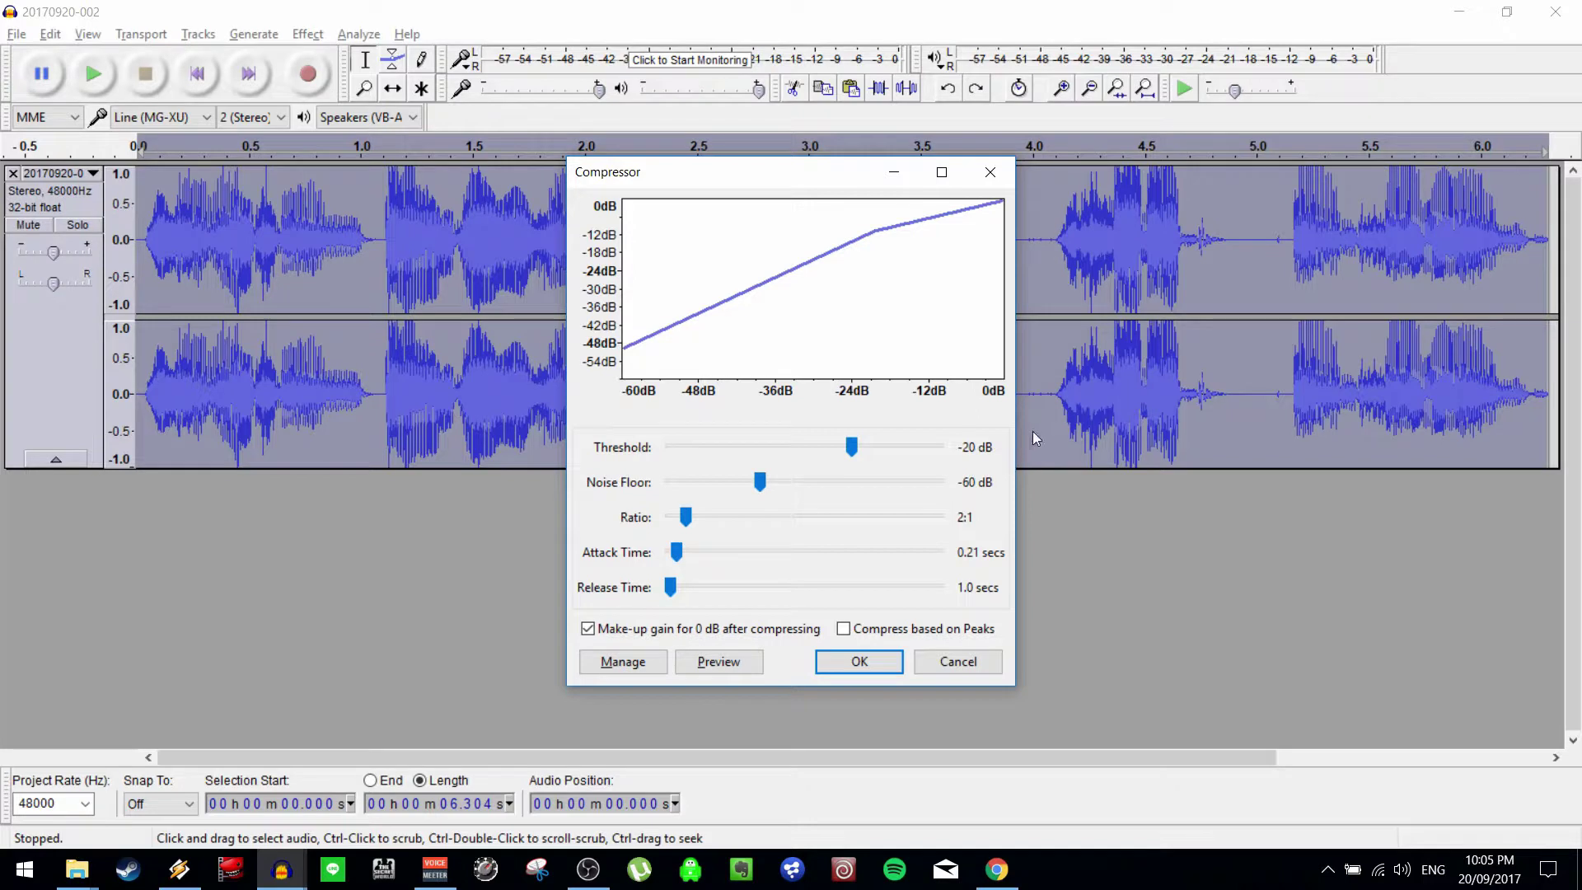
left_click_drag(852, 447, 895, 447)
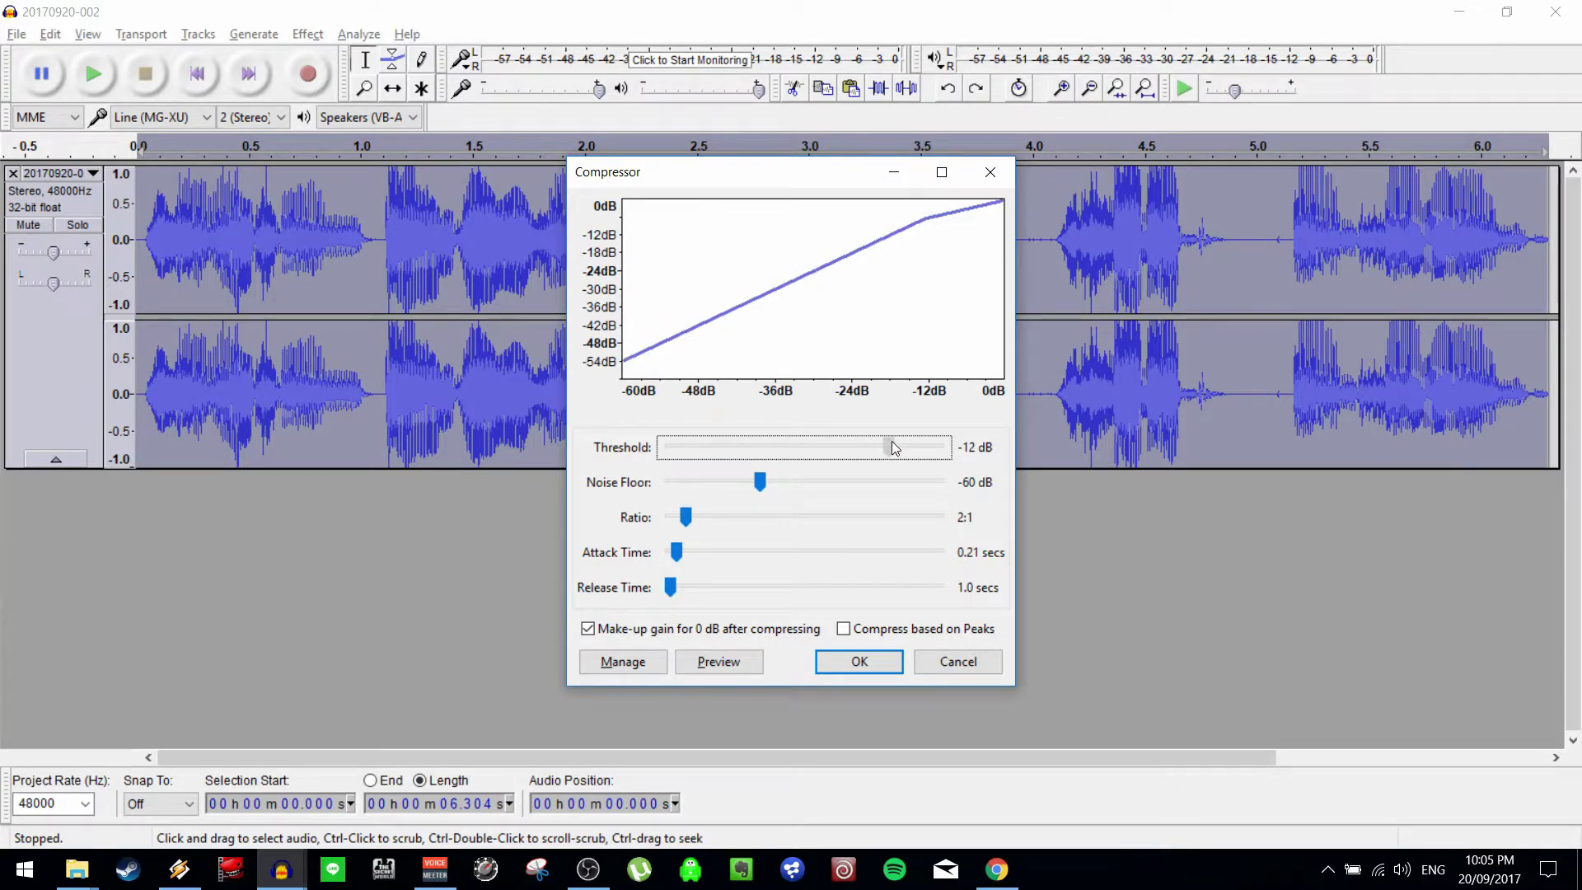
key("Return")
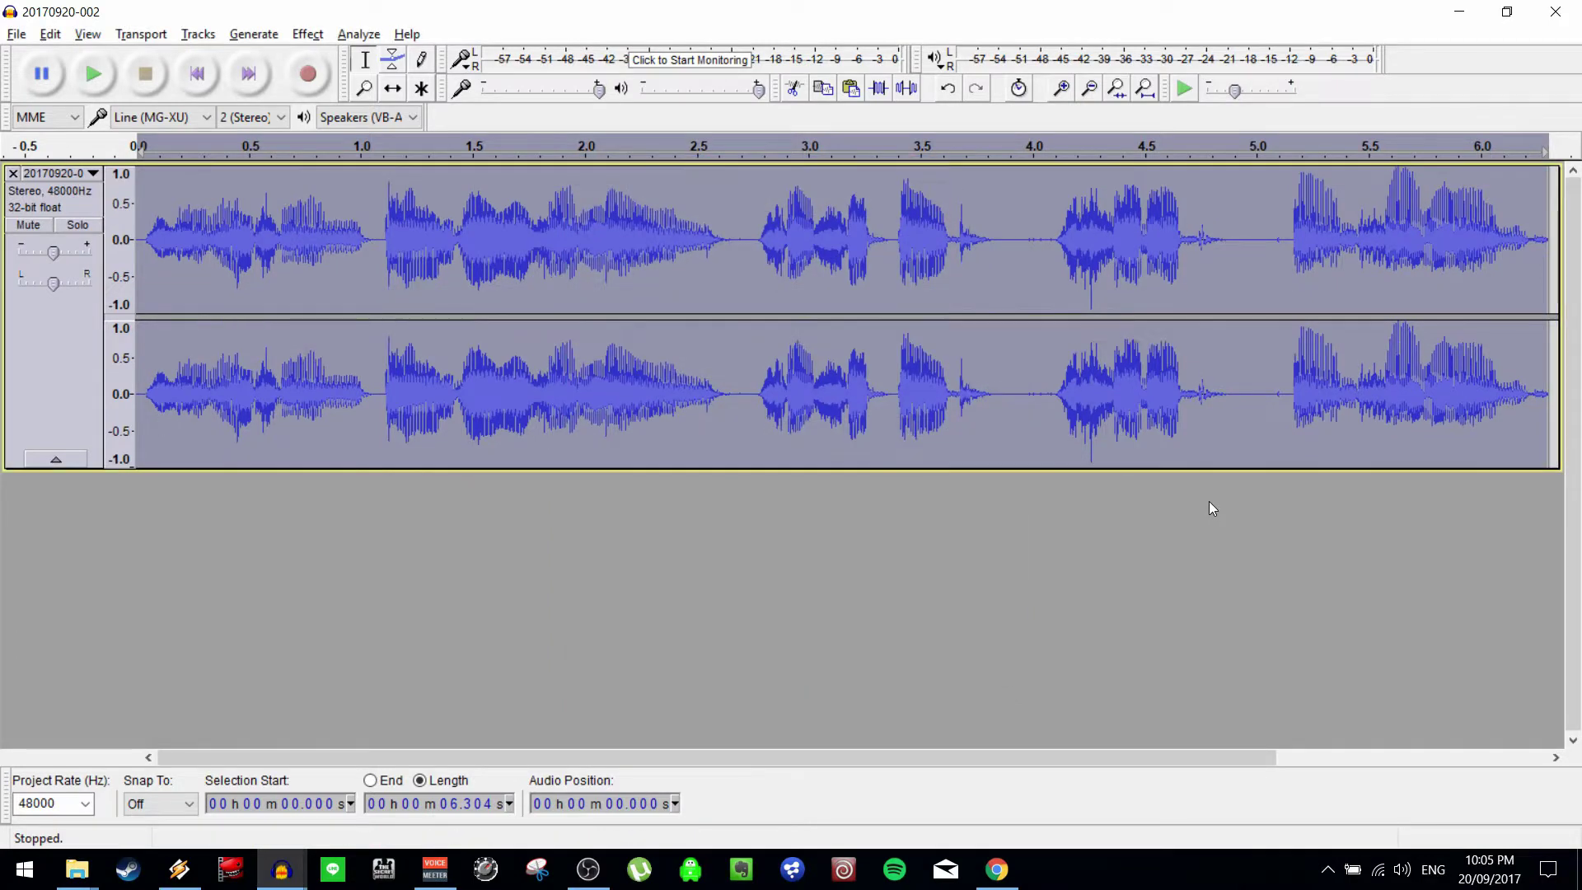
key("ctrl+shift+n")
key("Return")
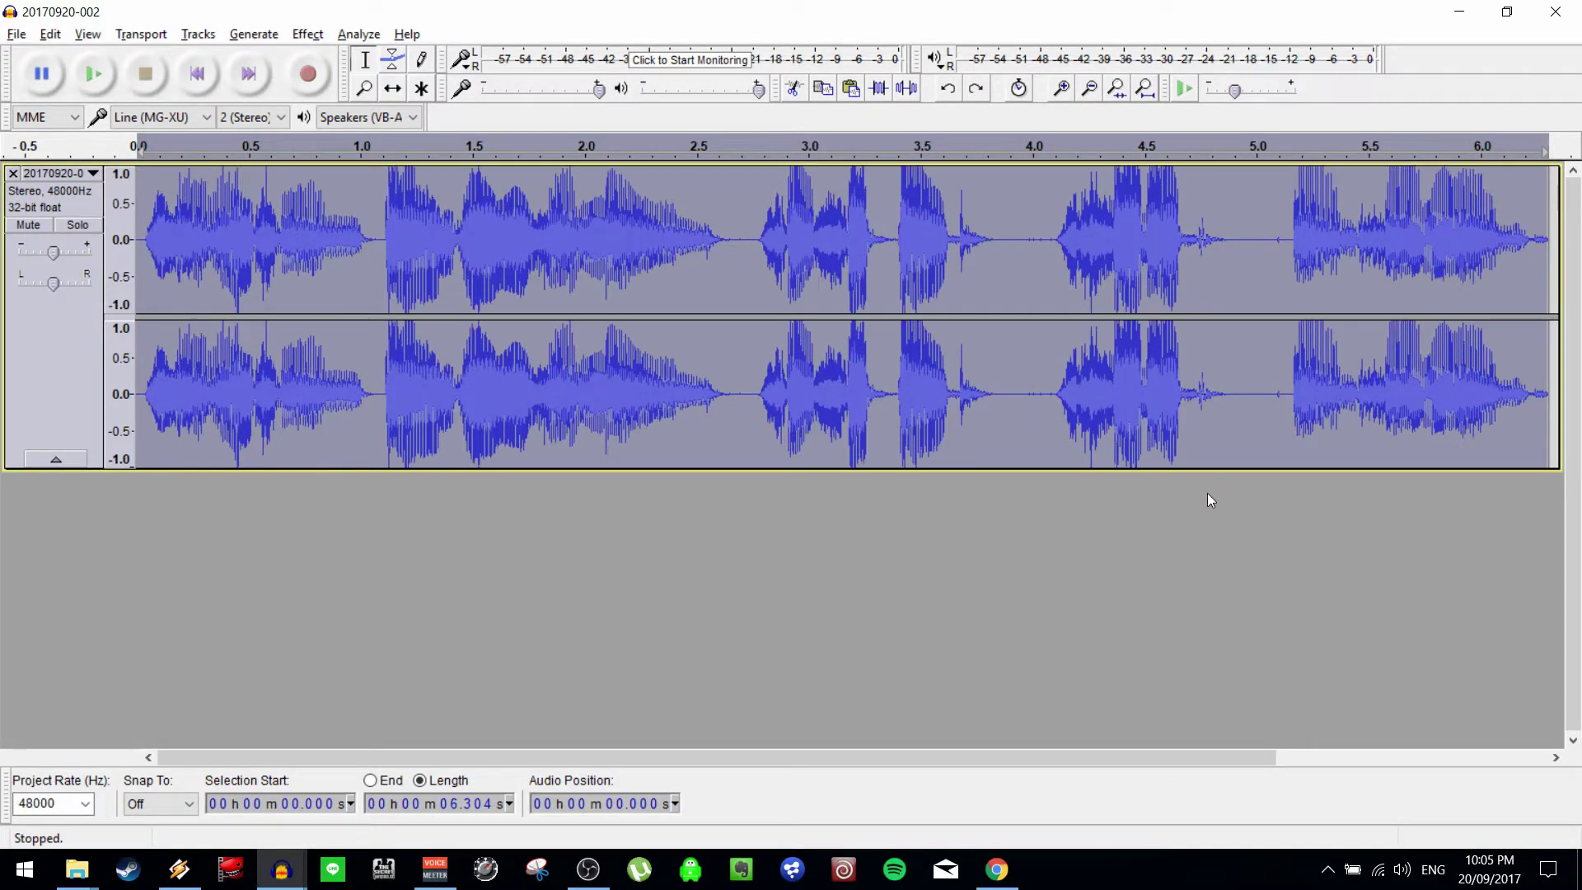
key("ctrl+shift+n")
key("Return")
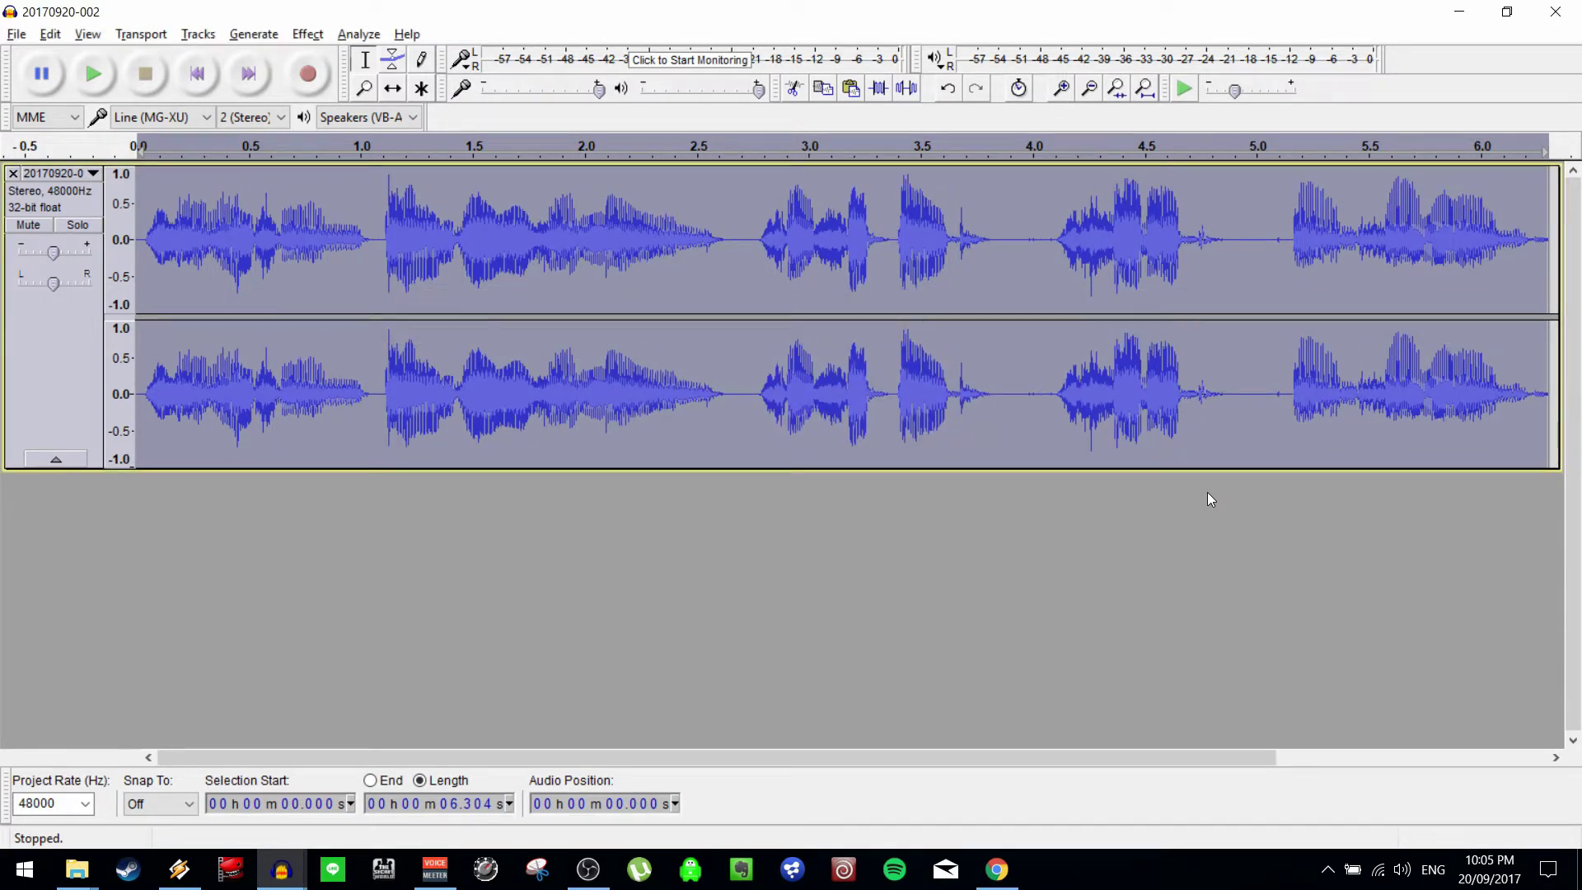
left_click(1021, 544)
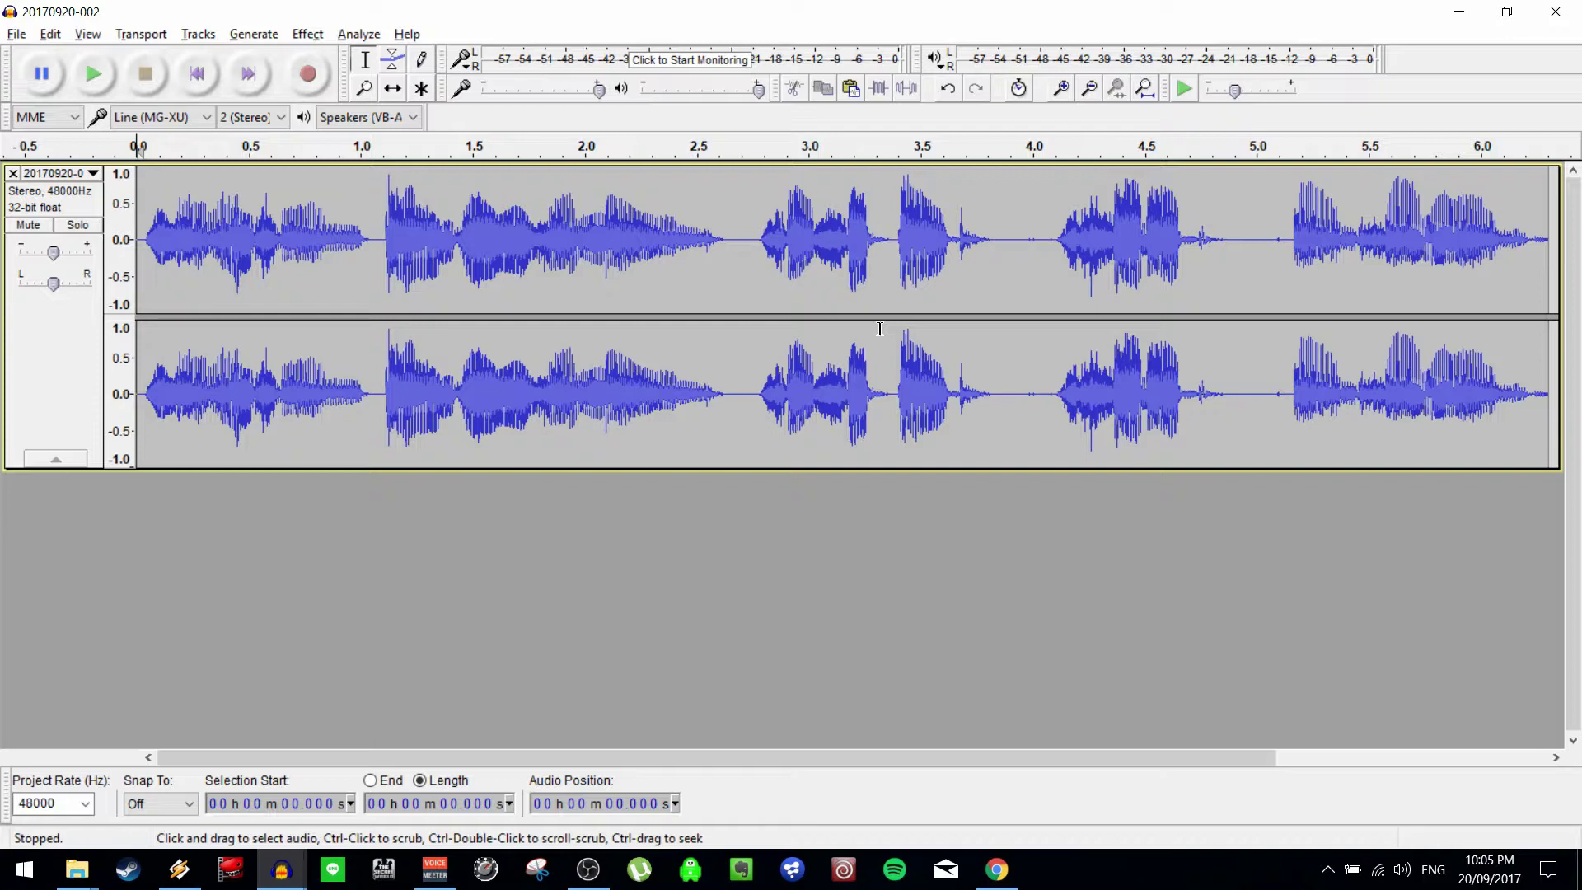
key("space")
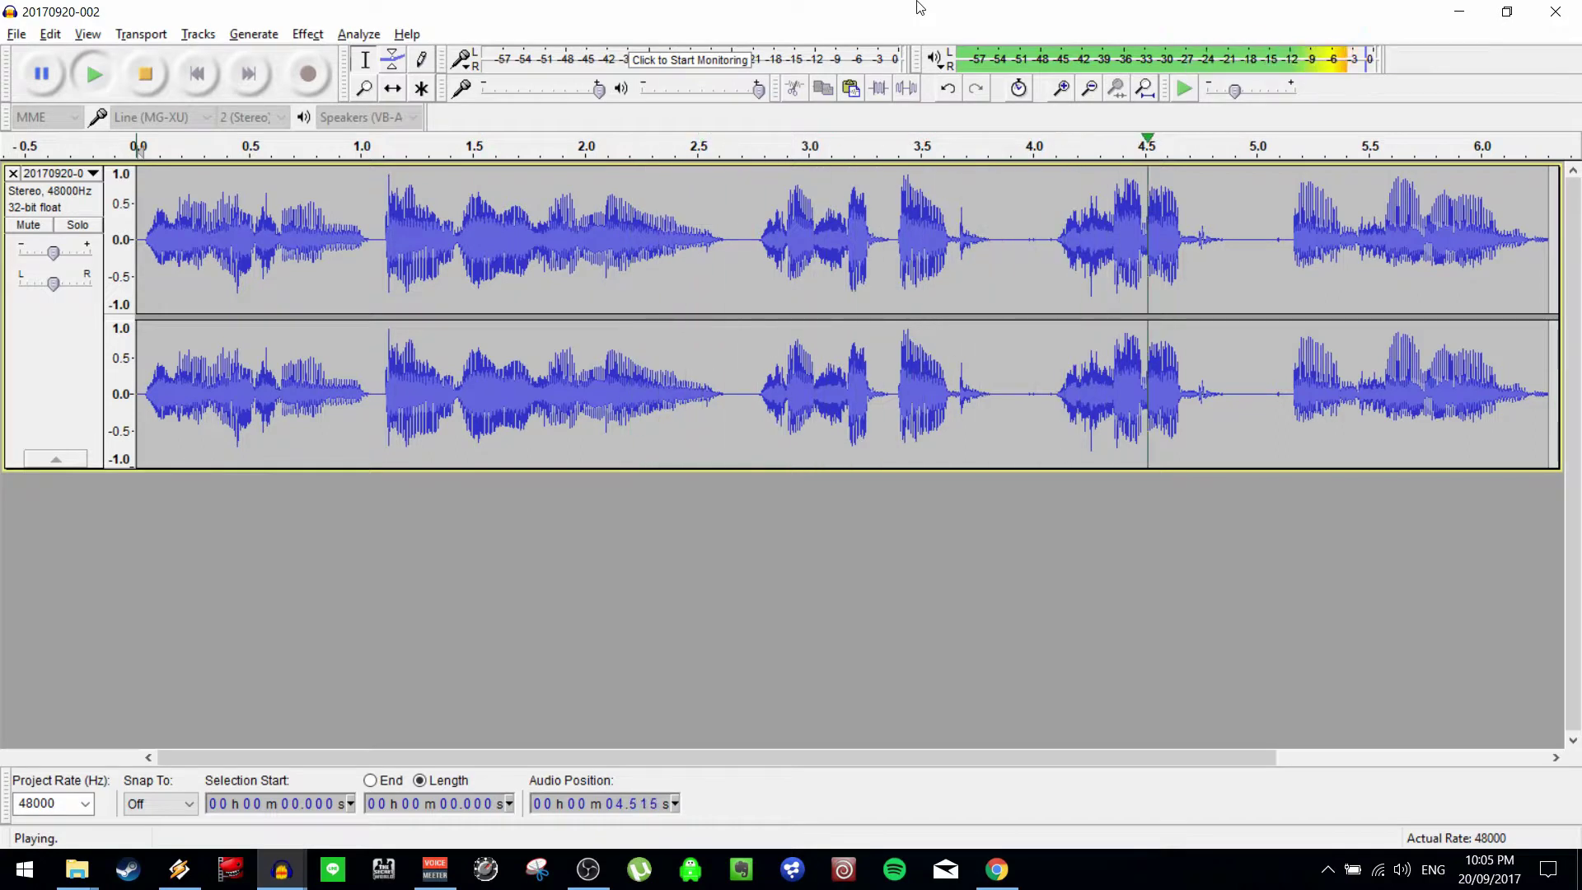
key("space")
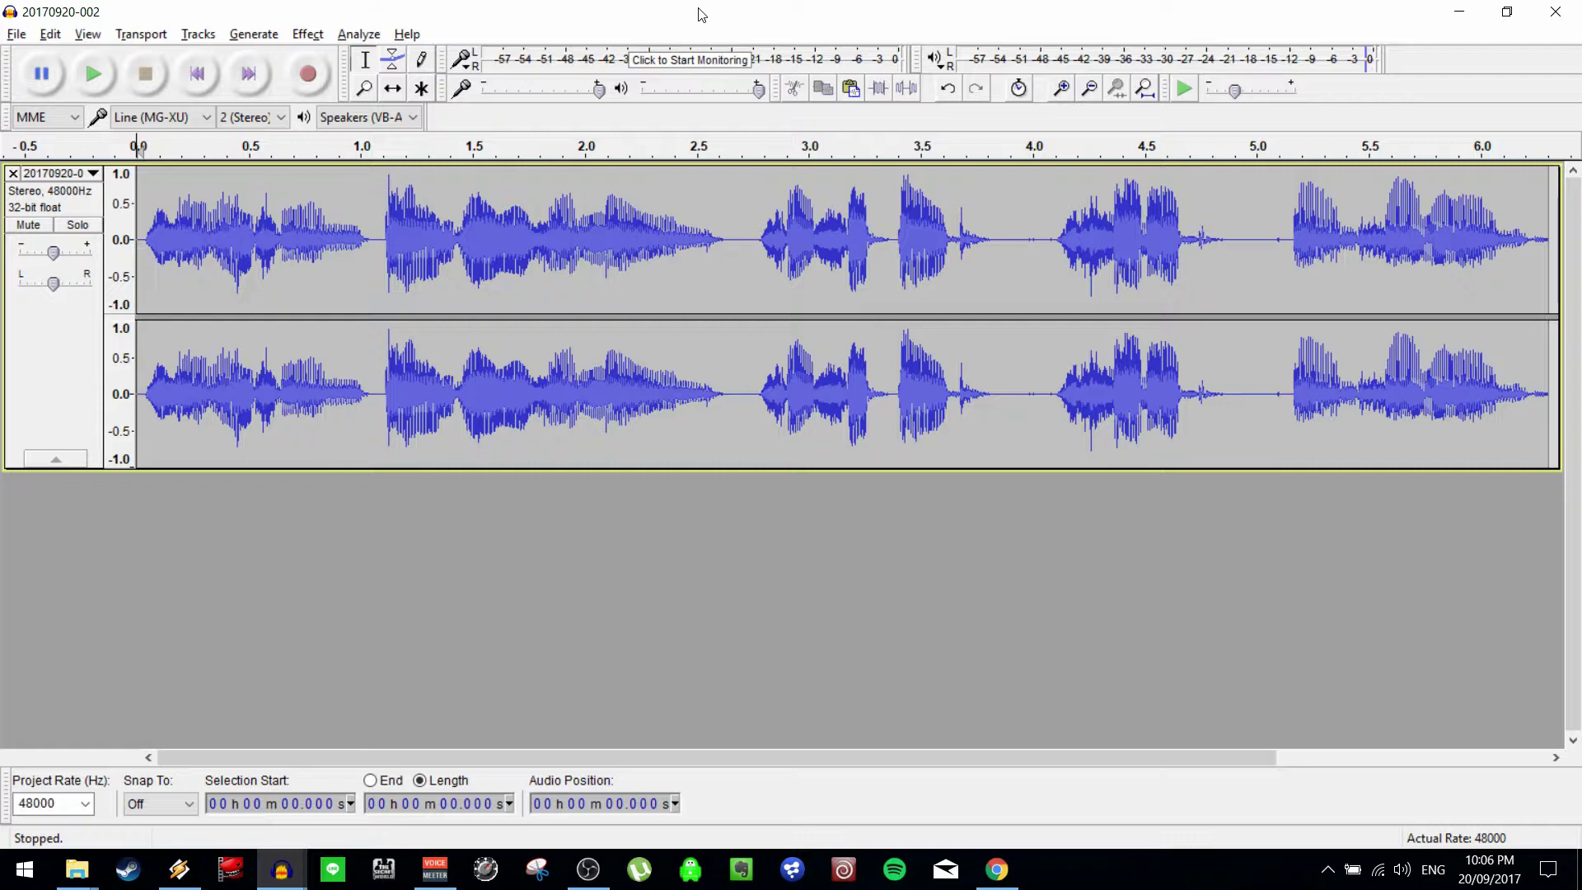
Slide the vocal clip to start near 1.75 s and play it from 1.665 s.
left_click(393, 89)
left_click_drag(368, 254, 759, 272)
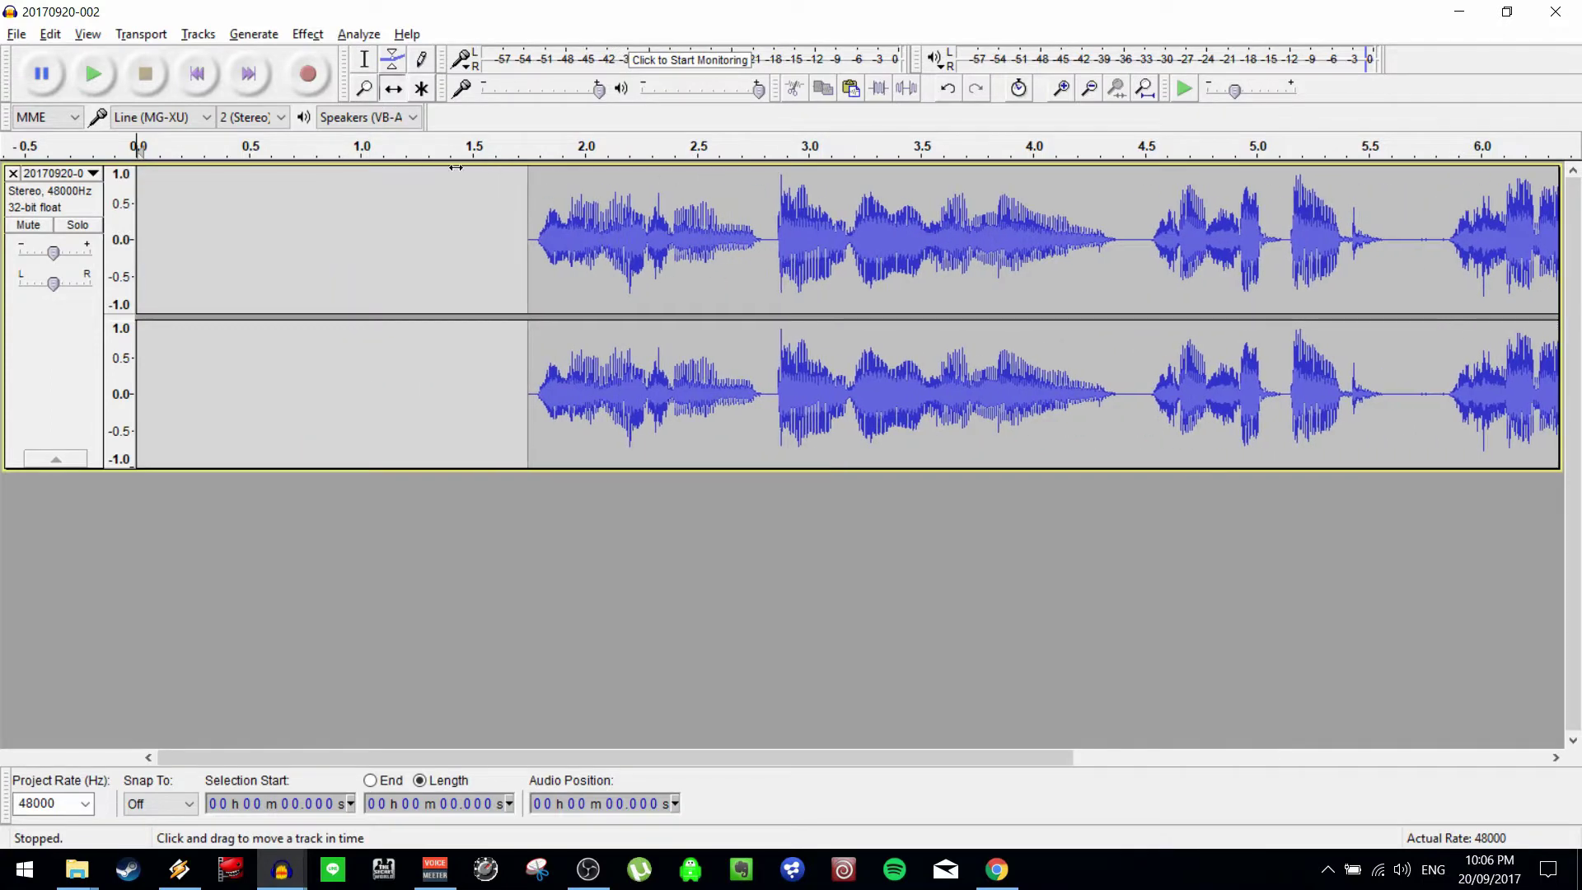
left_click(368, 60)
left_click(510, 228)
key("space")
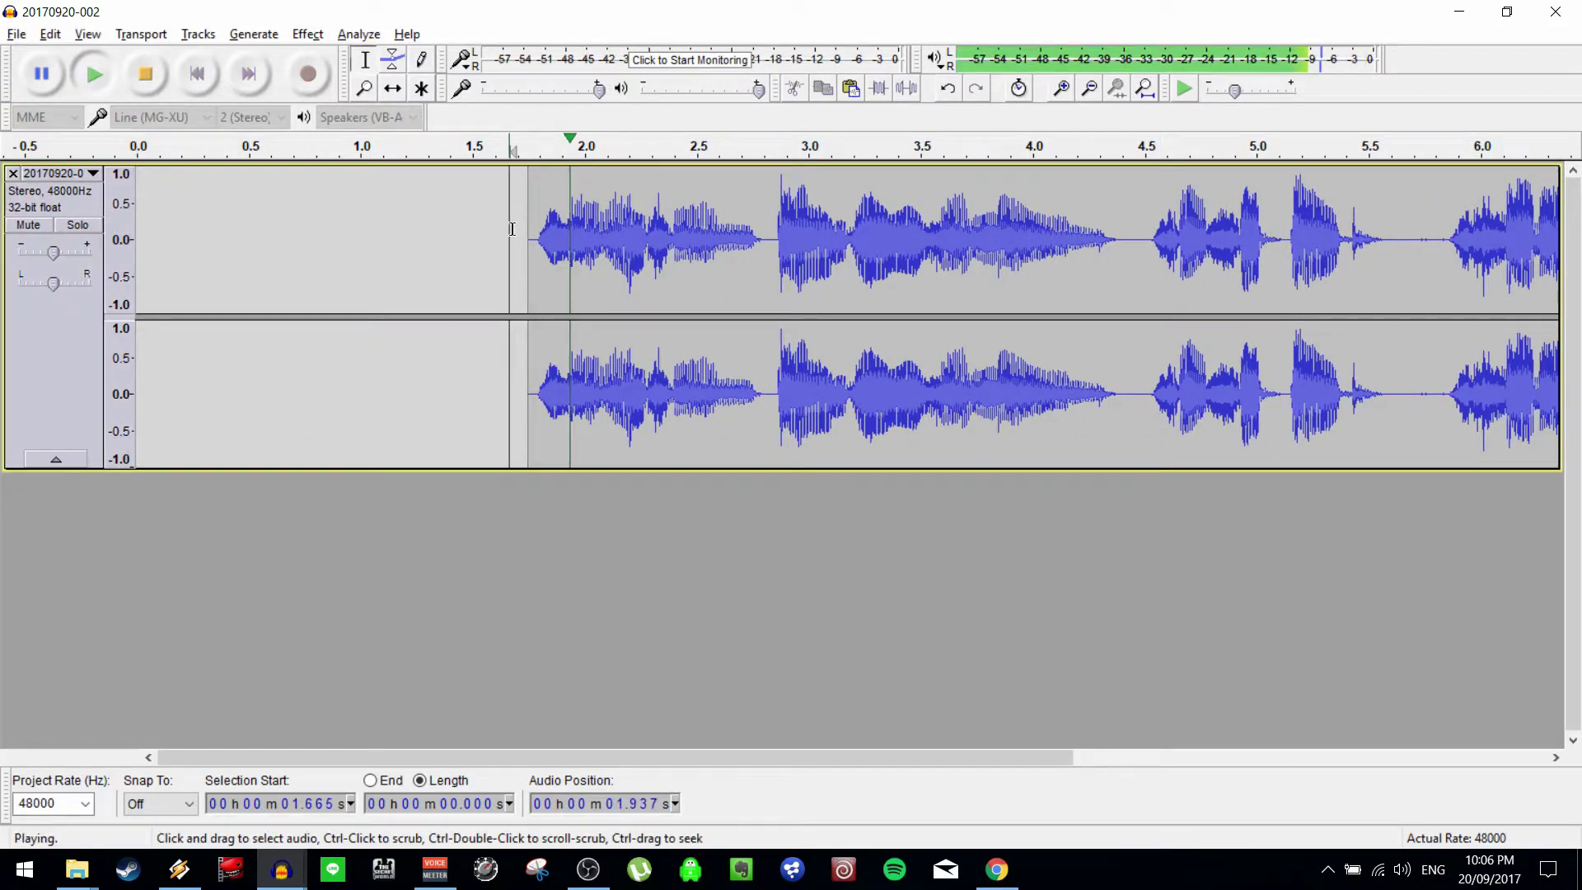
key("space")
Insert a 0.112 s snippet (1.794–1.904 s) at 1.792 s and play it back.
left_click(565, 247)
scroll(546, 247, "up", 1, "ctrl")
scroll(546, 247, "up", 2, "ctrl")
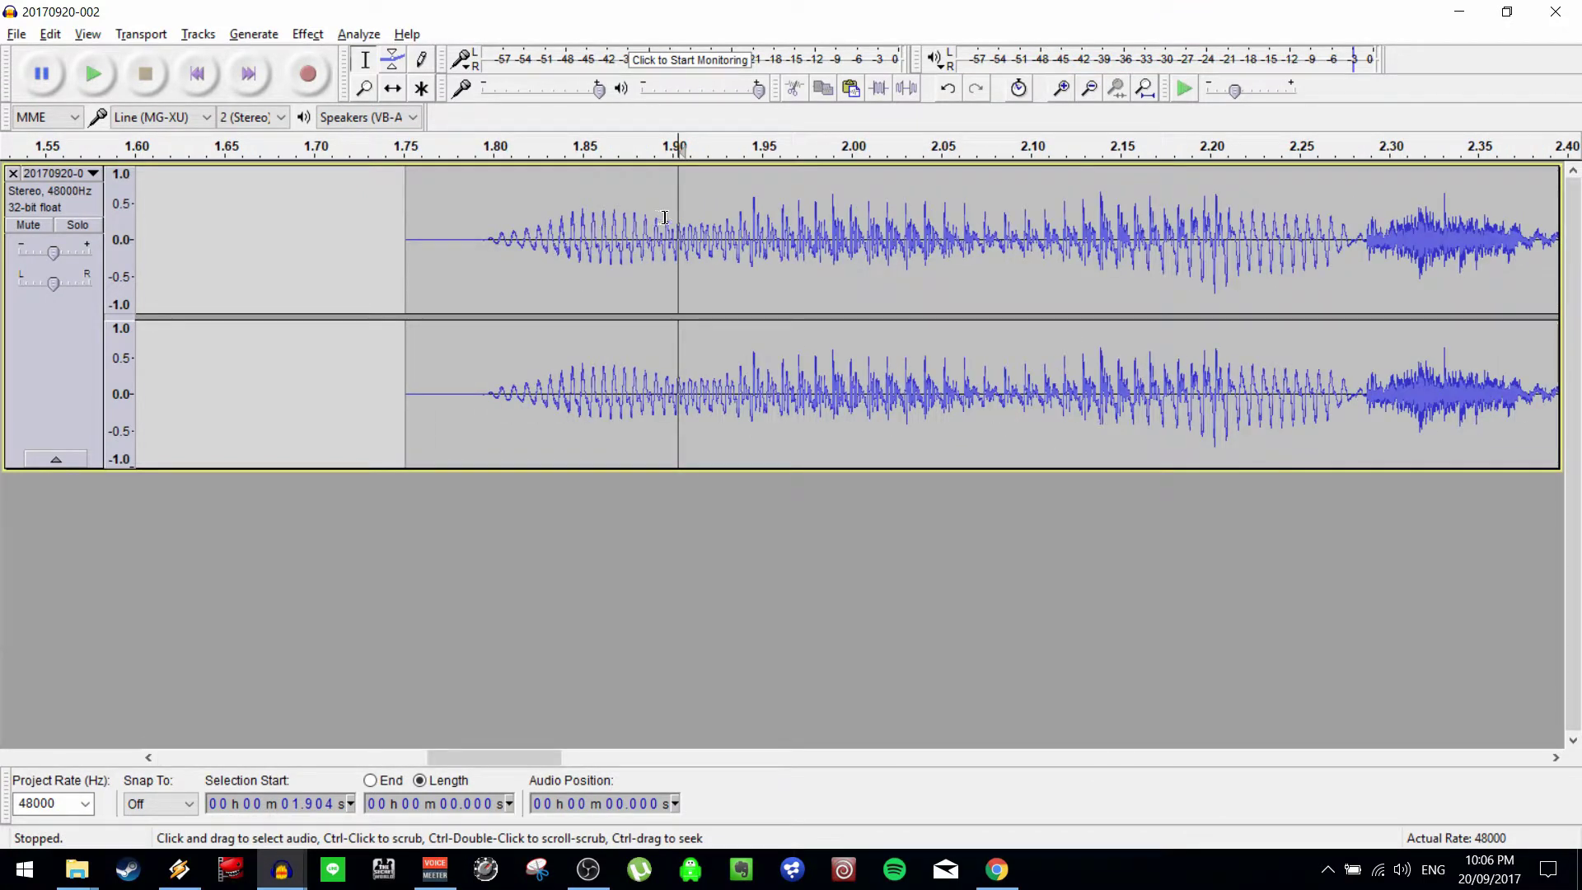
left_click_drag(678, 218, 483, 208)
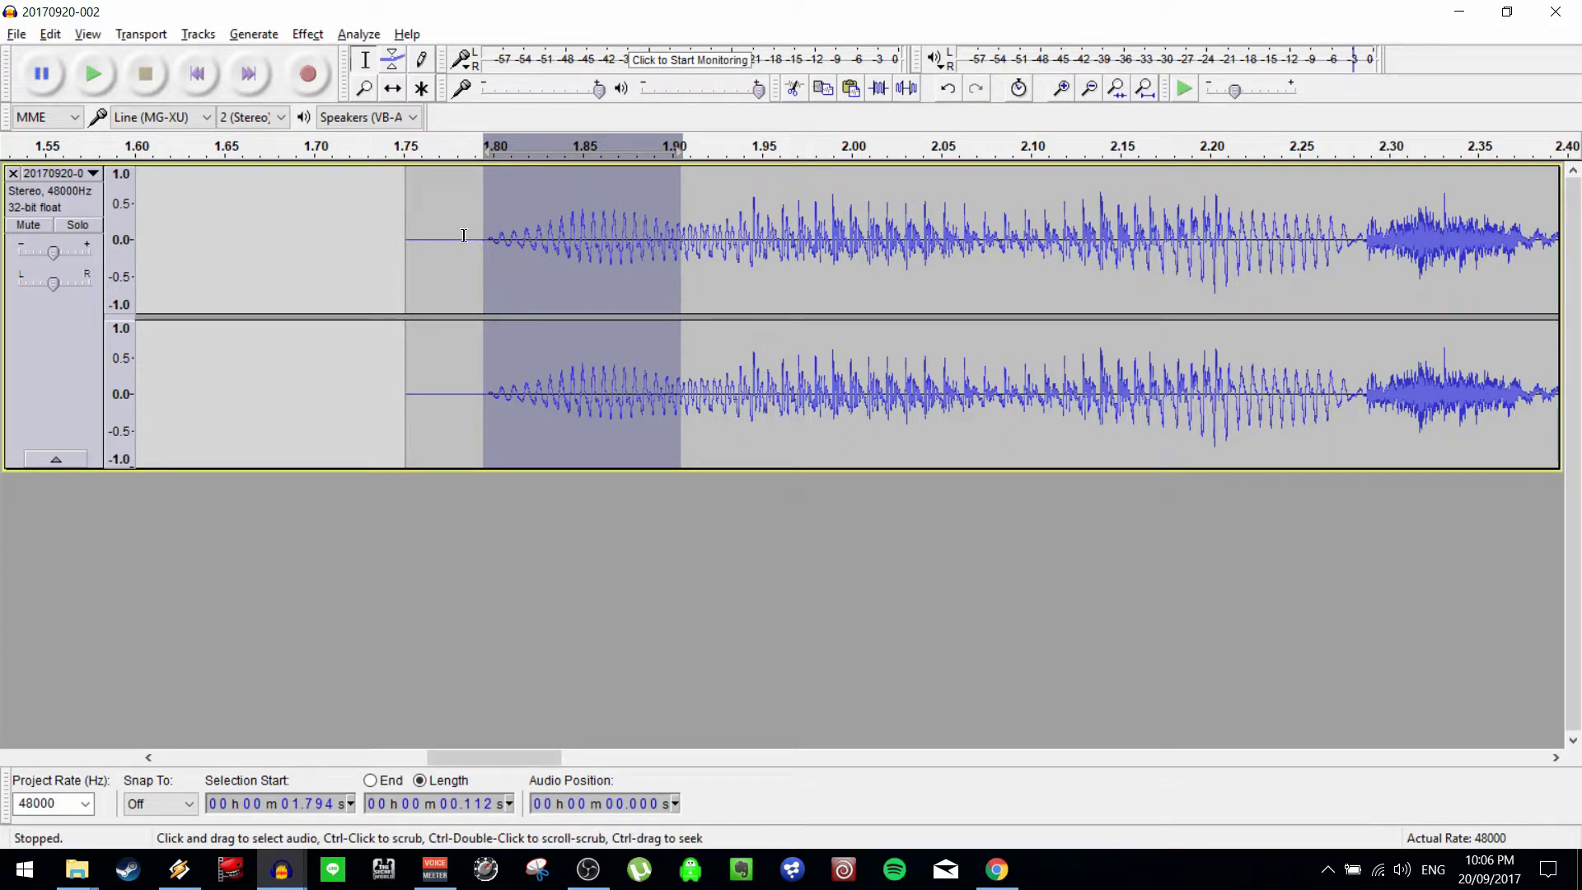
left_click(479, 232)
key("ctrl+v")
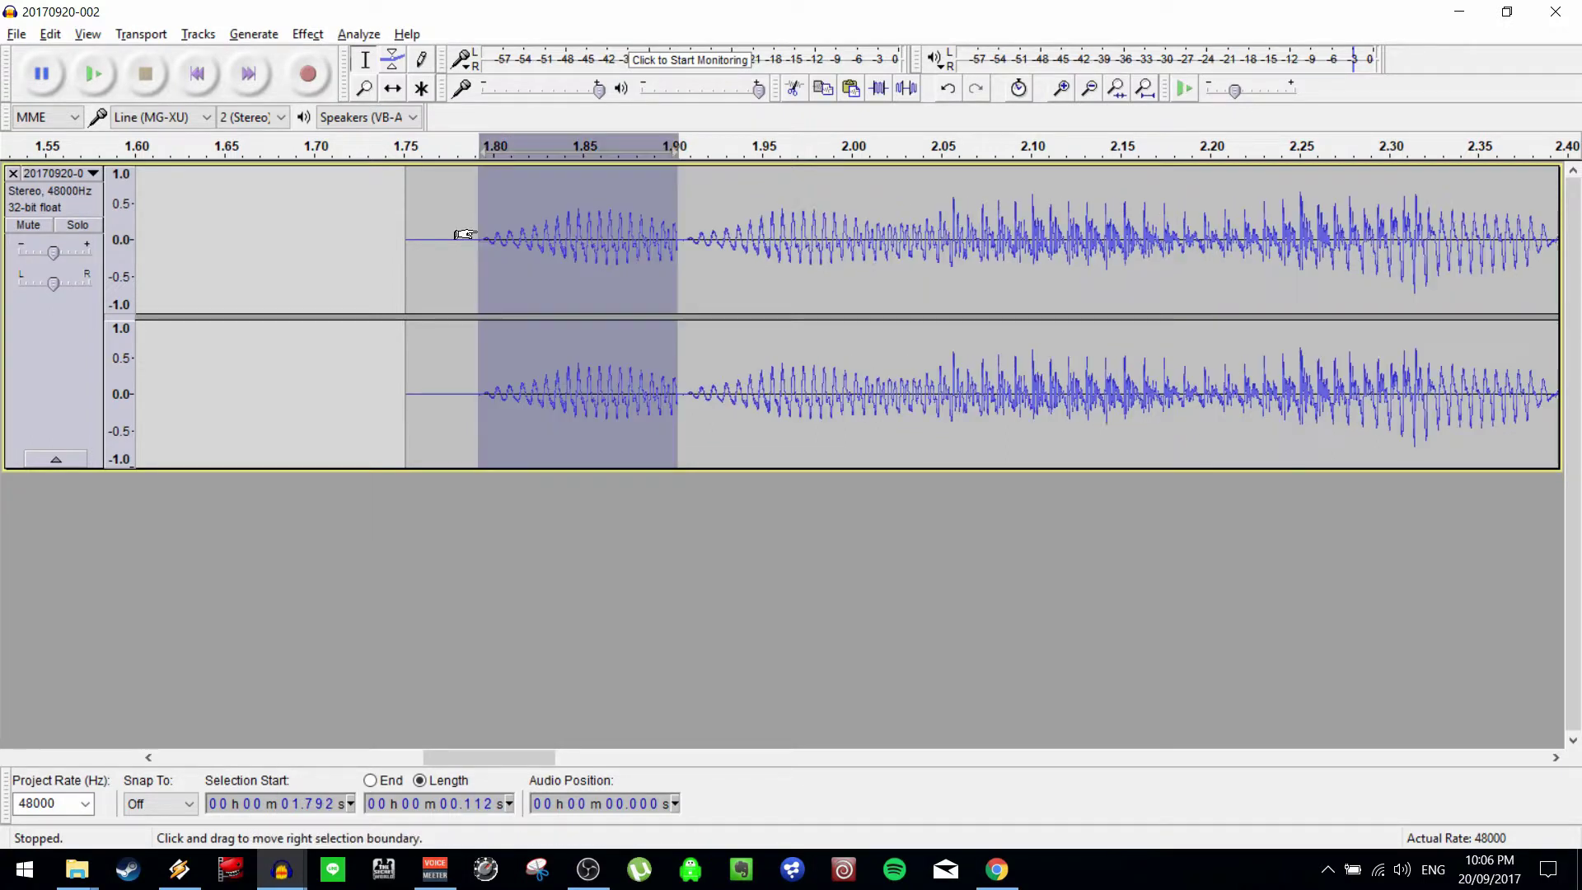
left_click(1145, 88)
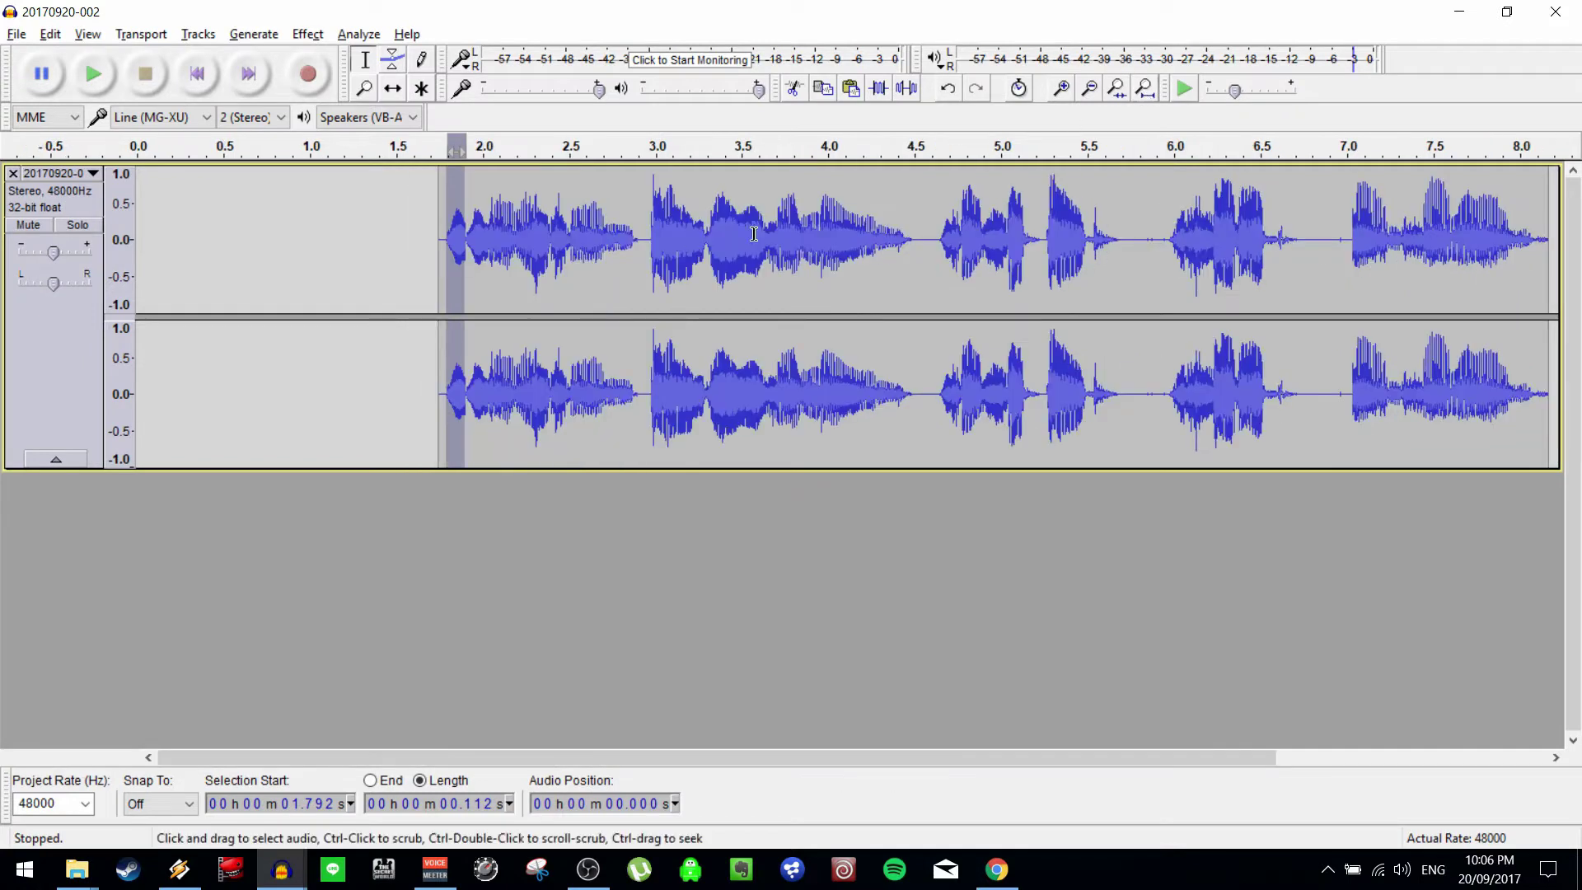
left_click(428, 223)
key("space")
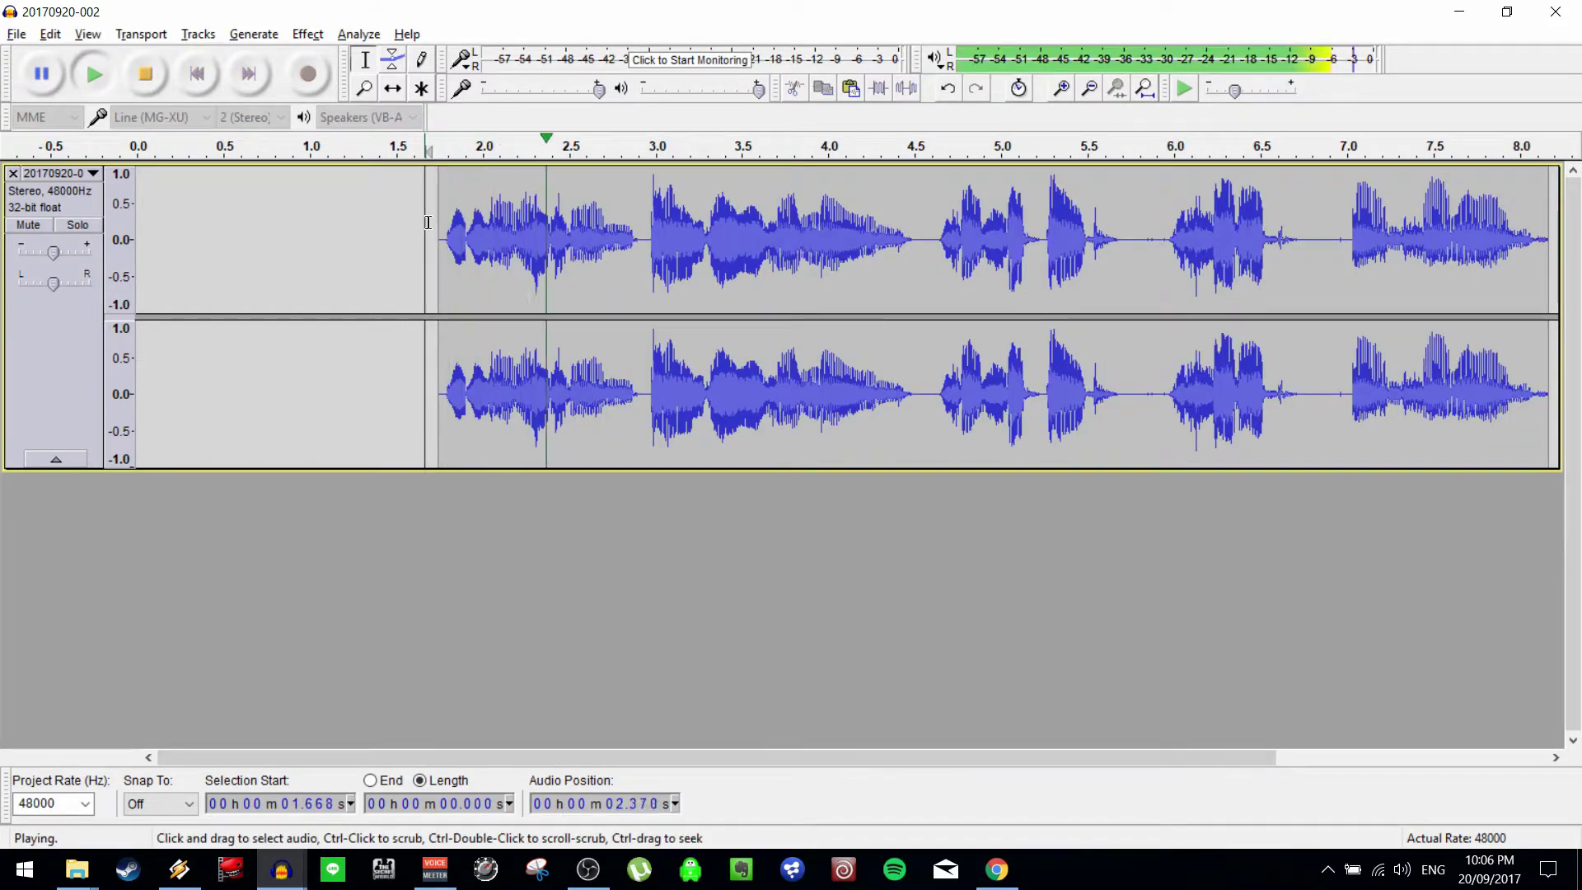
key("space")
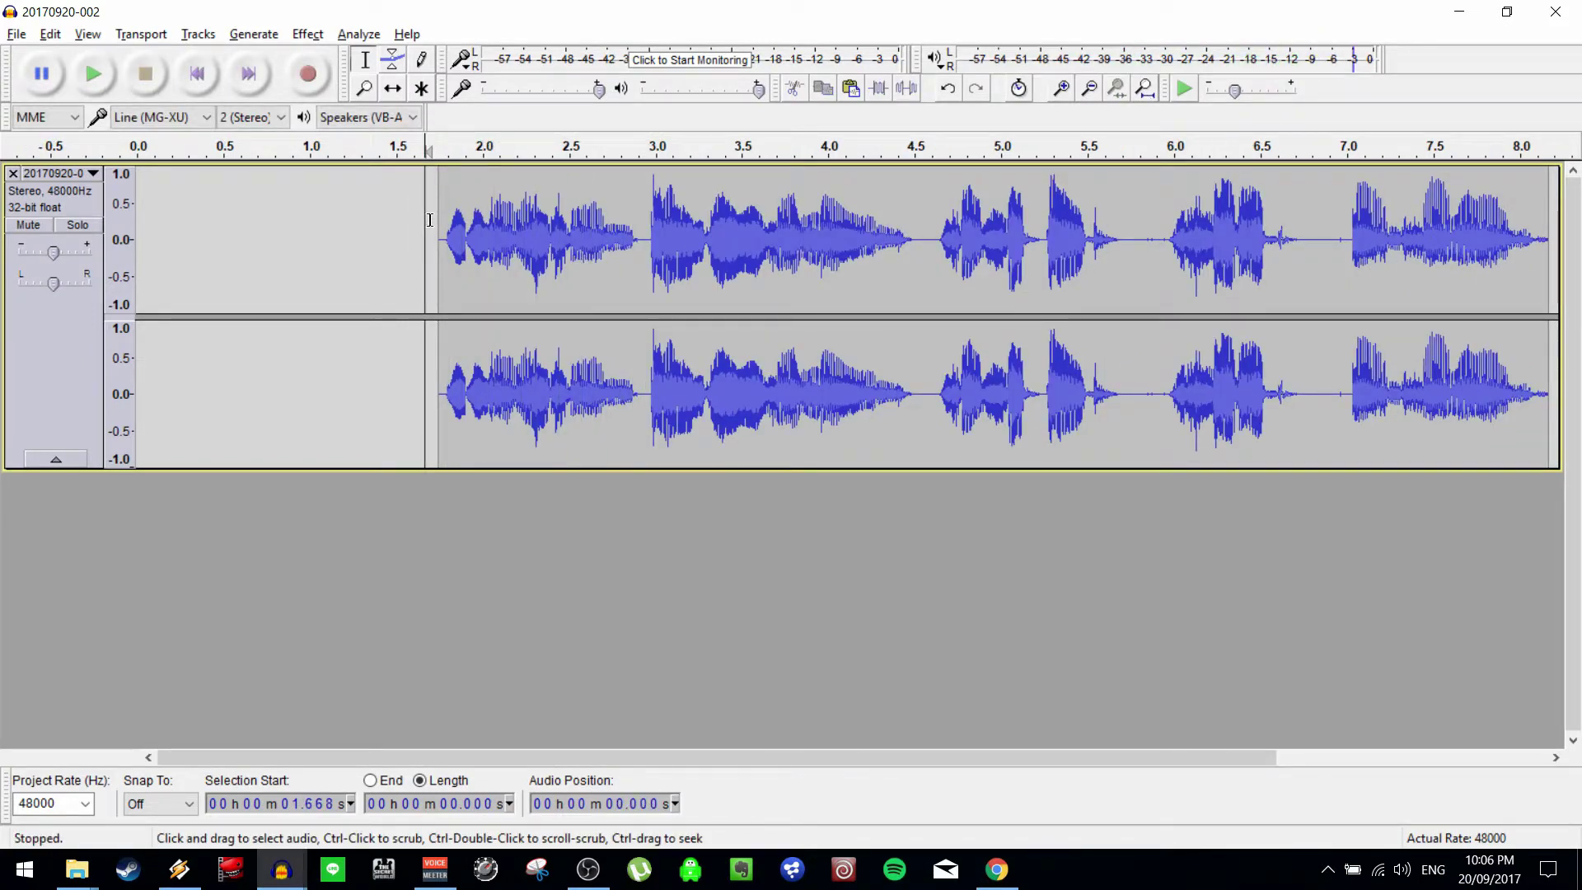
Undo the snippet, keep the clip at about 1.79 s, and preview from 1.591 s.
key("ctrl+z")
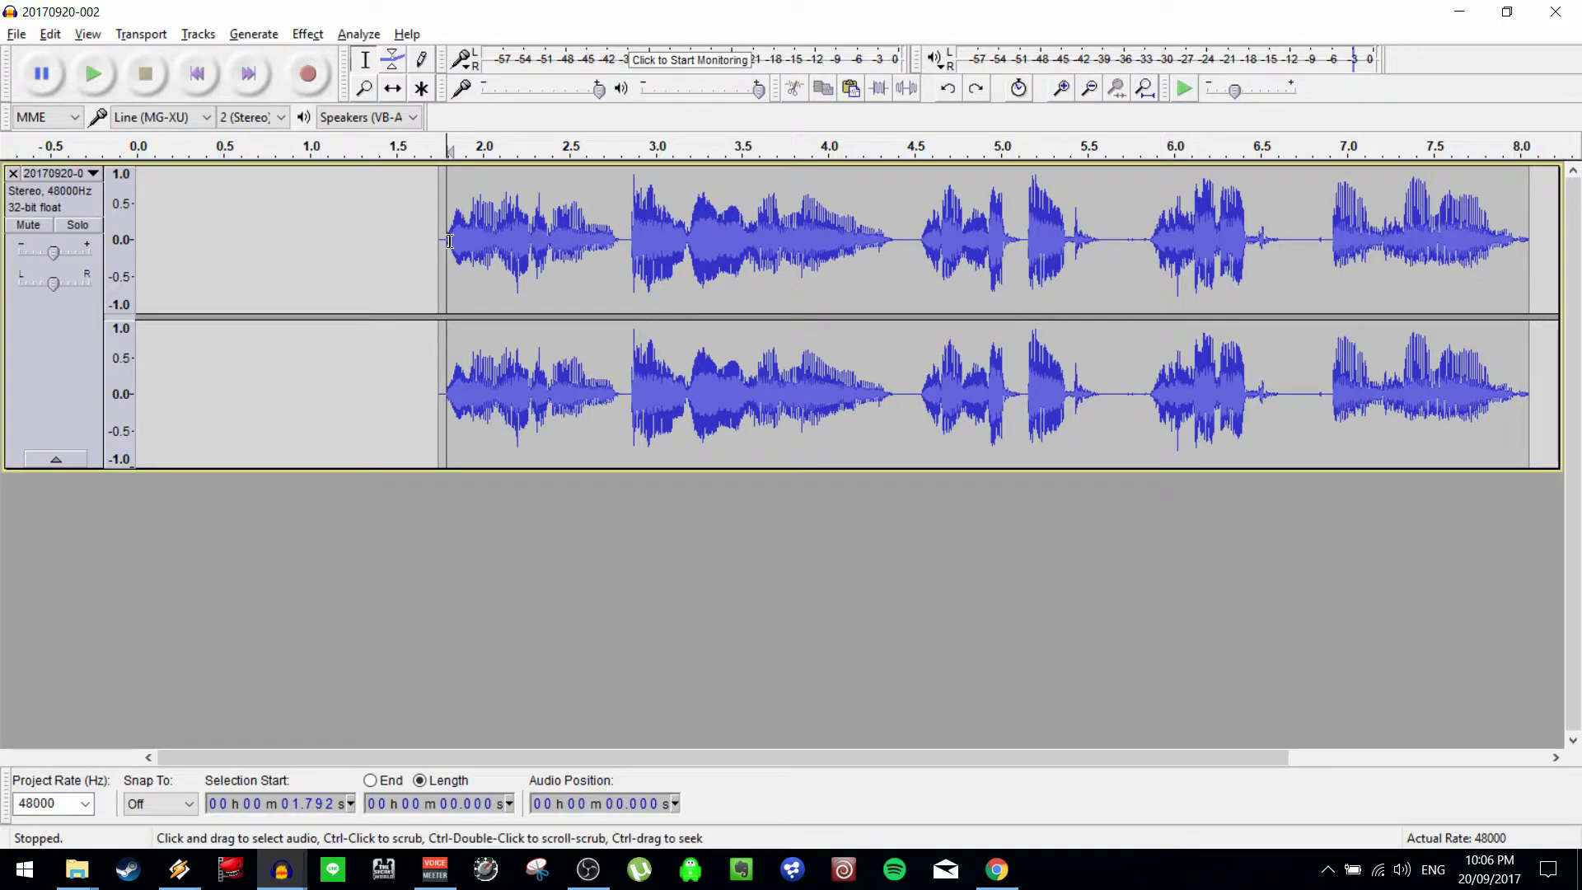
key("ctrl+z")
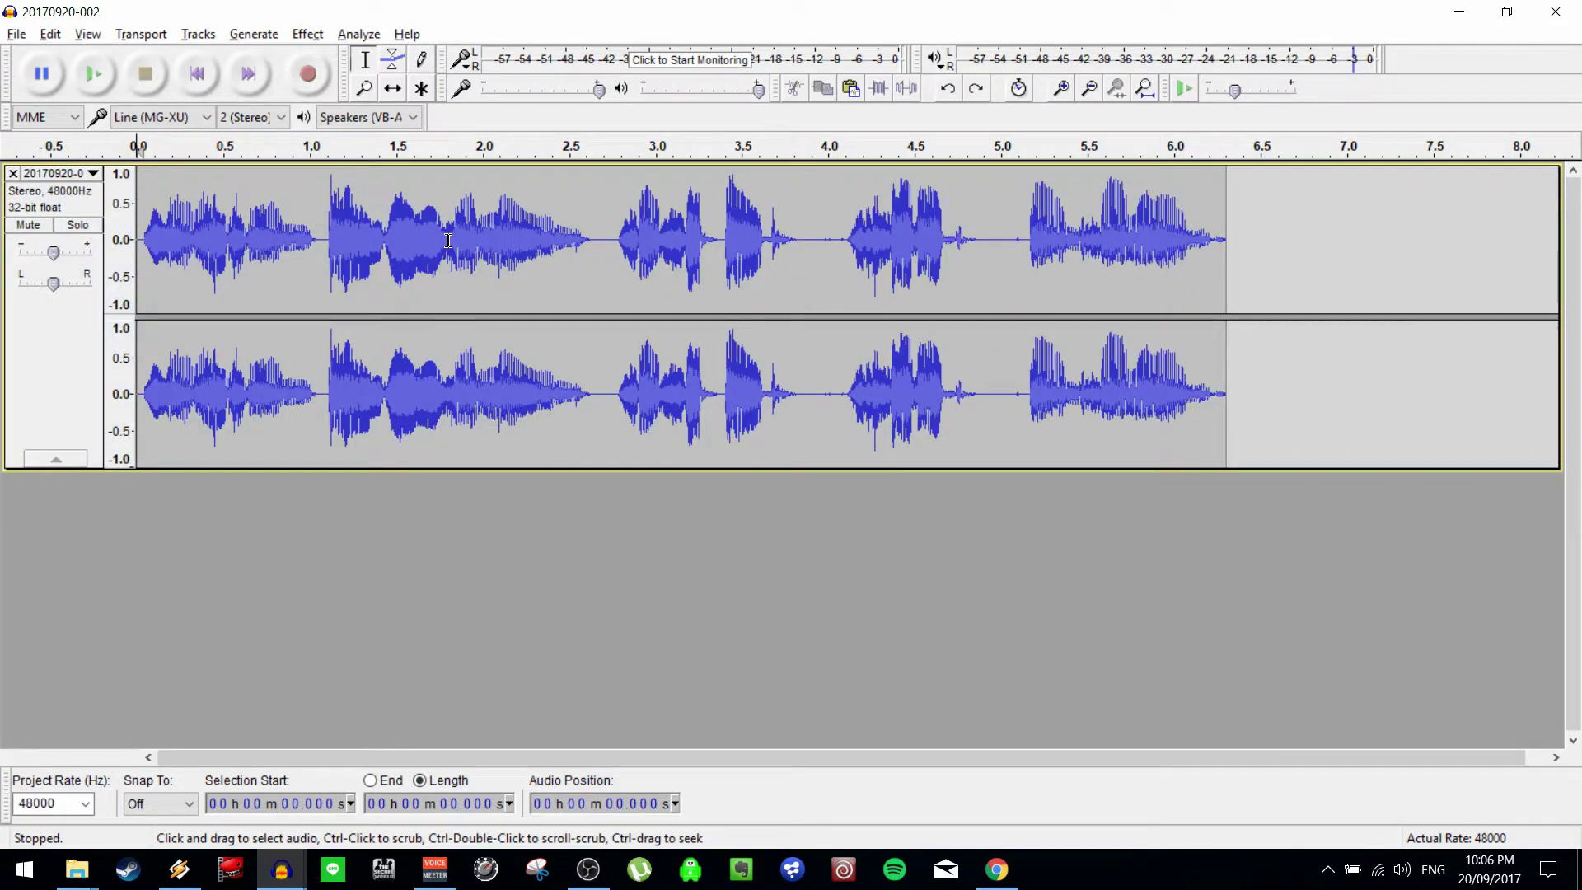
key("ctrl+y")
left_click(412, 240)
key("space")
Paste the short sliver from just before 1.85 s twice at 1.796 s.
left_click(456, 239)
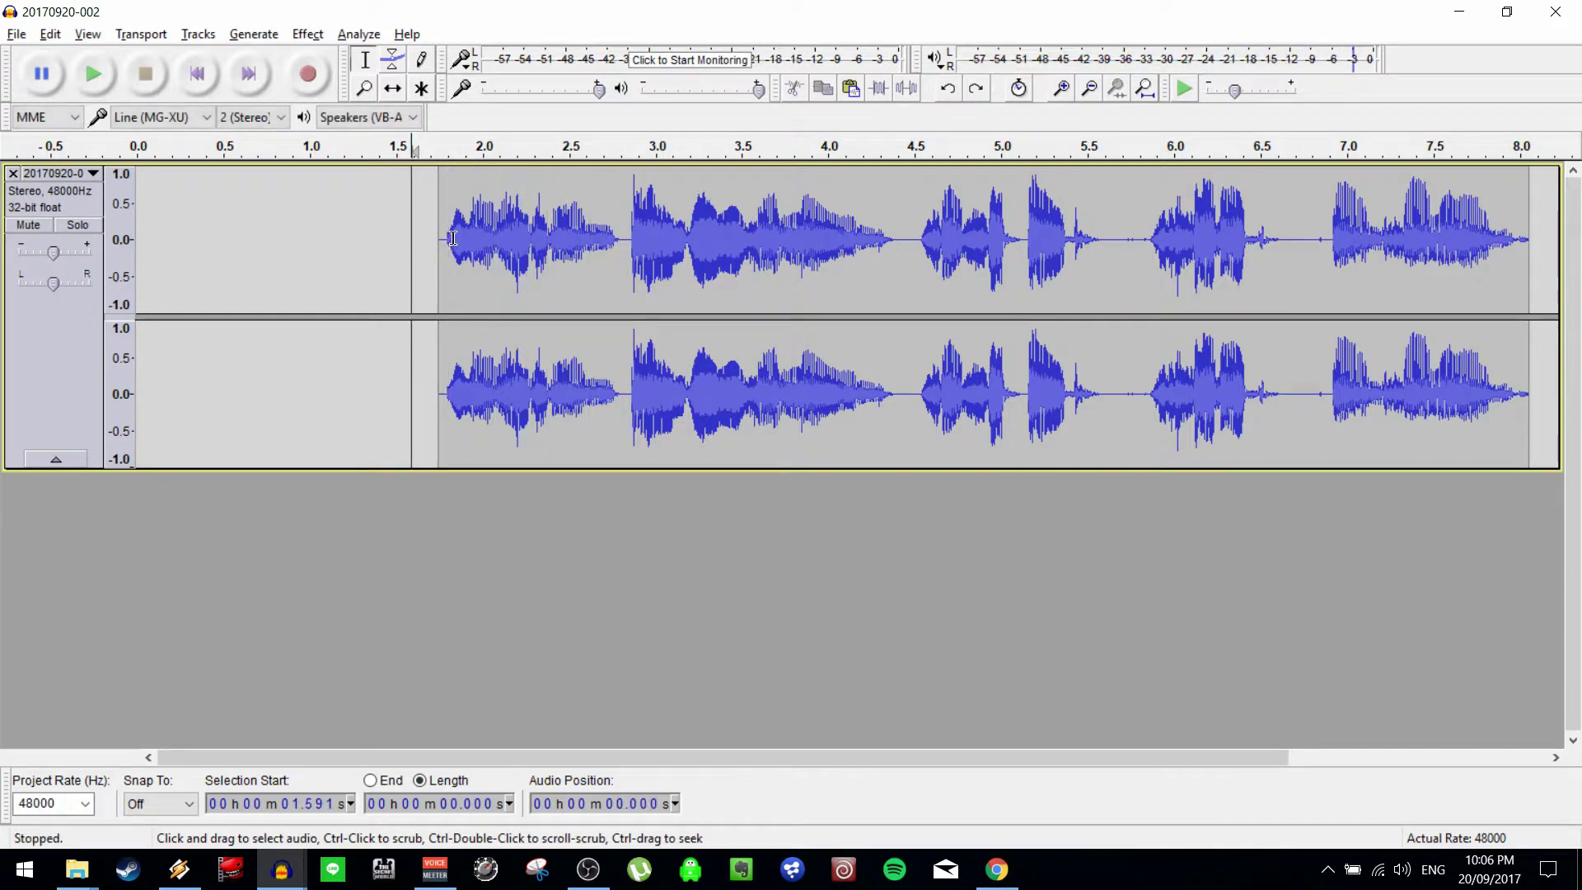
scroll(458, 235, "up", 3)
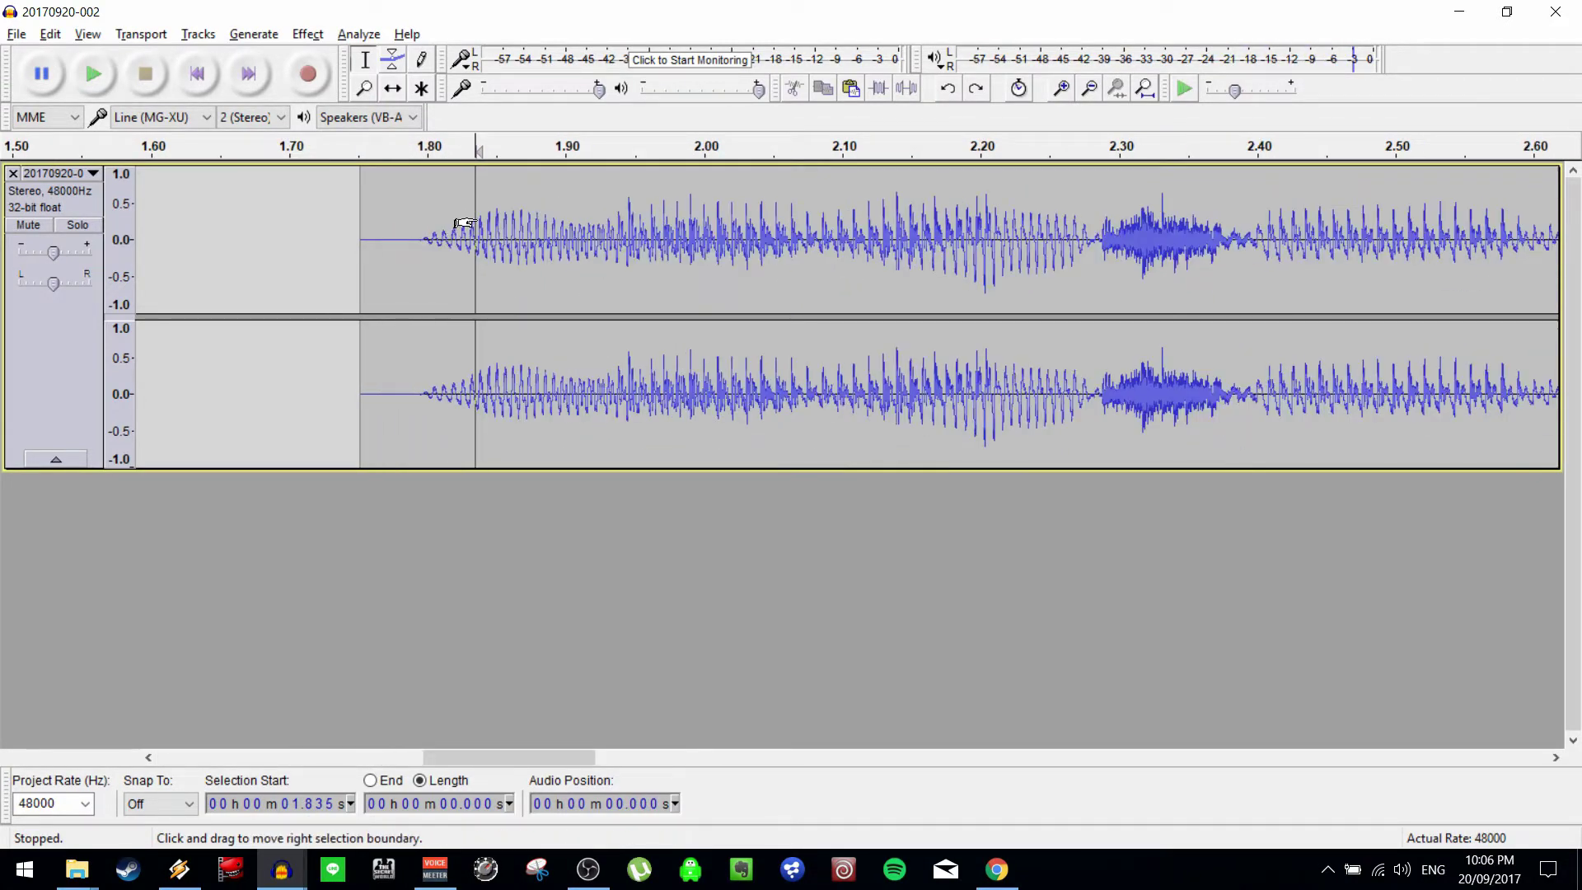
left_click_drag(487, 216, 423, 217)
left_click(422, 218)
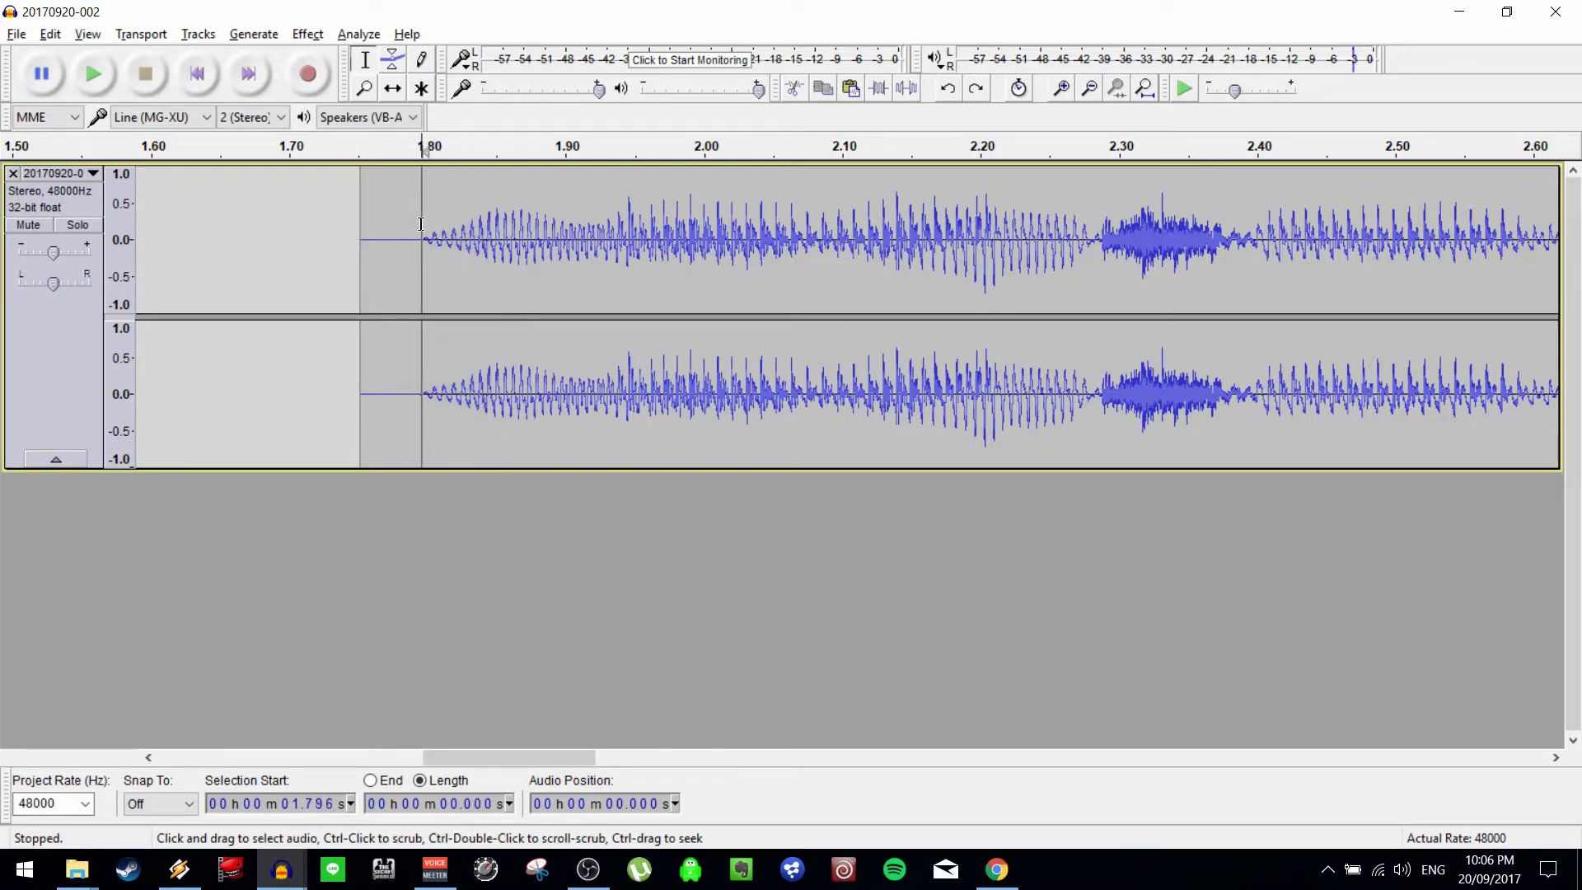
key("ctrl+v")
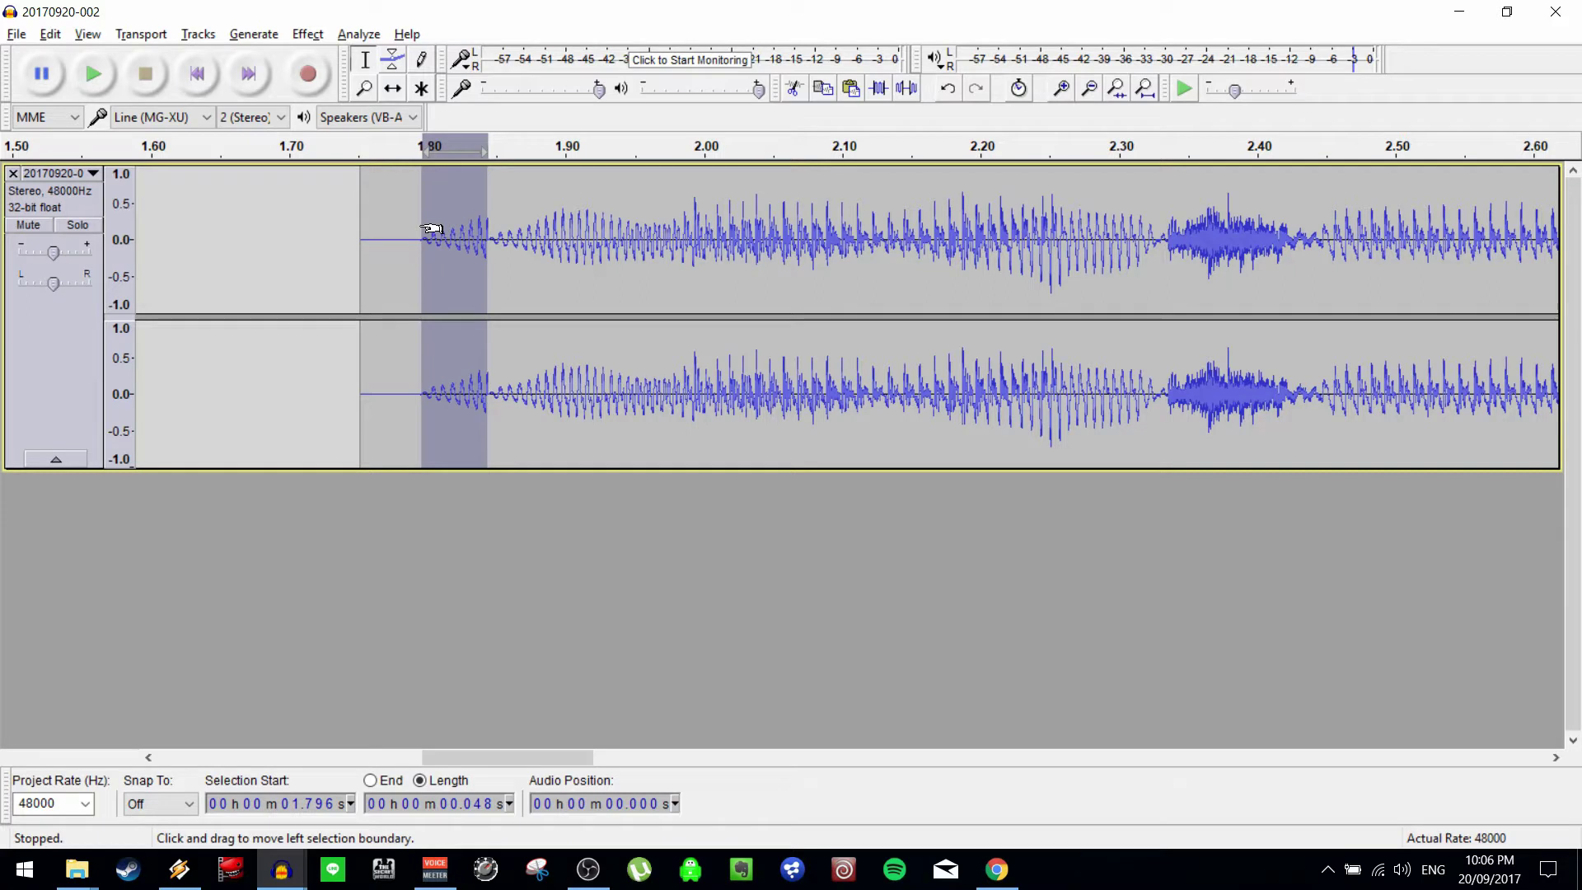
left_click(418, 224)
key("ctrl+v")
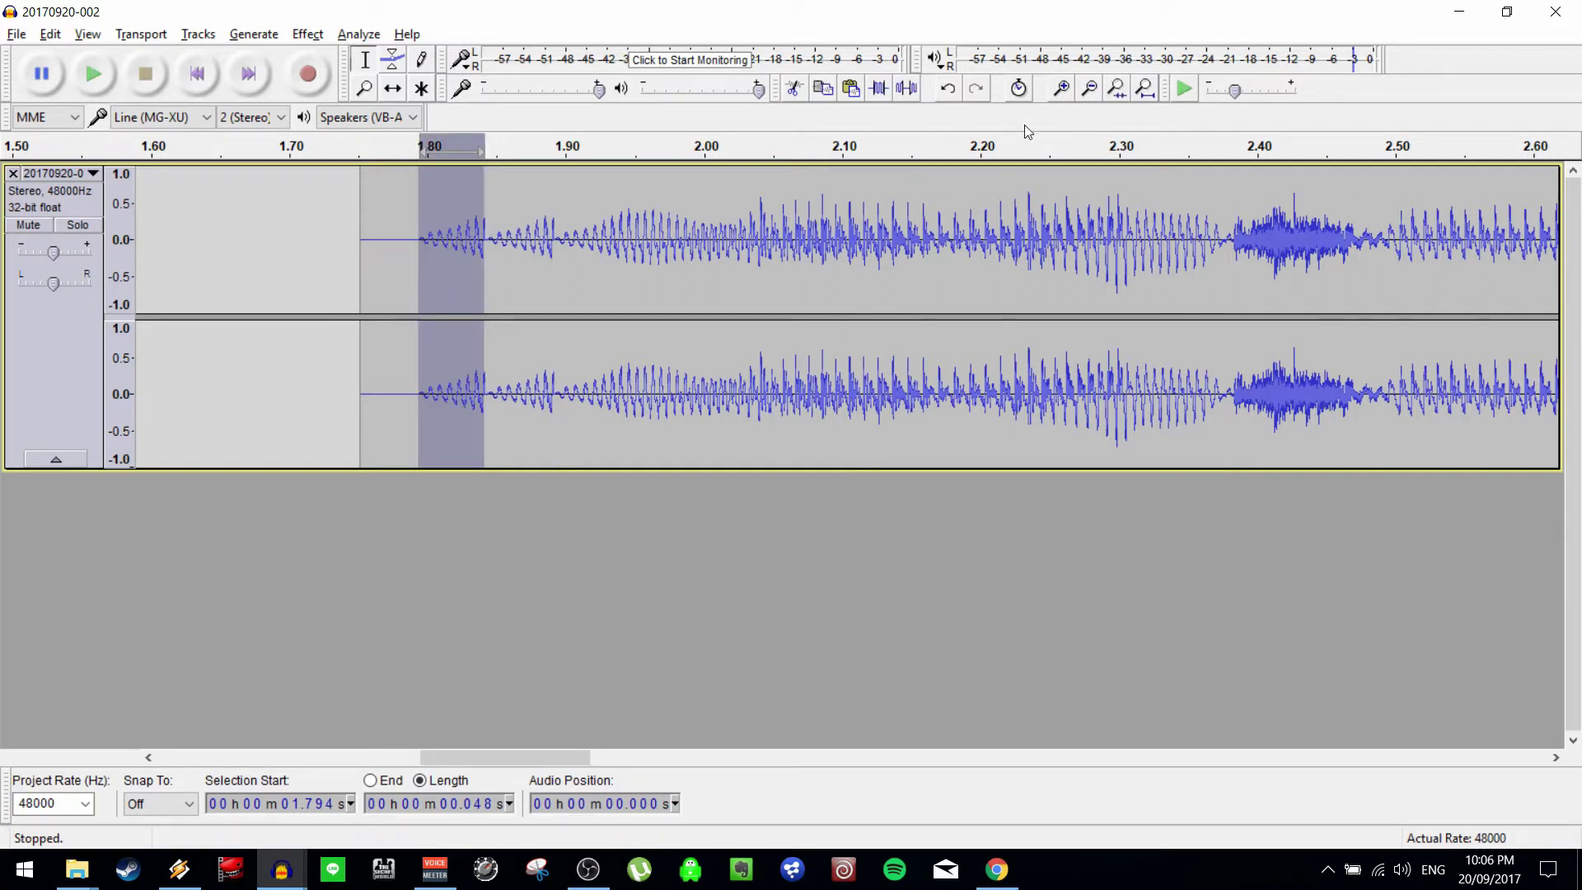
Fit the vocal in view and play the edited opening from 1.588 s and 1.790 s.
left_click(1147, 89)
left_click(413, 202)
key("space")
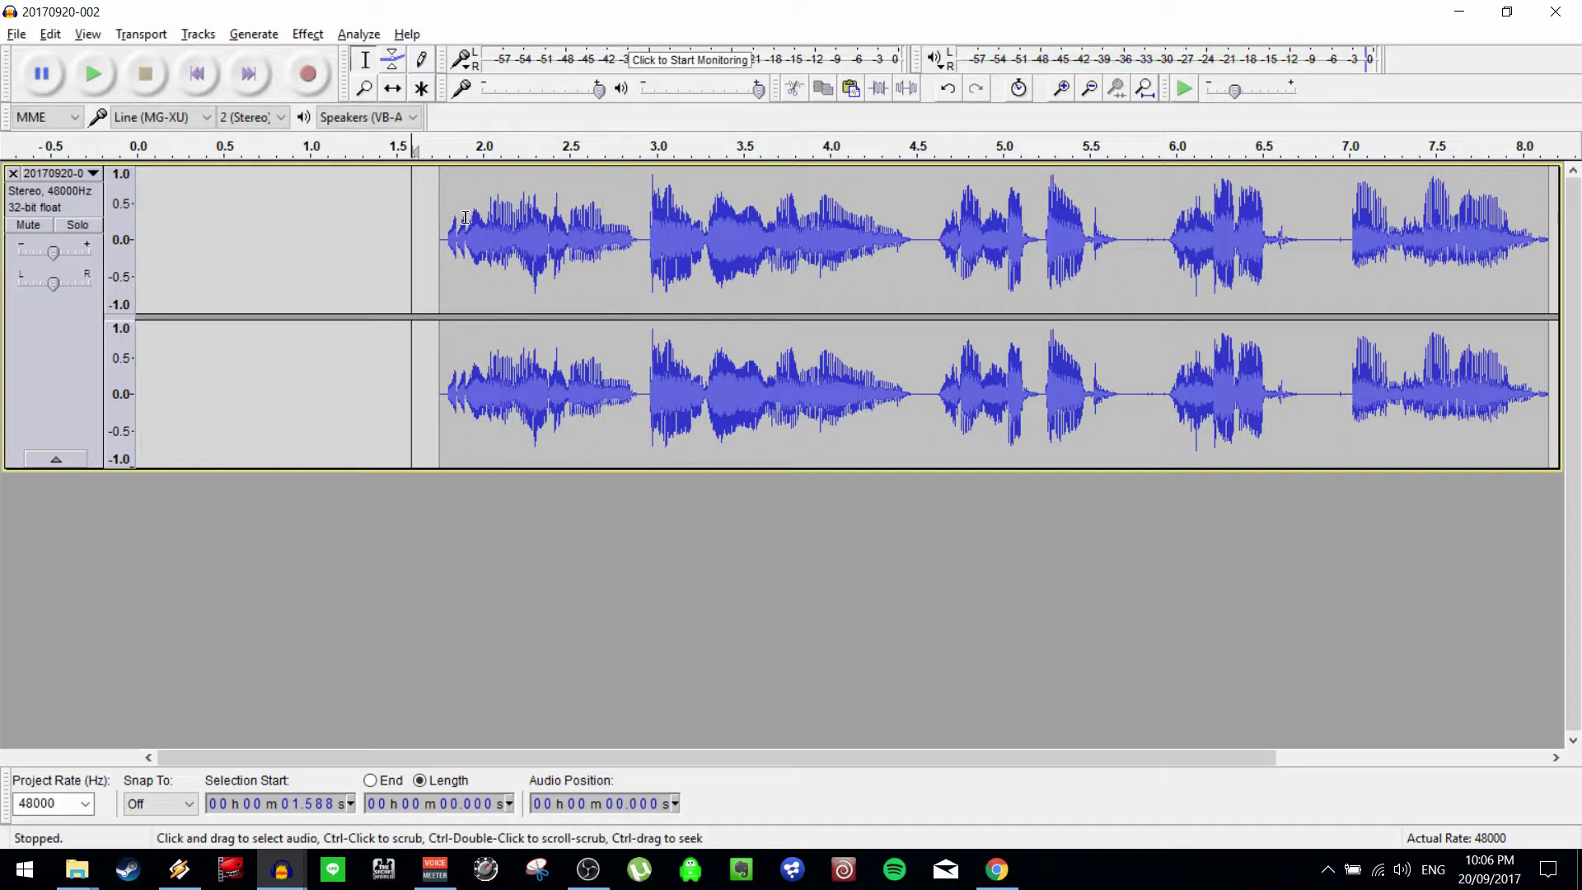
left_click(450, 226)
key("space")
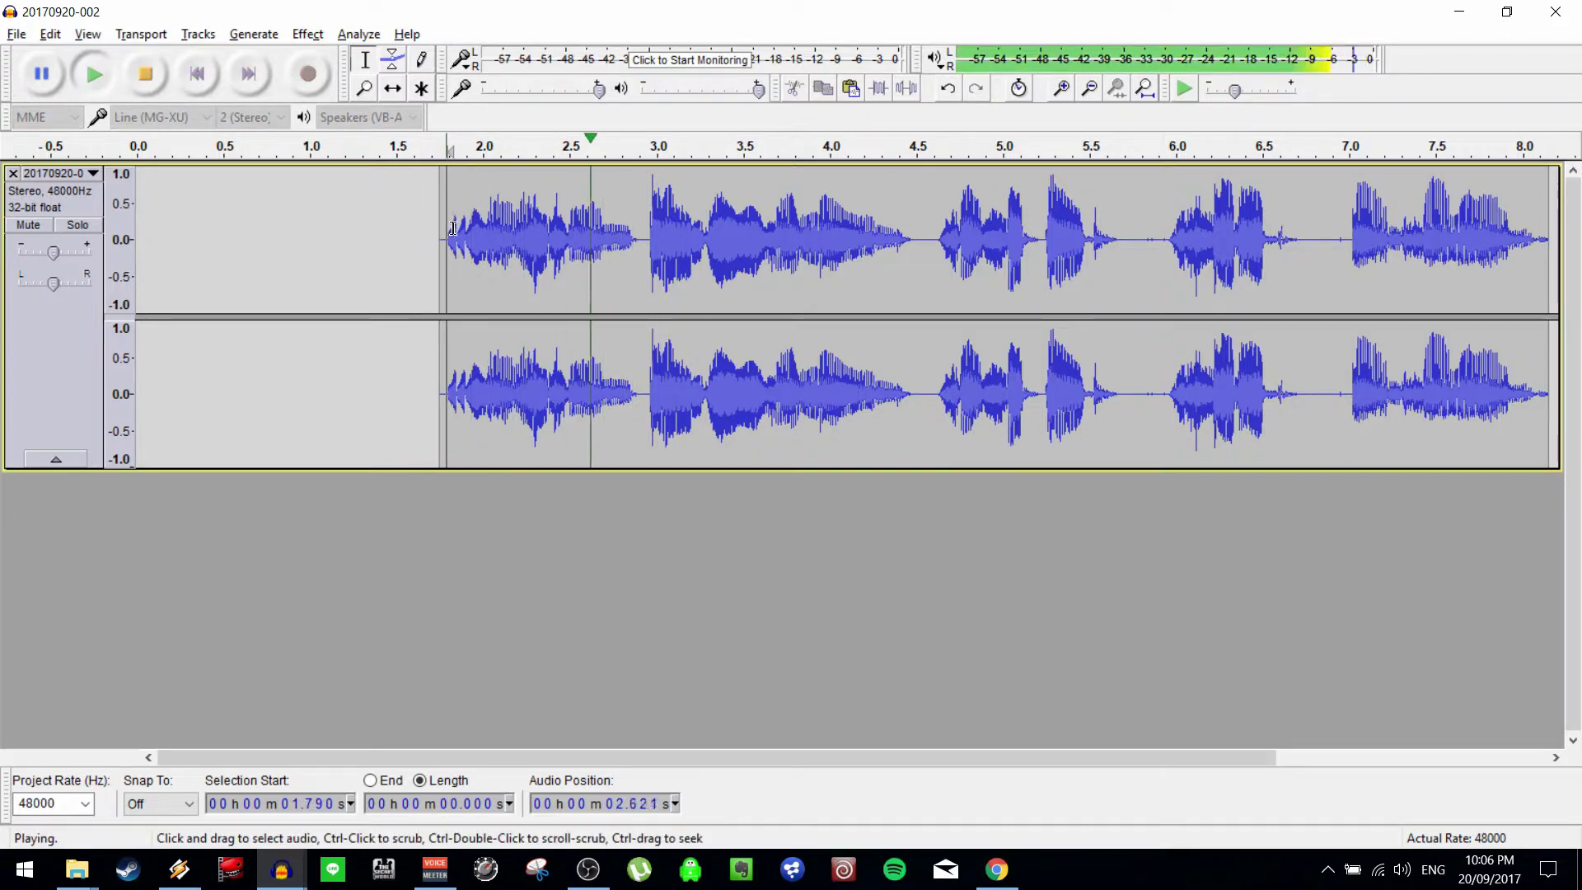
key("space")
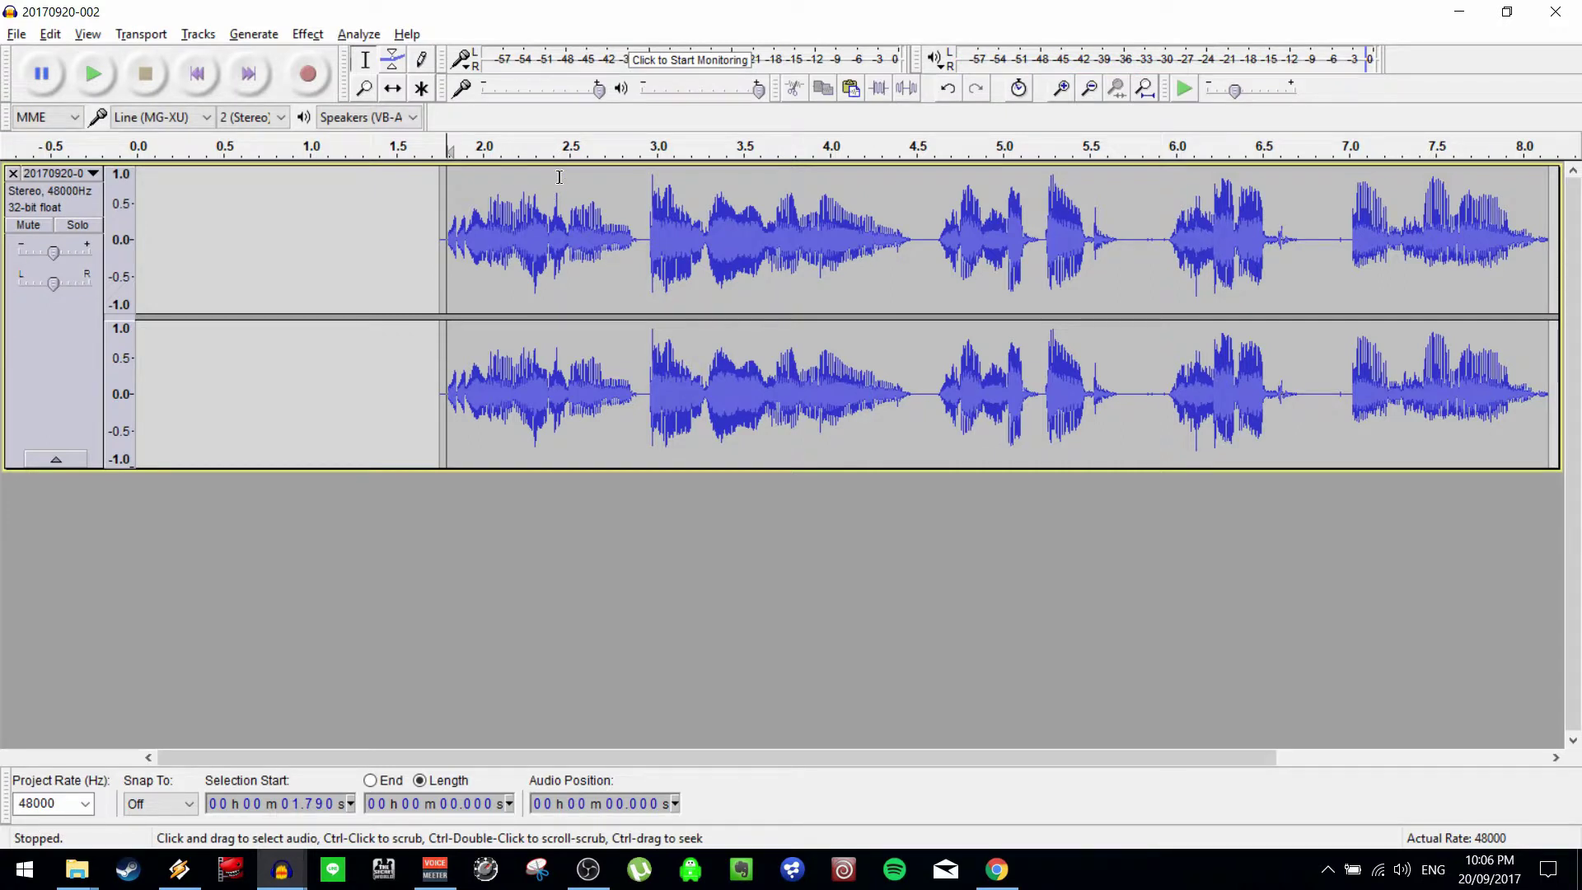
left_click(408, 222)
Cut the 1.752–1.897 s fragment out of the vocal and paste it at 1.582 s.
scroll(464, 228, "up", 1)
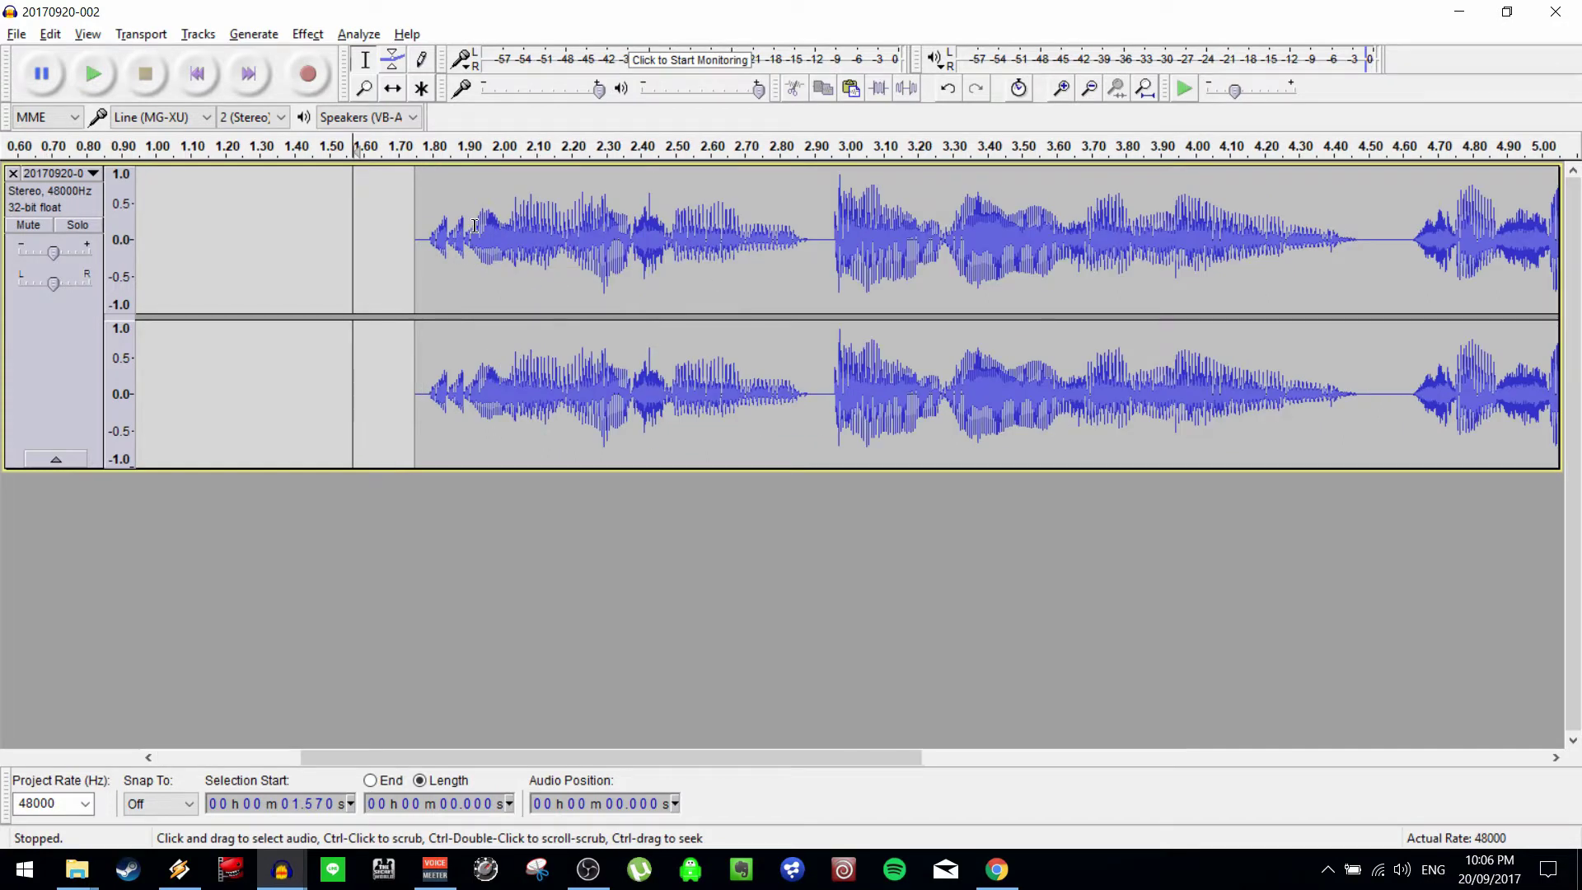
left_click(465, 233)
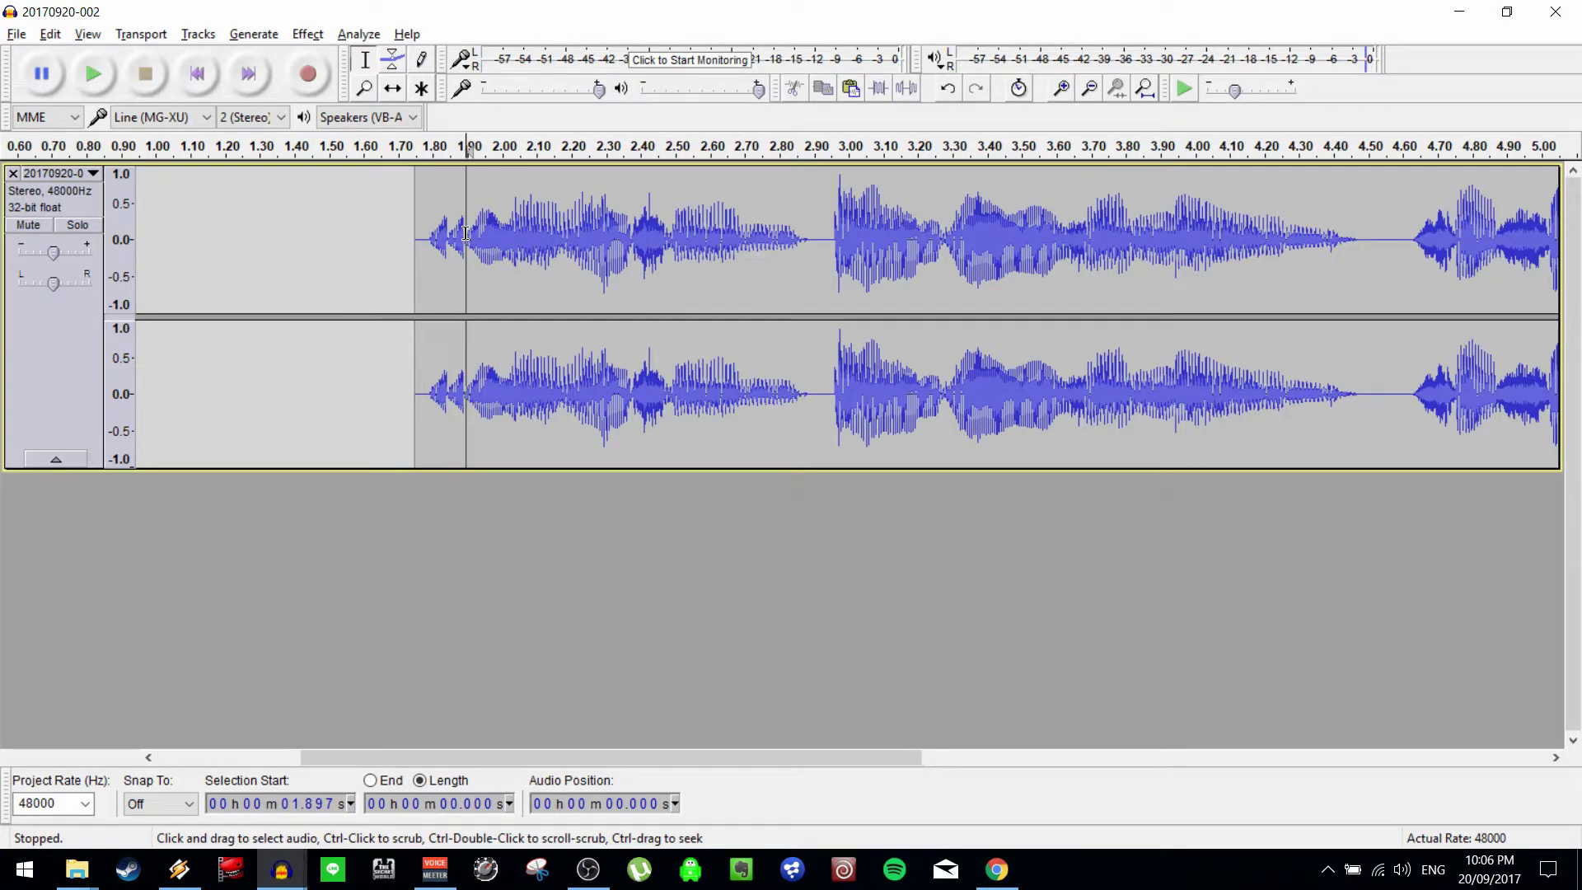
left_click_drag(464, 233, 416, 241)
key("Delete")
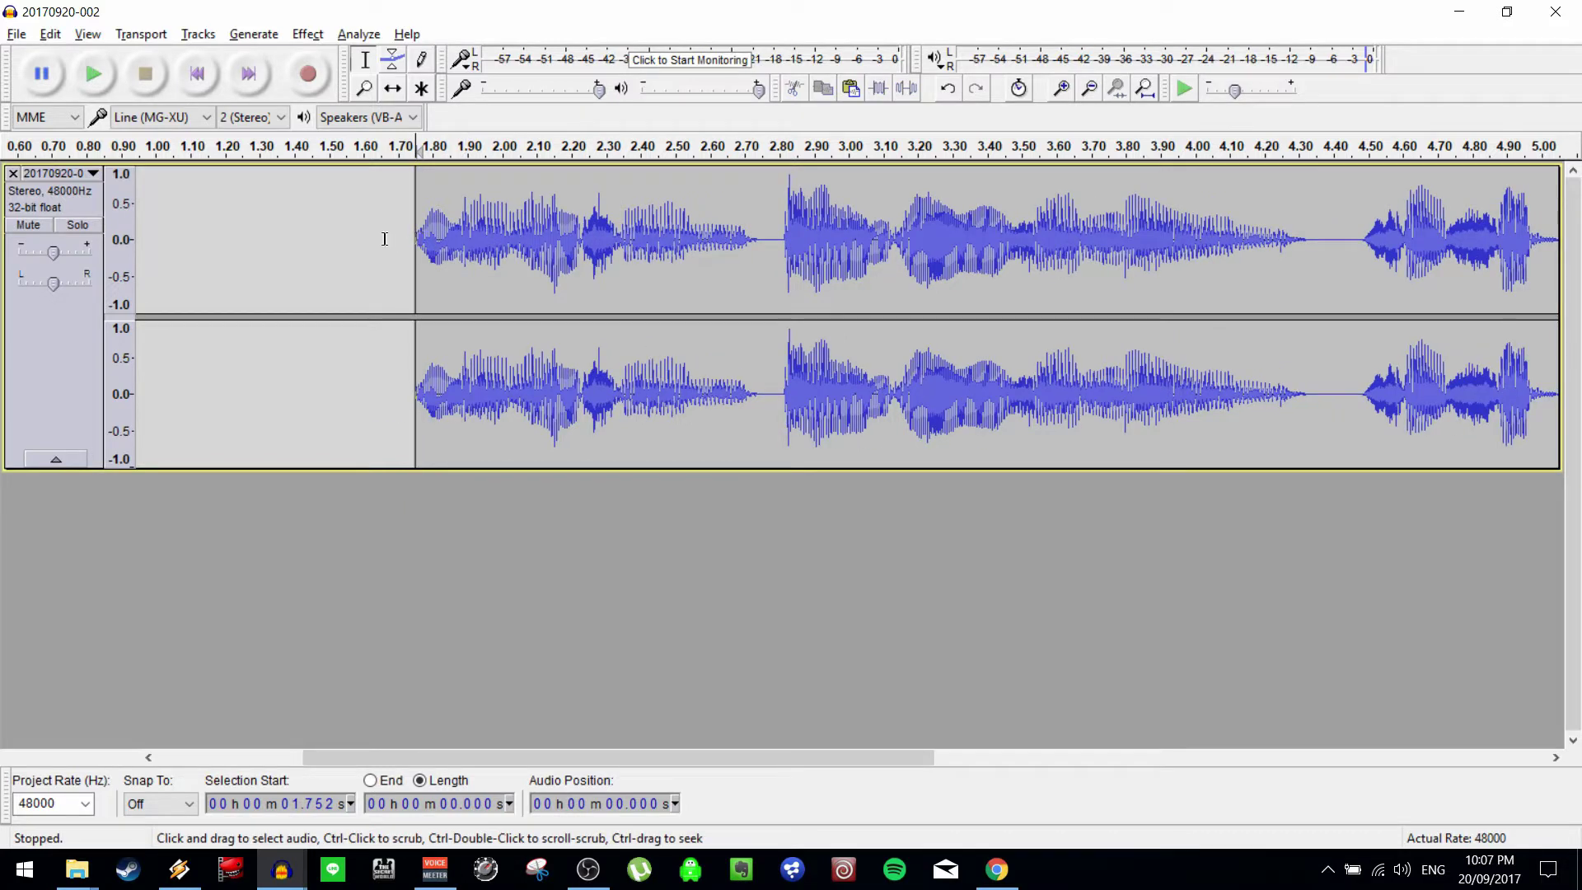
left_click(357, 239)
key("ctrl+v")
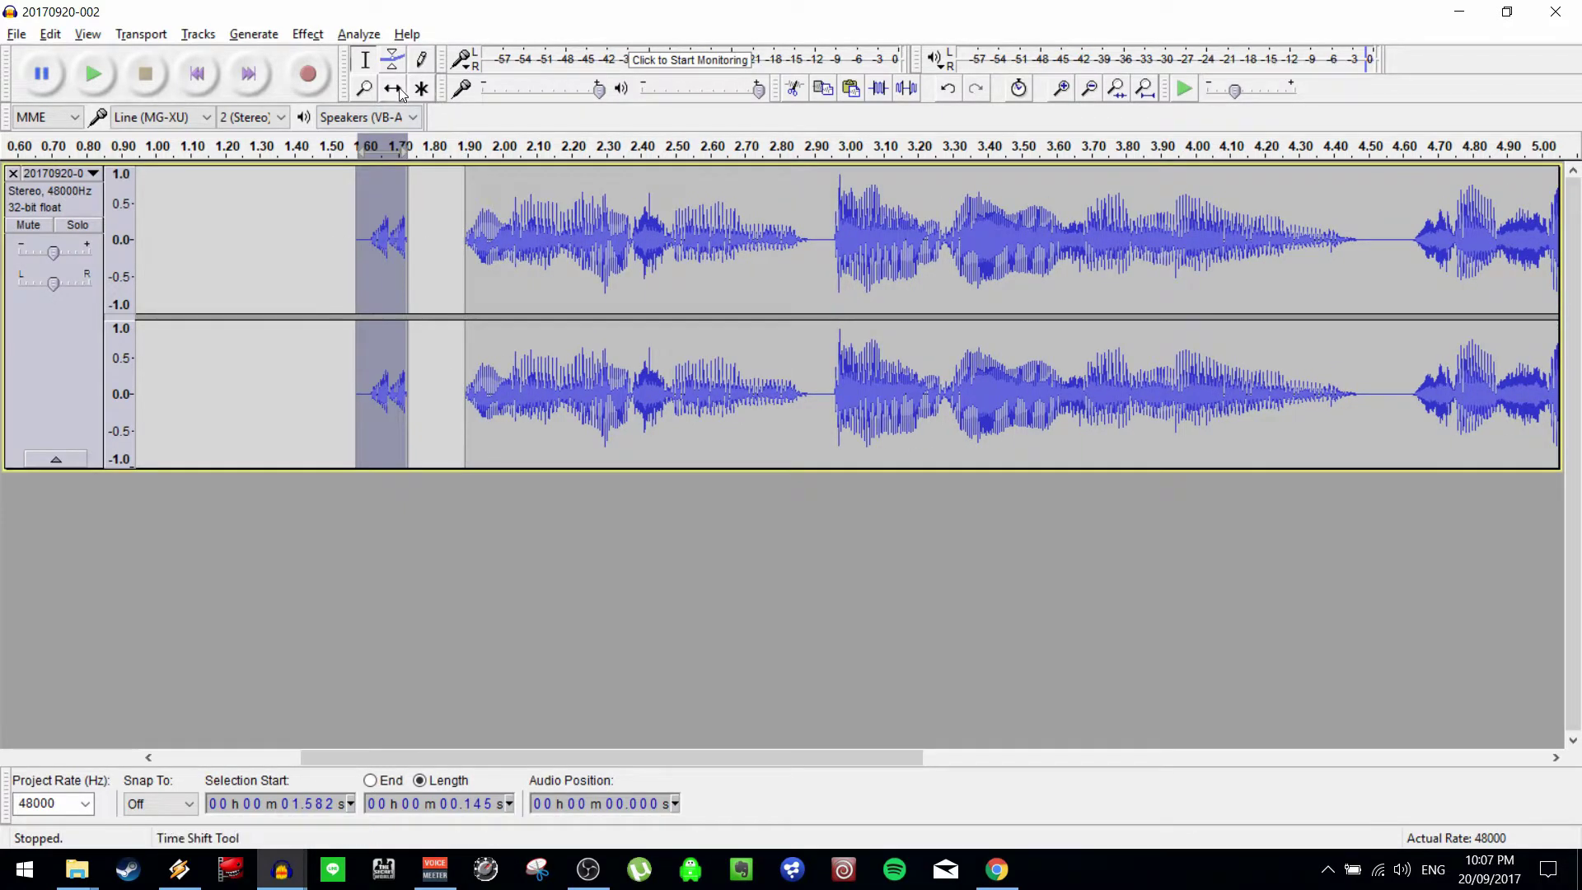
Slide the fragment clip to 1.519 s, mute the vocal, and switch to the Resources folder.
left_click(393, 88)
mouse_move(400, 226)
left_mouse_down()
mouse_move(283, 225)
mouse_move(381, 225)
left_mouse_up()
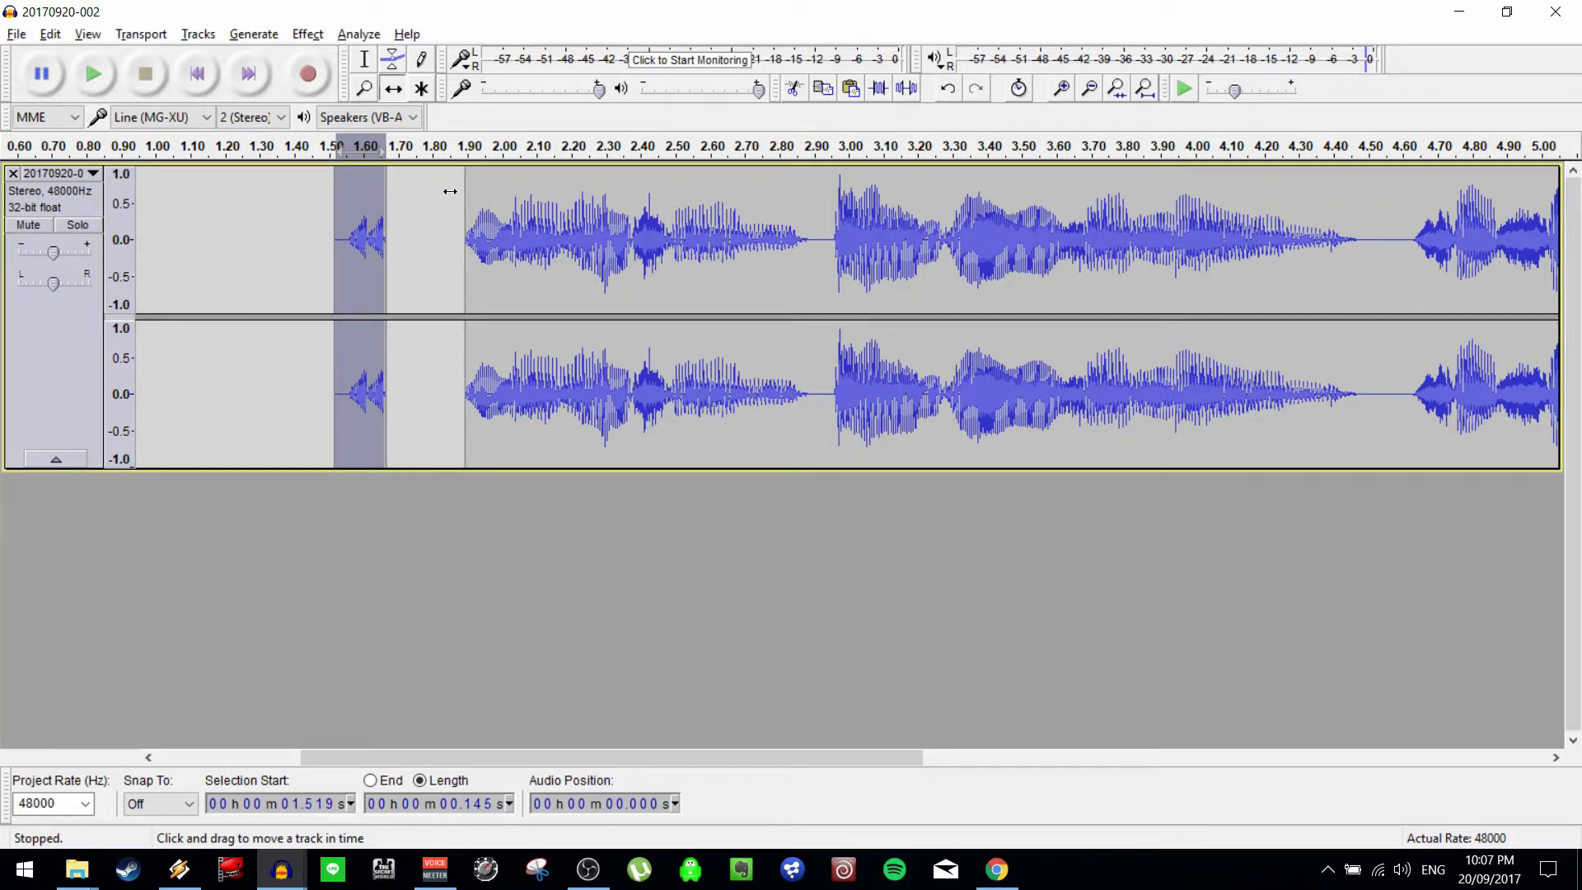
left_click(42, 218)
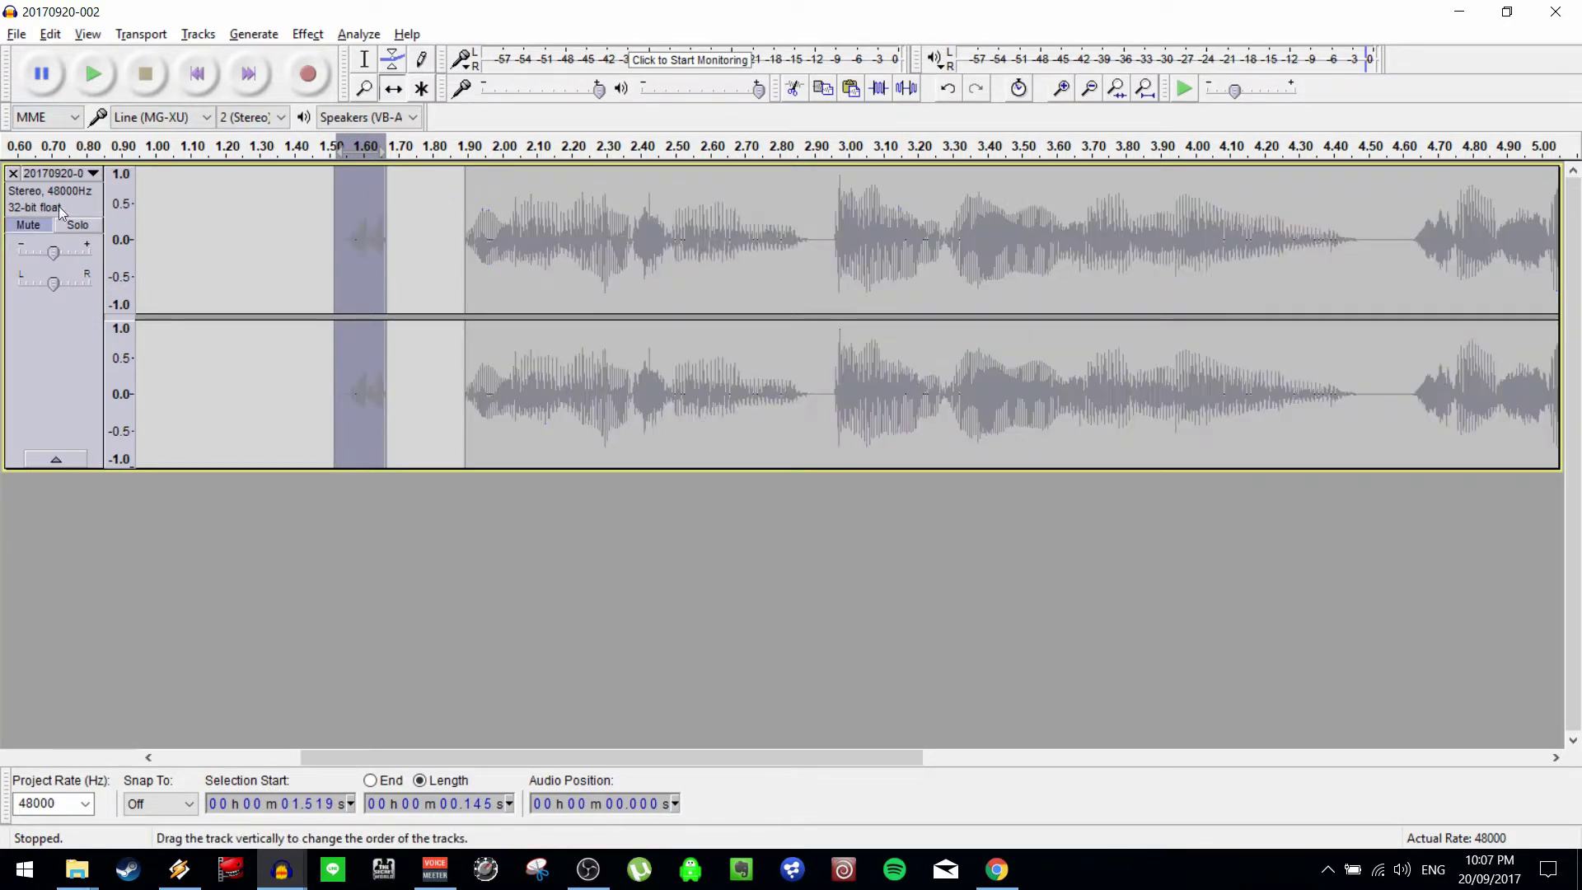
key("alt+Tab")
key("alt+Tab")
key("alt+Tab")
key("alt+Tab")
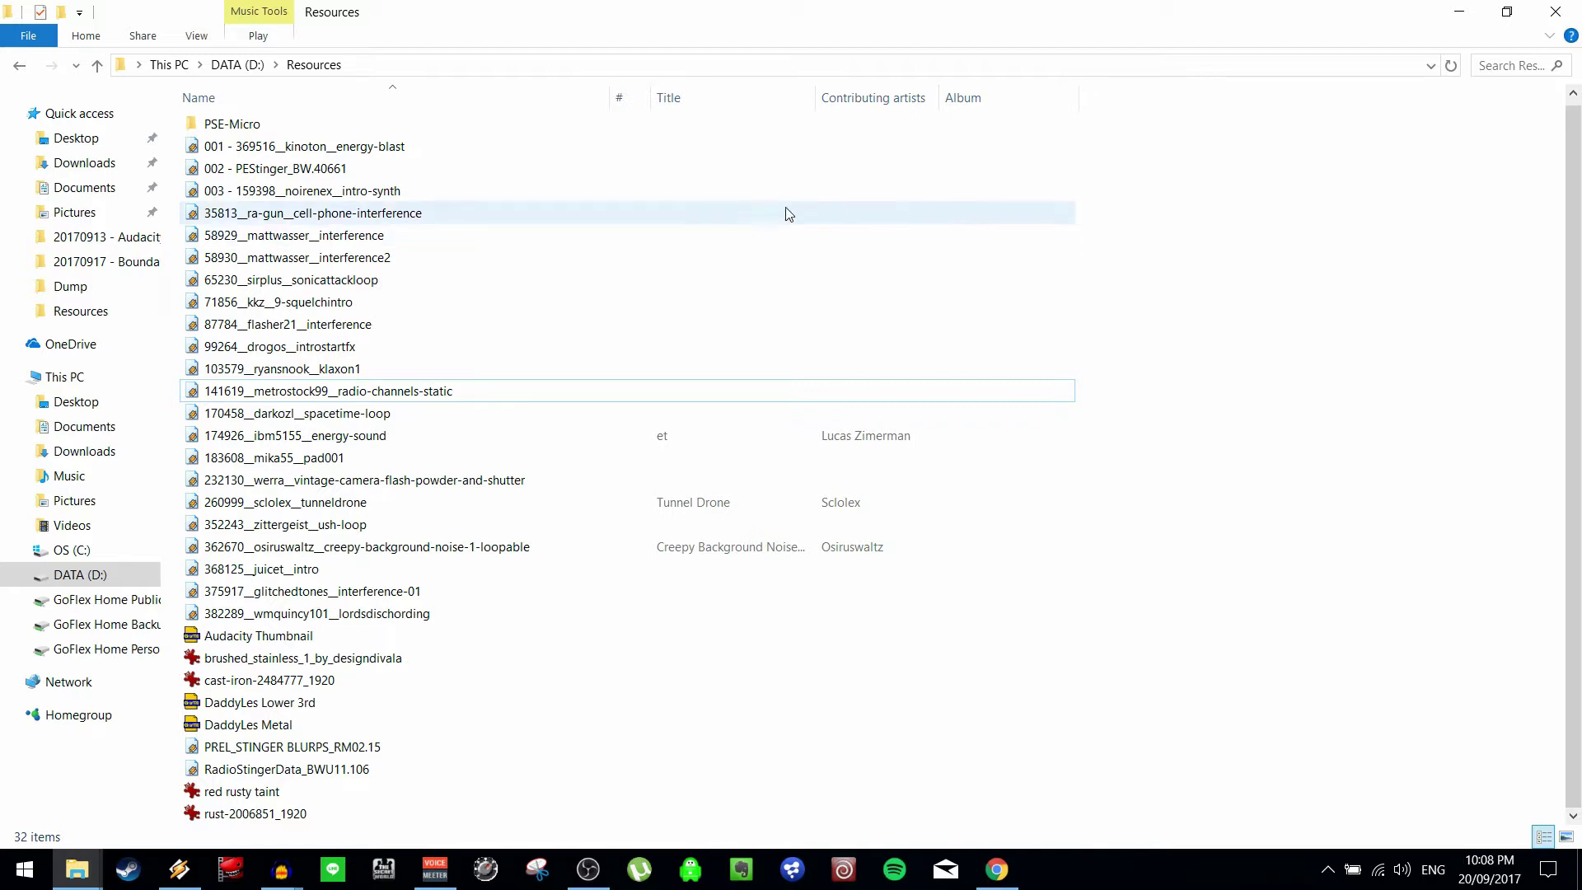
Drag 58929__mattwasser__interference from Resources into Audacity as a new track.
left_click(340, 239)
left_click_drag(340, 239, 583, 603)
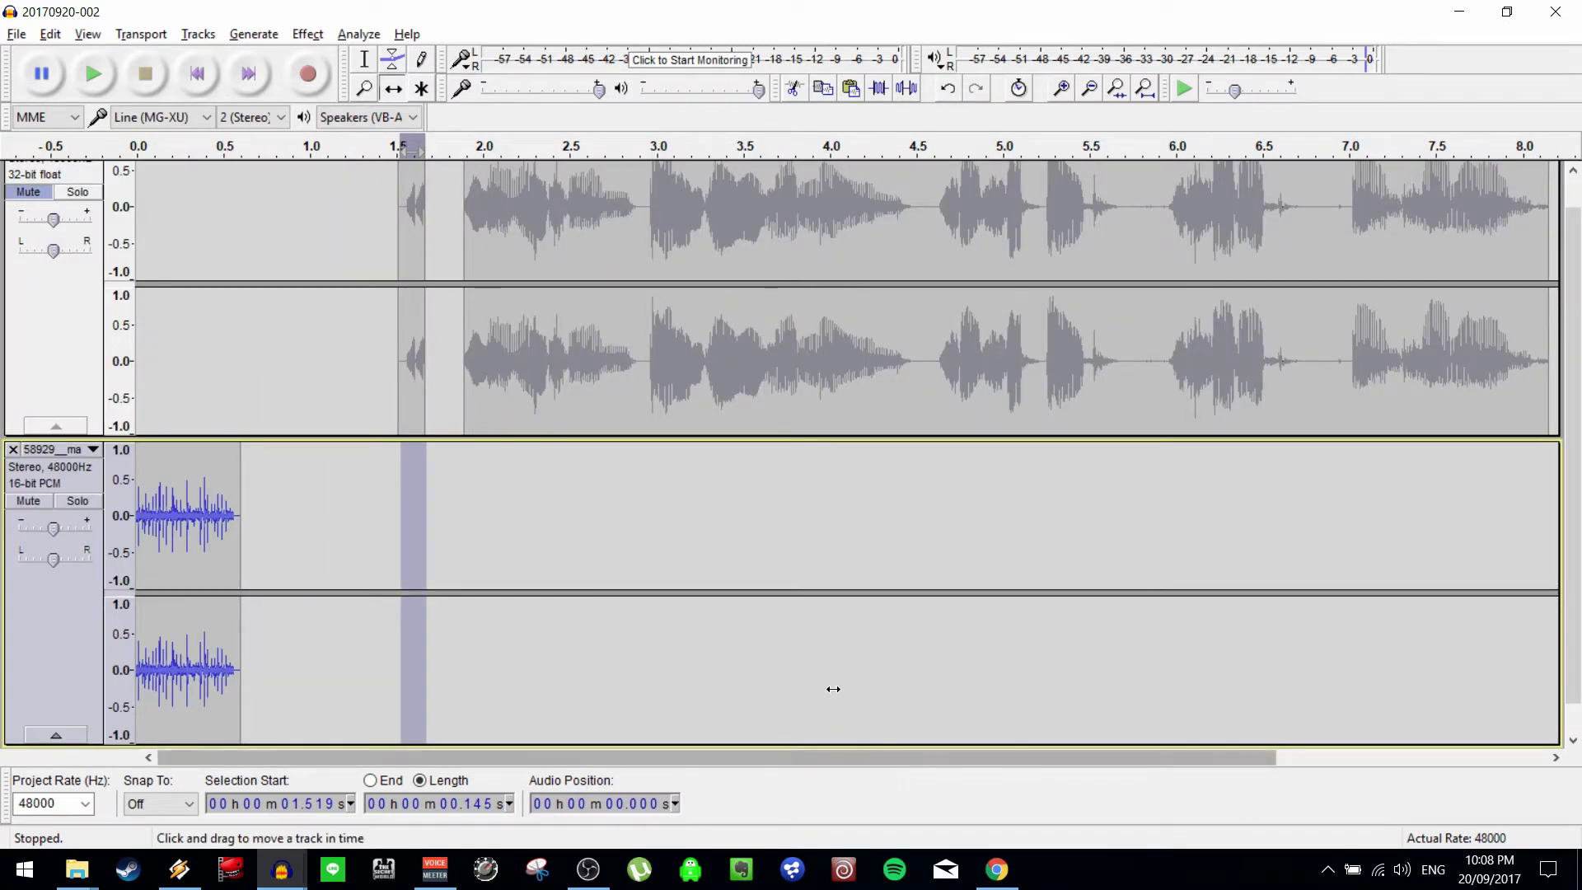
Play the interference sound and zoom in around 0.083 s of its clip.
key("Home")
key("space")
key("space")
left_click(367, 67)
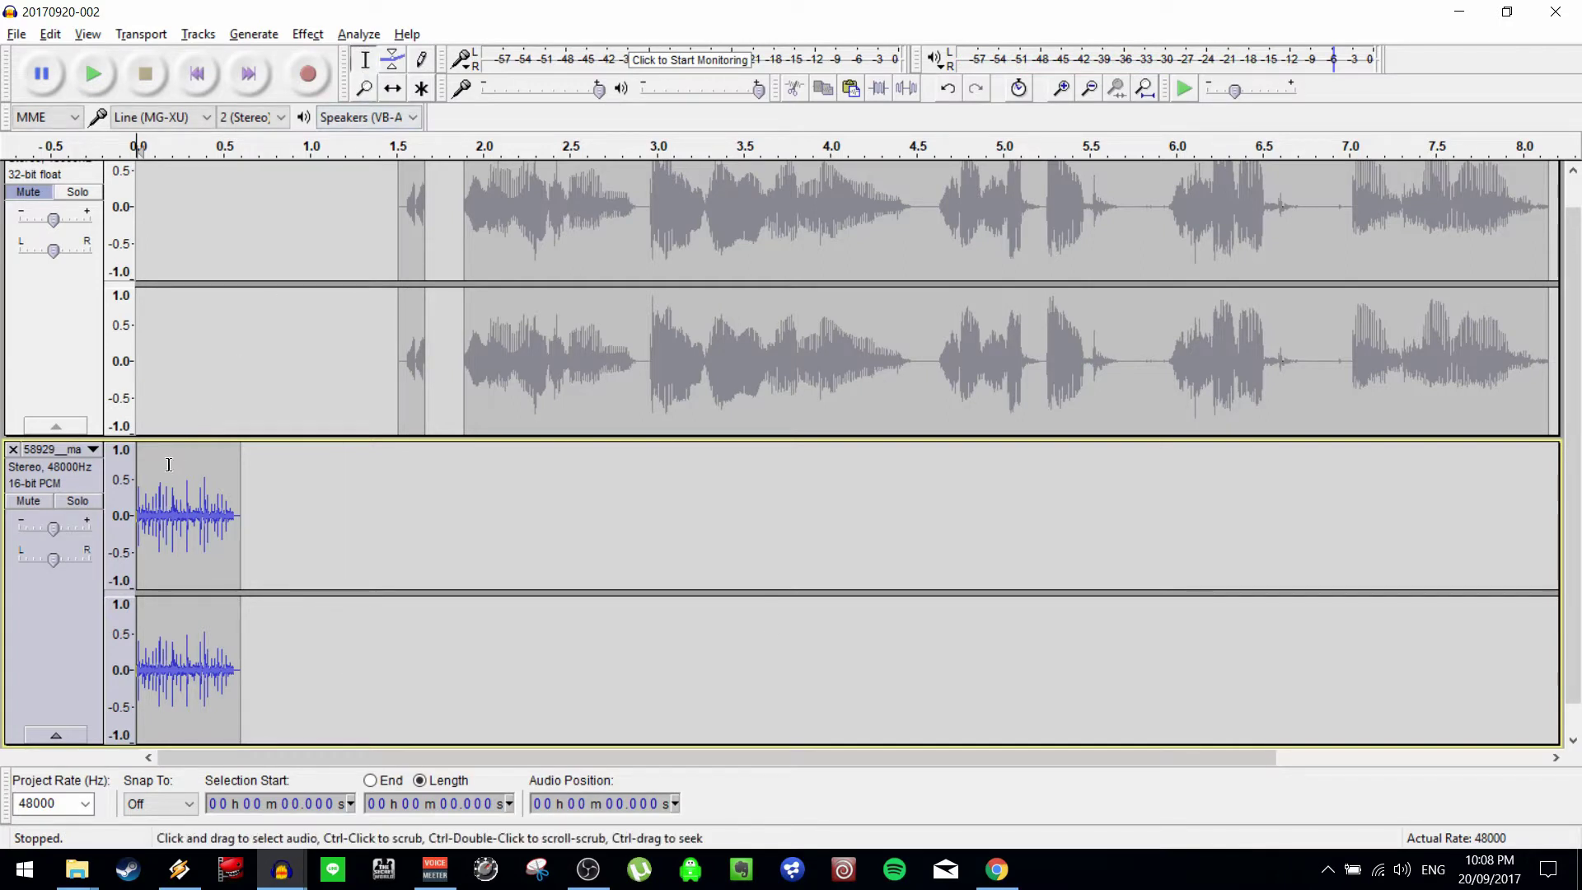
left_click(153, 519)
key("ctrl+1")
key("ctrl+1")
key("ctrl+1")
key("ctrl+1")
left_click_drag(255, 758, 230, 757)
key("ctrl+3")
key("ctrl+3")
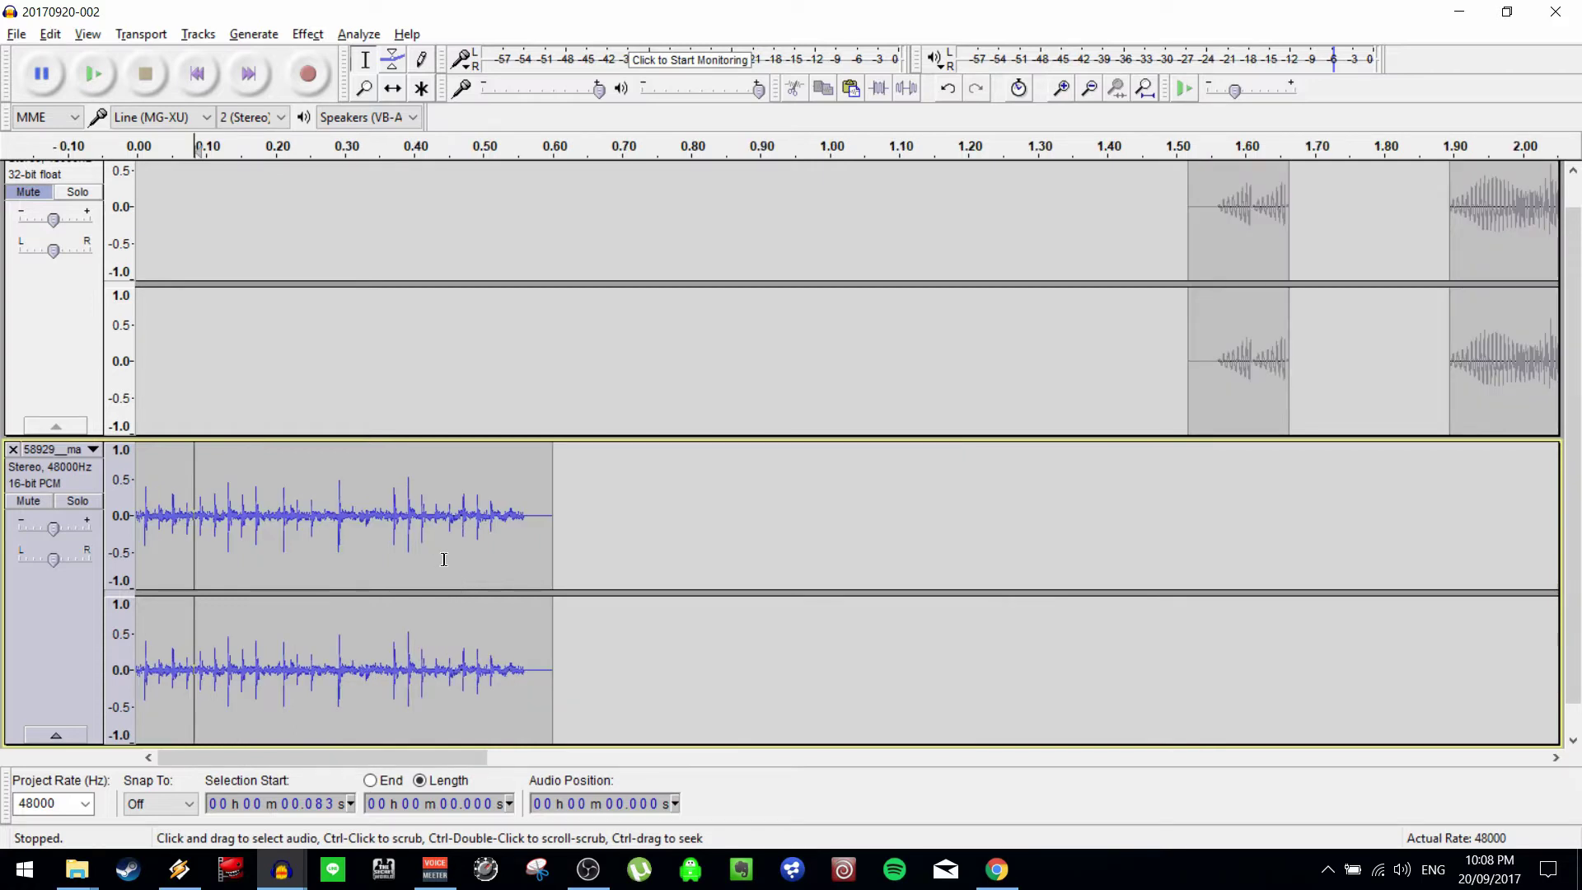
Delete the interference clip from 0.141 s onward and play the trimmed sound.
left_click(234, 500)
left_click_drag(234, 500, 581, 521)
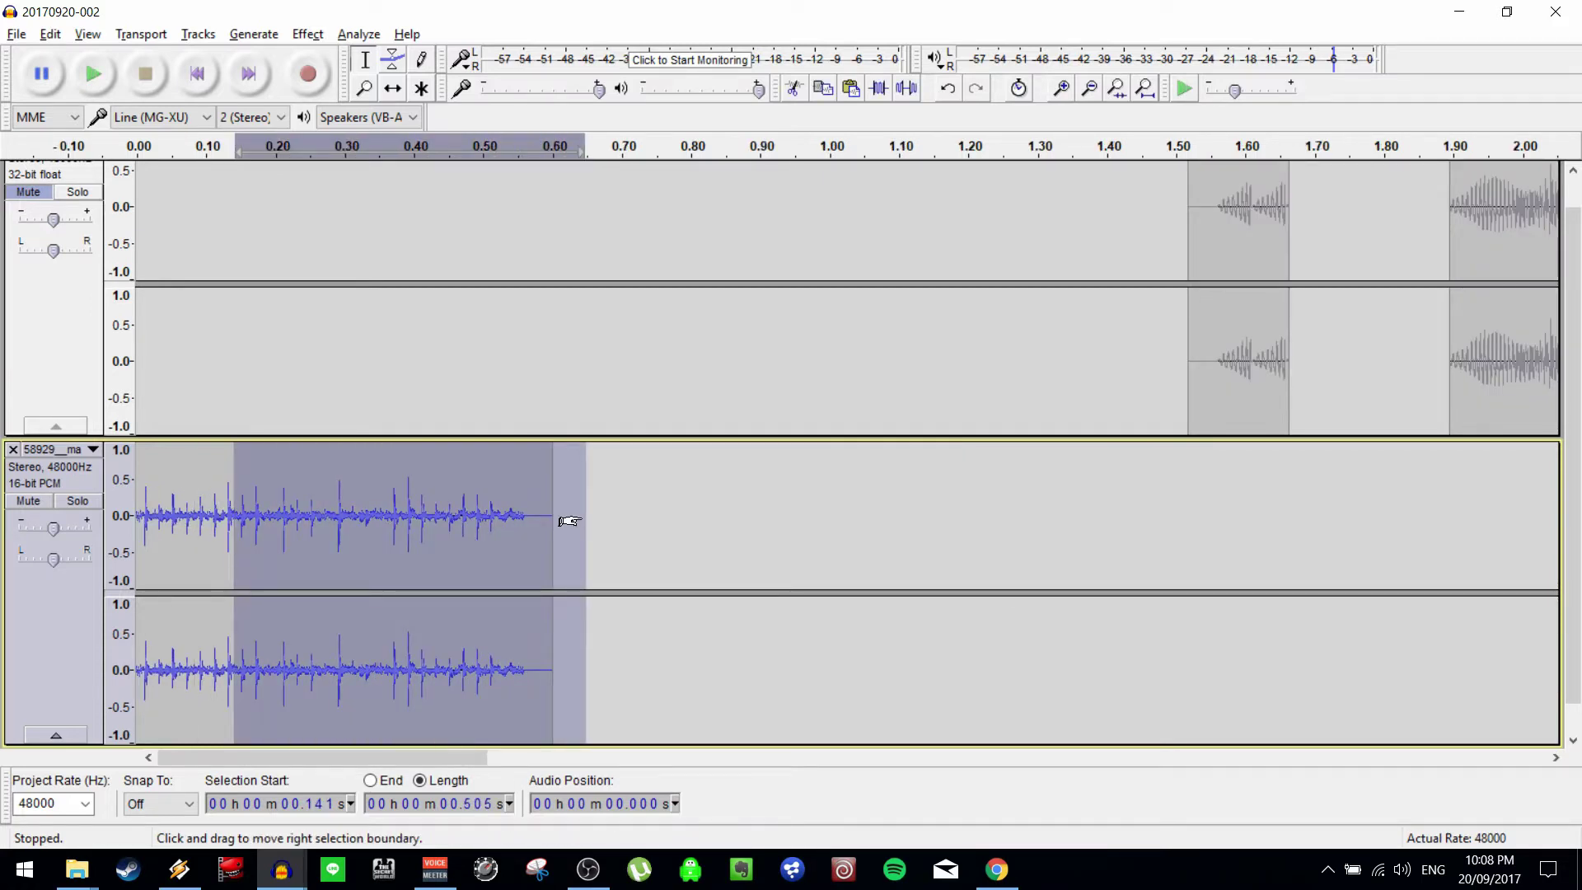
key("Delete")
left_click(210, 526)
key("Home")
key("space")
key("space")
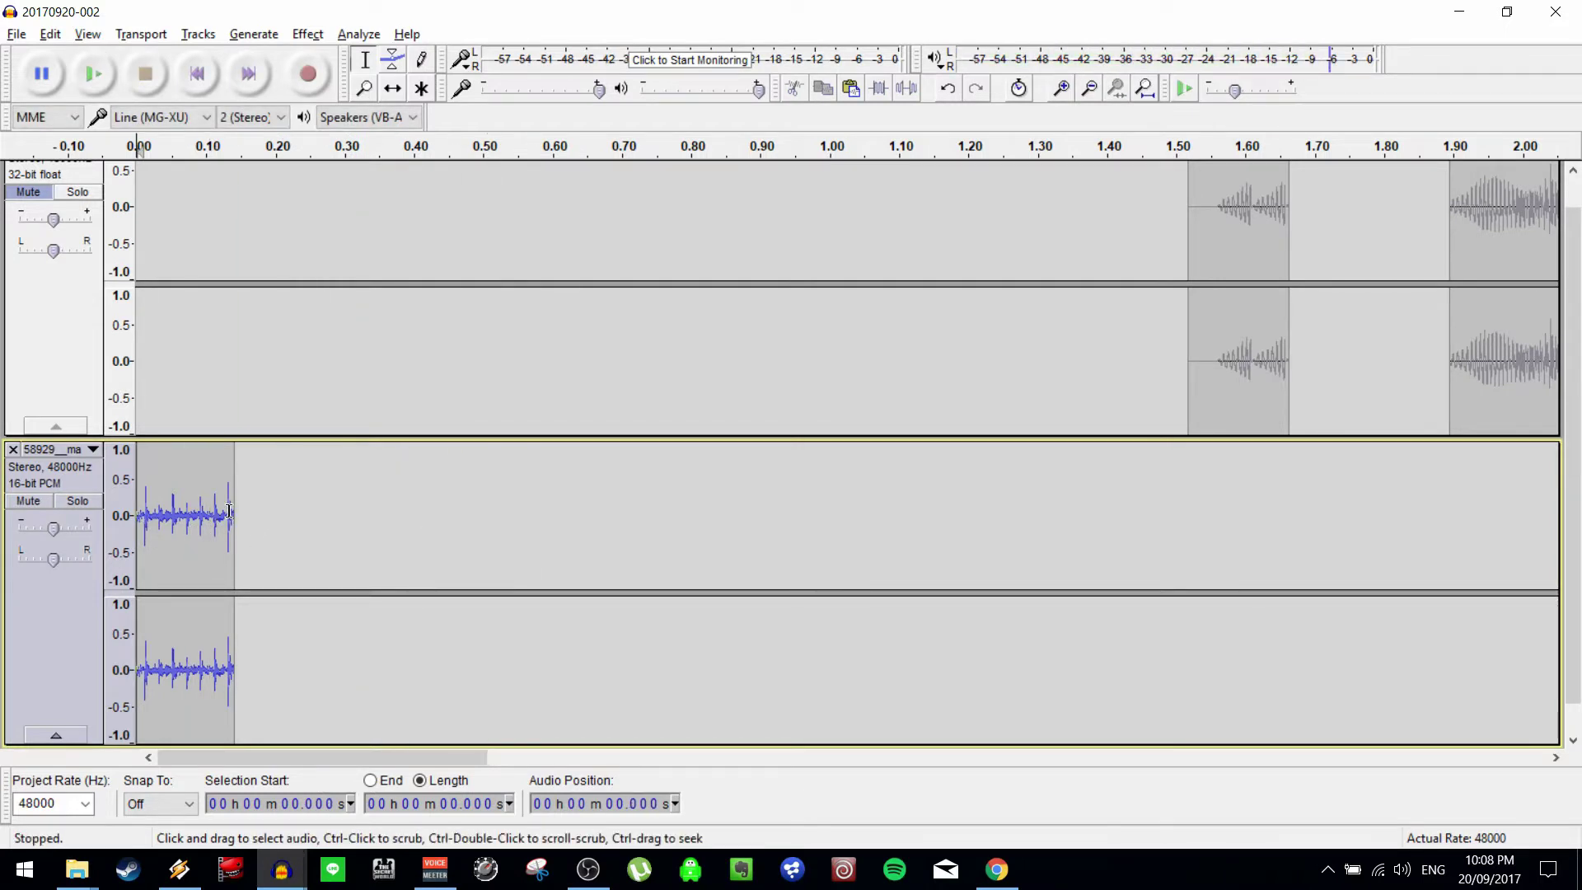
Zoom out to the whole project and unmute the vocal track.
key("ctrl+3")
key("ctrl+3")
key("ctrl+1")
key("ctrl+3")
left_click(28, 192)
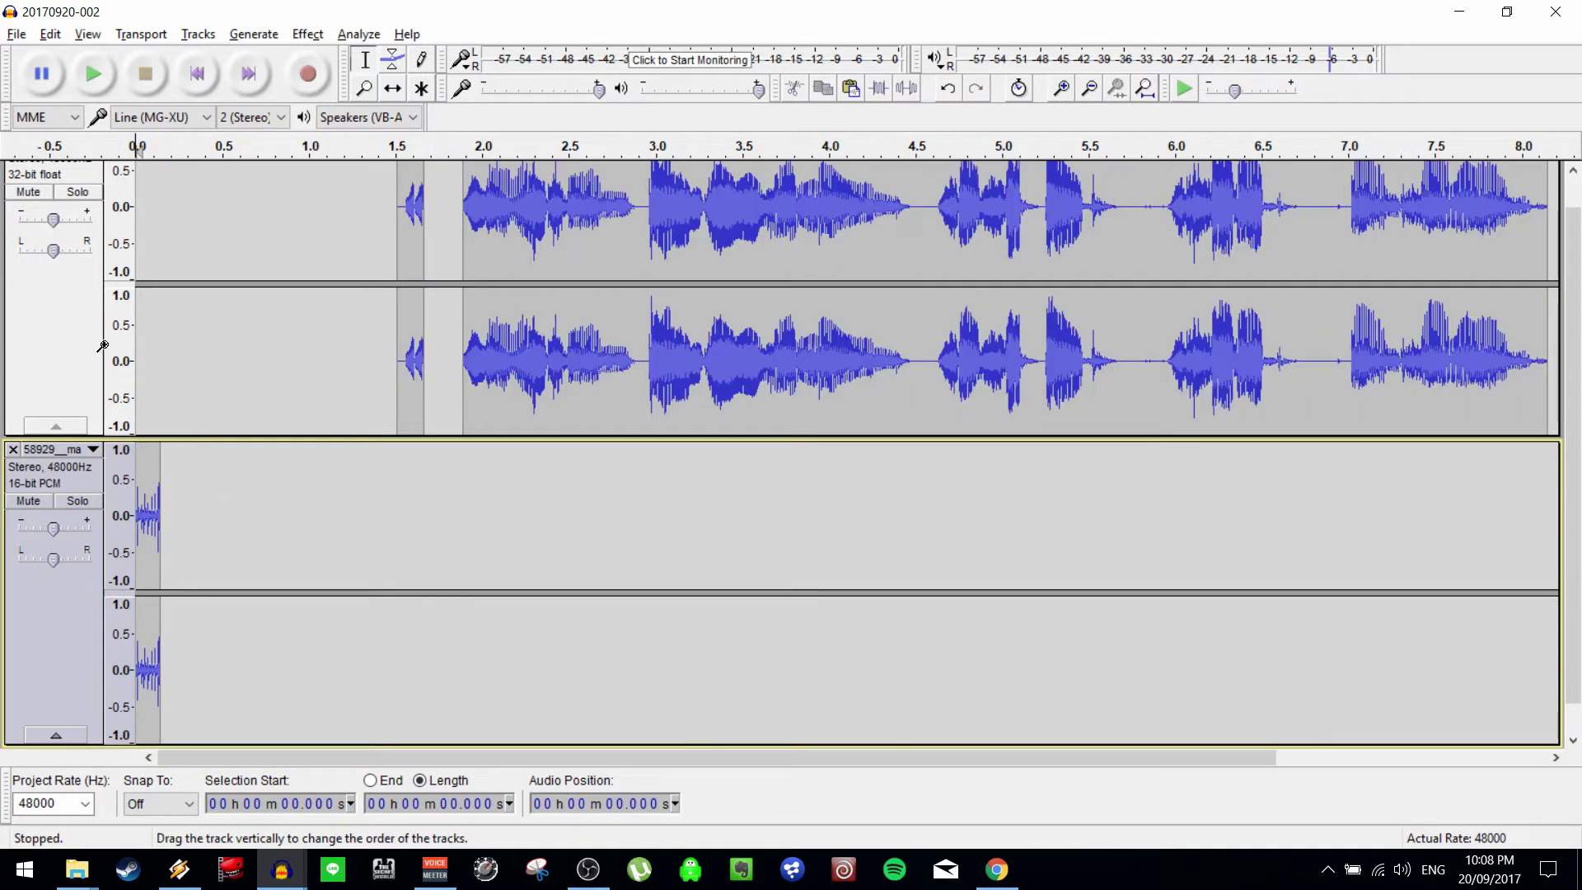
left_click(392, 89)
Move the interference clip into the vocal track near 1.5 s, then play from 1.08 s and 1.475 s.
left_click_drag(153, 528, 418, 269)
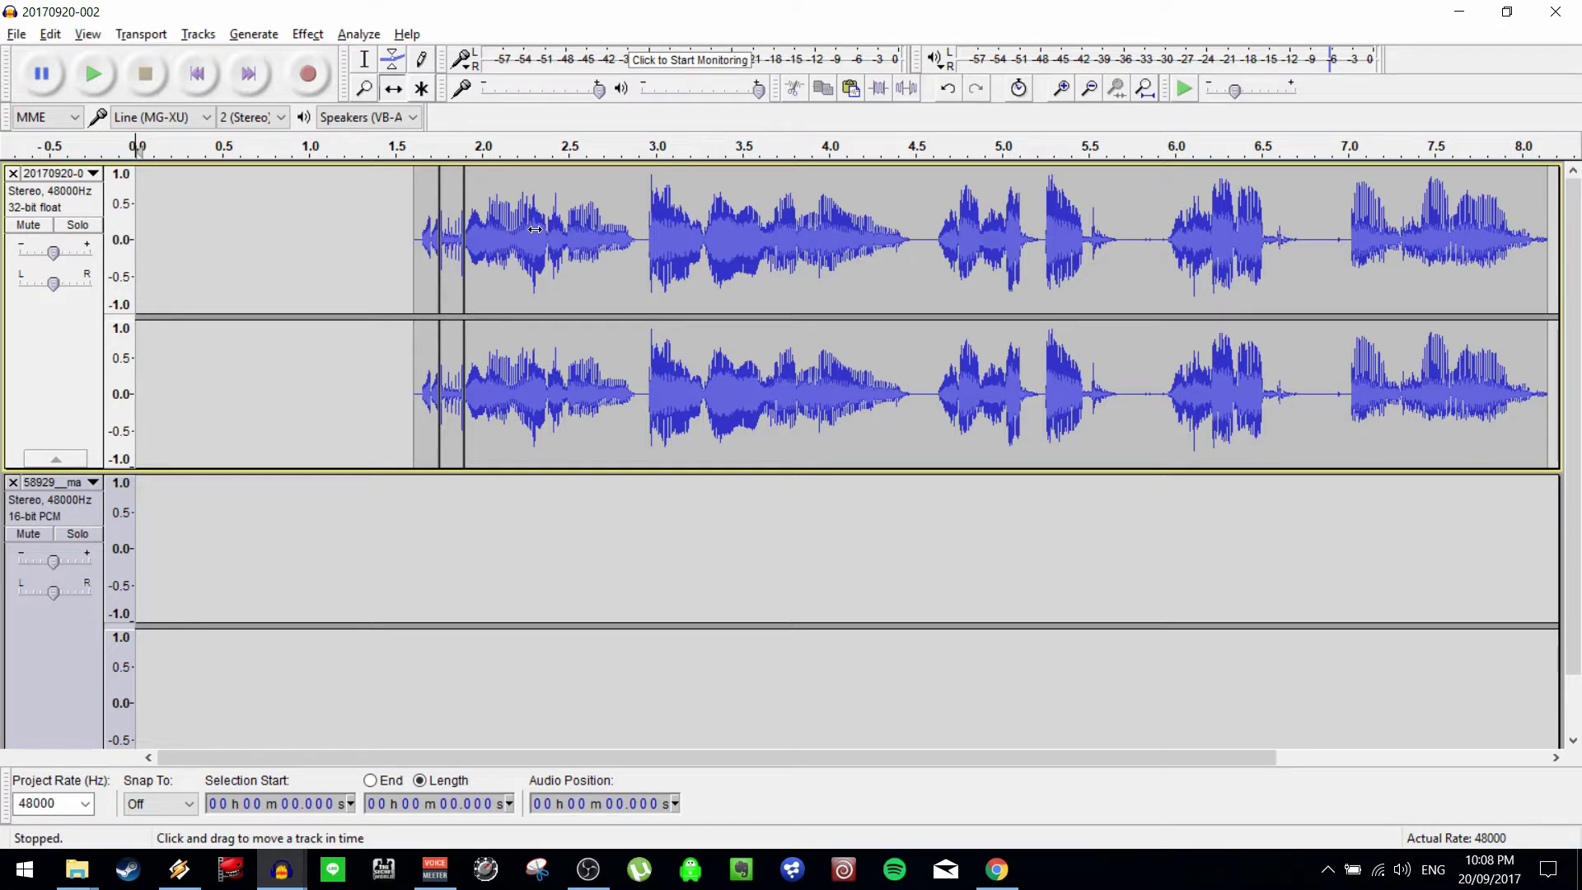
left_click(365, 59)
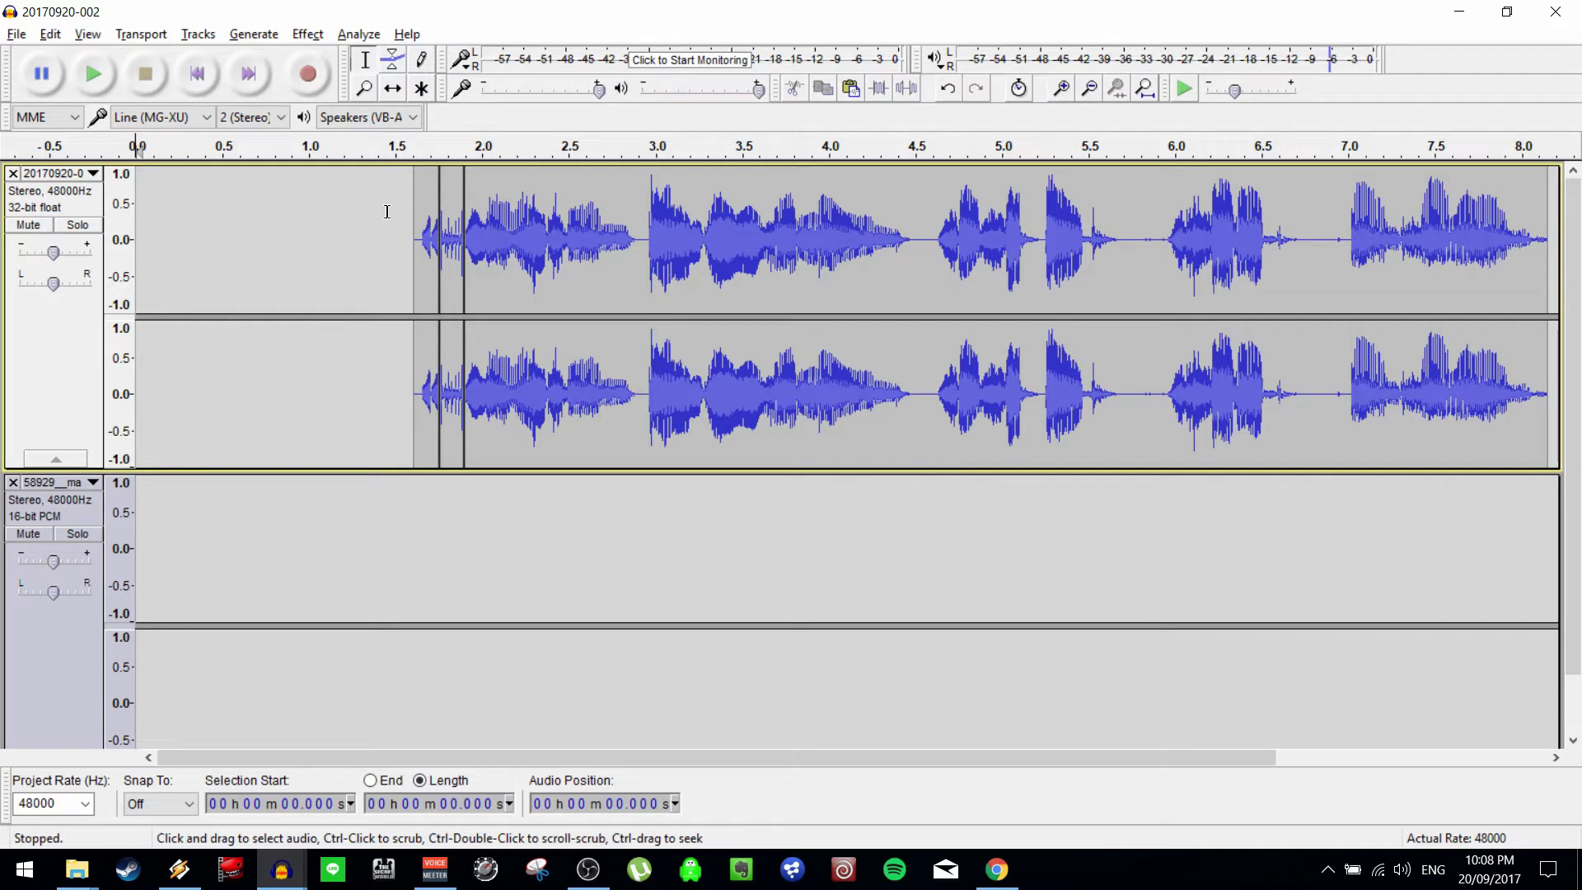
left_click(323, 205)
key("space")
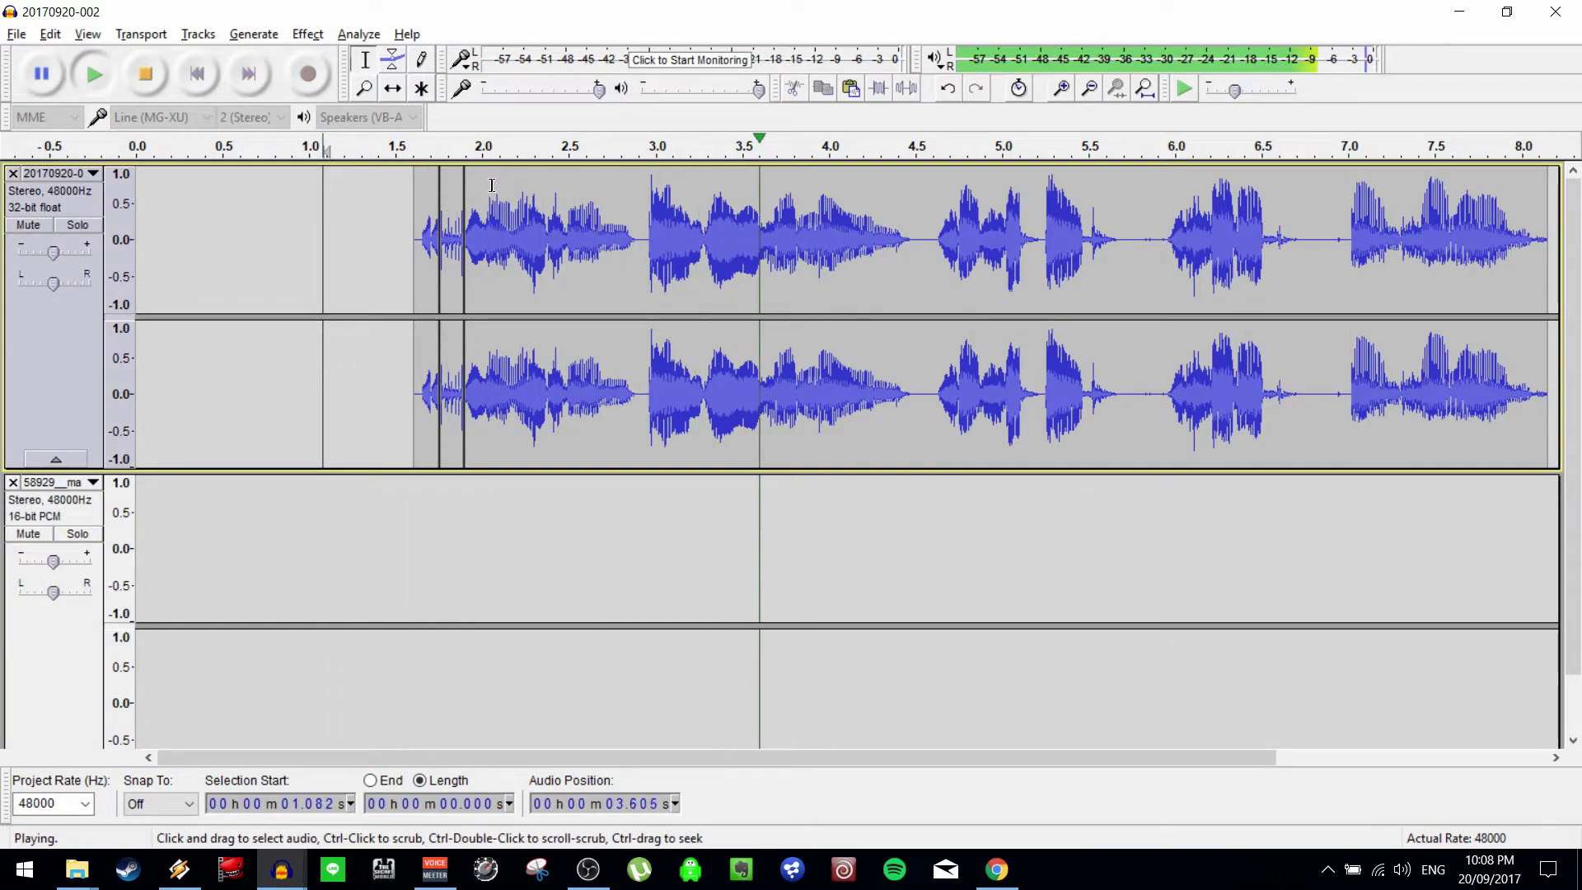
key("space")
left_click(392, 219)
key("space")
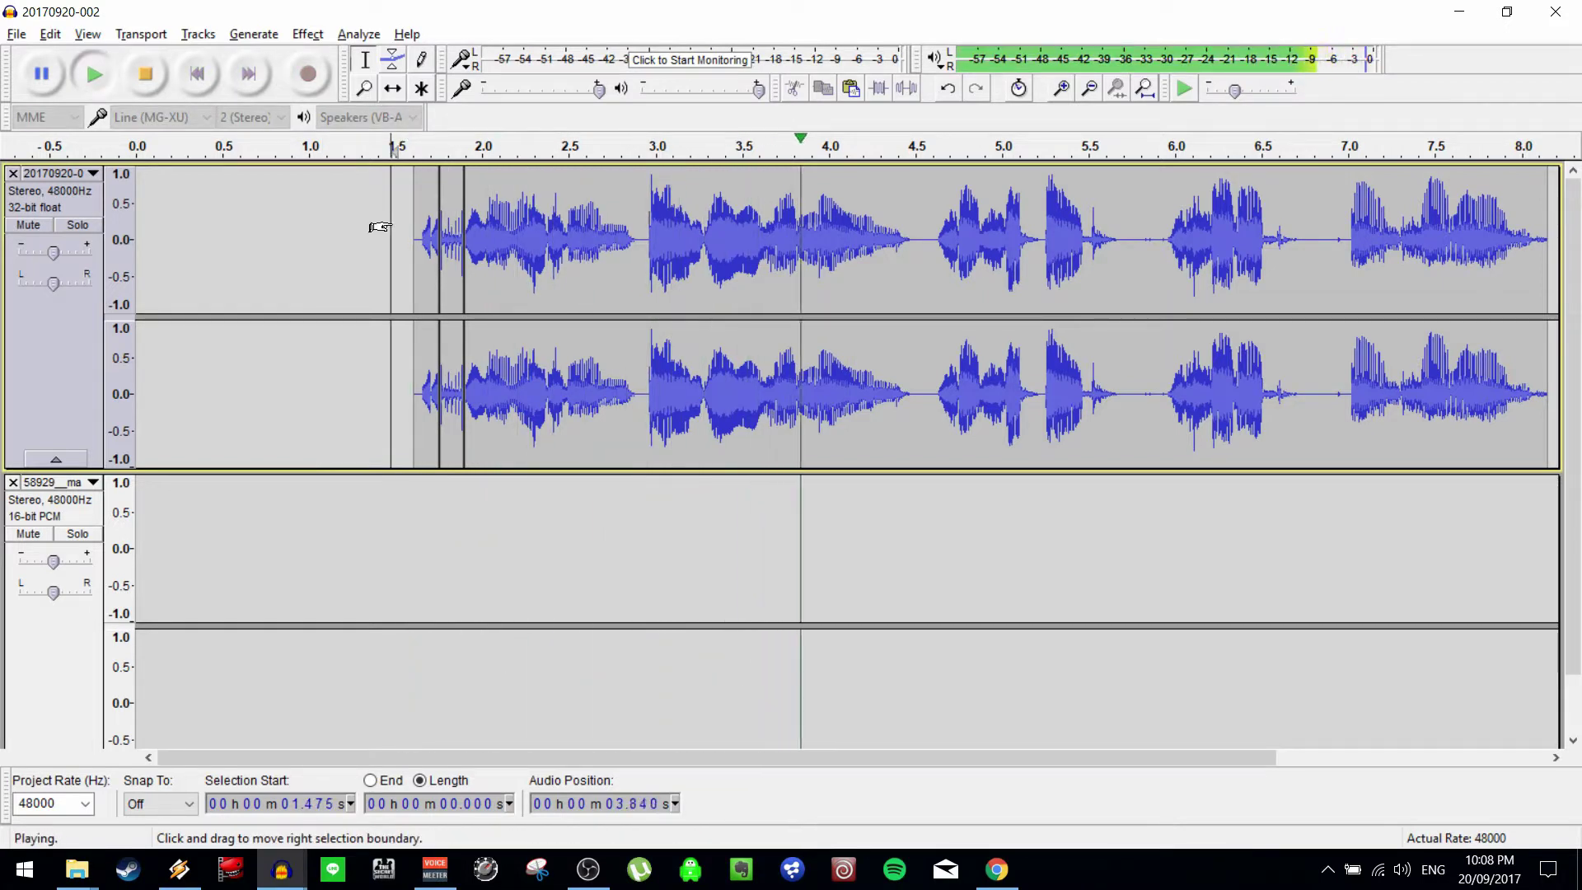
key("space")
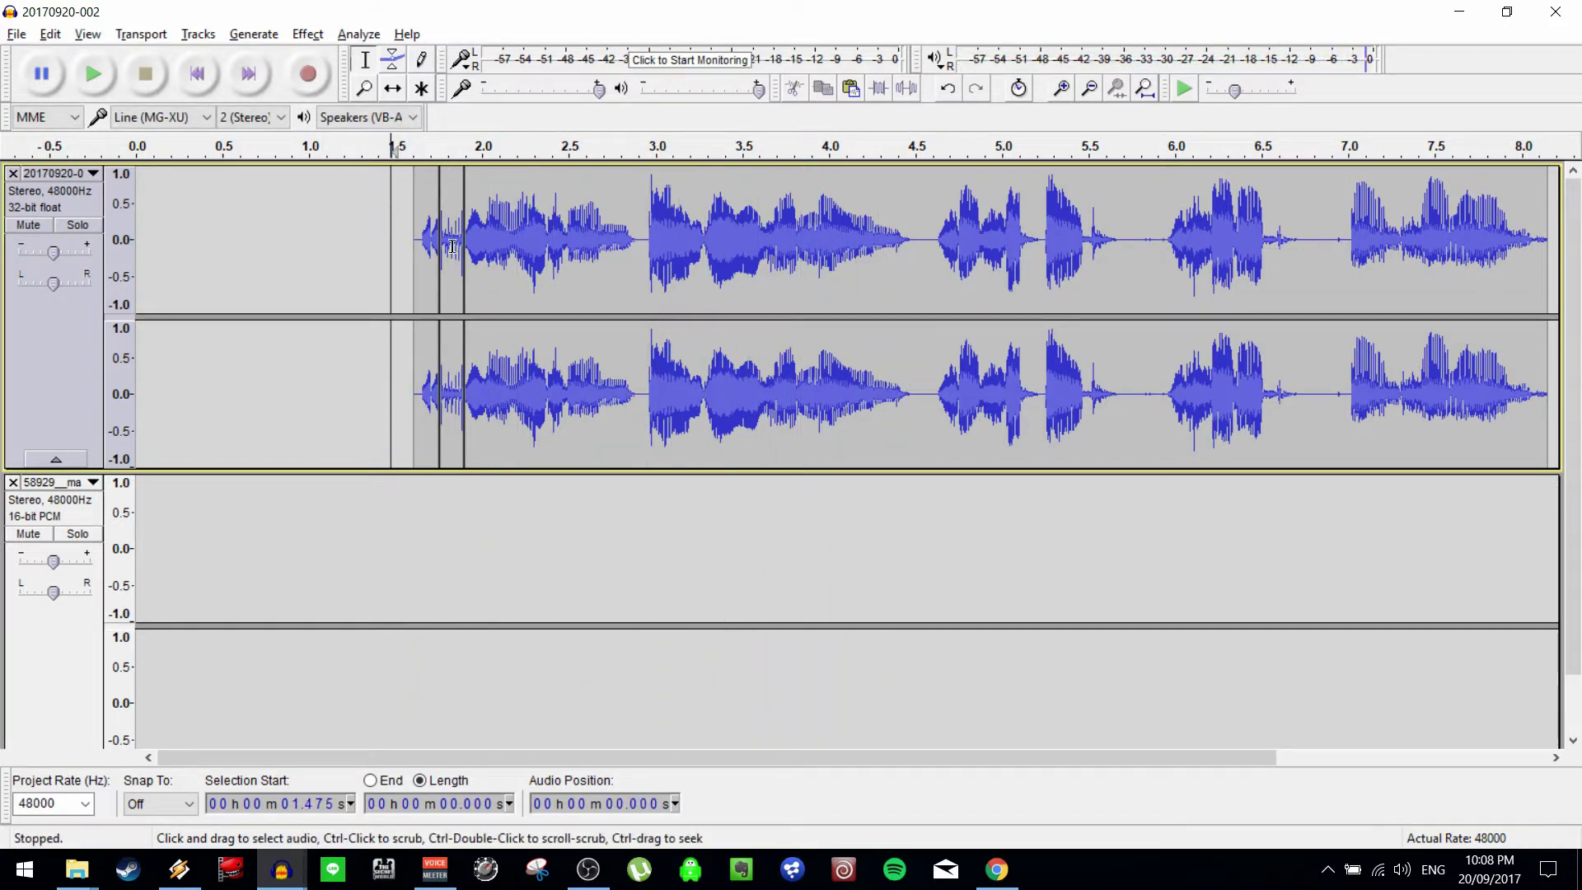
scroll(451, 262, "up", 2)
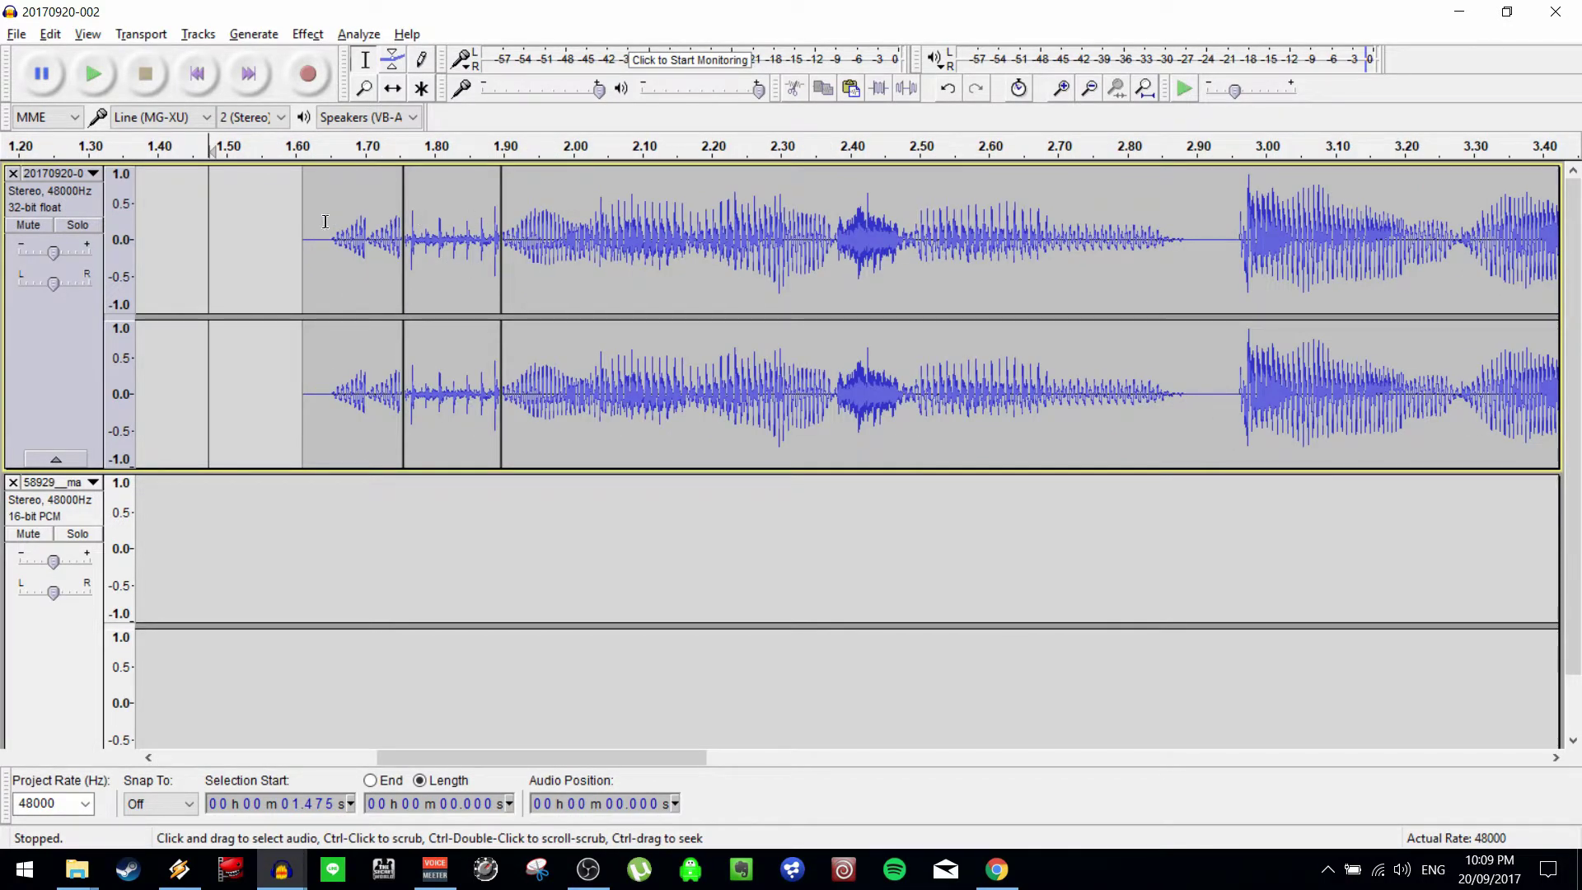
Delete 1.577–1.755 s, paste copies of the 0.065 s fragment near 1.519 s, and butt the clips together.
left_click_drag(281, 221, 379, 214)
key("Delete")
key("ctrl+c")
left_click(257, 210)
key("ctrl+v")
left_click(240, 221)
key("ctrl+v")
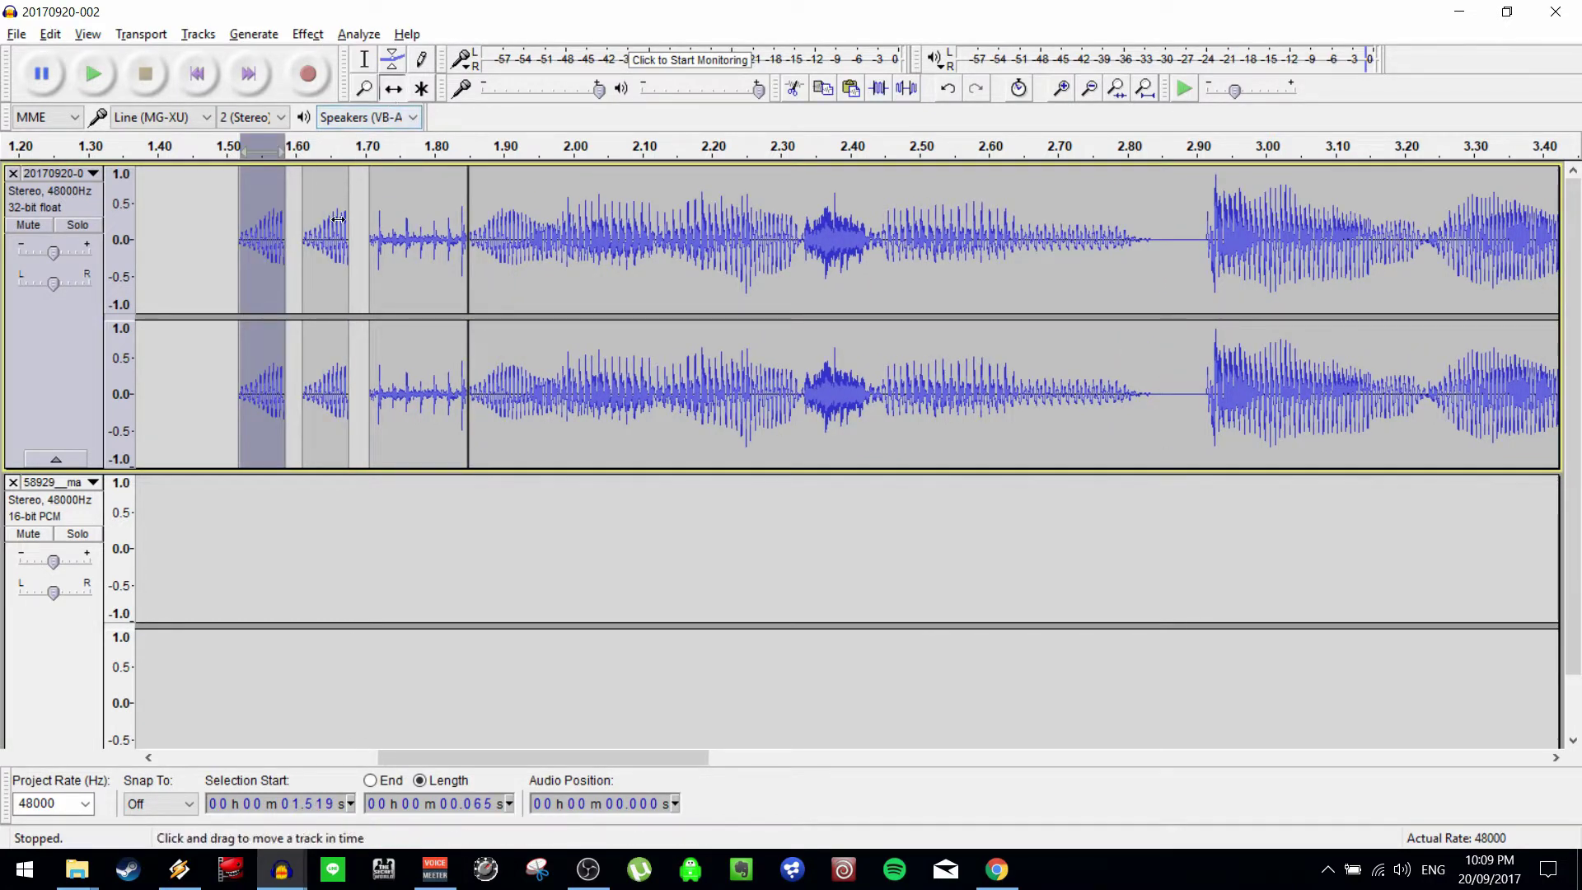
left_click_drag(335, 222, 358, 225)
left_click_drag(262, 223, 302, 223)
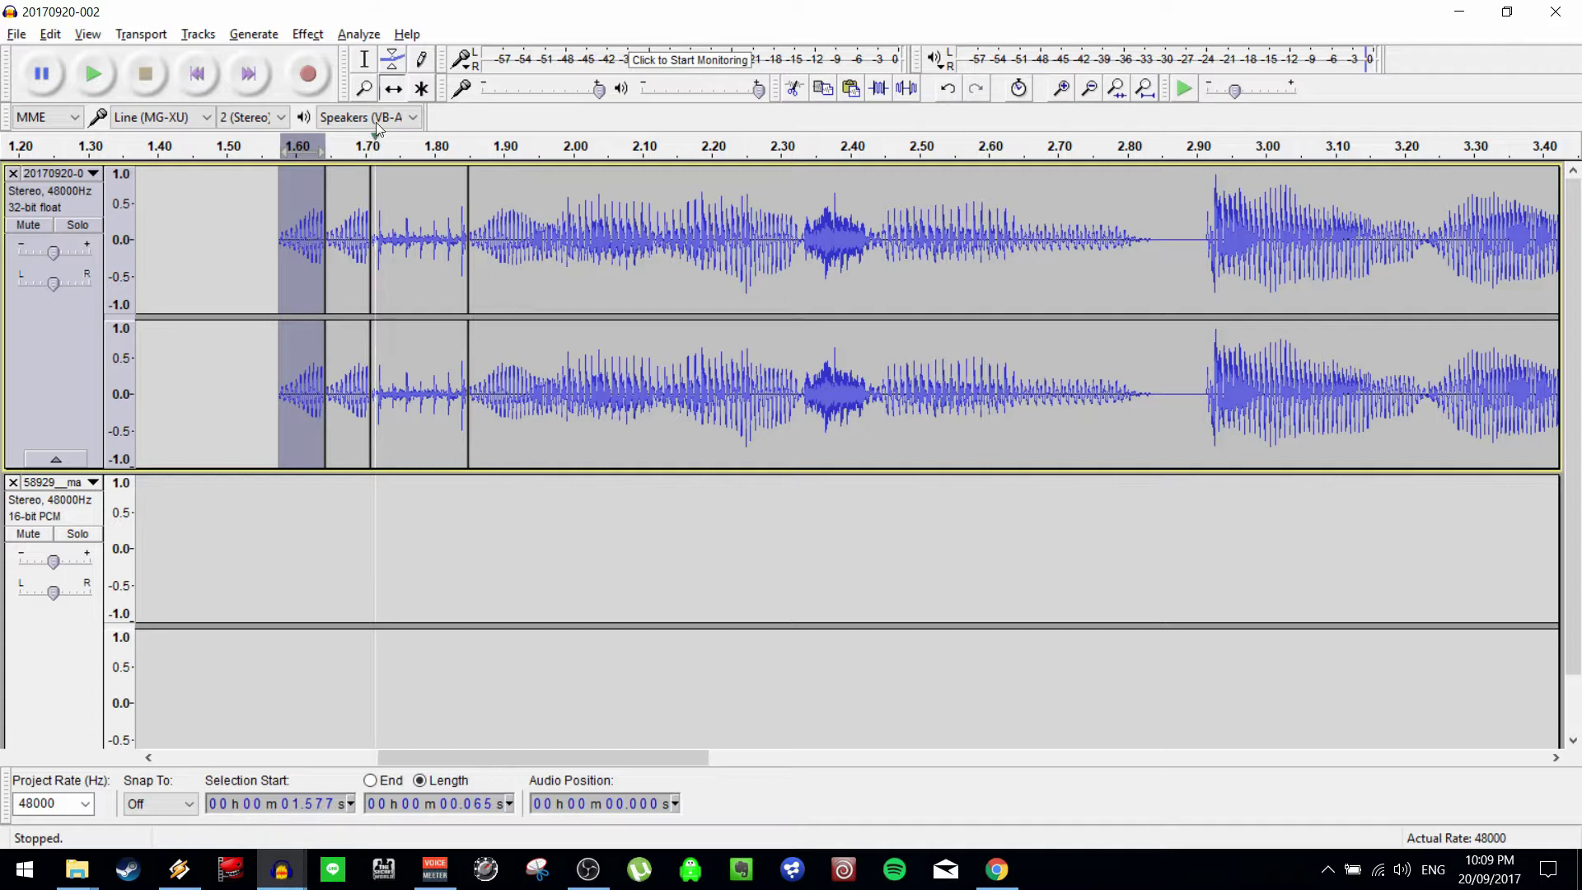
Play the reworked opening from 1.524 s, then fit the whole project in view.
left_click(364, 60)
left_click(245, 221)
key("space")
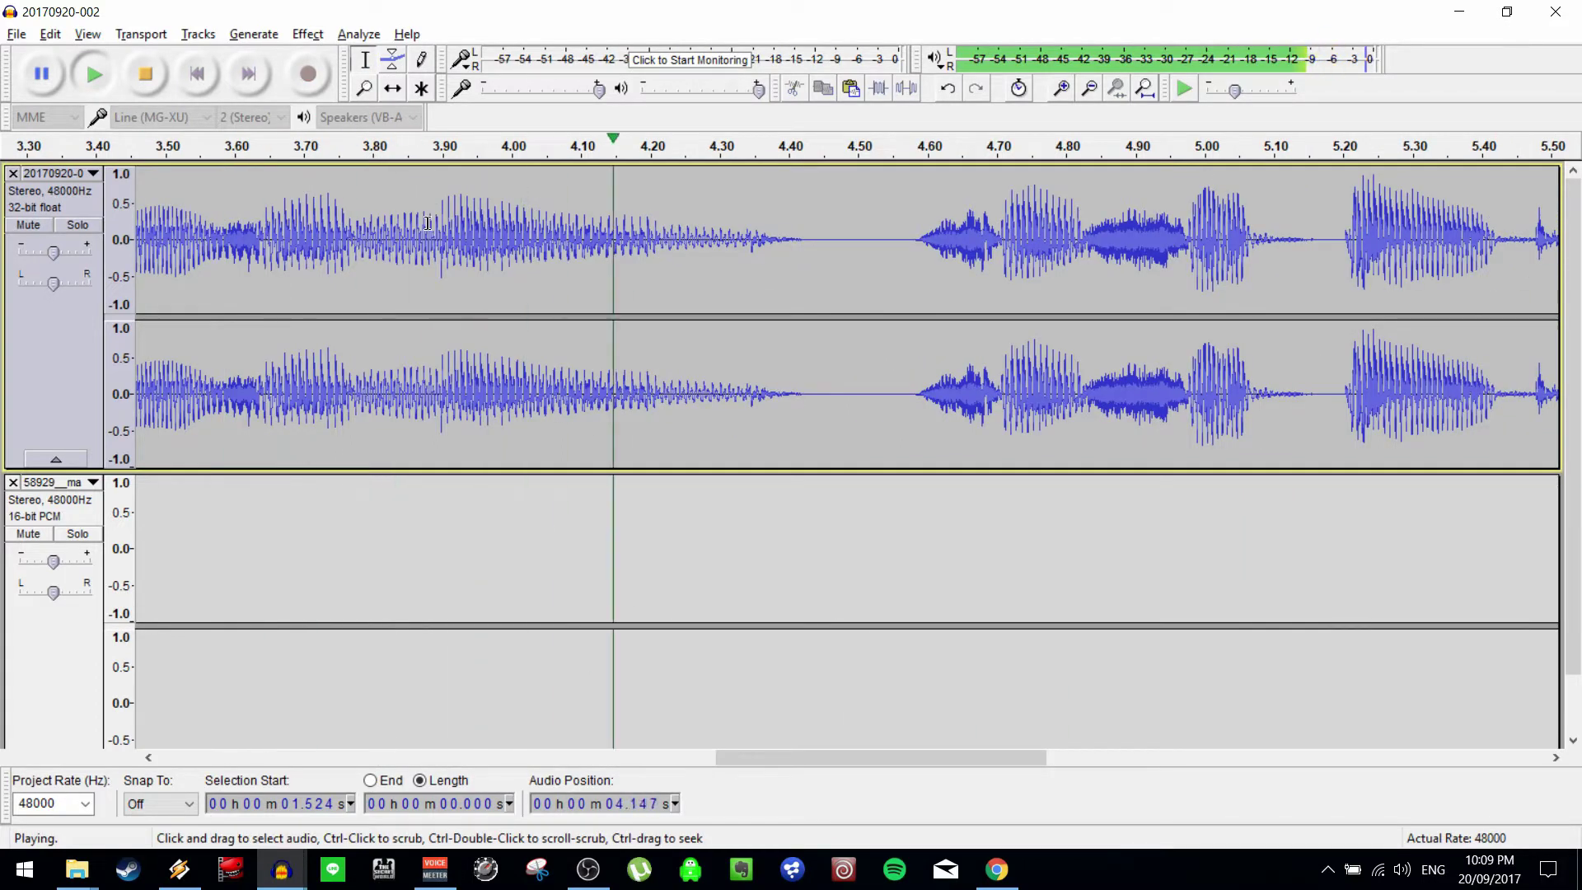
key("space")
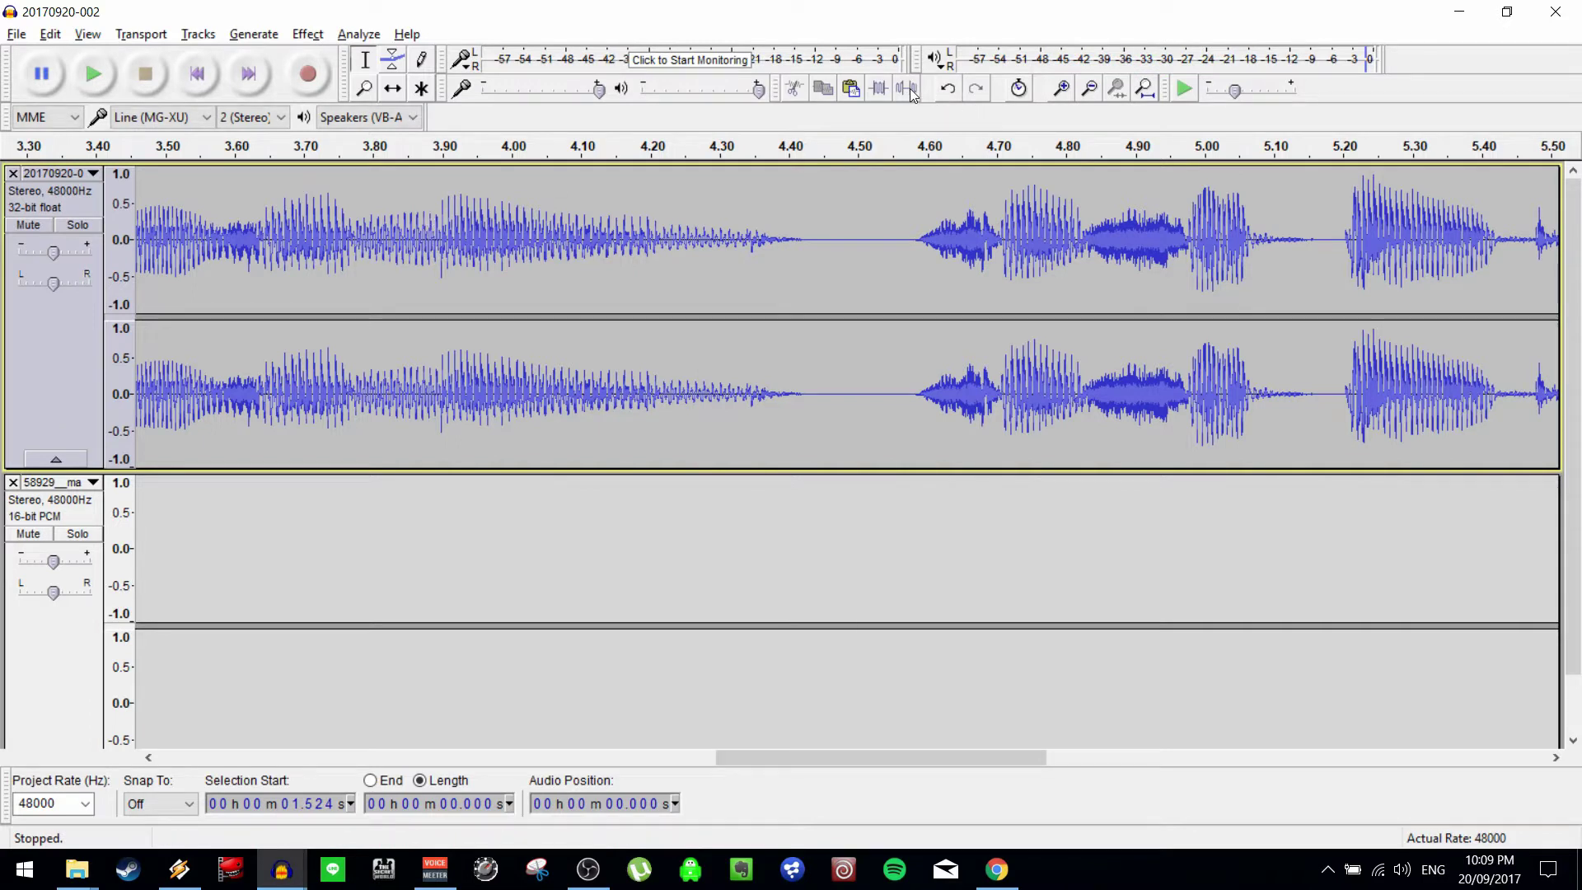
left_click(1145, 88)
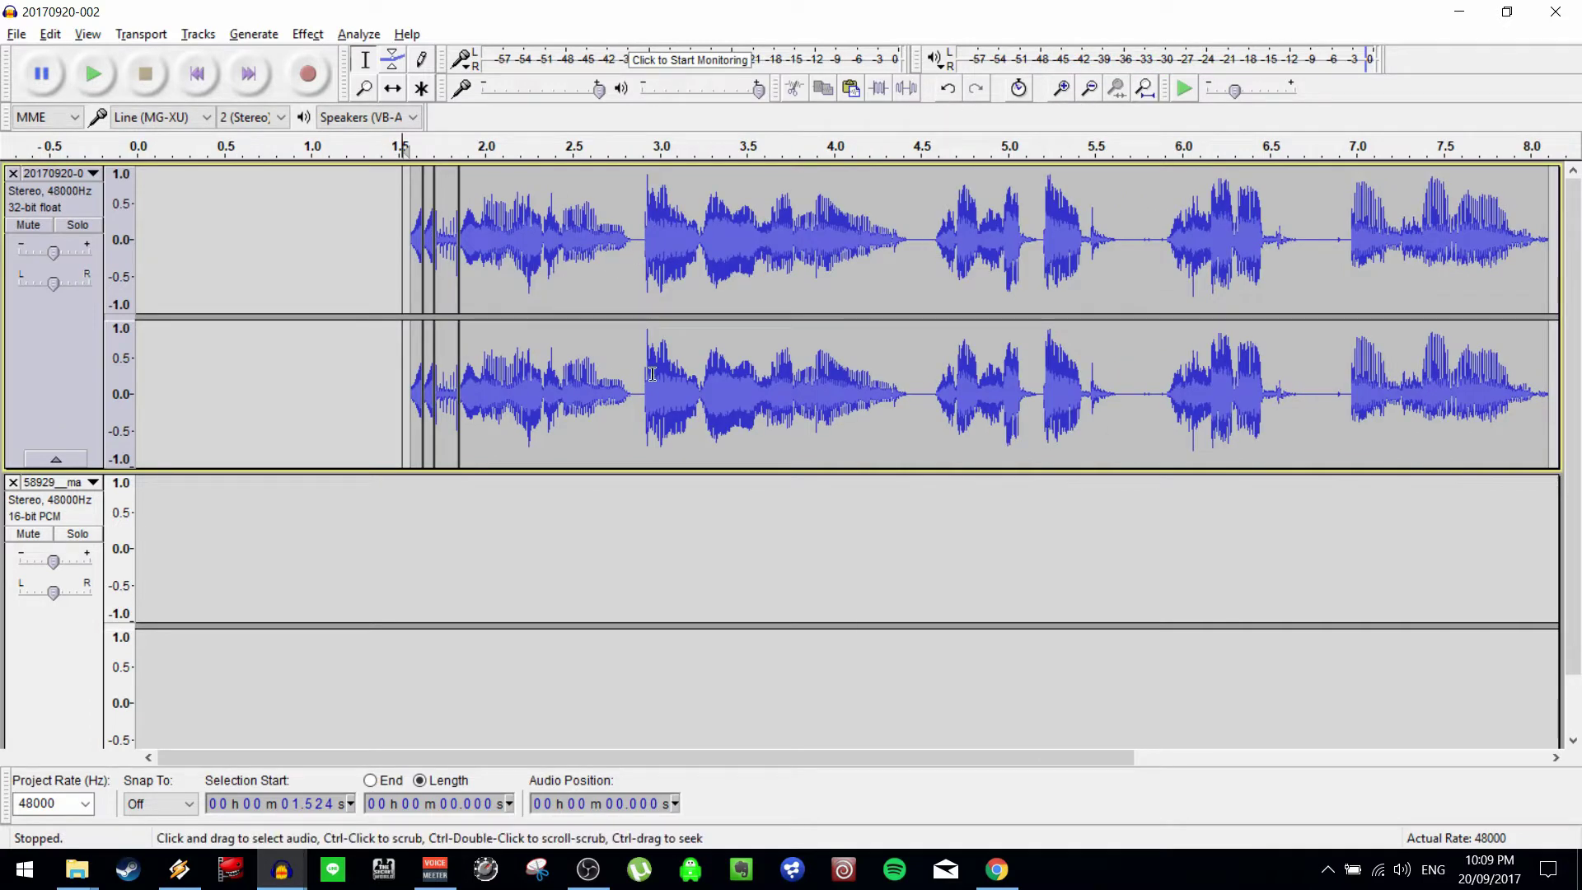
Close the empty second track.
left_click(742, 531)
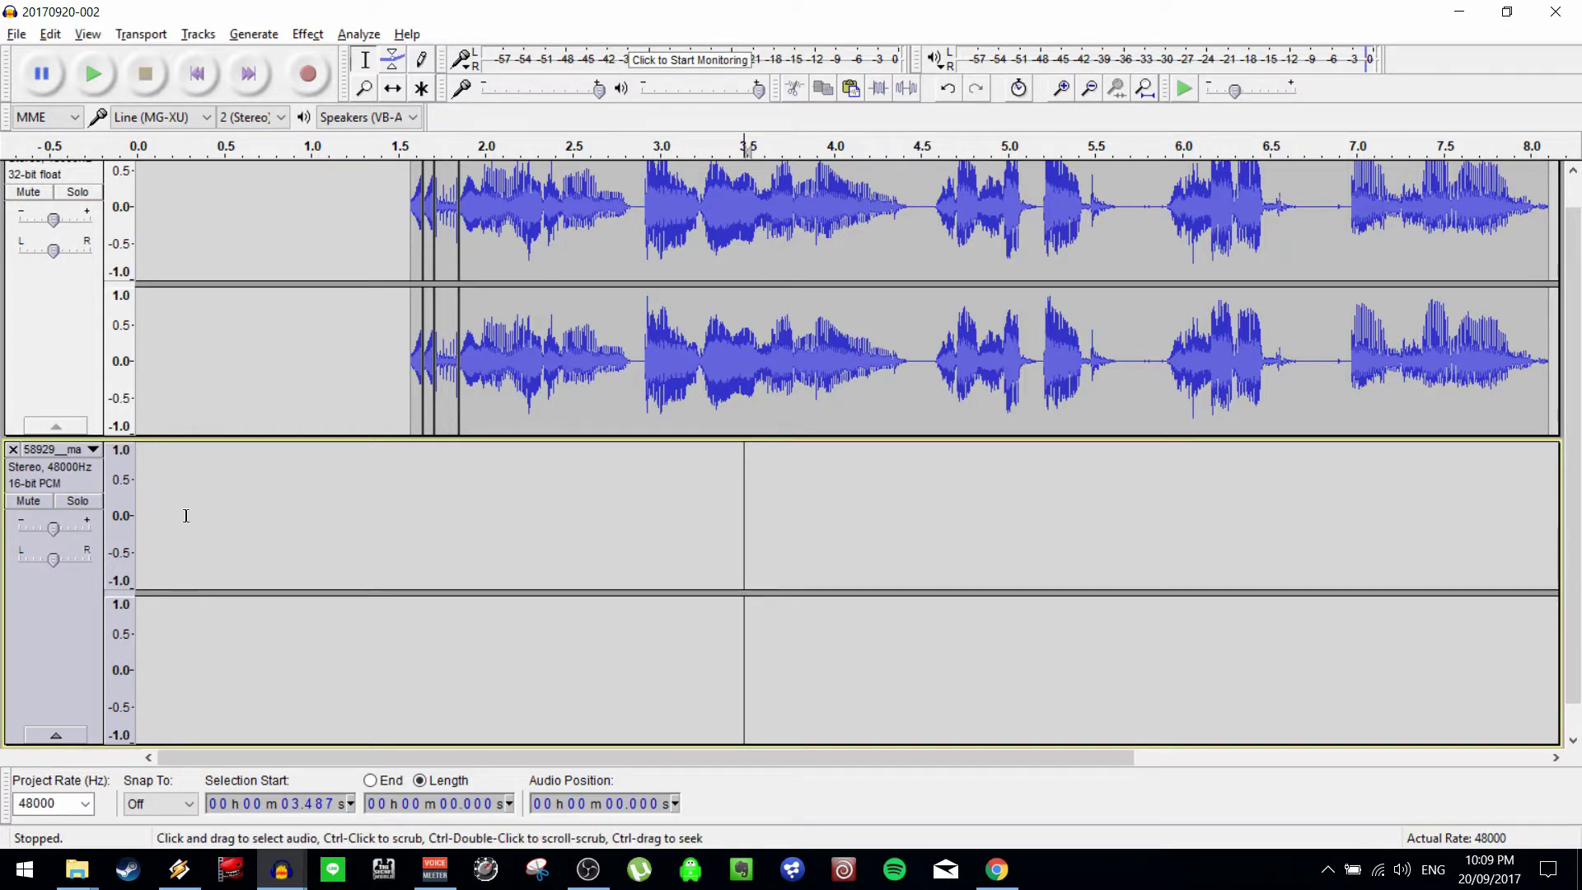
scroll(248, 511, "up", 1)
left_click(14, 482)
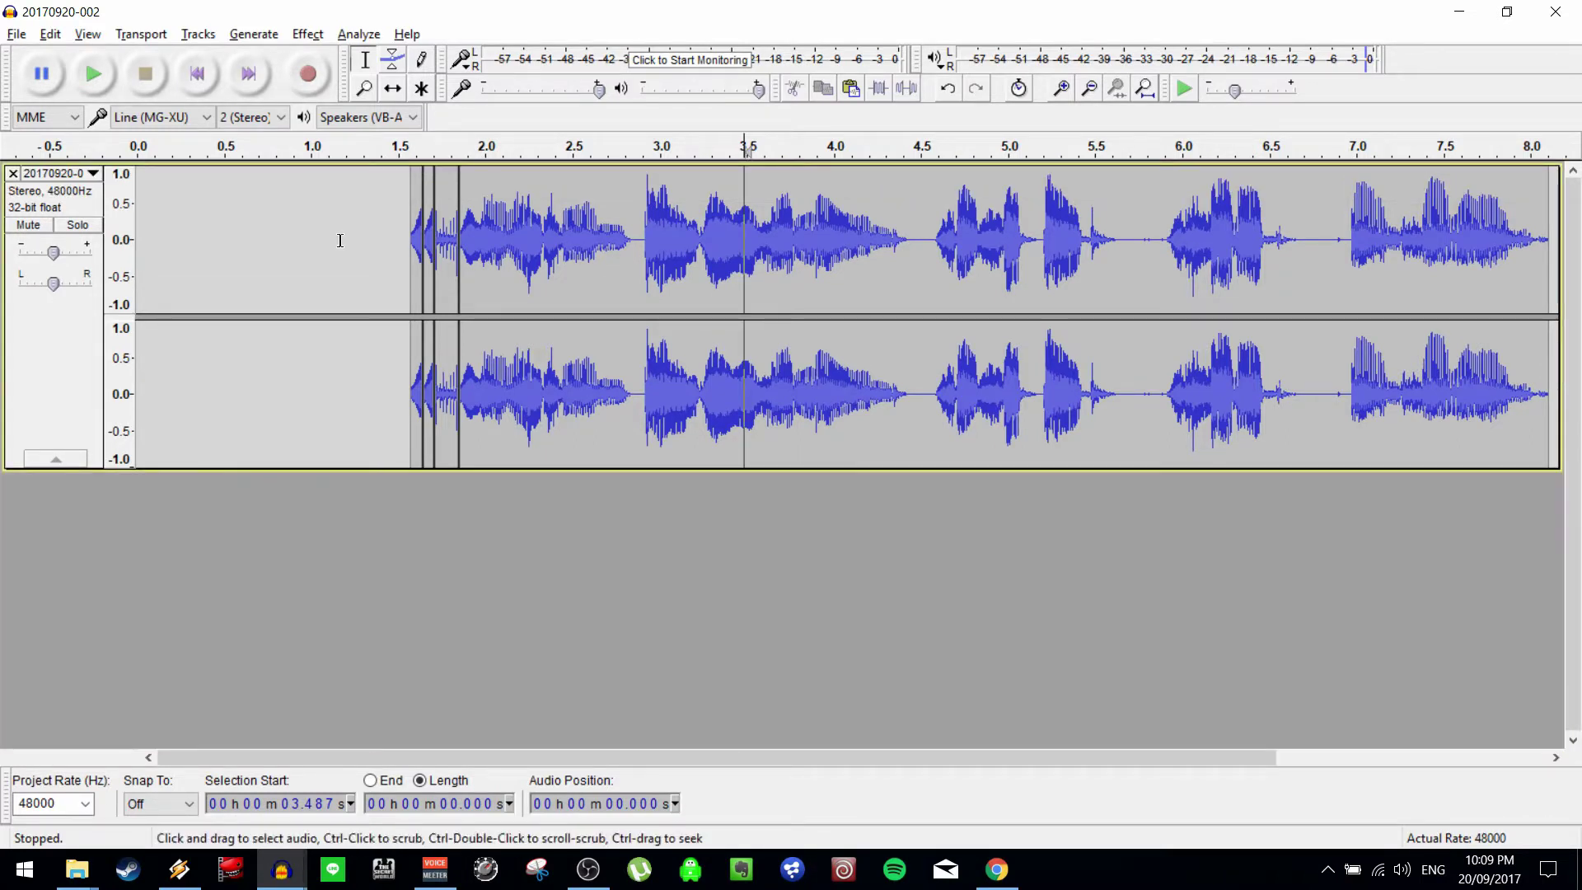
Add a new empty stereo track below the vocal.
left_click(191, 35)
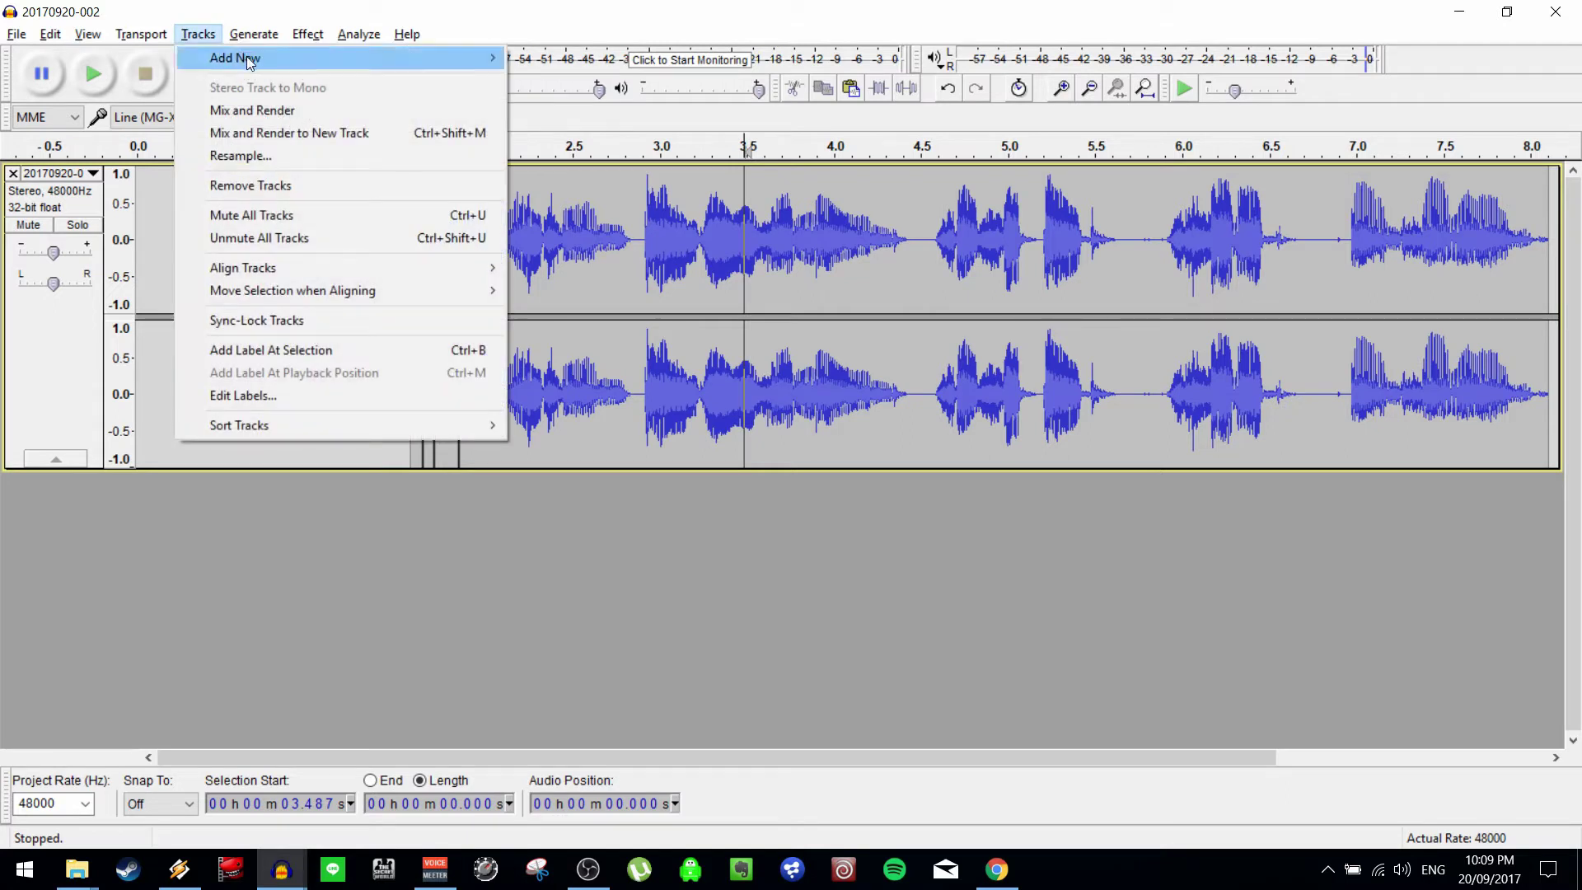
mouse_move(251, 57)
left_click(583, 78)
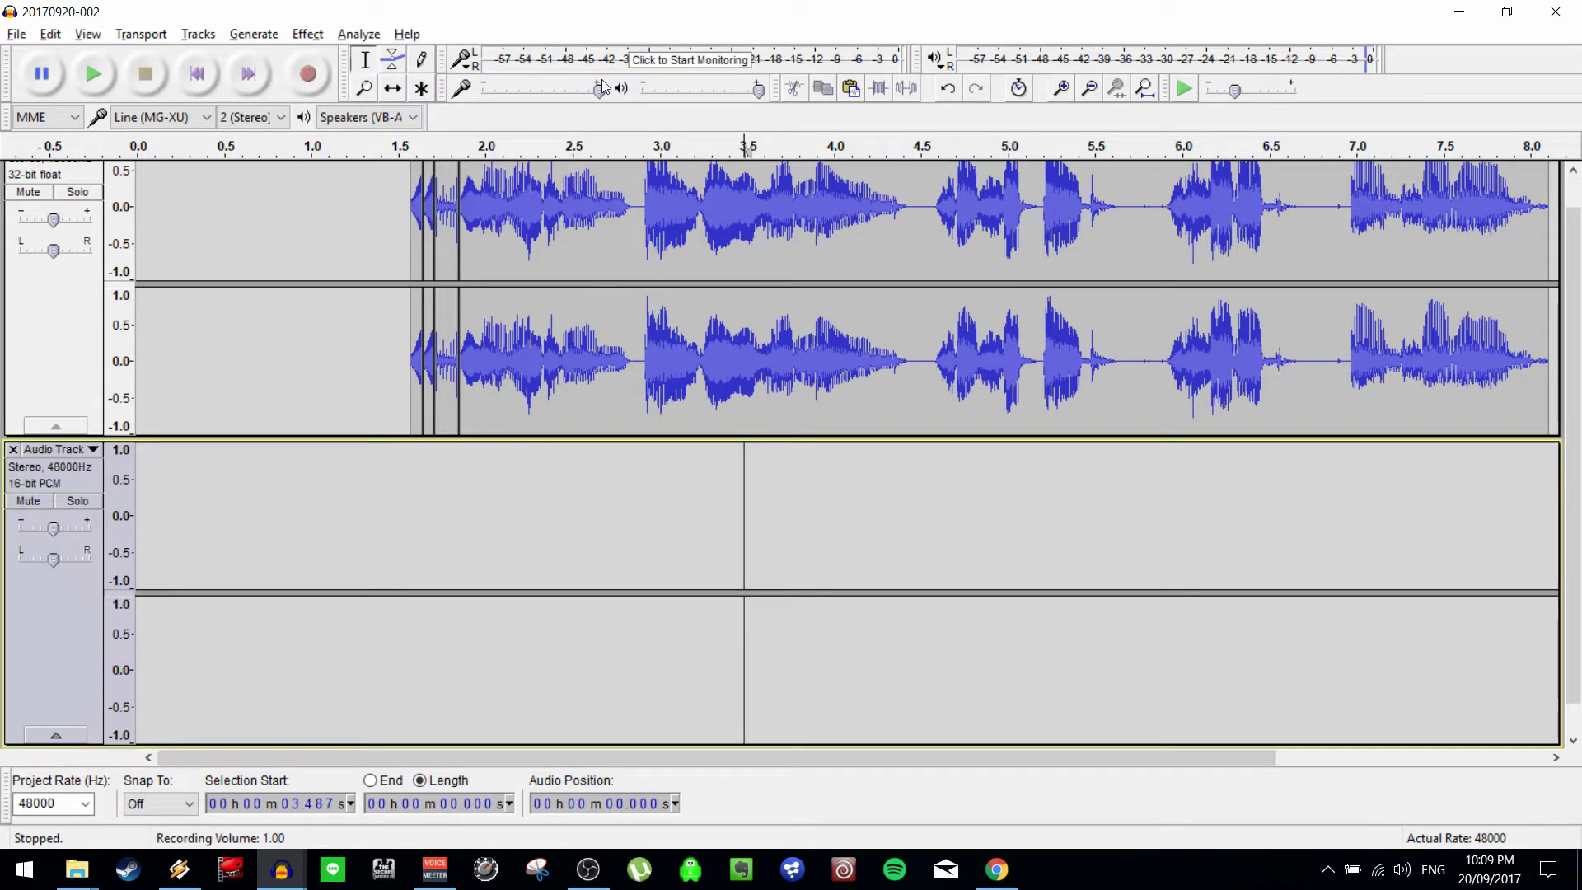
scroll(857, 381, "up", 1)
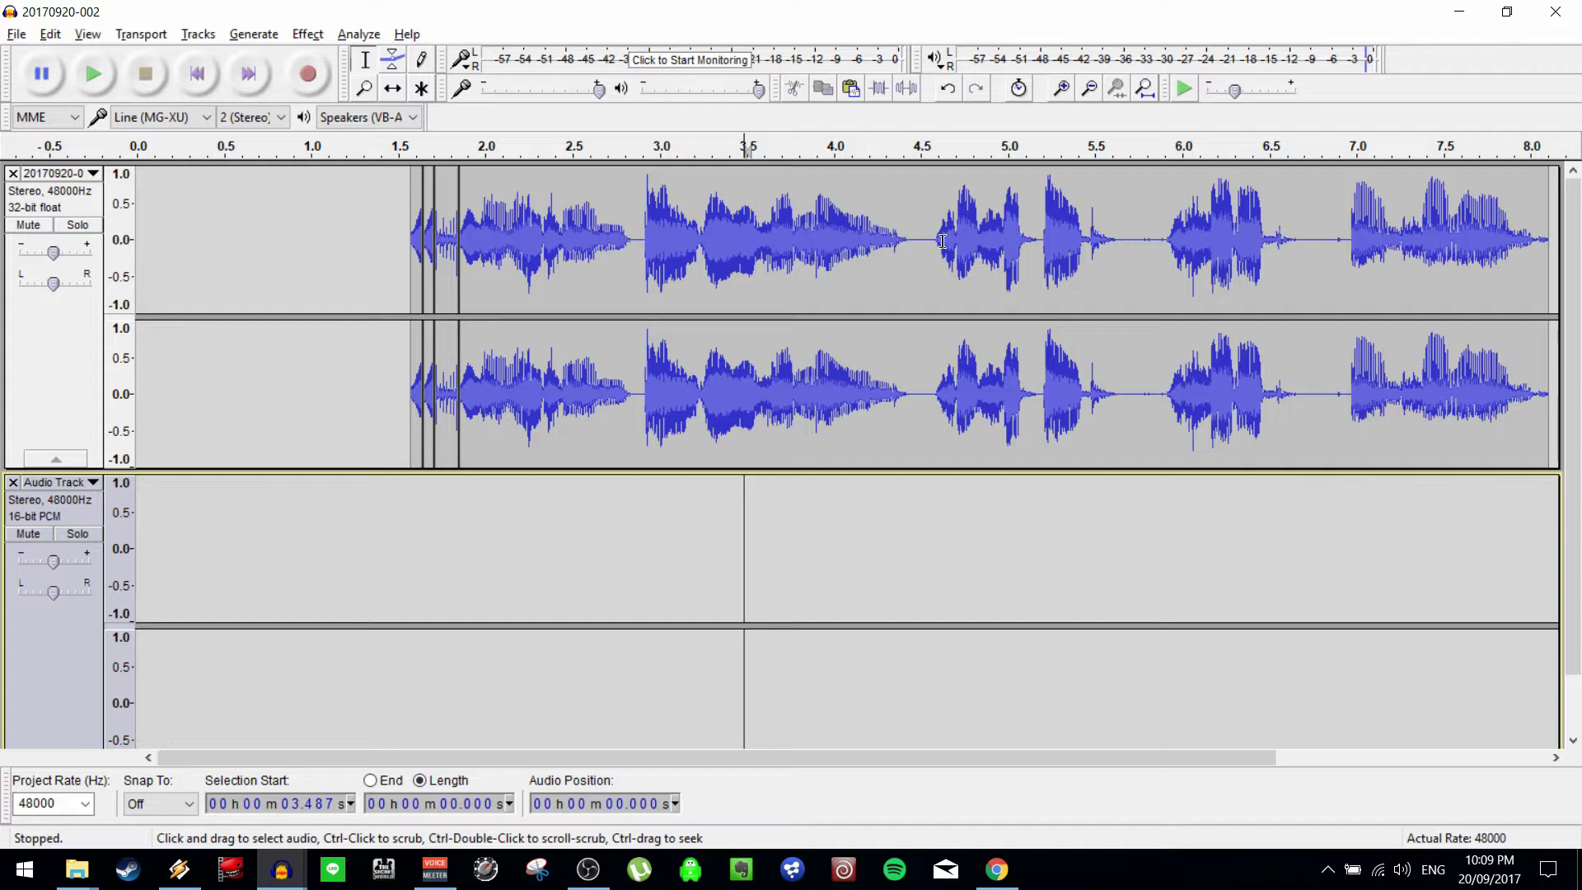
Cut the vocal from 4.5 s to its end and paste it into Audio Track at about 4.26 s.
left_click(635, 239)
key("space")
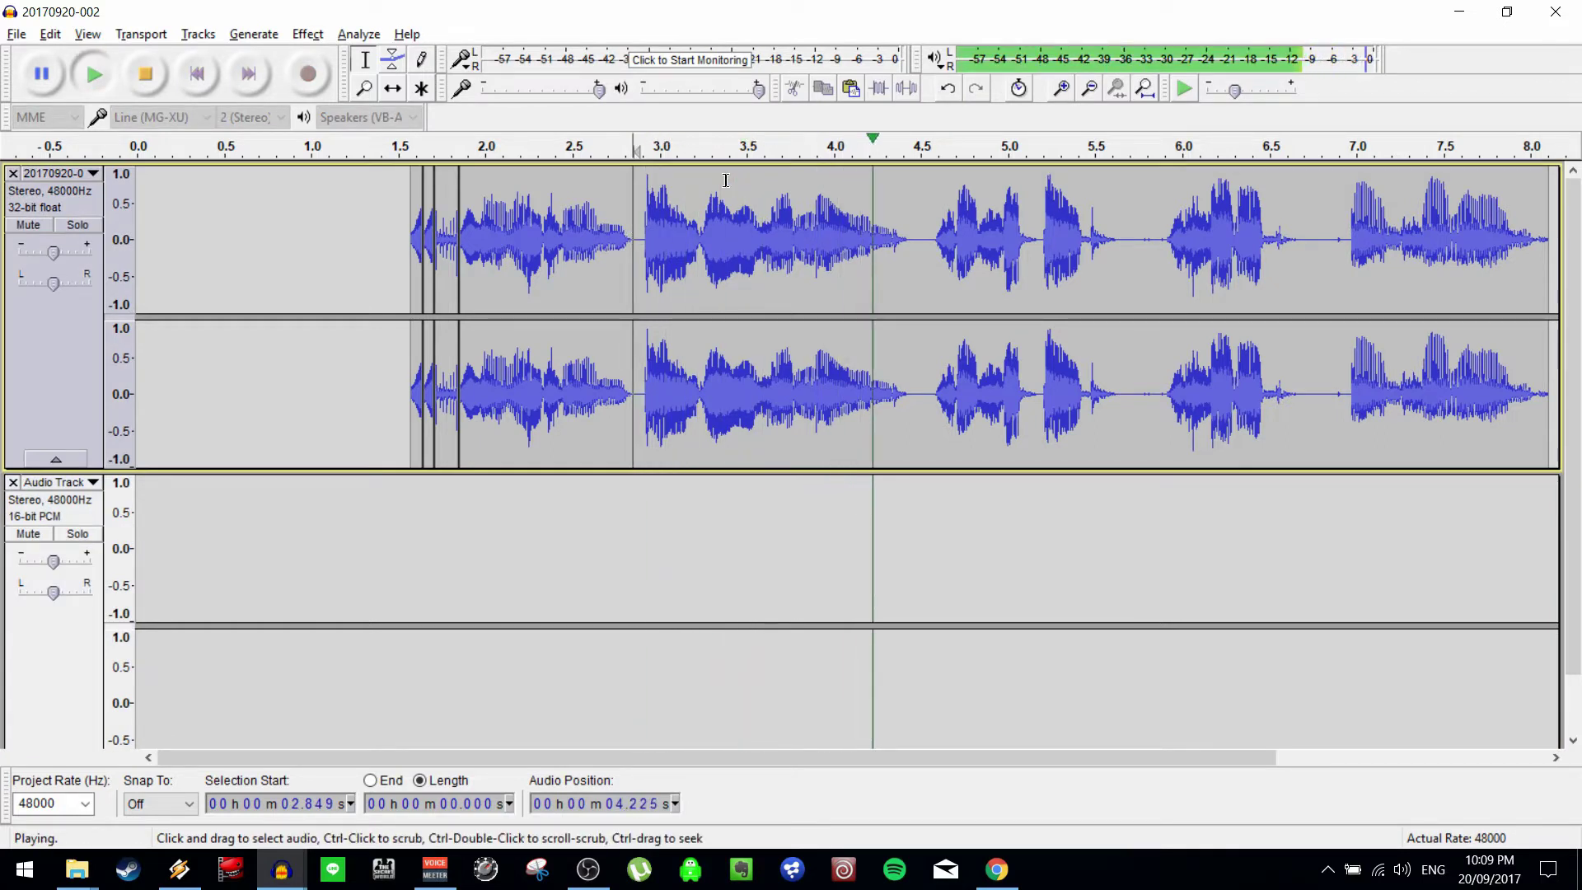
key("space")
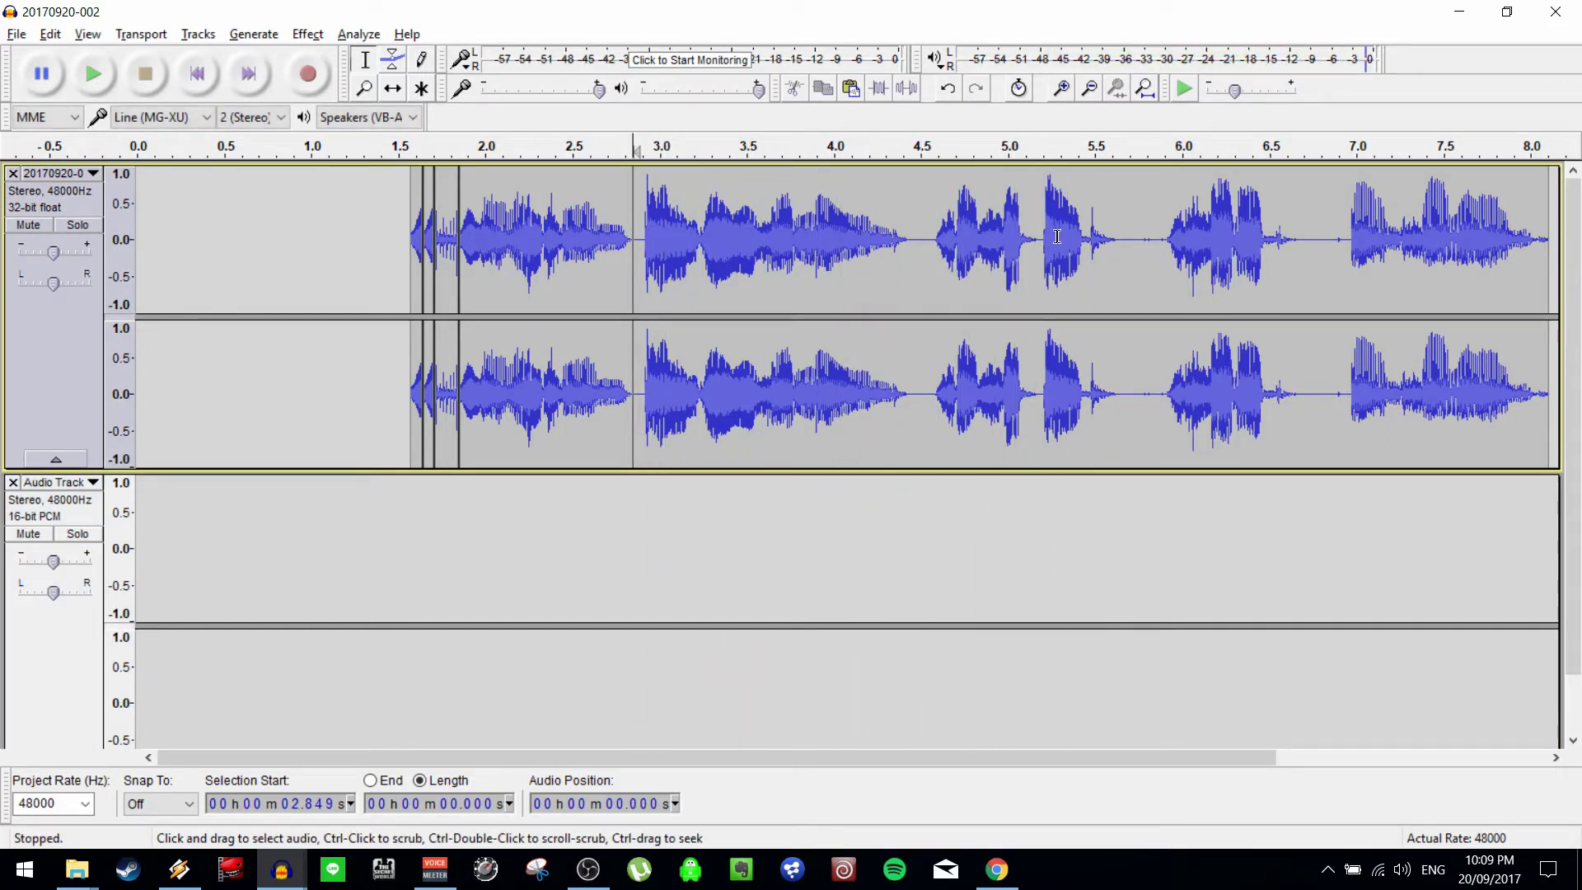
left_click(921, 243)
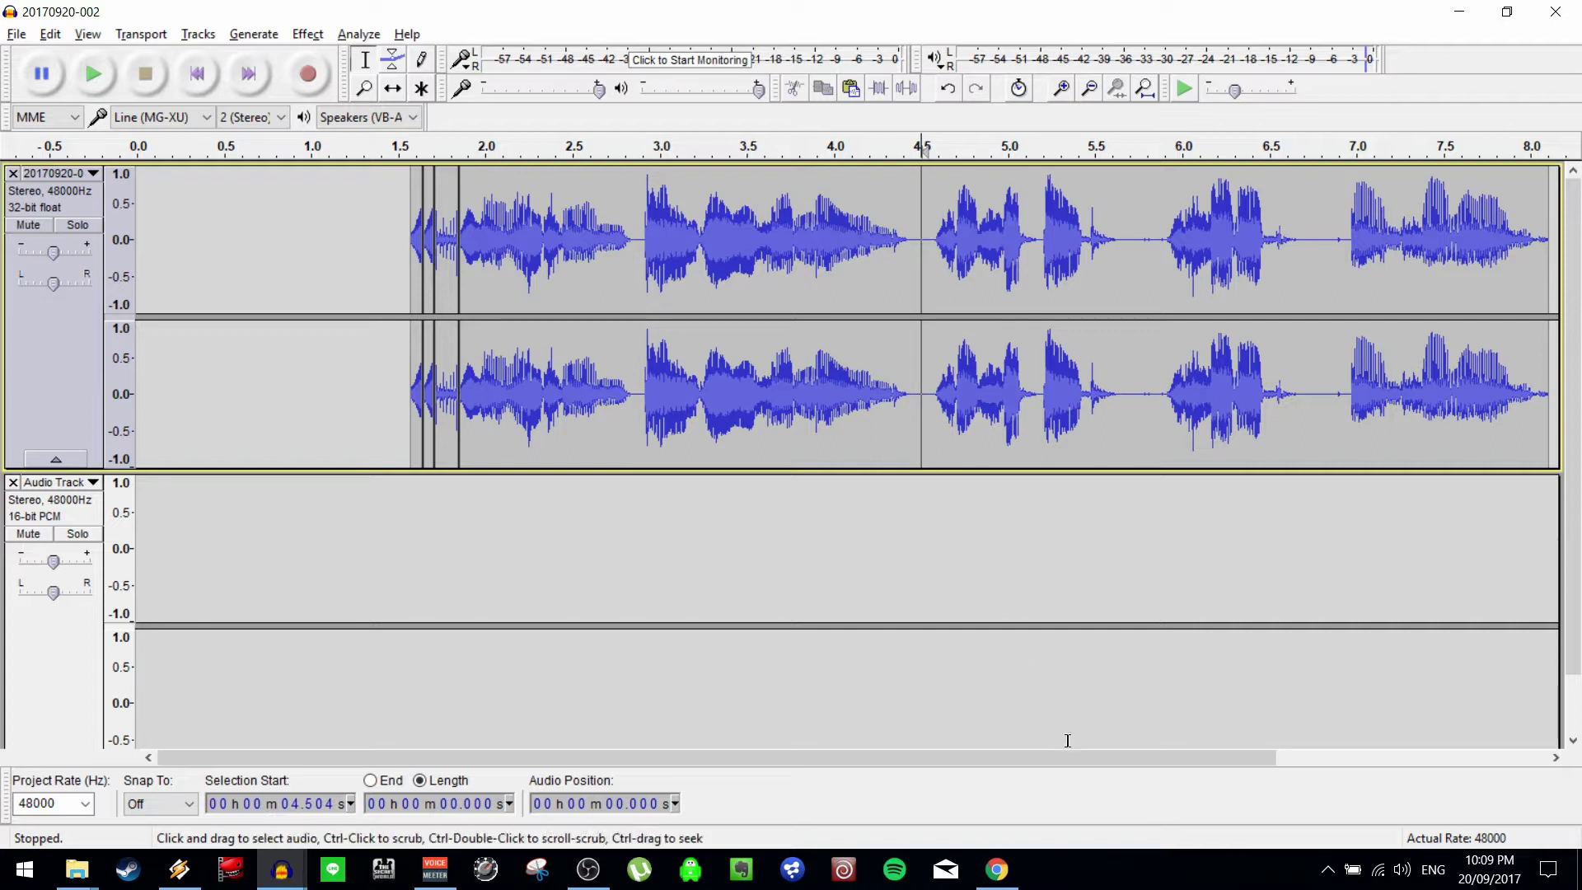
left_click_drag(1169, 759, 1312, 758)
left_click(1401, 293, "shift")
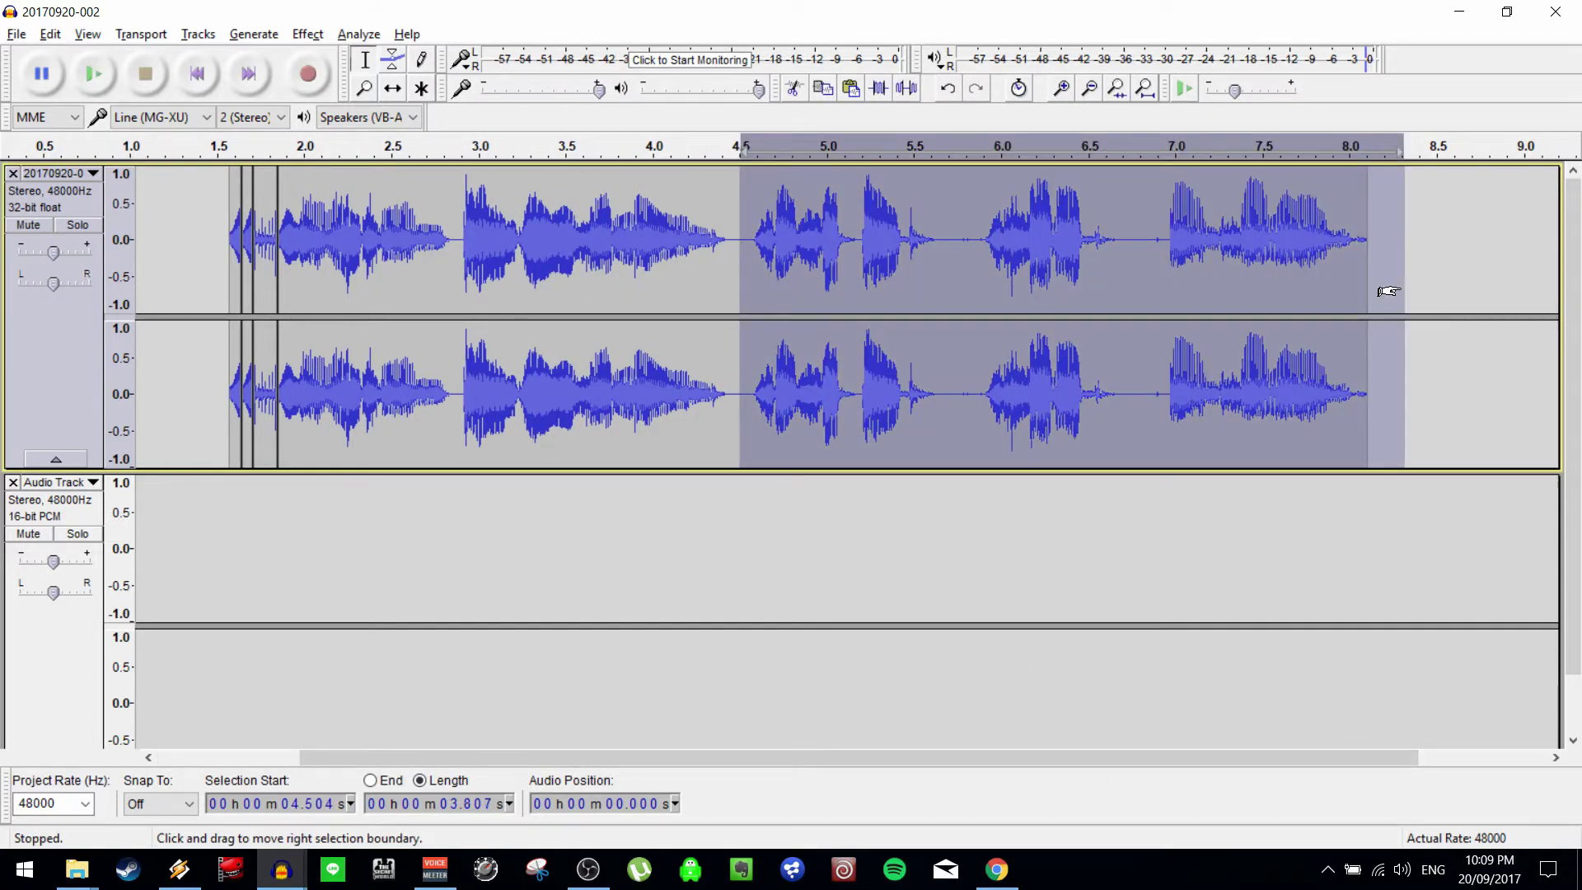
key("Delete")
left_click(697, 522)
key("ctrl+v")
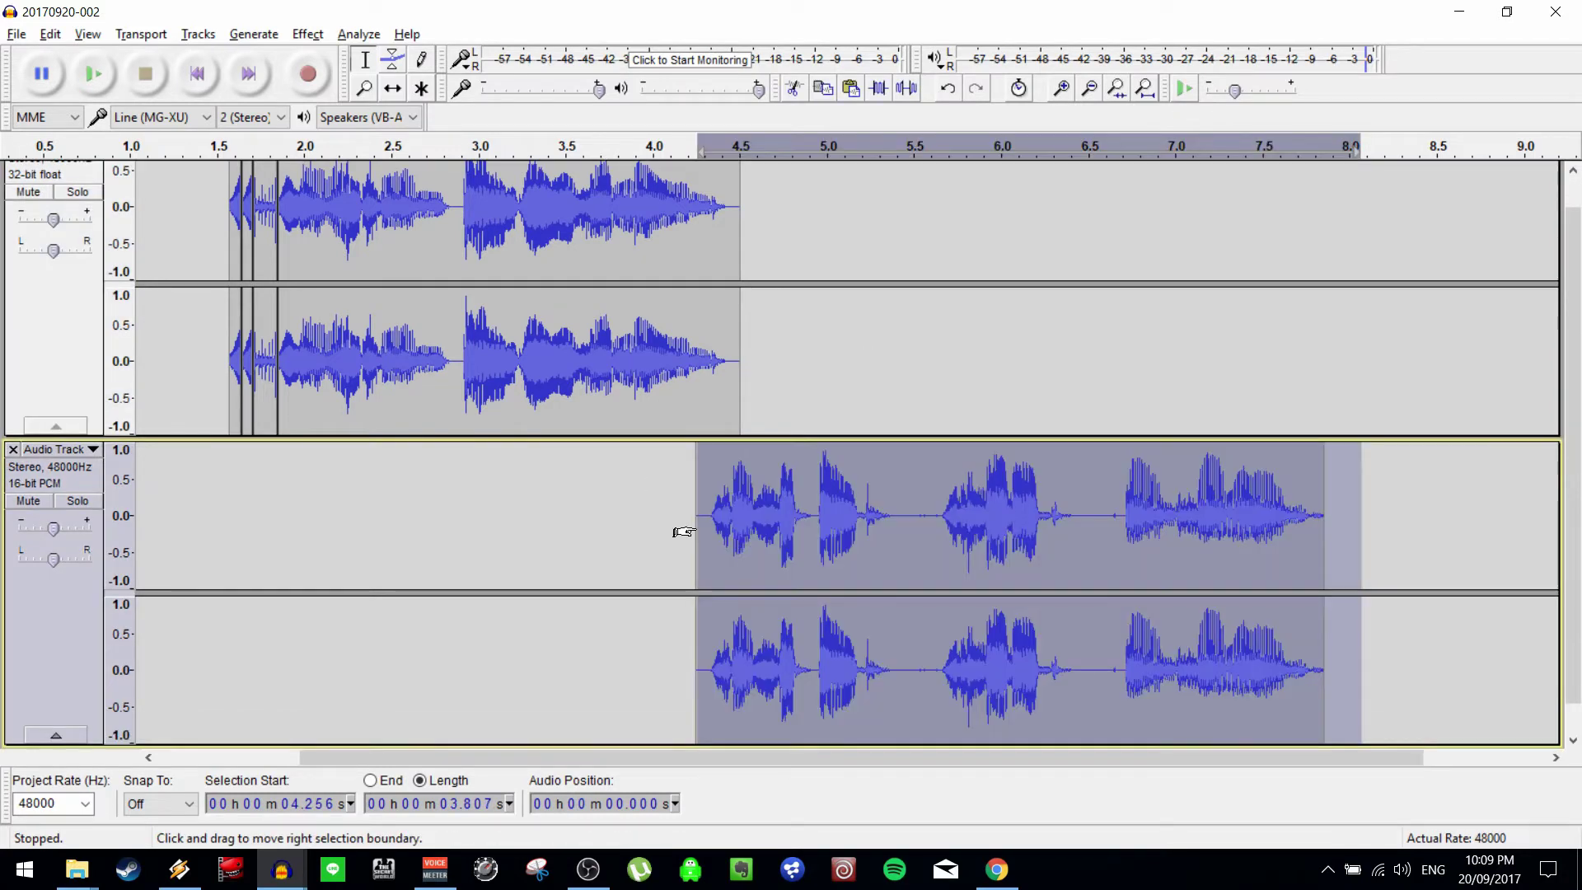
Play back the rearranged vocal from about 3.06 s and 2.89 s.
left_click(490, 243)
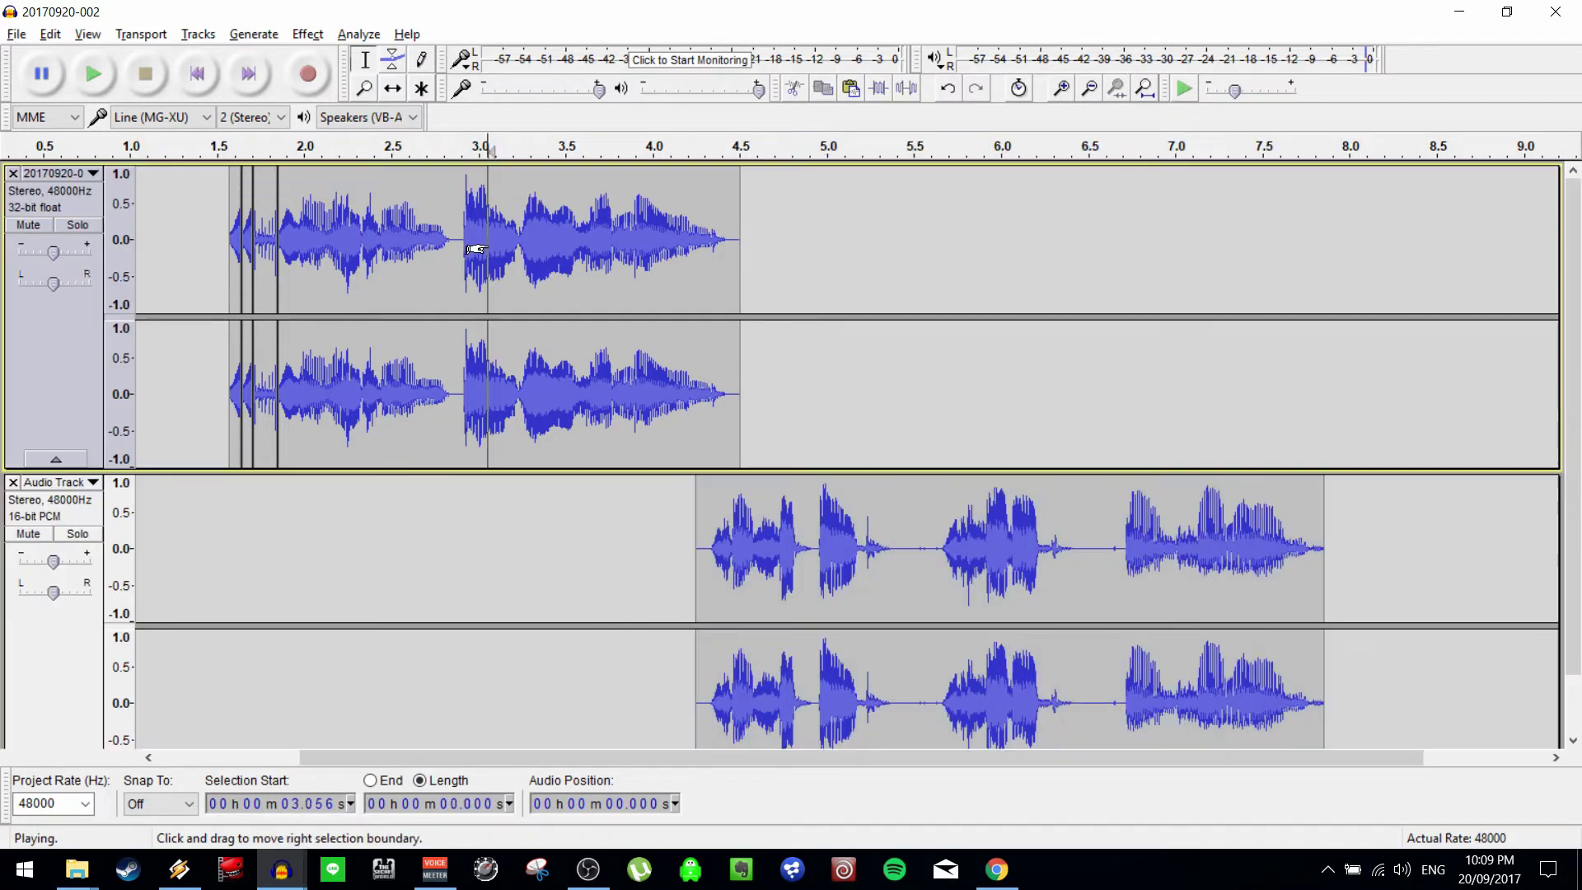
key("space")
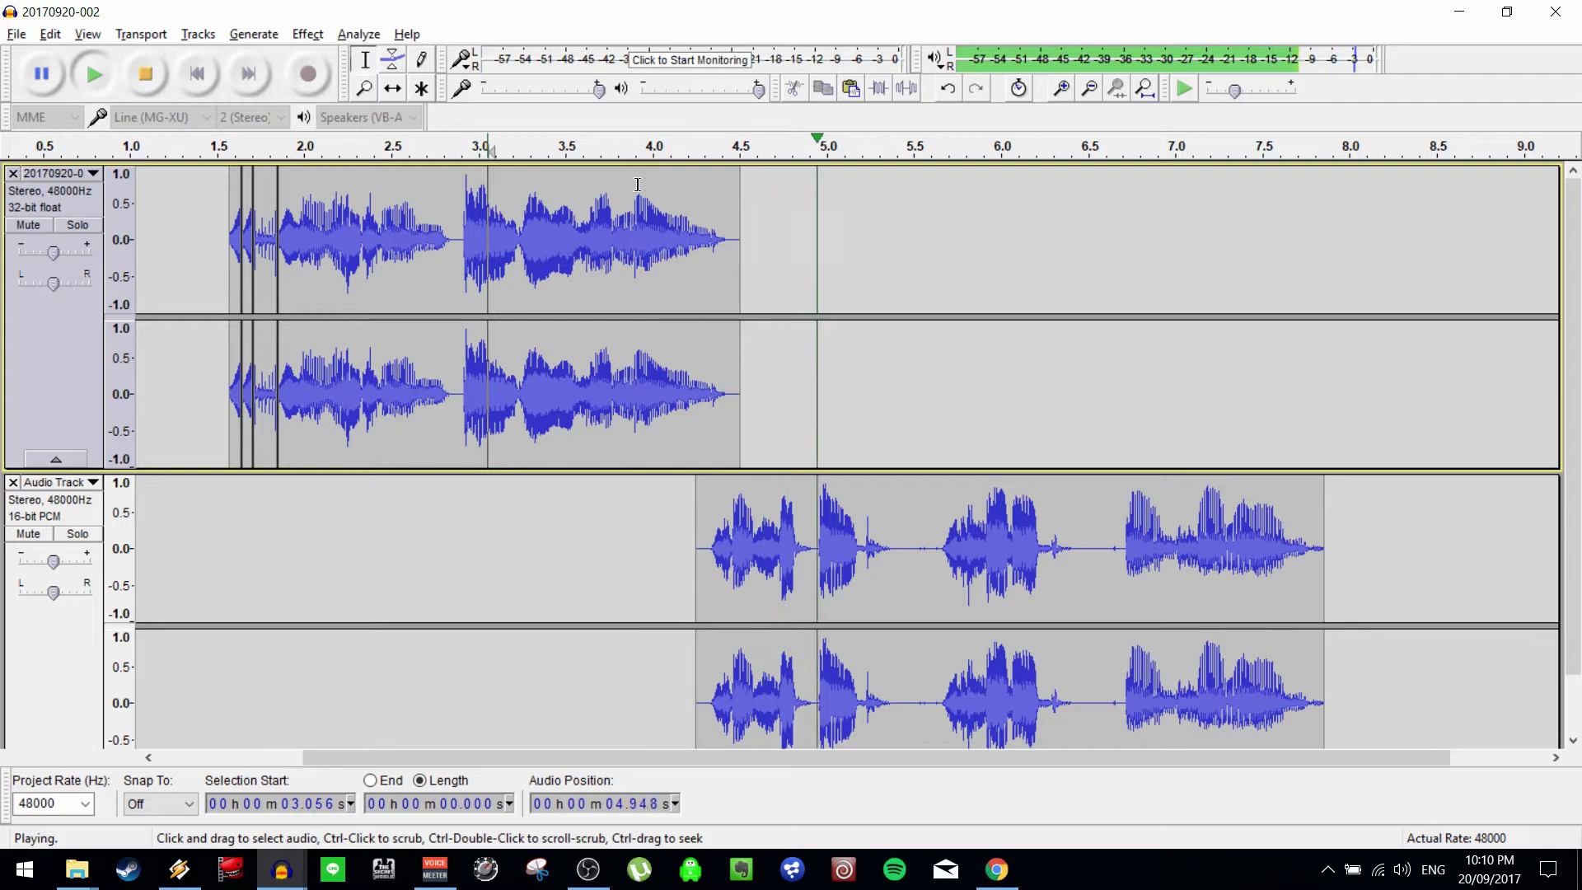
key("space")
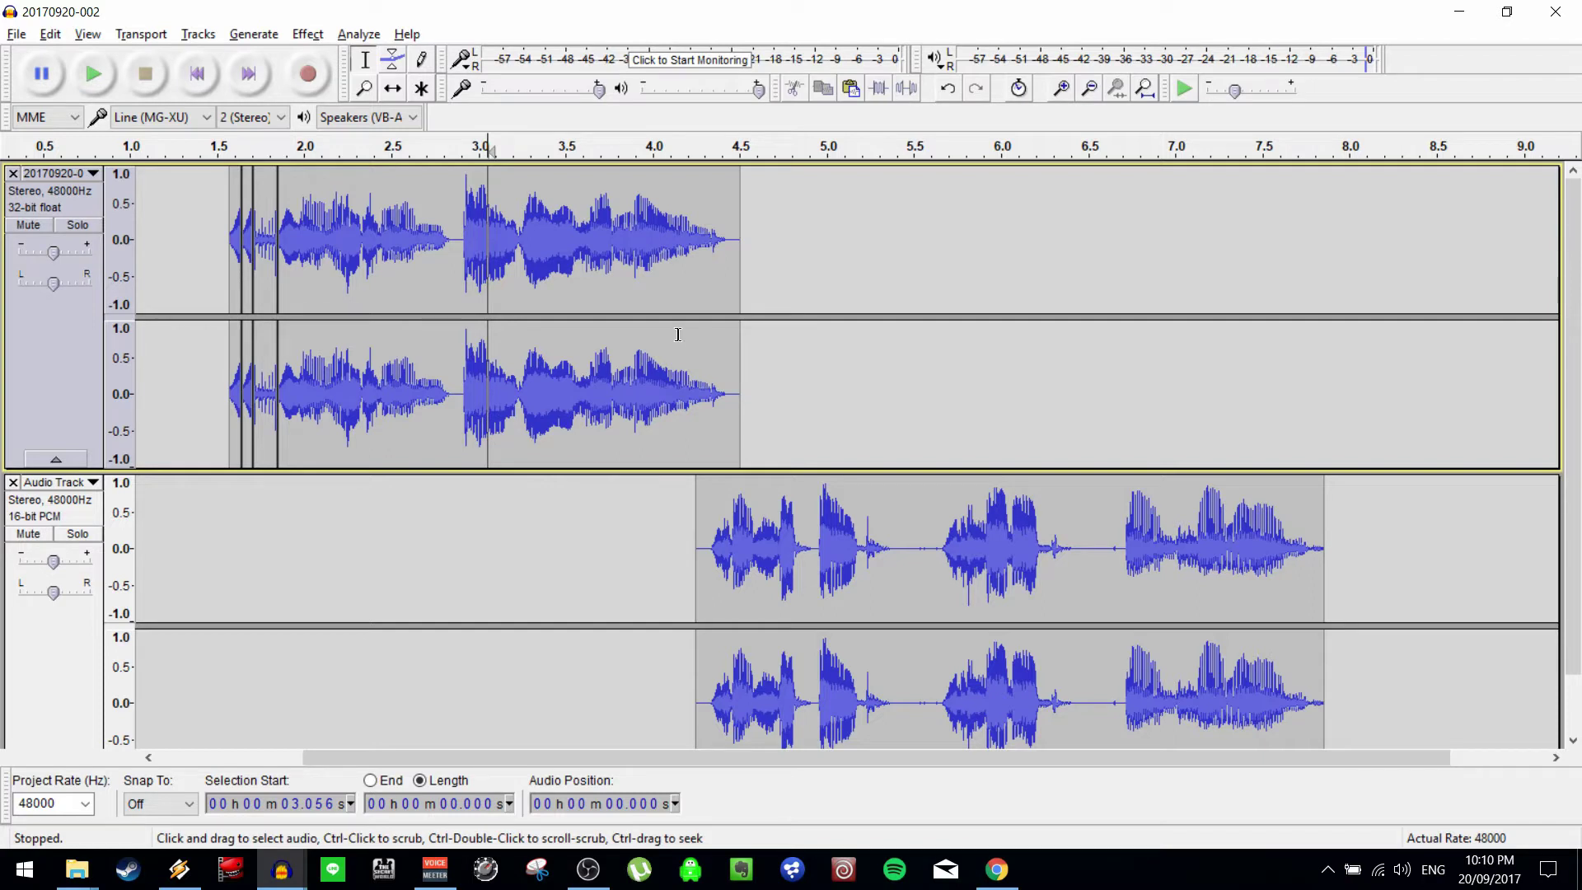
left_click(460, 248)
key("space")
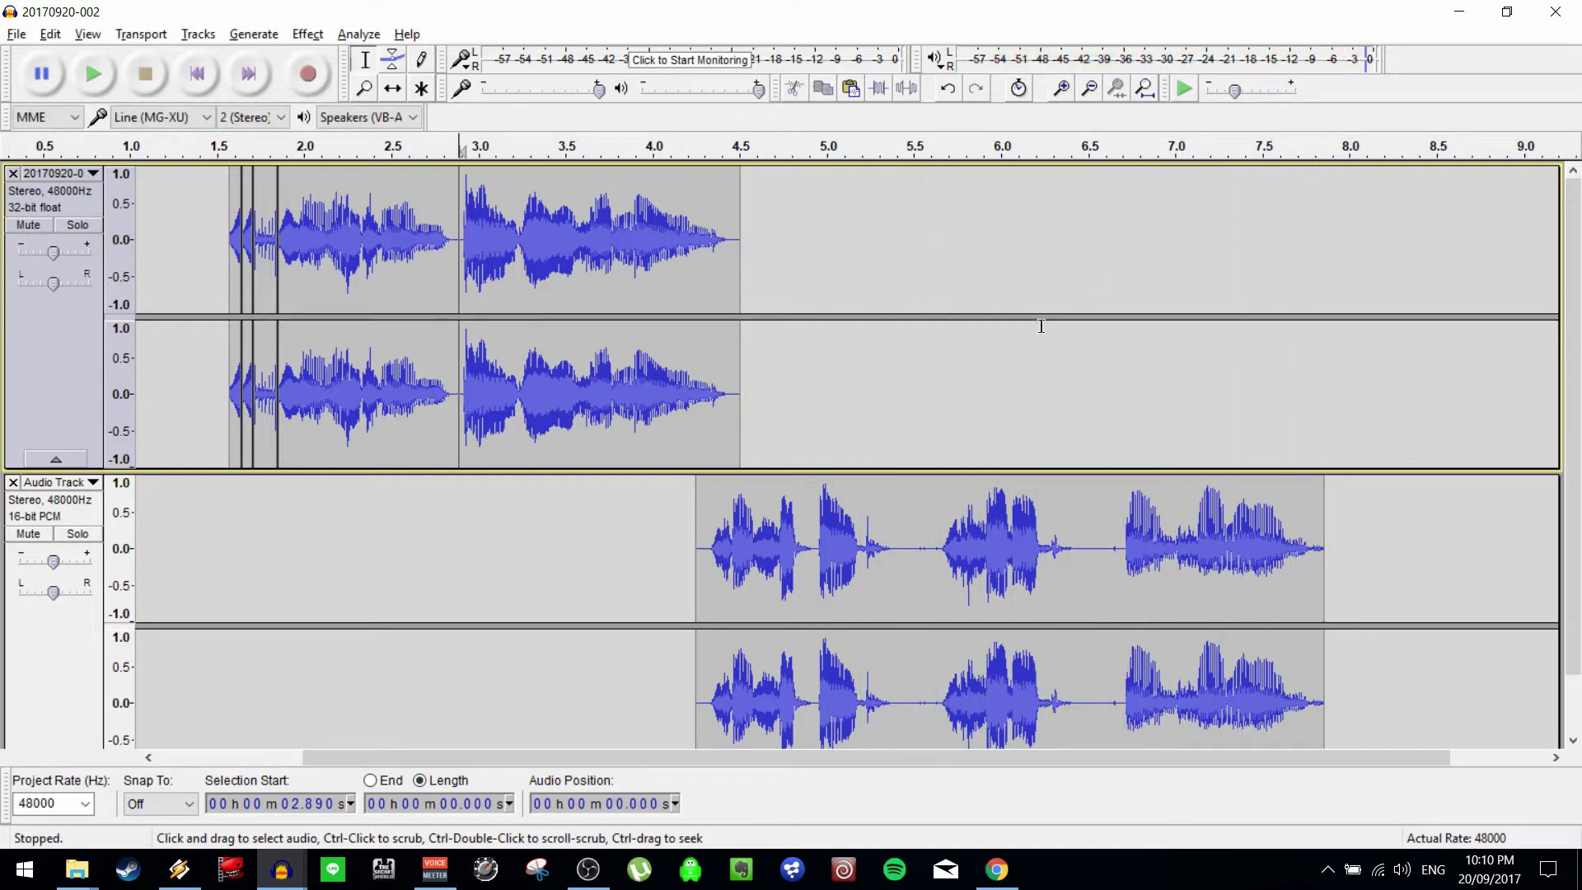
scroll(1041, 327, "down", 1)
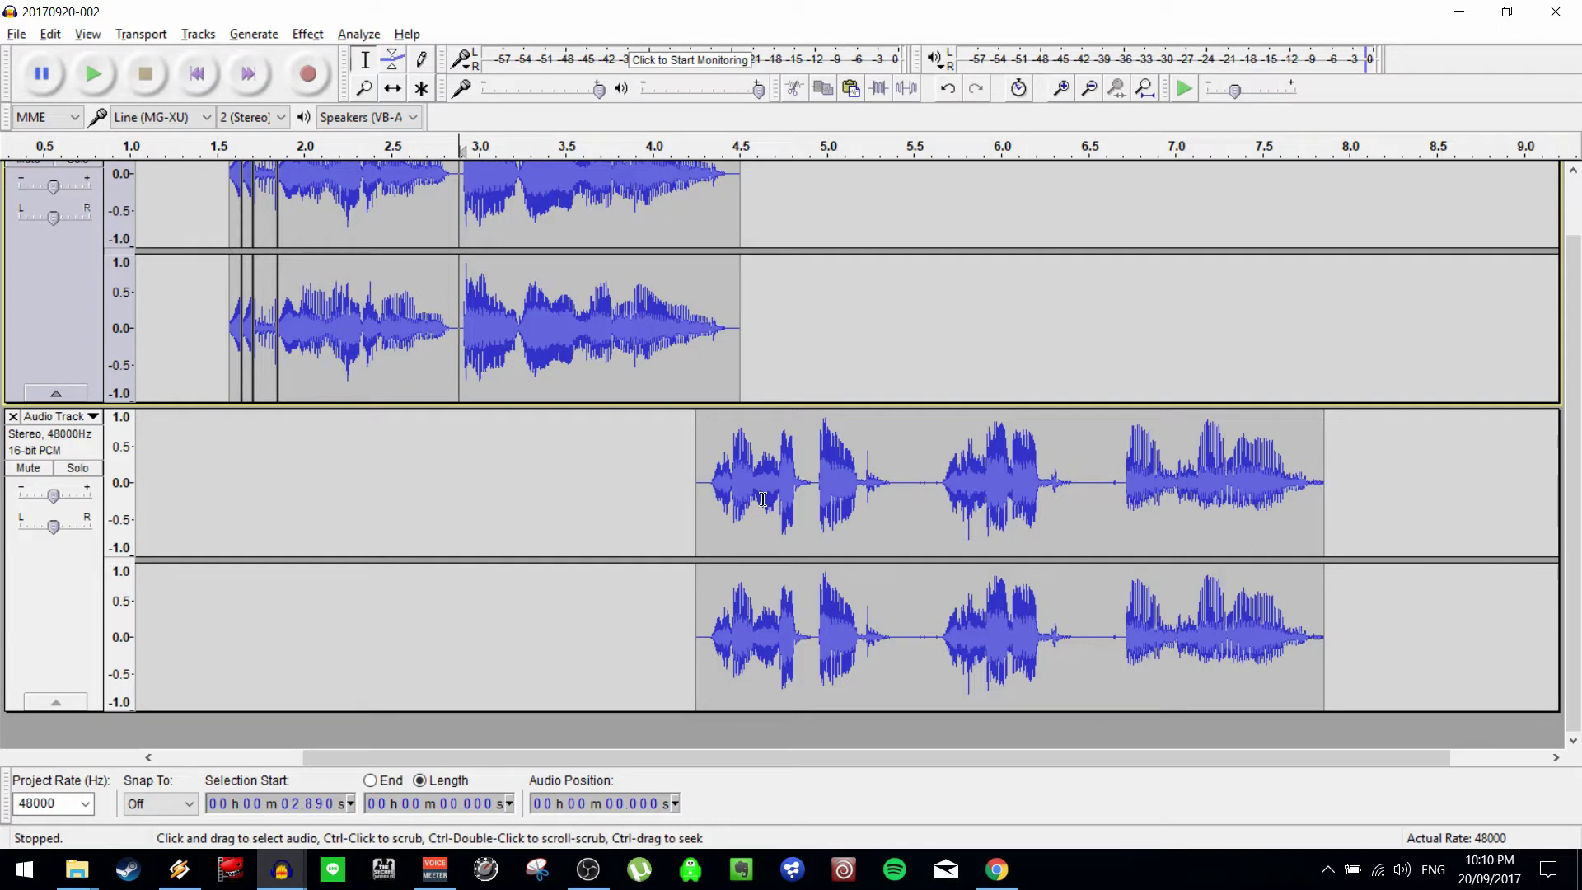
left_click(905, 498)
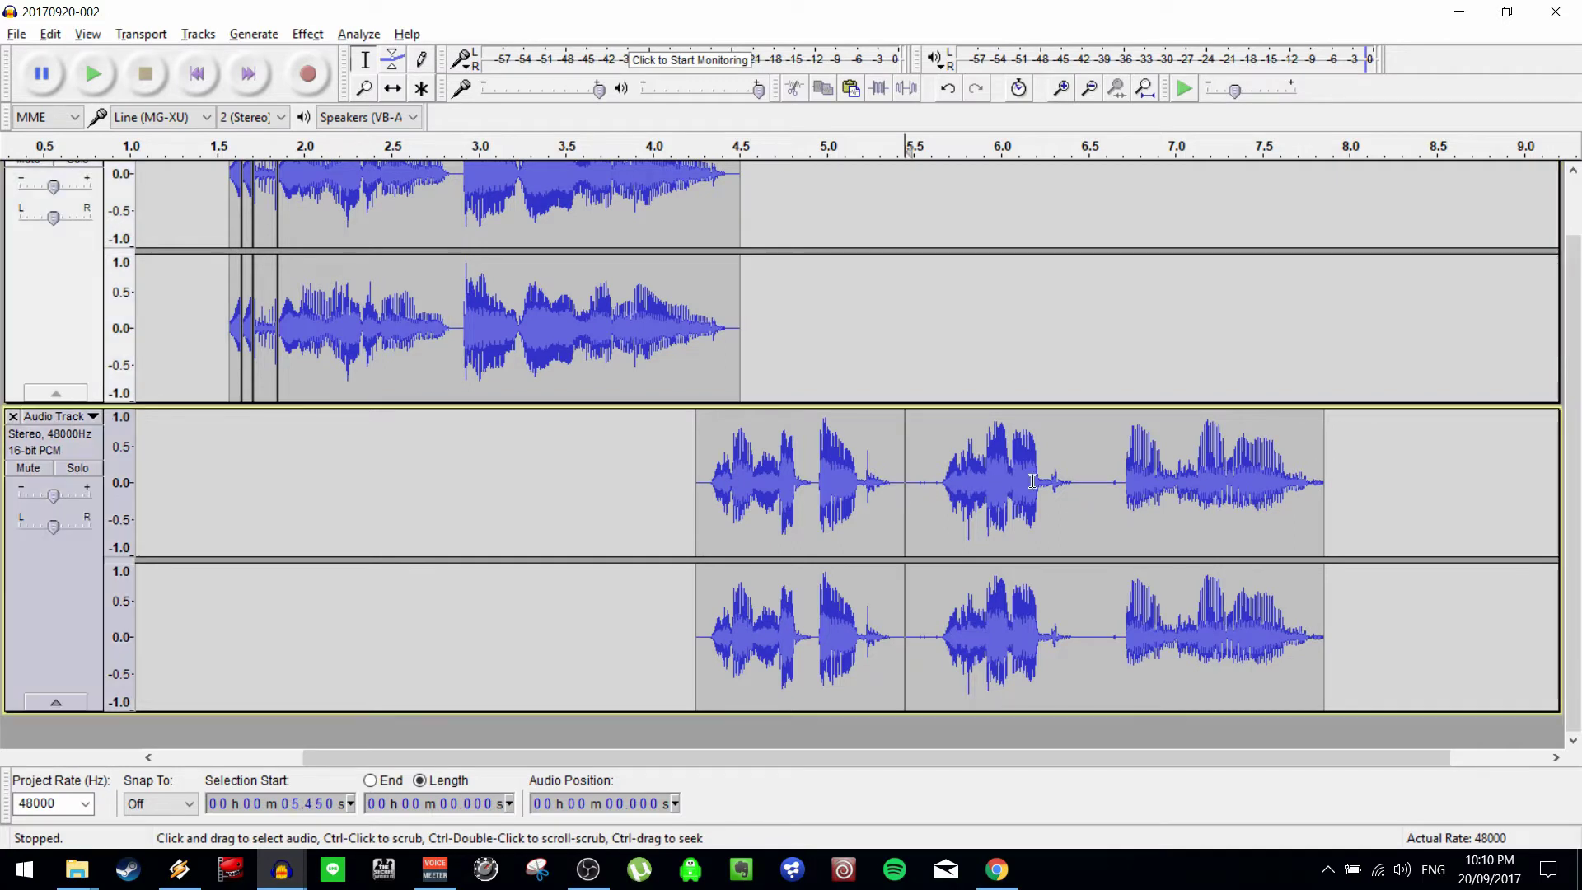
left_click(1093, 480)
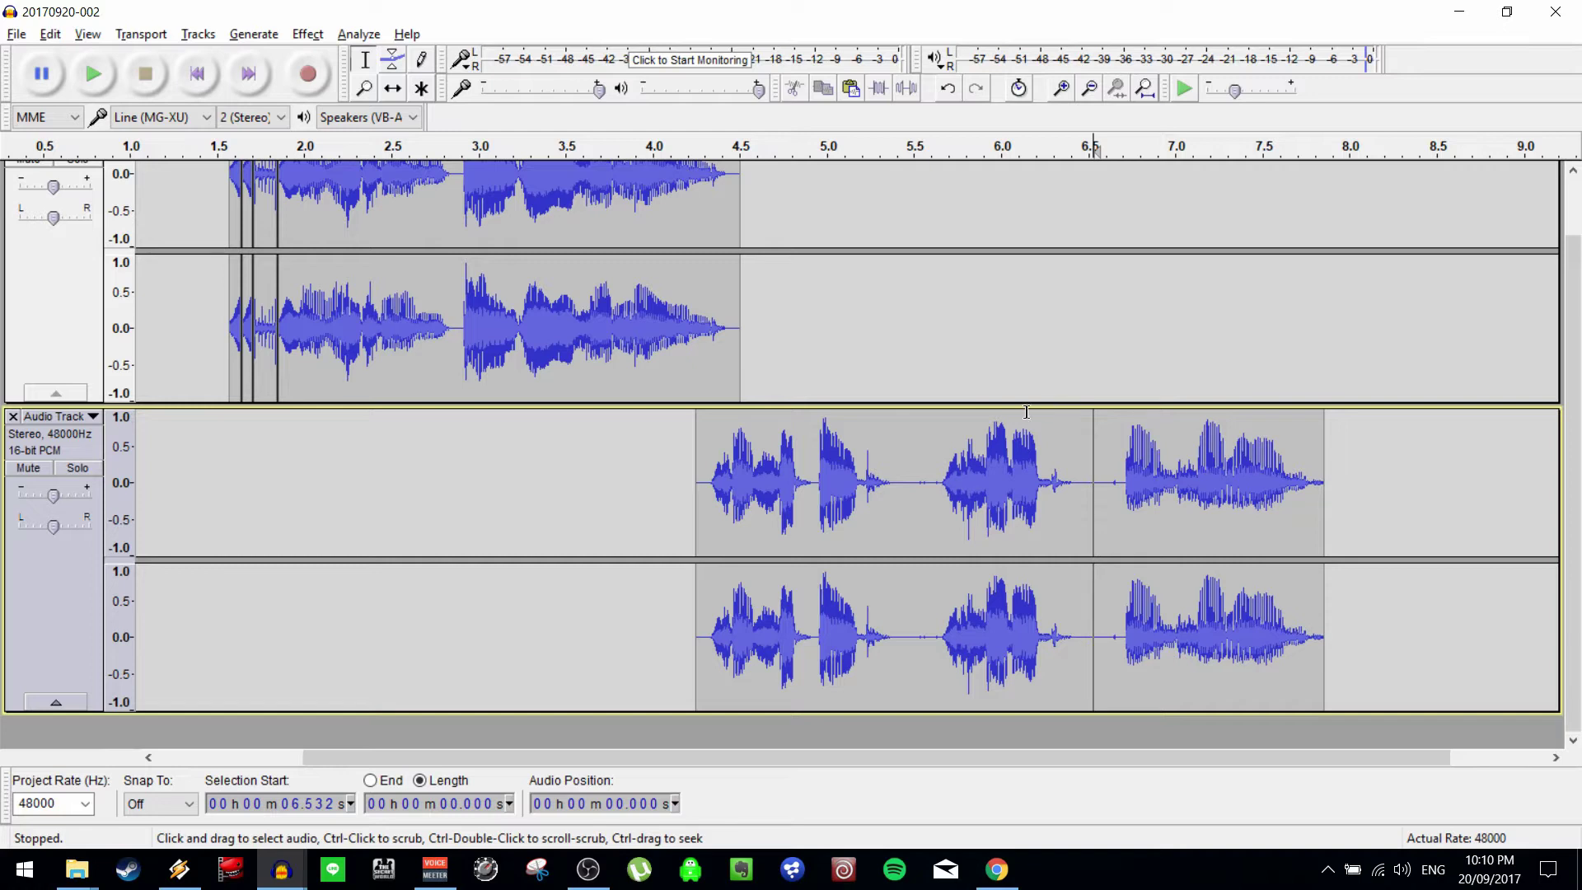
left_click(703, 479)
key("space")
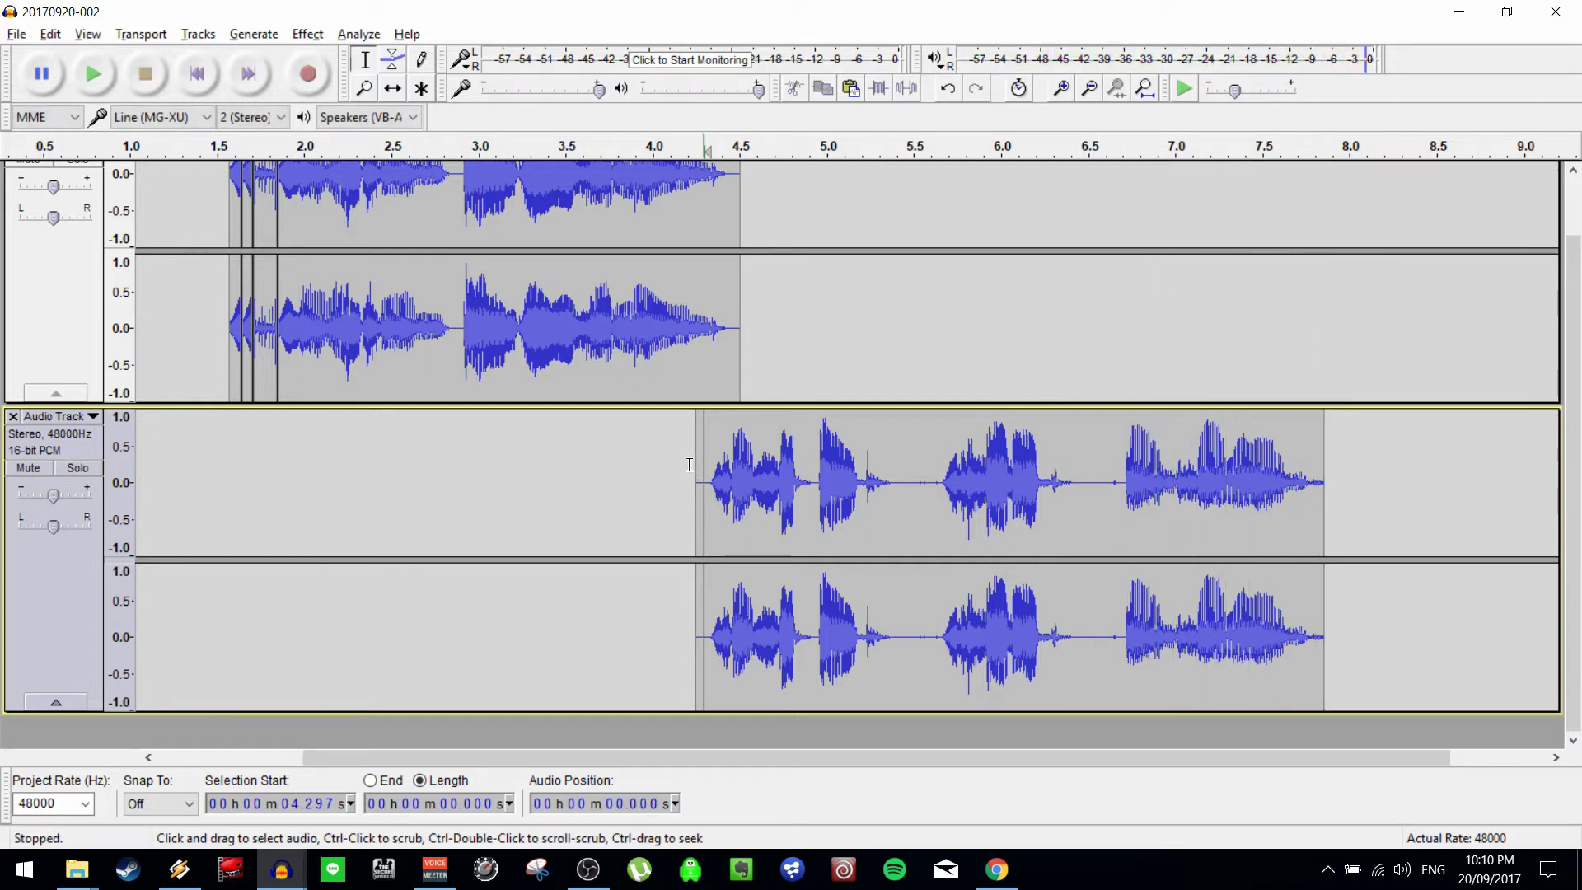
left_click(924, 485)
left_click(1110, 483)
left_click(908, 478)
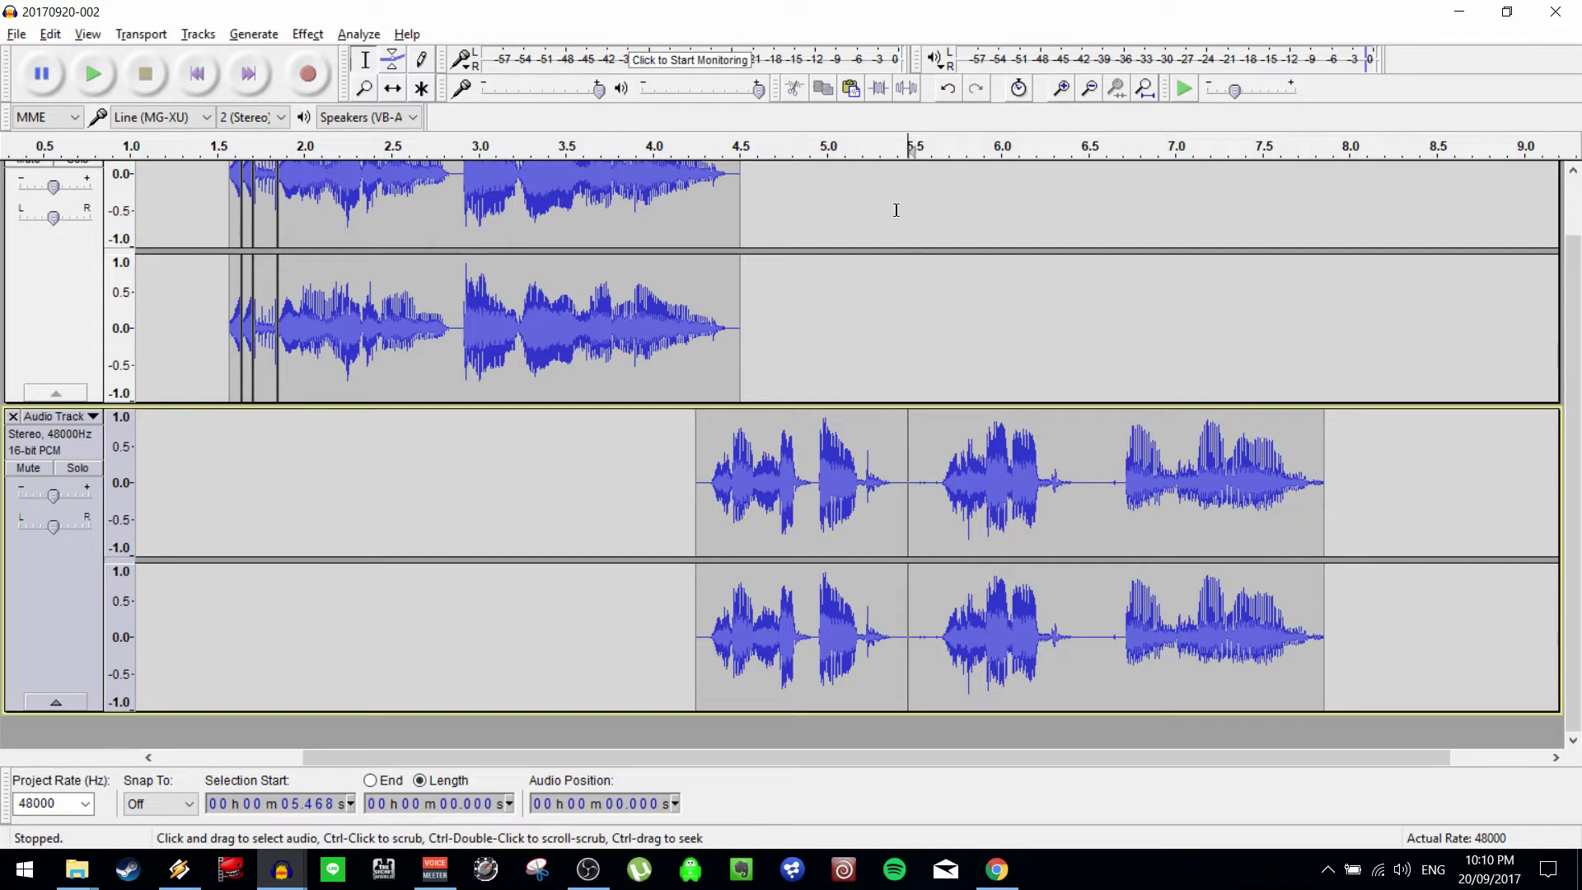
Drag 141619__metrostock99__radio-channels-static from Resources into Audacity as a third track.
key("alt+Tab")
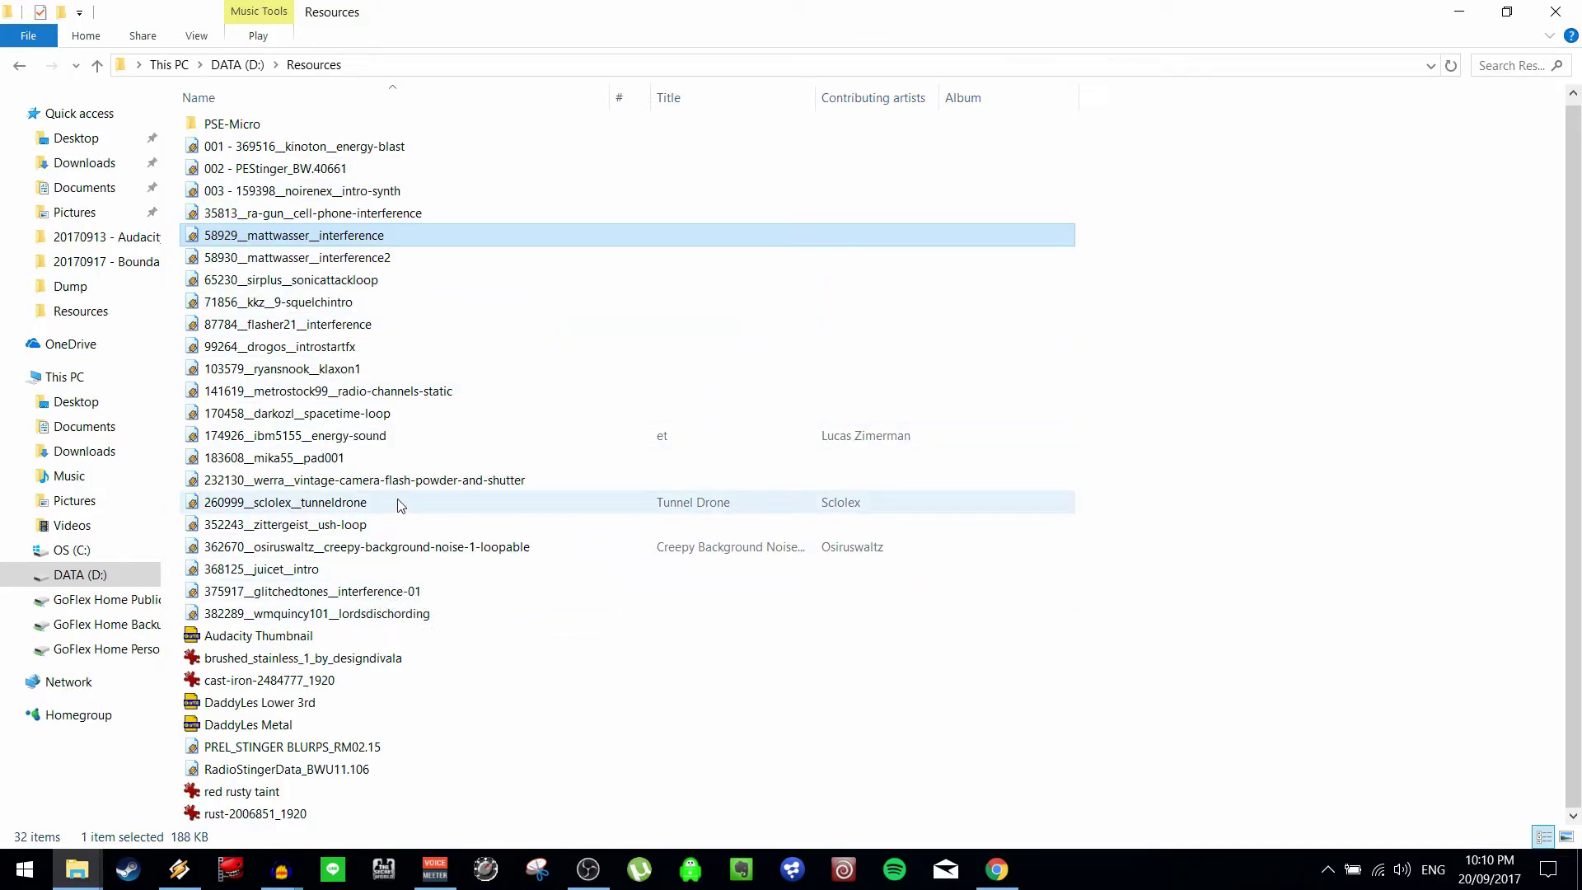
left_click(428, 392)
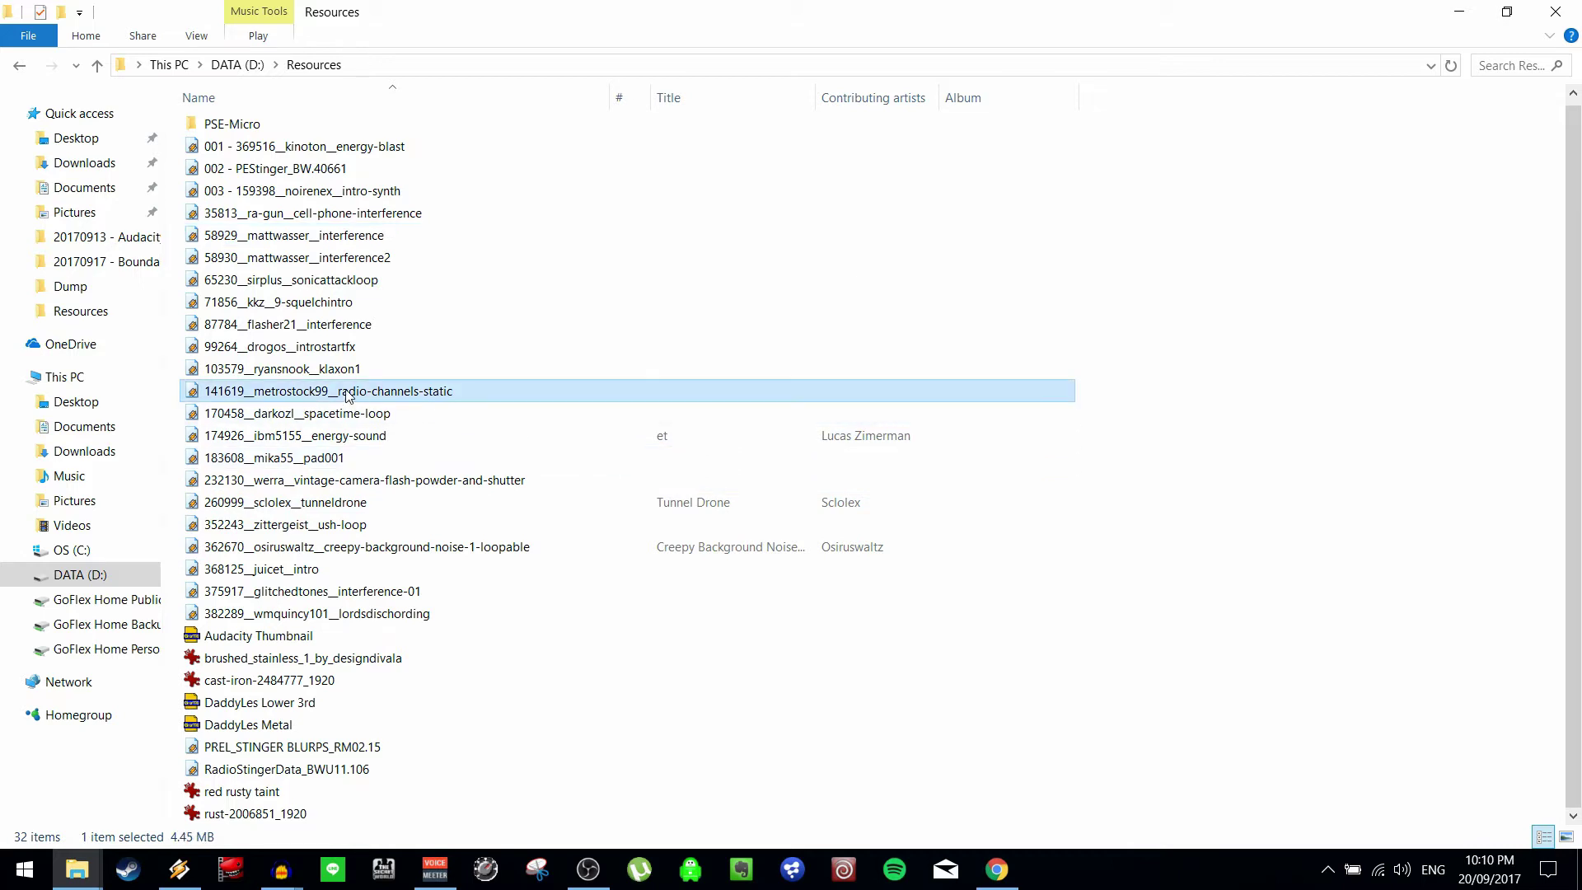
key("alt+Tab")
left_click_drag(346, 395, 559, 723)
scroll(217, 310, "up", 5)
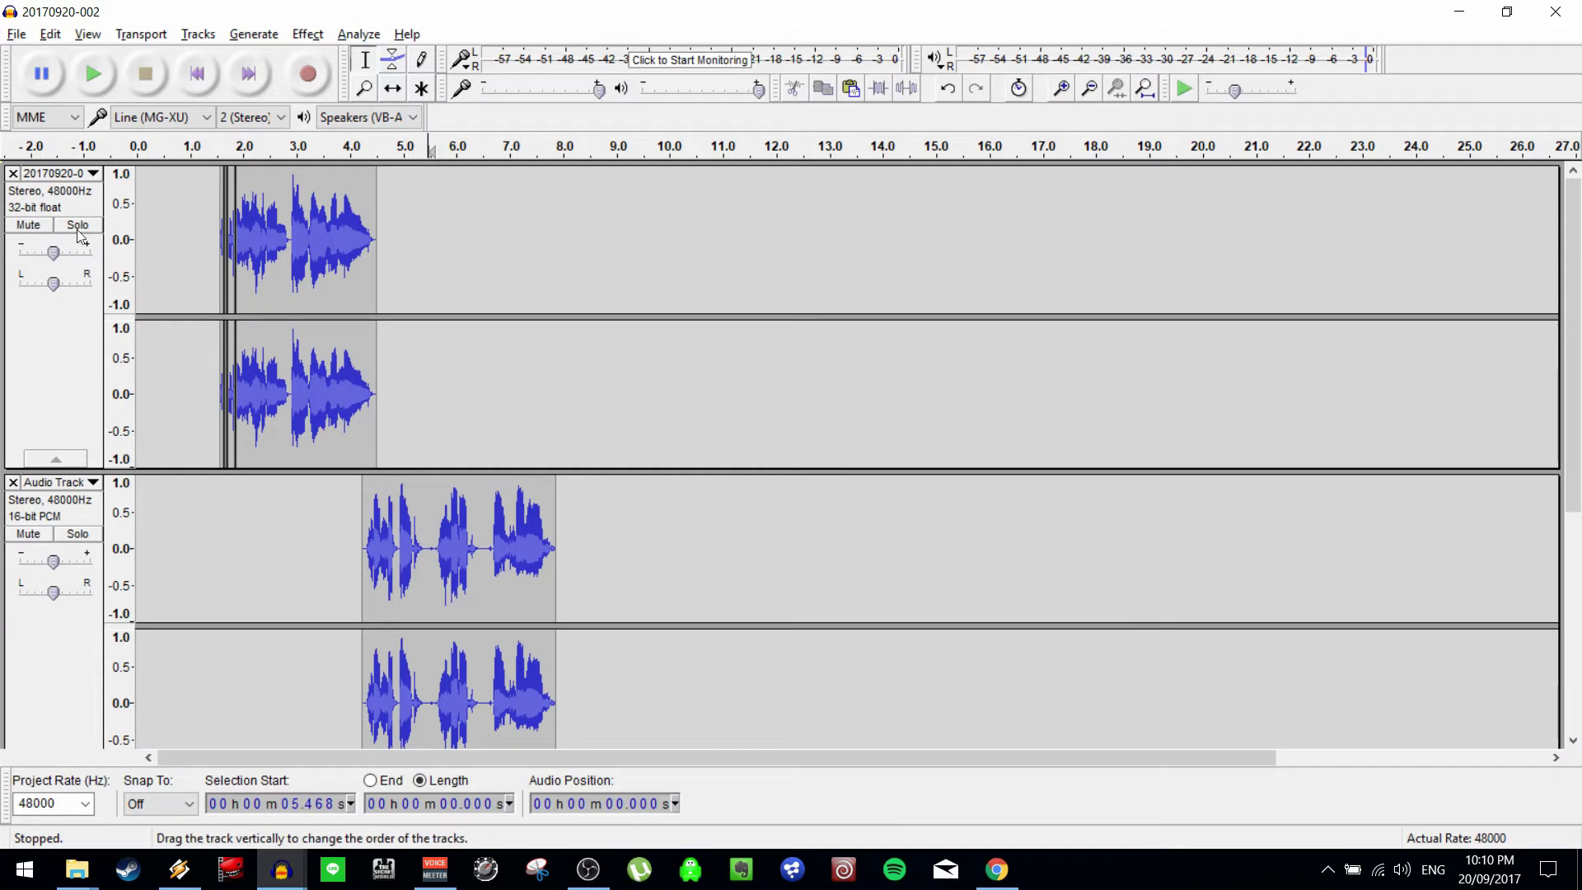
Mute both vocal tracks and play the static effect from its beginning.
left_click(33, 225)
left_click(28, 534)
scroll(222, 527, "down", 5)
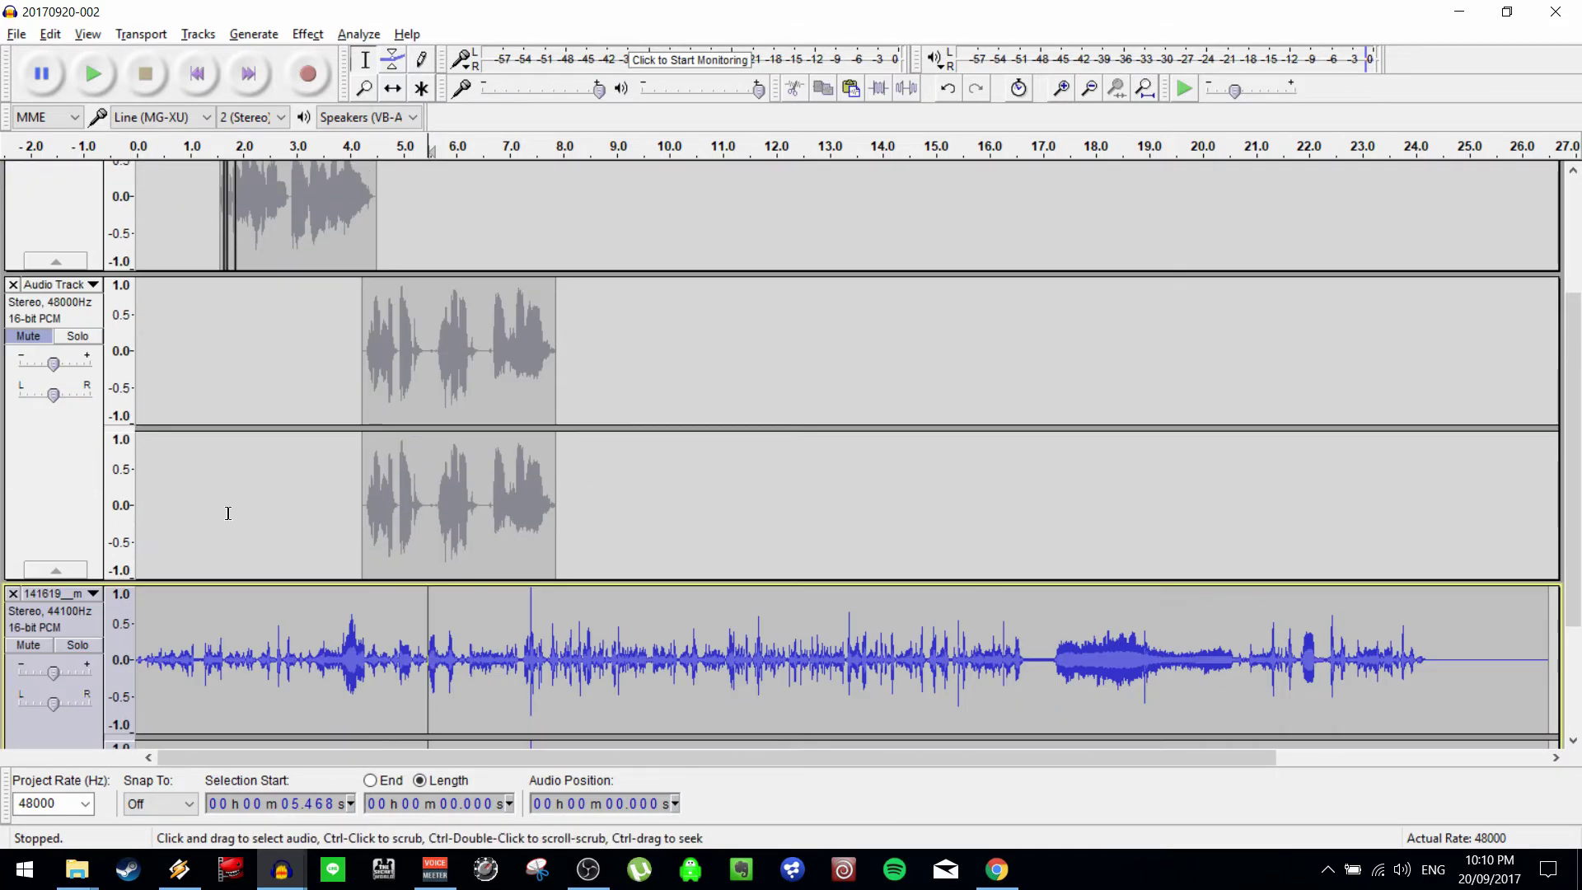
left_click(165, 492)
key("Home")
key("space")
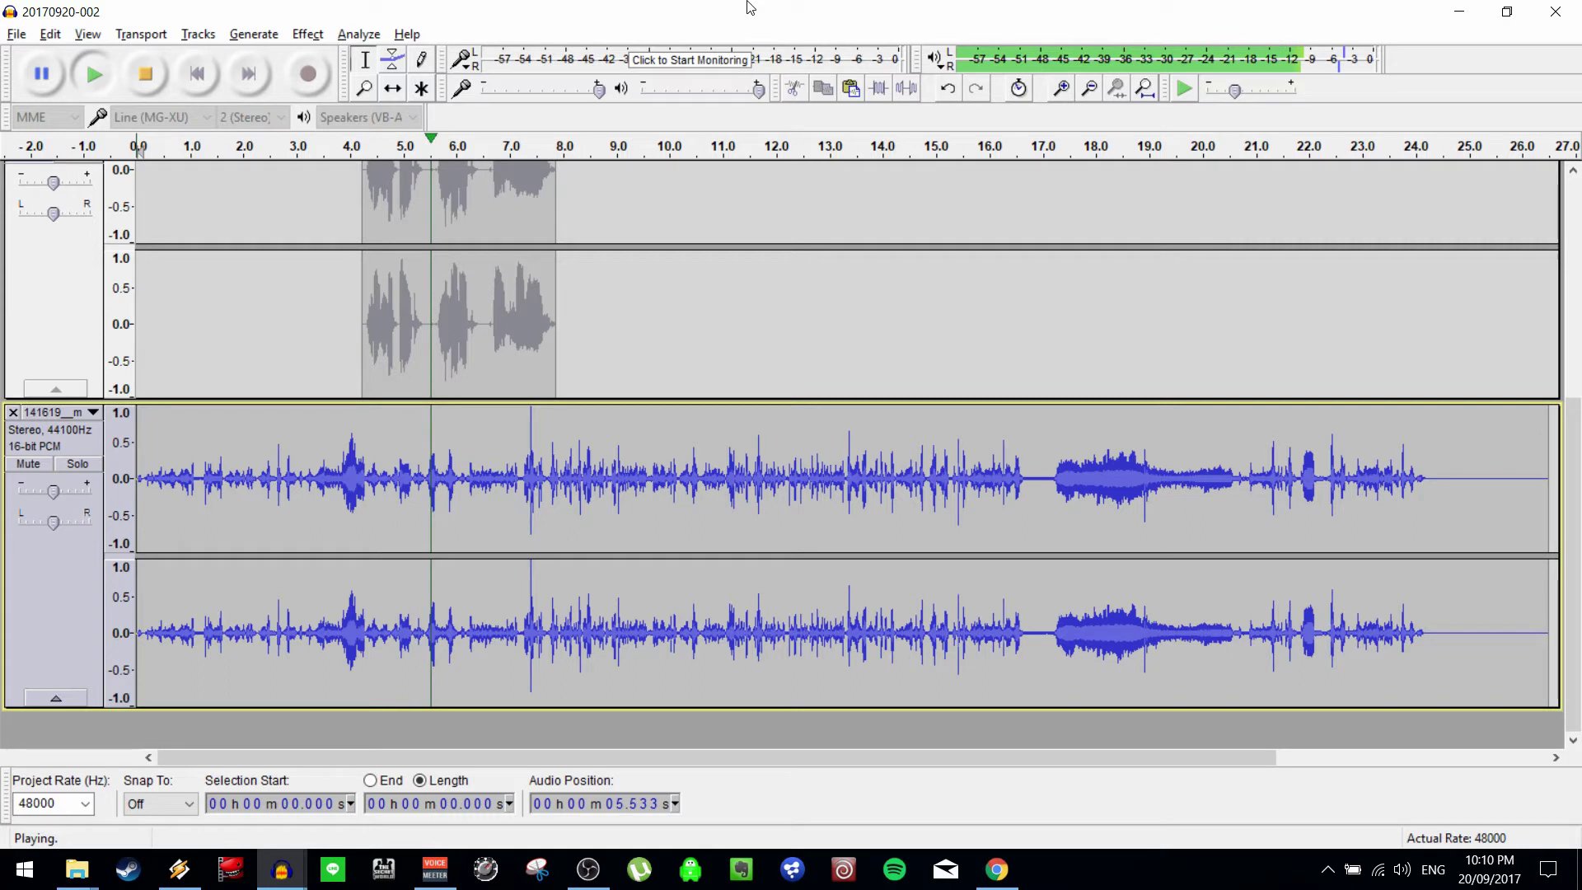
key("space")
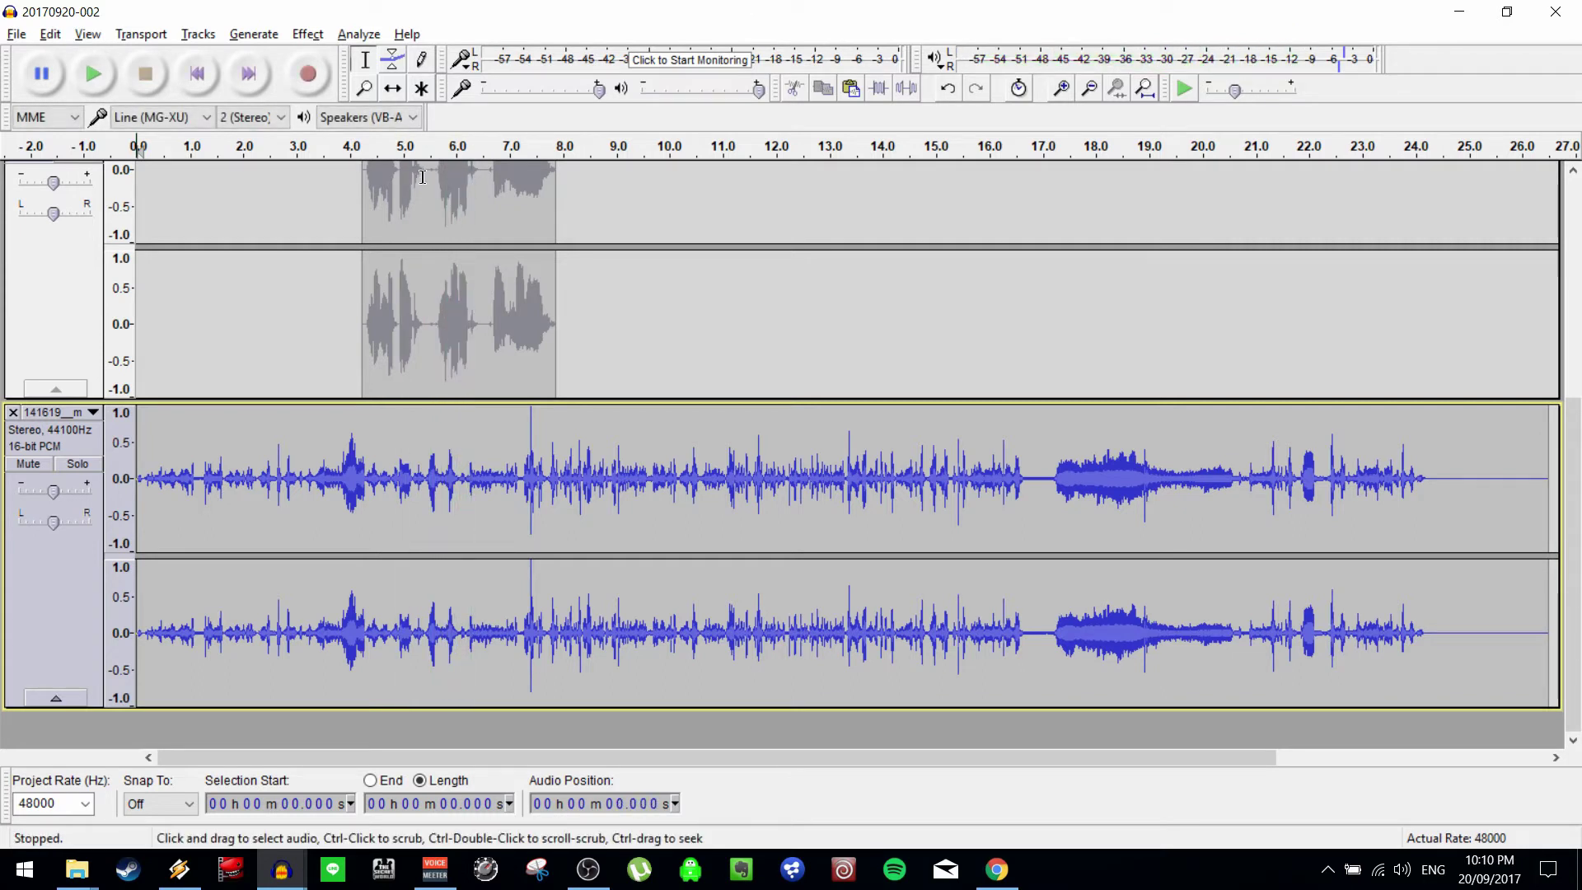
Select the static from about 3.83 s to 4.30 s on the bottom track.
left_click(349, 480)
scroll(375, 482, "up", 2, "ctrl")
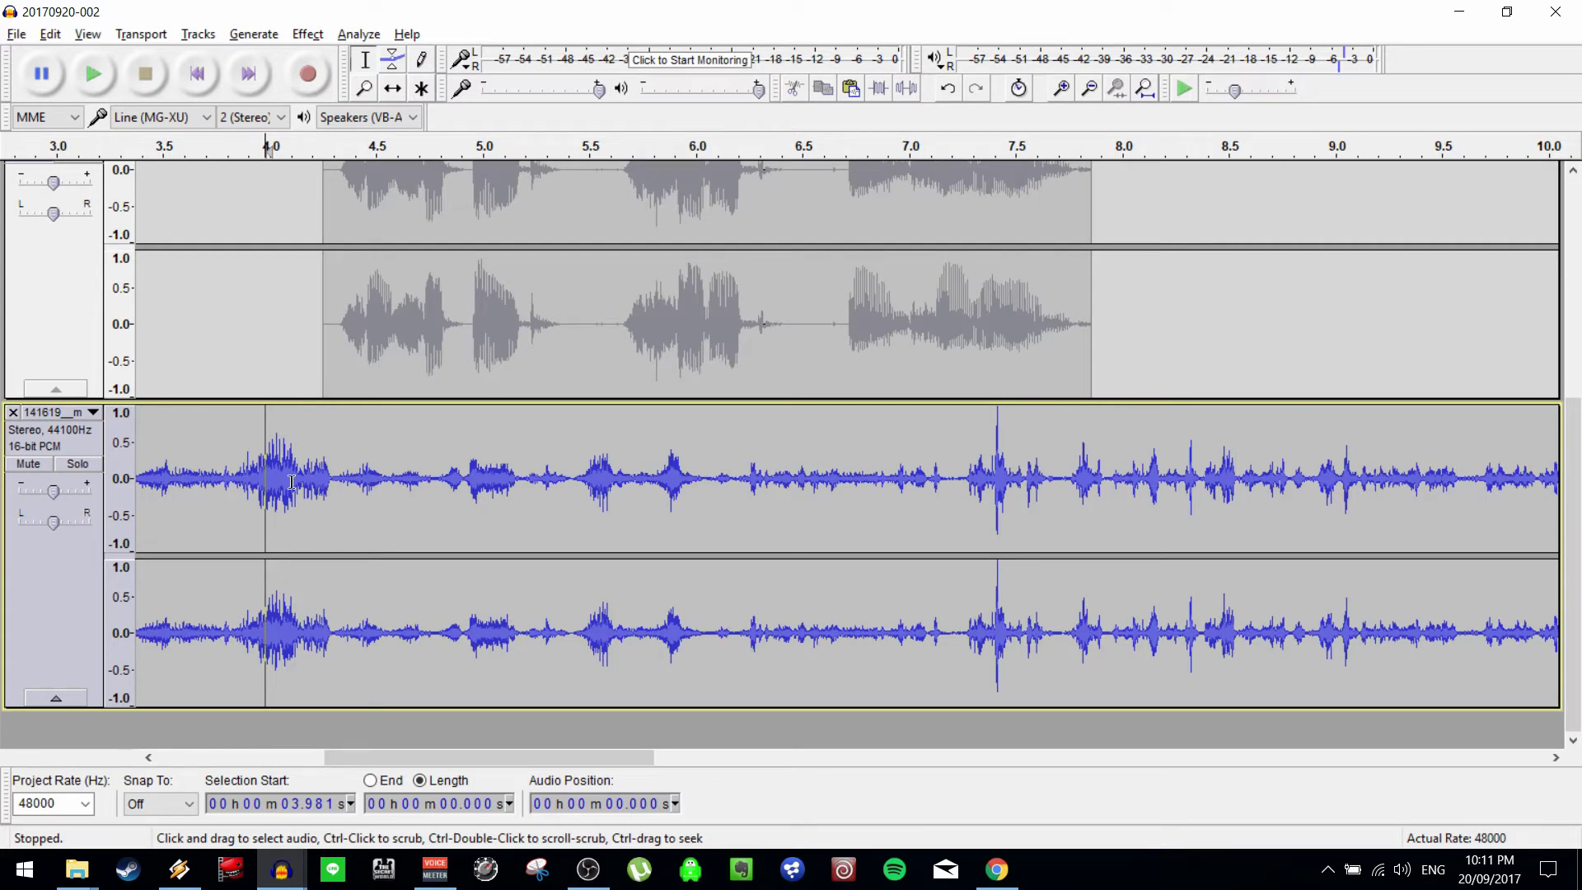
left_click_drag(334, 478, 233, 473)
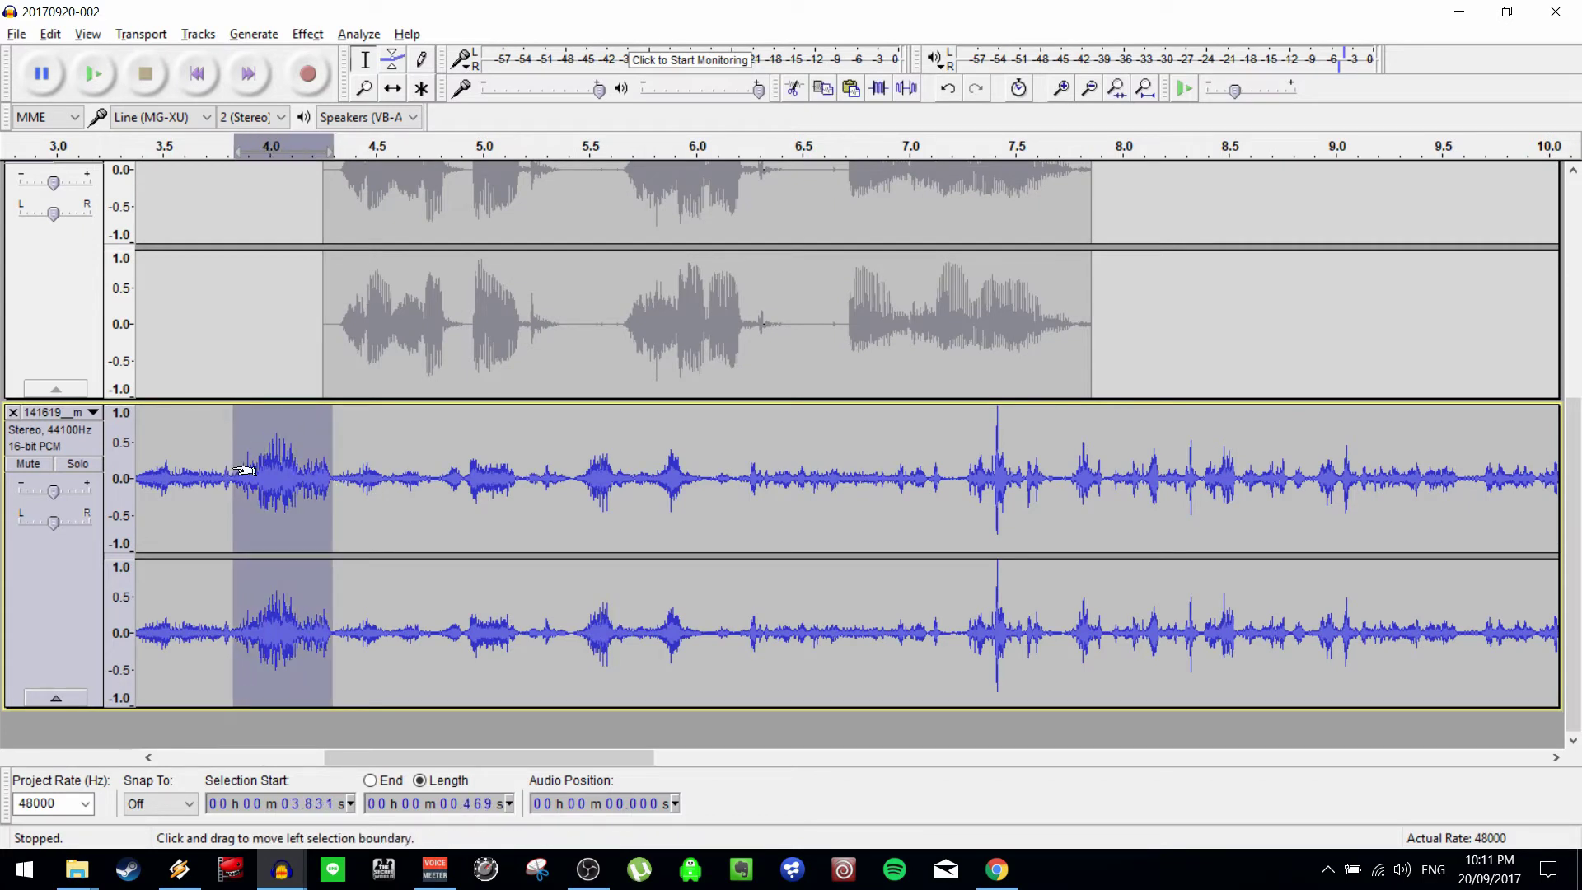
Mute the bottom 44100 Hz static track and unmute the Audio Track and top track.
left_click(38, 467)
scroll(322, 299, "up", 3)
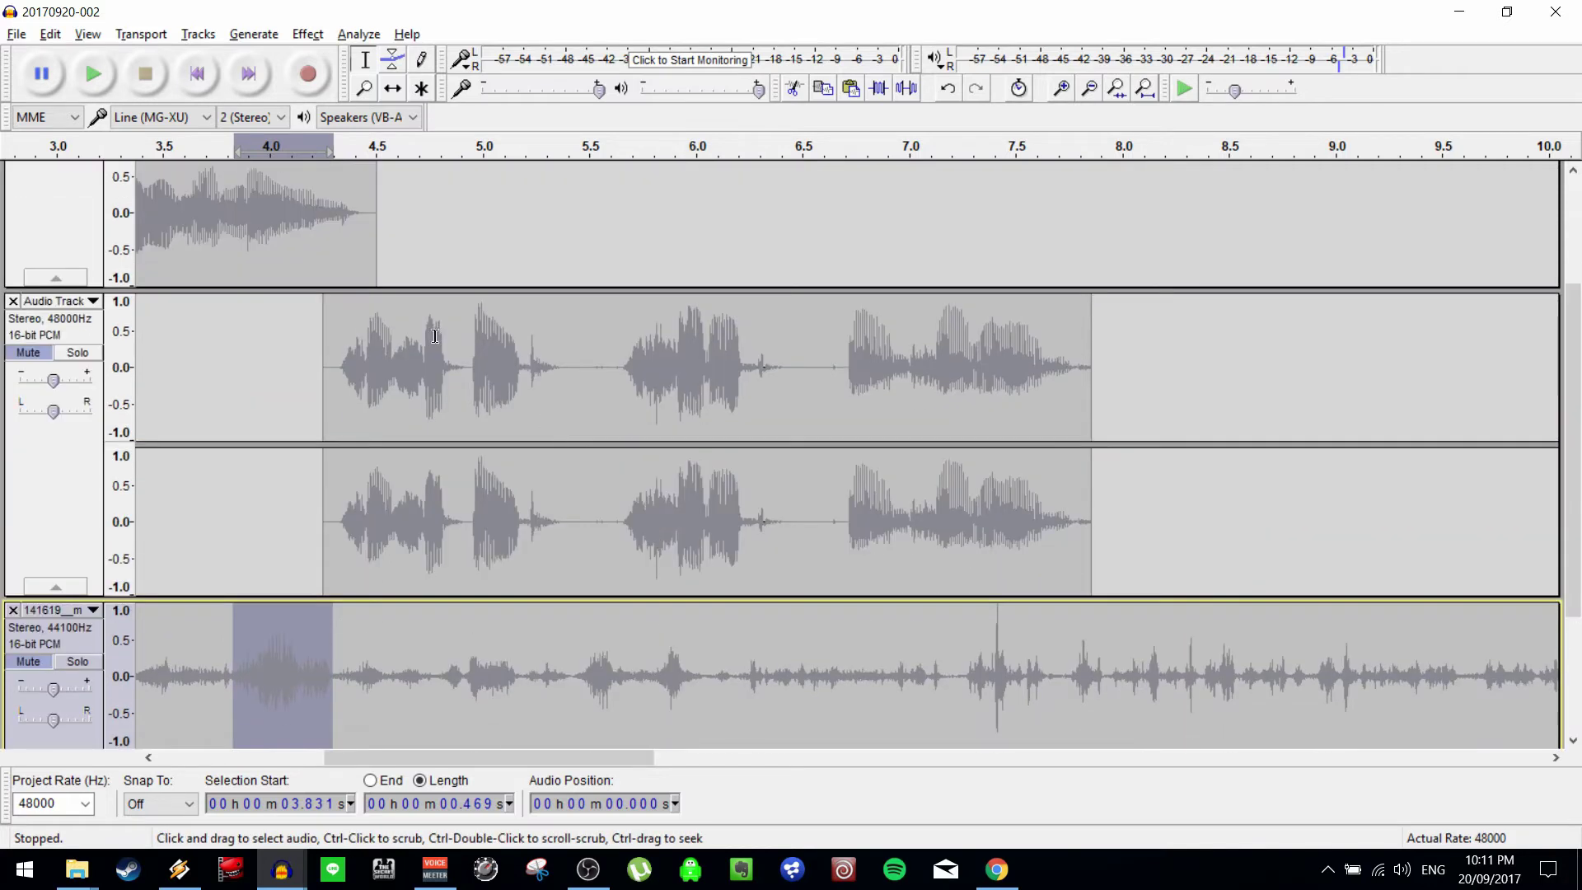
left_click(28, 352)
scroll(132, 347, "up", 3)
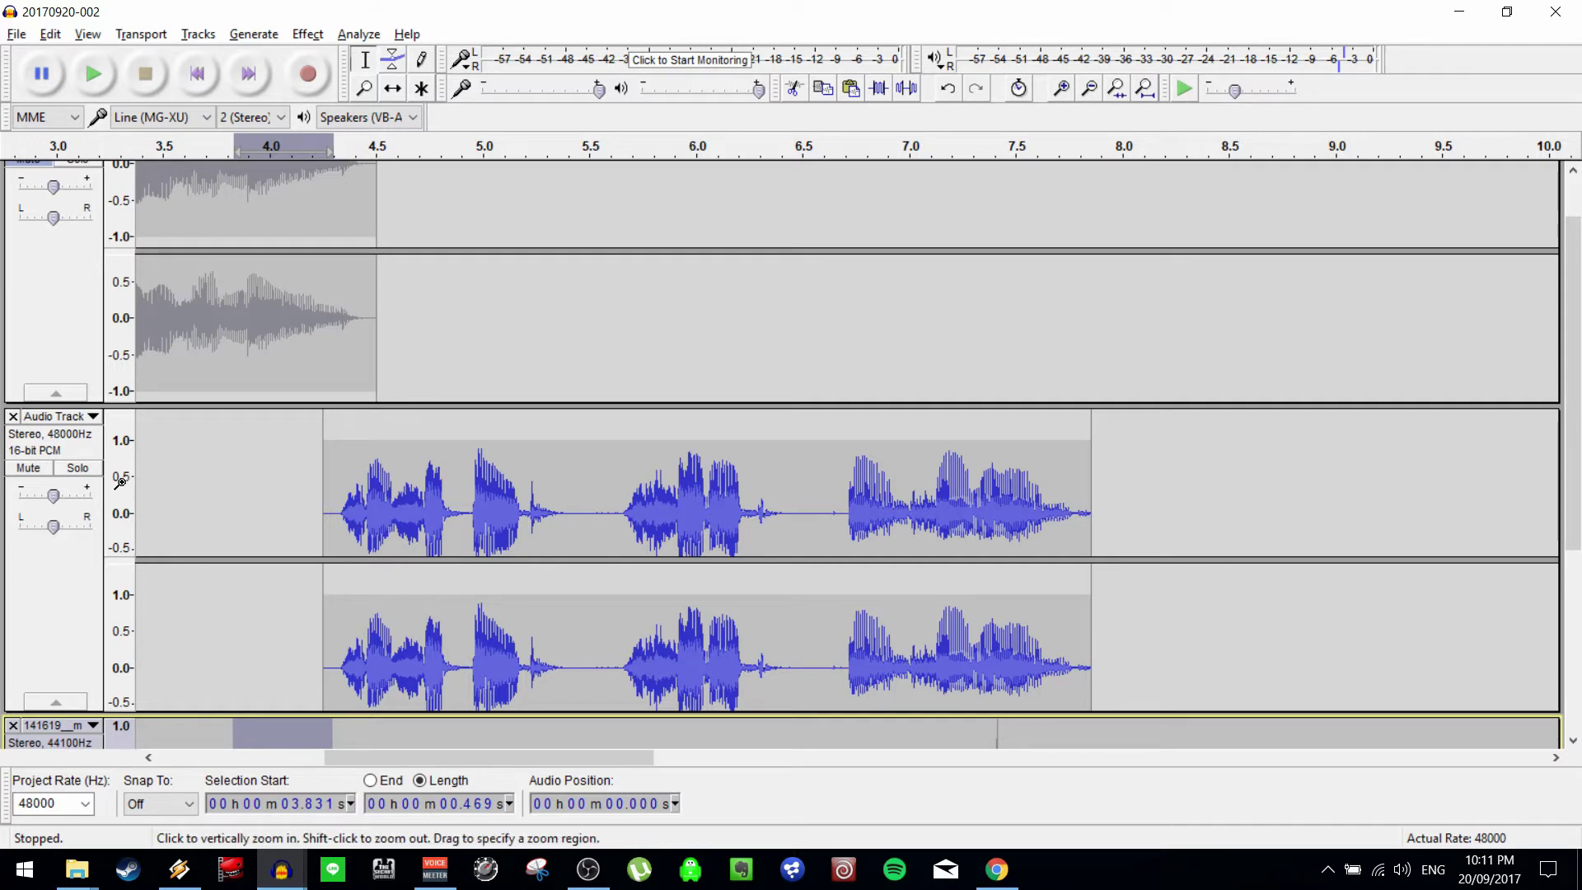
scroll(118, 459, "down", 3)
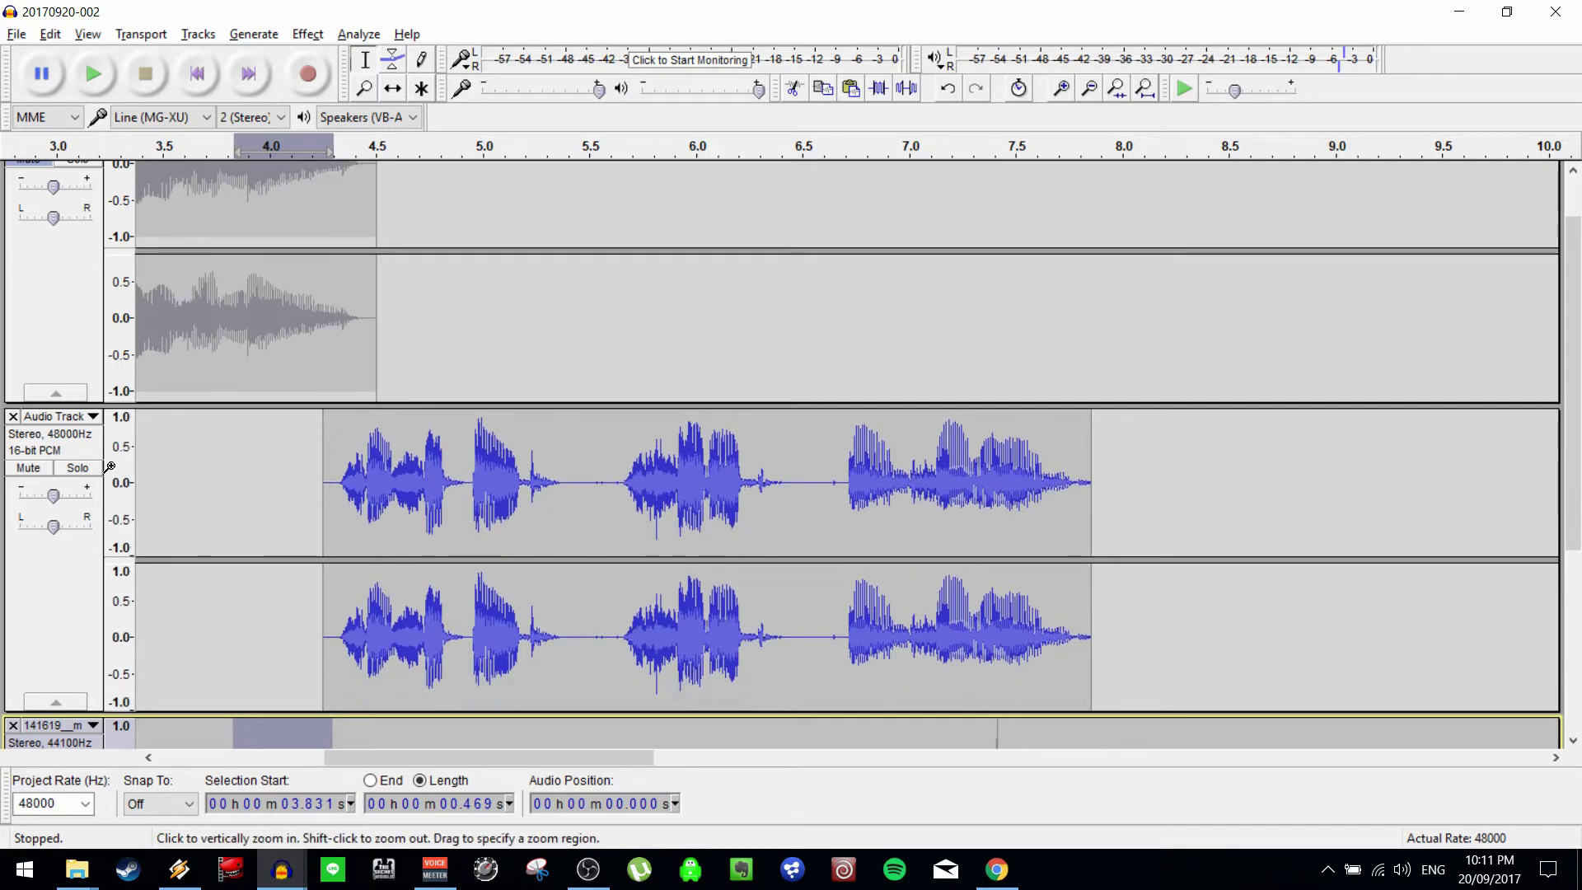
scroll(446, 447, "up", 2)
scroll(128, 266, "down", 2)
left_click(28, 224)
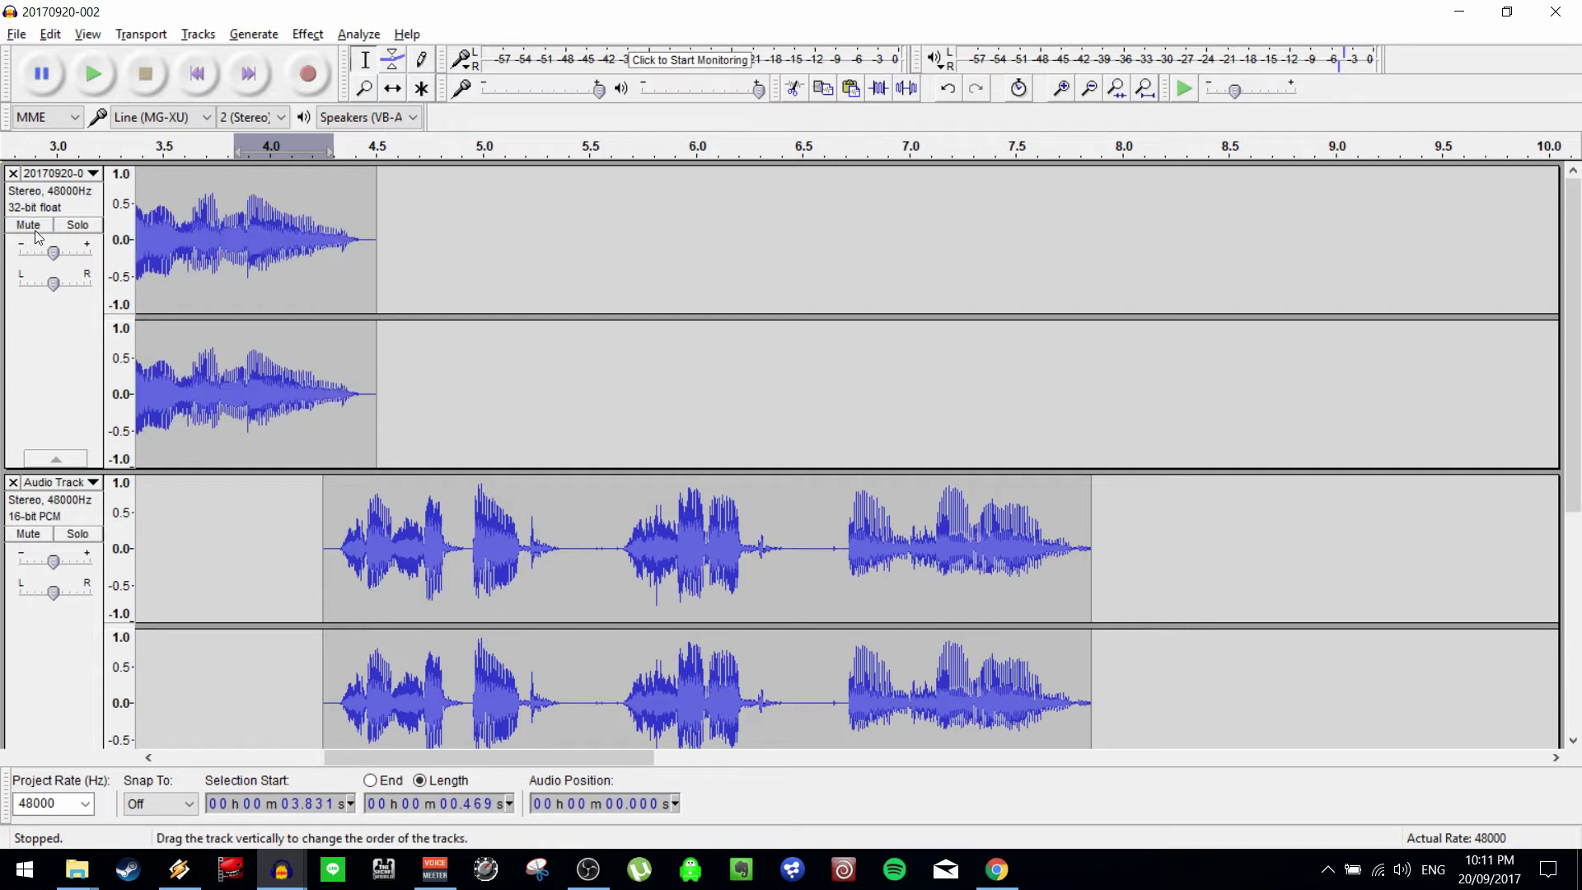
Paste the copied 0.469 s static snippet into the Audio Track at about 5.5 s.
left_click(744, 368)
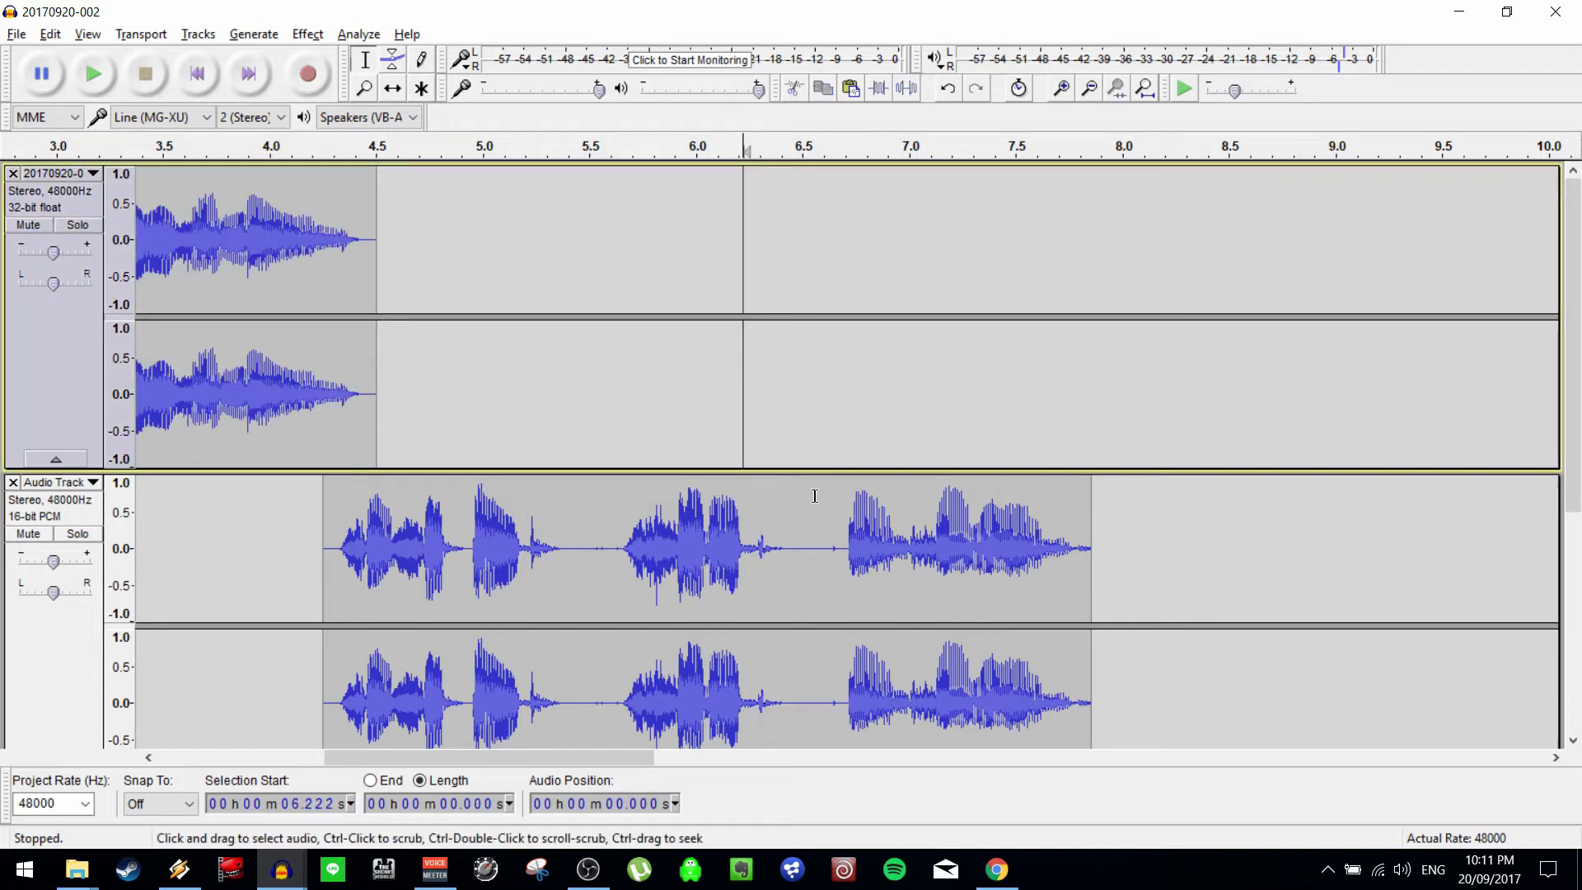
left_click(804, 551)
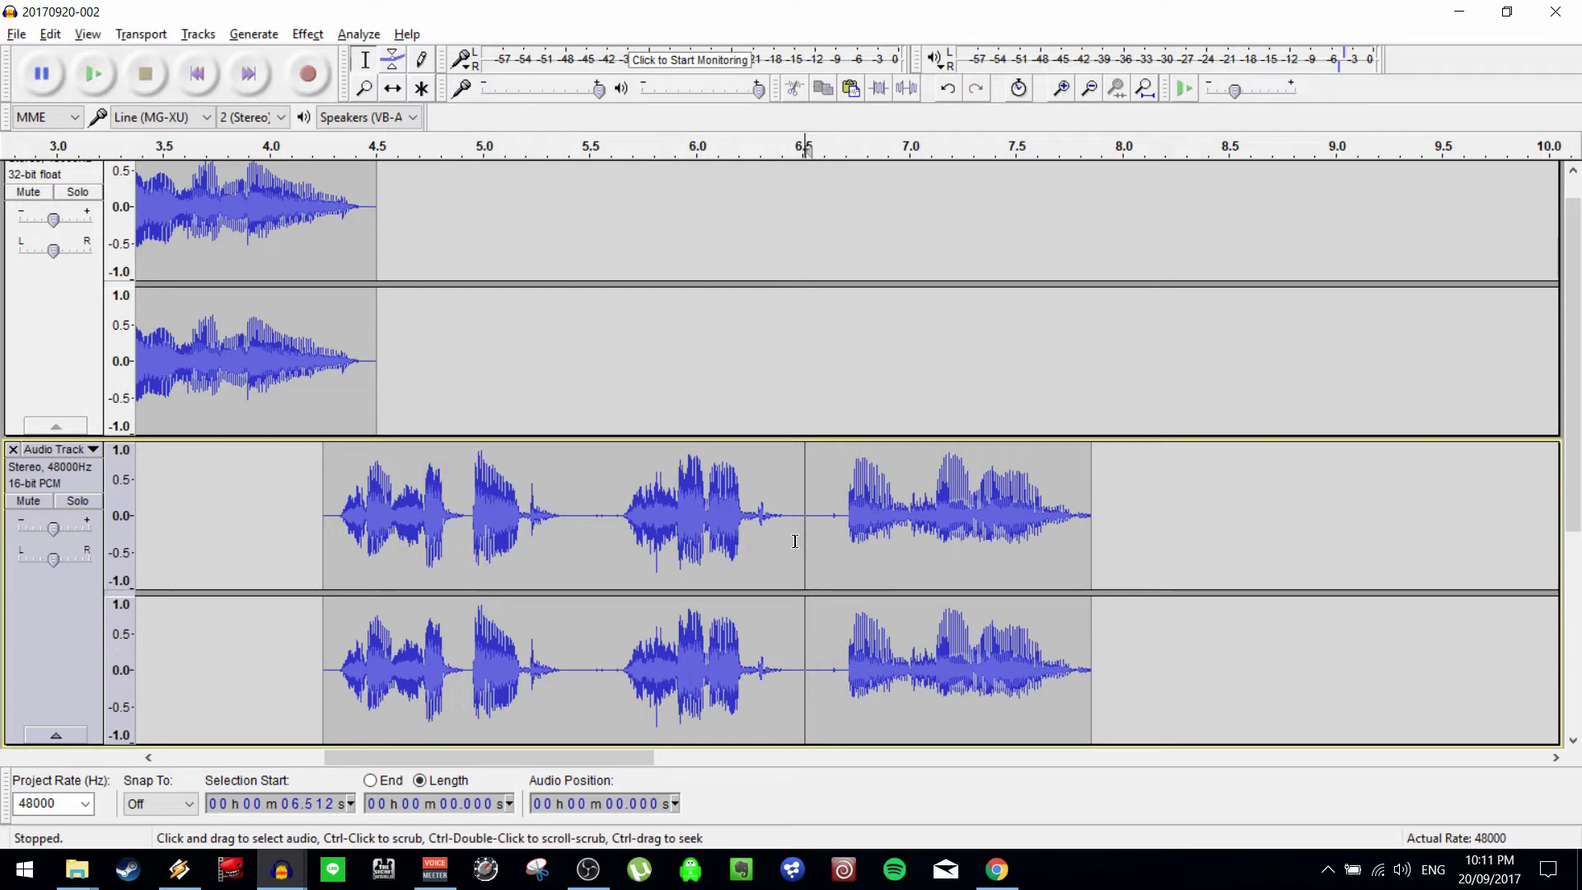
key("ctrl+v")
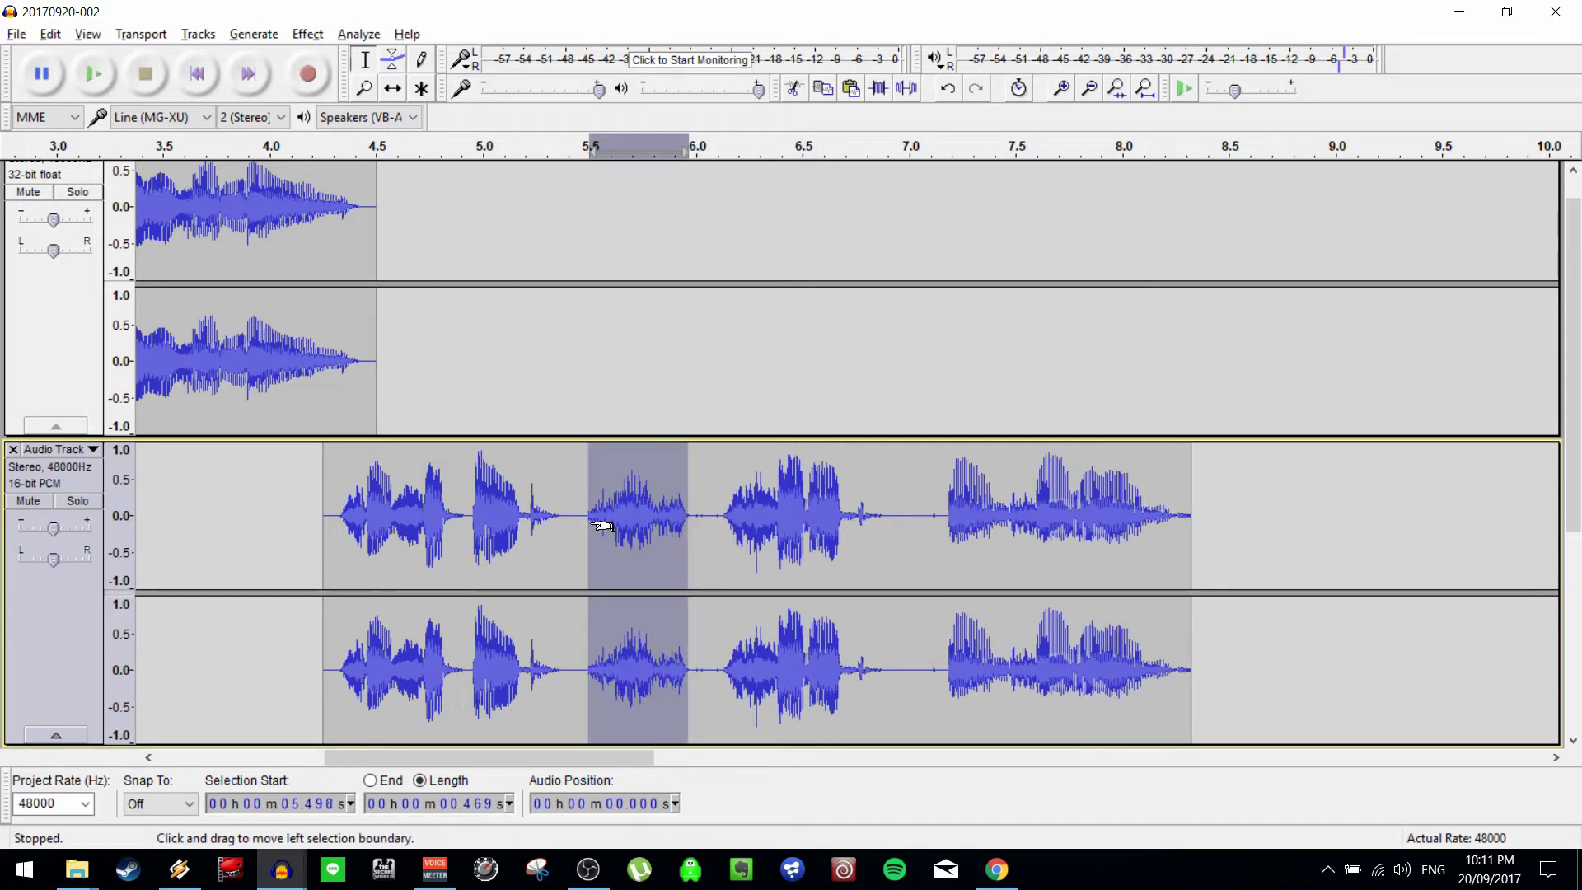
left_click(687, 374)
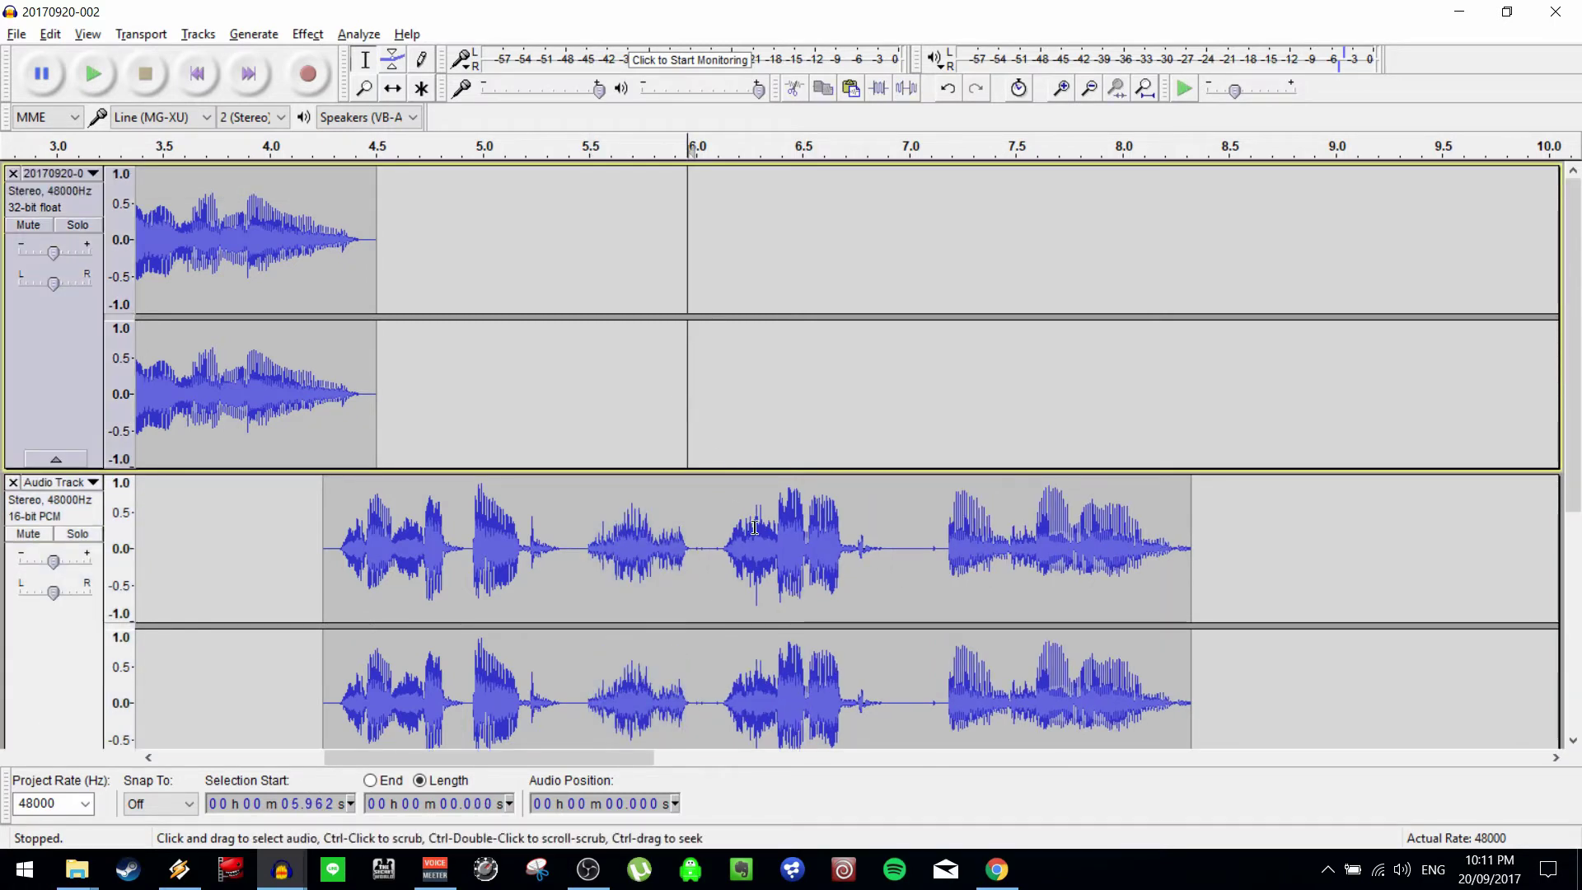
scroll(777, 550, "down", 3)
scroll(776, 550, "down", 2)
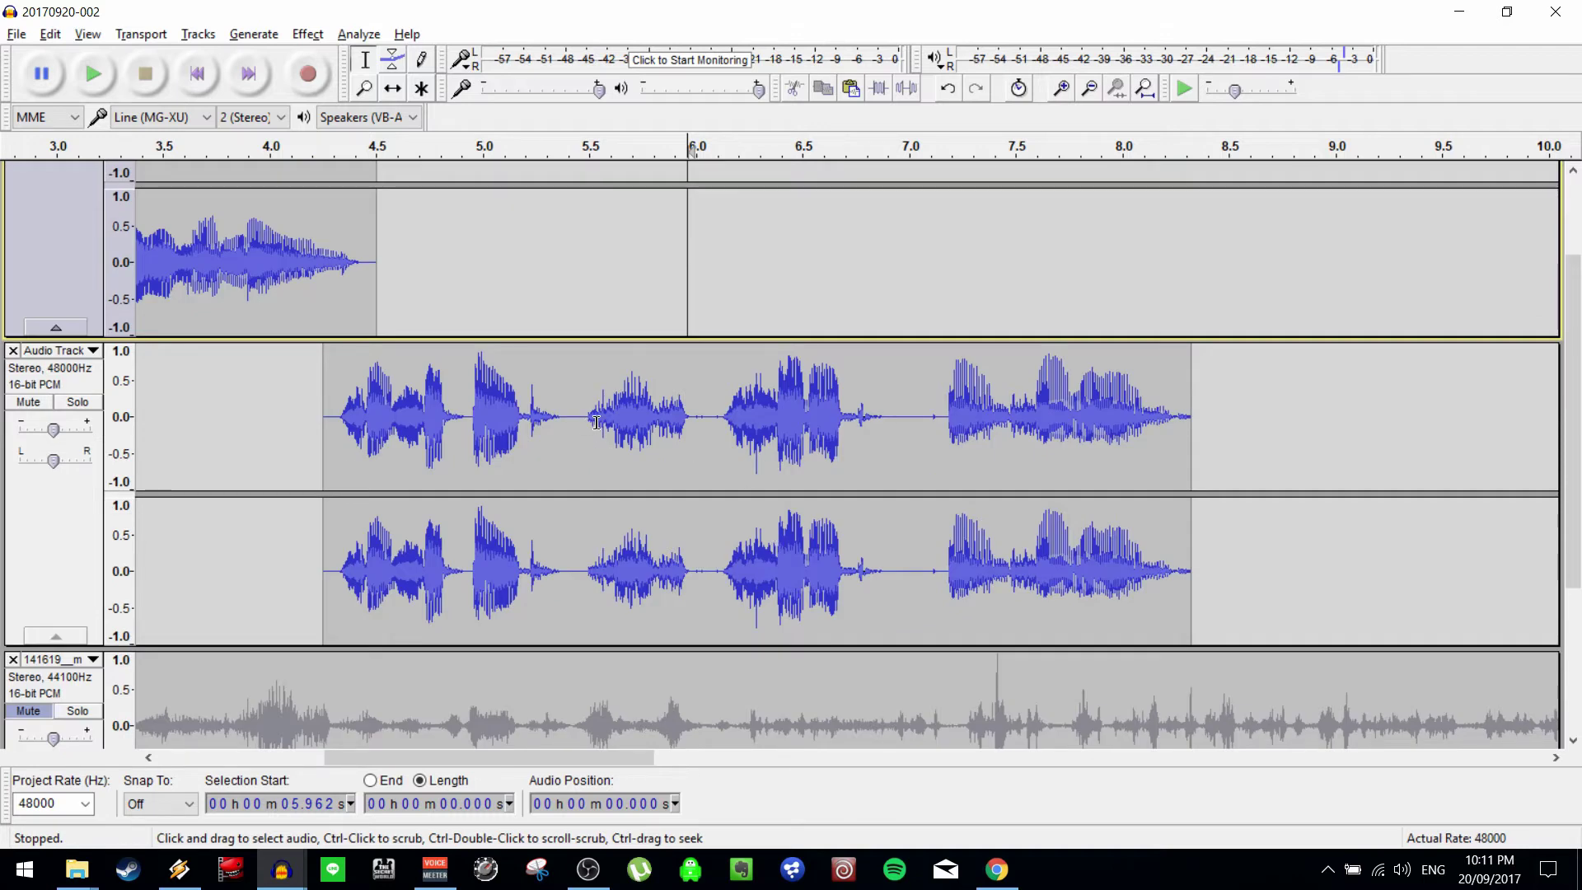
Cut the last phrase from 7.08 s onward and paste it back at 8.648 s.
left_click_drag(585, 421, 558, 422)
left_click(1265, 428)
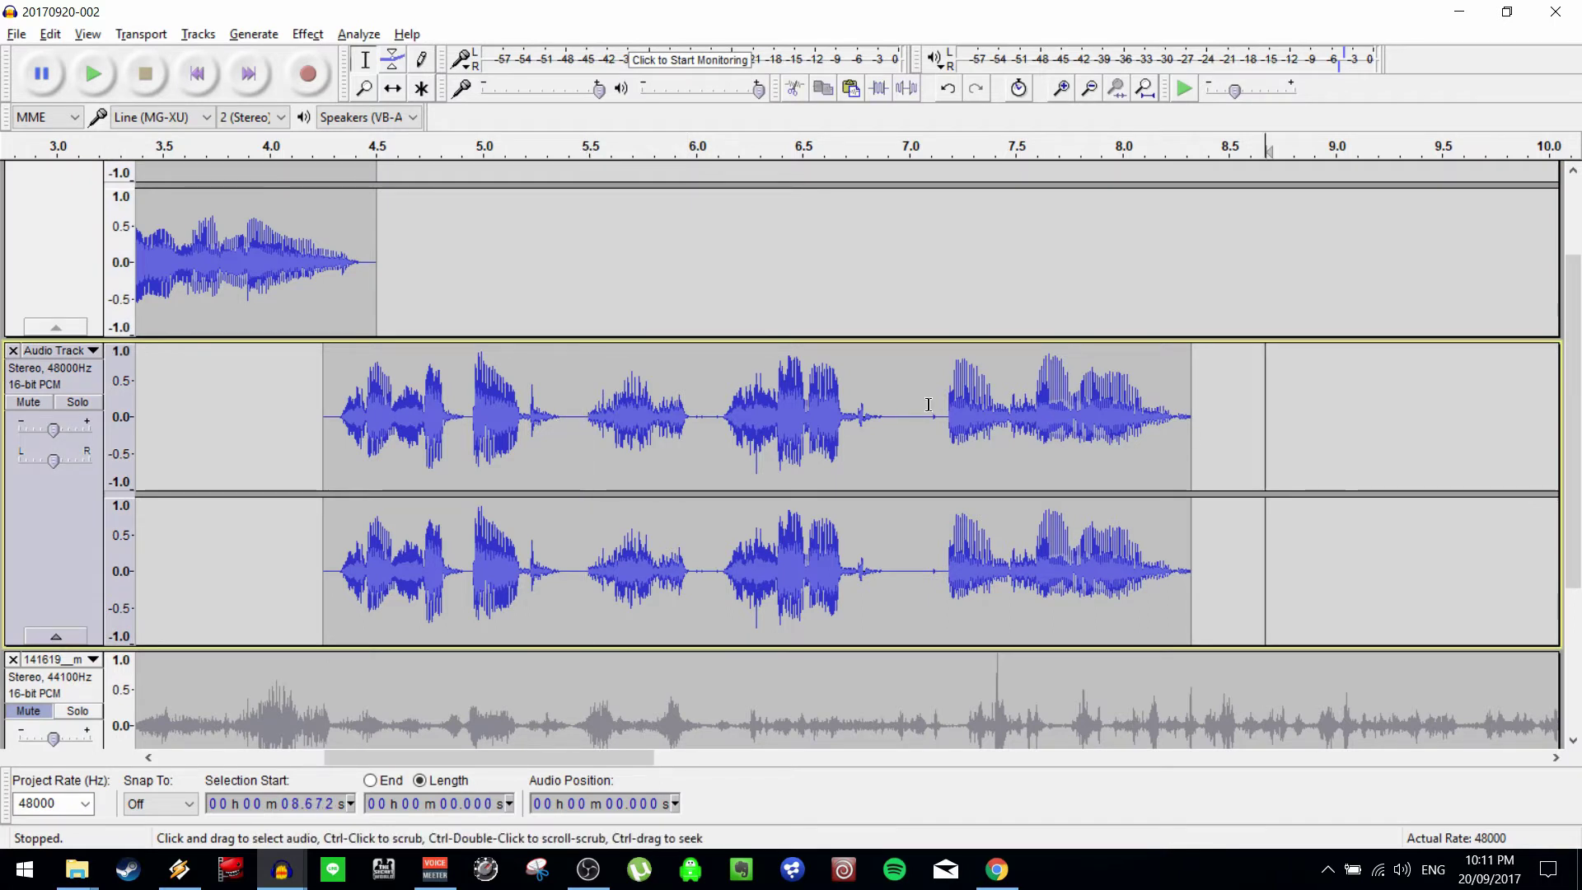
left_click_drag(925, 421, 1208, 434)
key("Delete")
left_click(1260, 423)
key("ctrl+v")
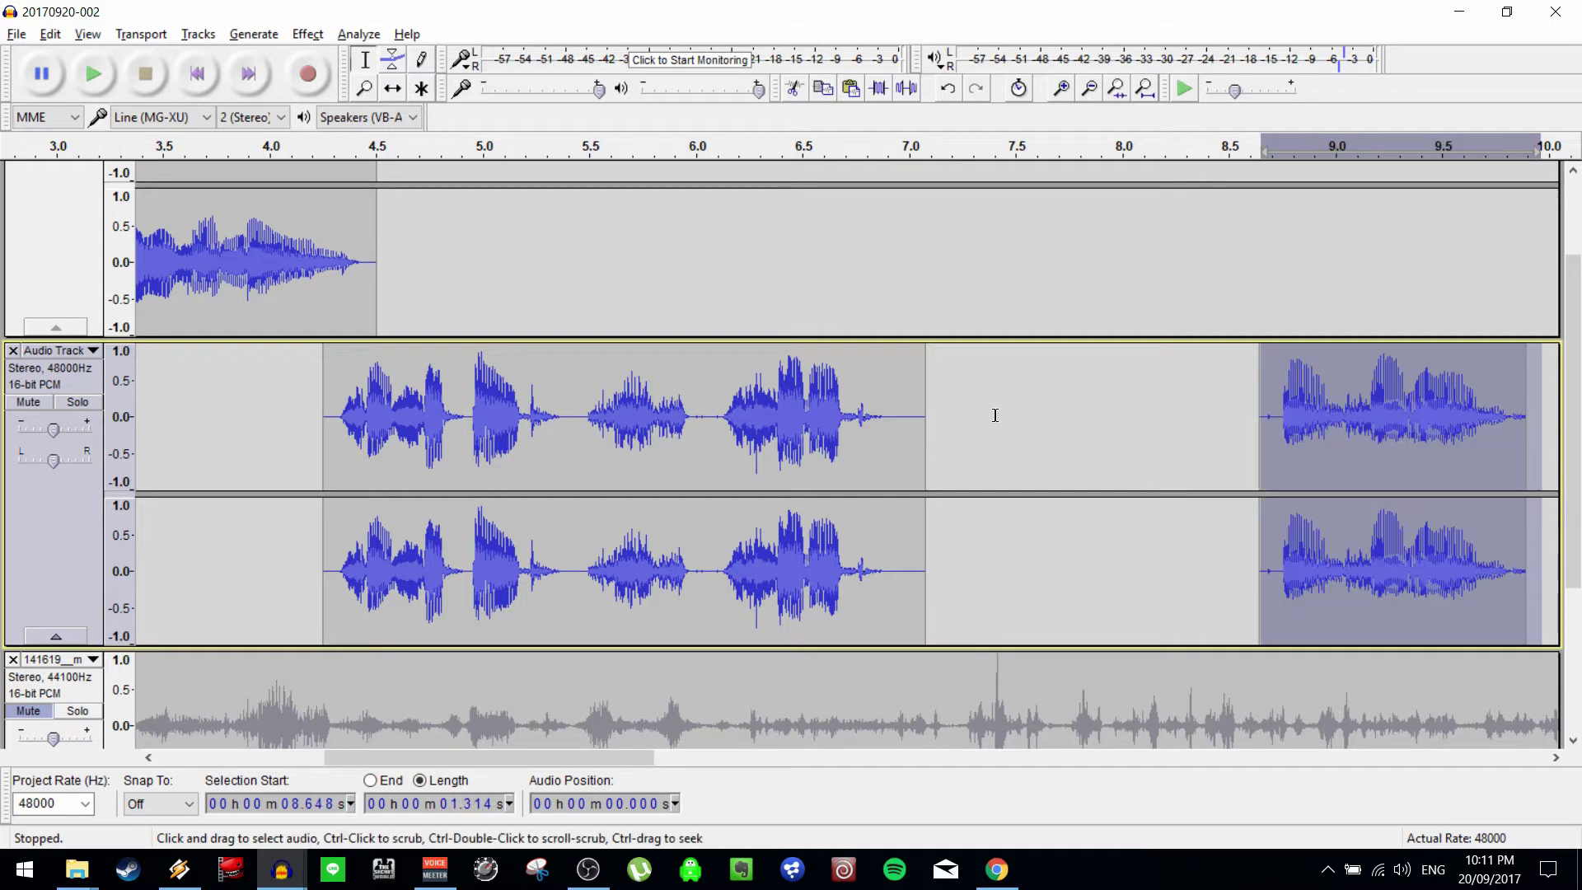
Move the 6.07–7.2 s phrase to 7.309 s and the 4.21–5.46 s phrase to 4.039 s.
left_click_drag(712, 405, 946, 424)
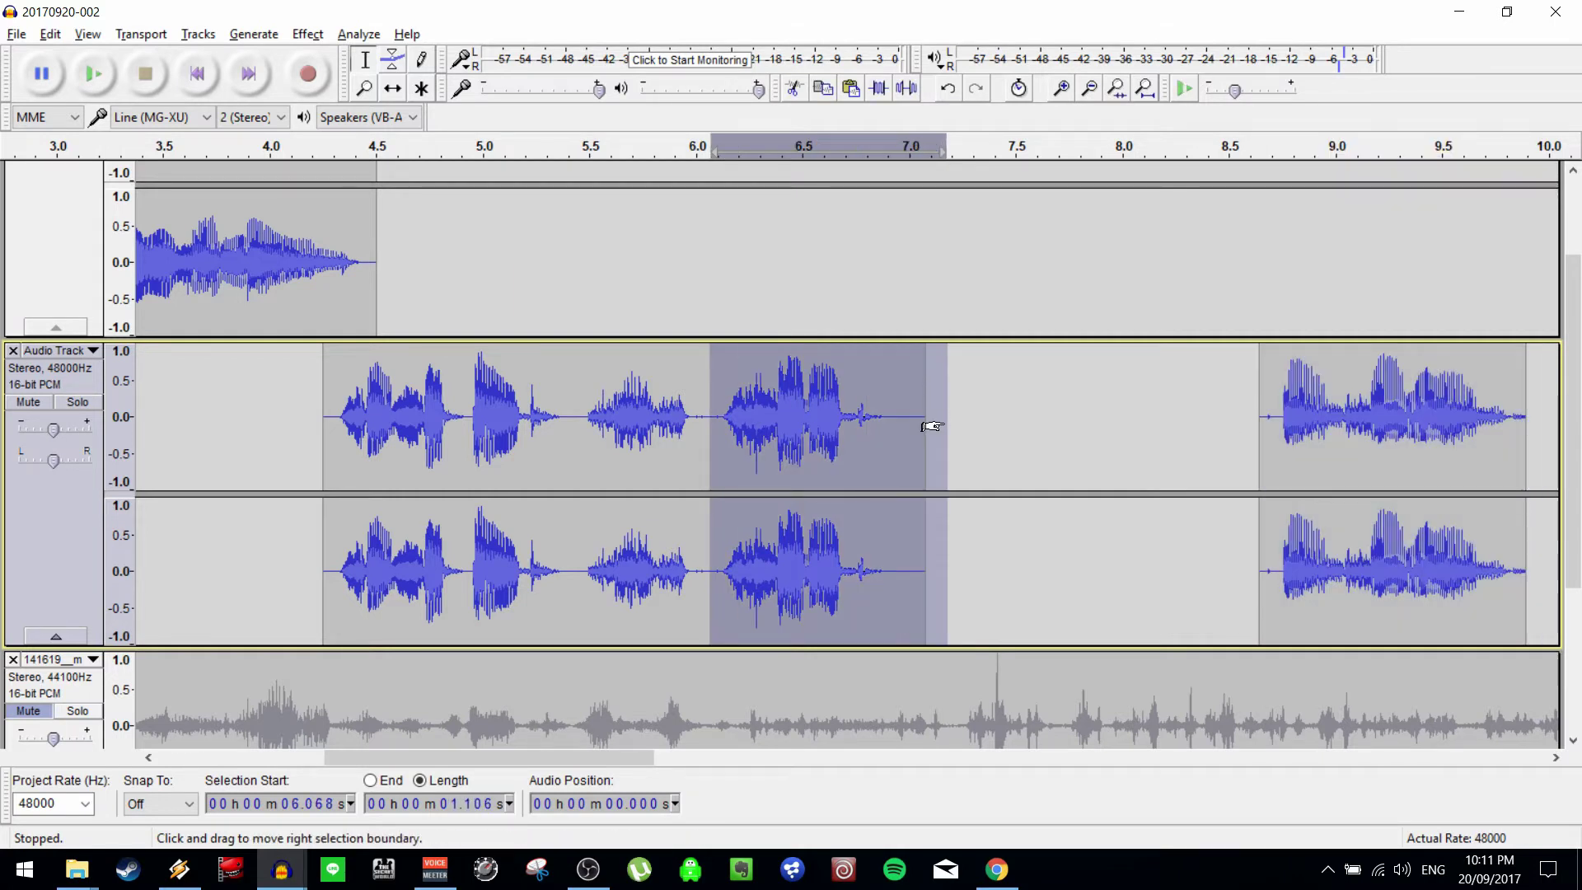
key("Delete")
left_click(977, 420)
key("ctrl+v")
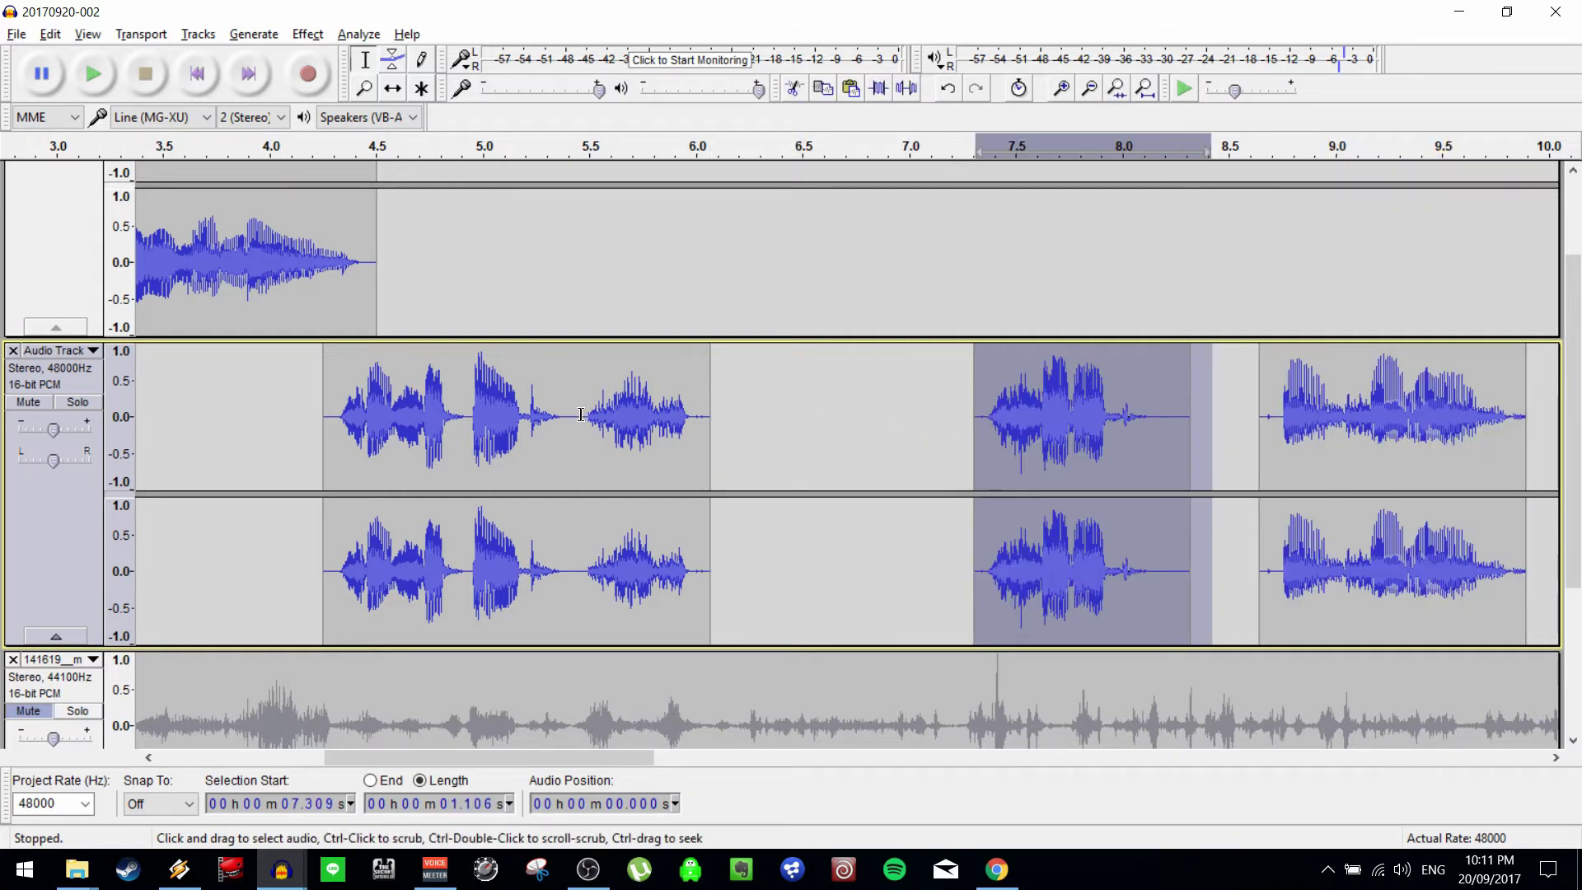
left_click_drag(581, 414, 316, 407)
key("Delete")
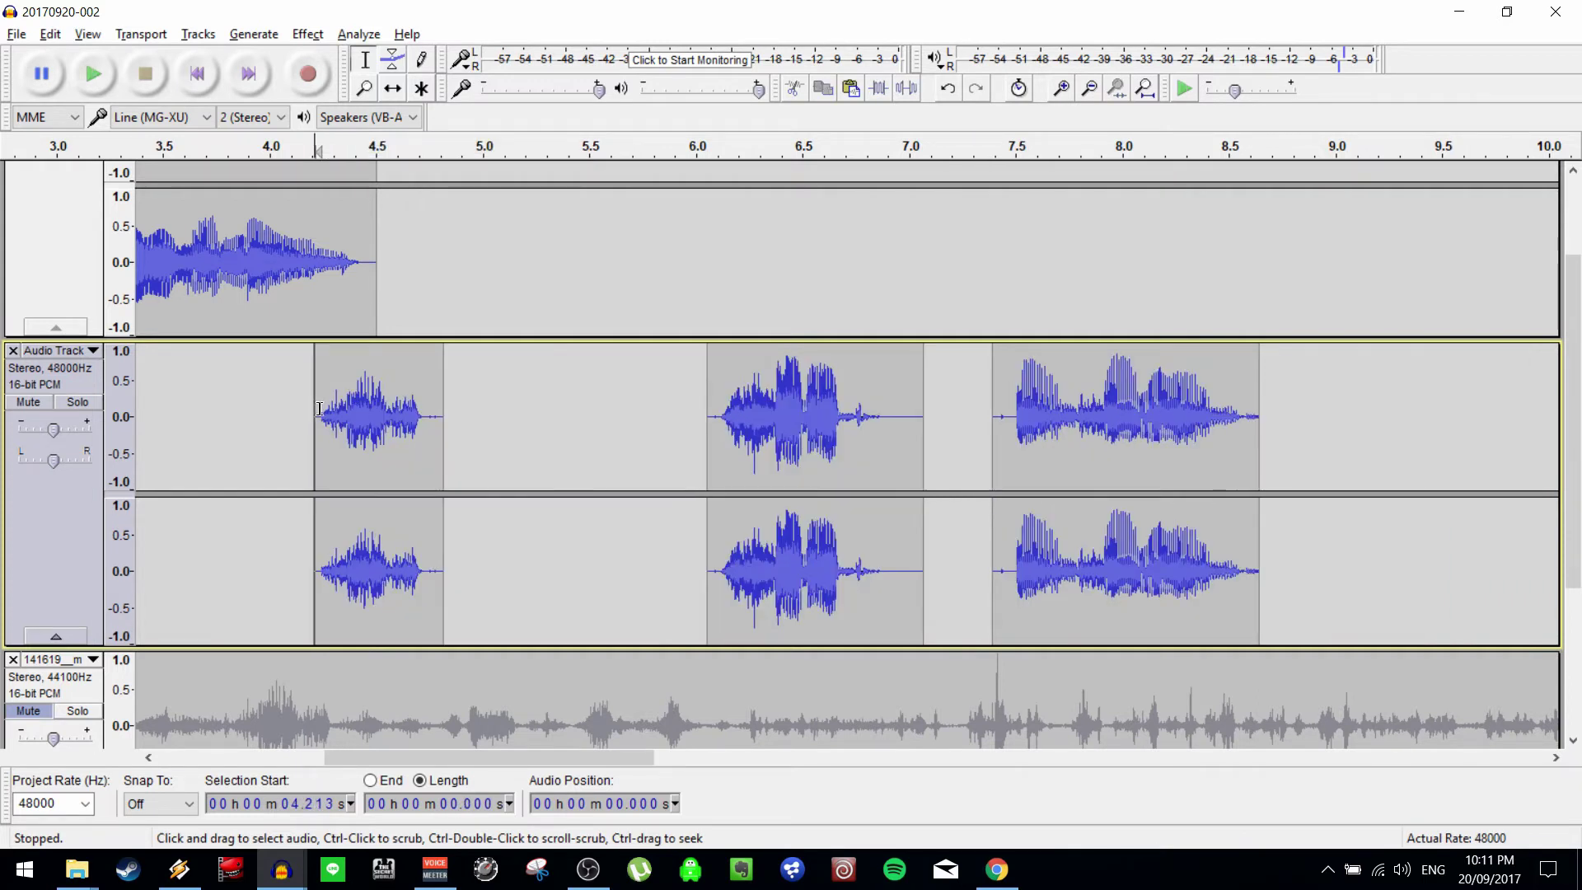
left_click(280, 408)
key("ctrl+v")
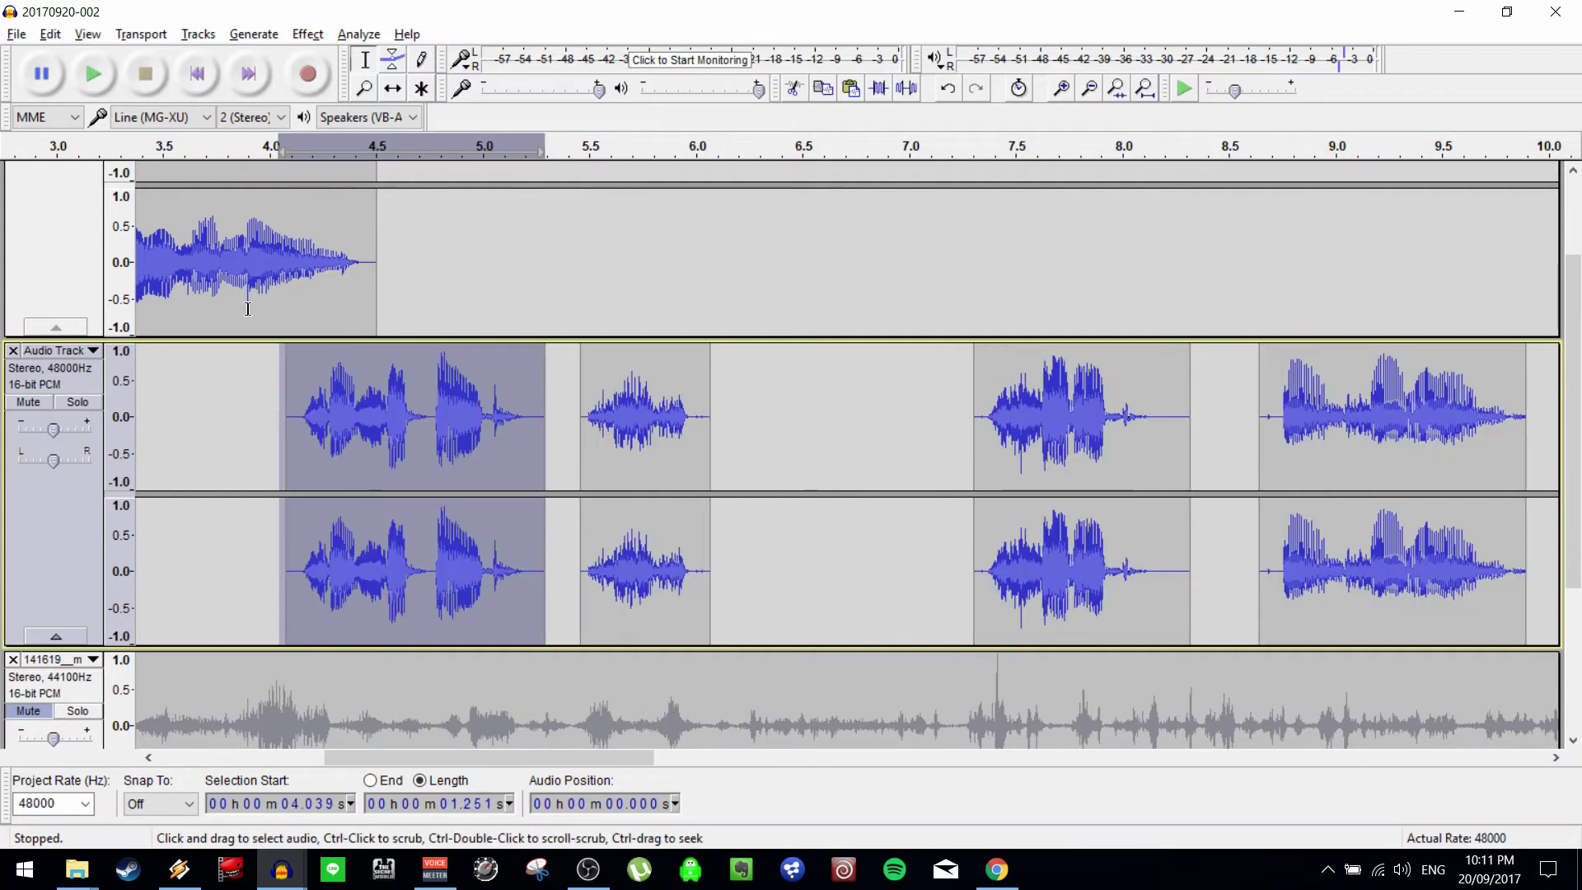
Play back the rearranged clips starting from 3.478 s.
scroll(160, 288, "up", 3)
left_click(159, 286)
key("space")
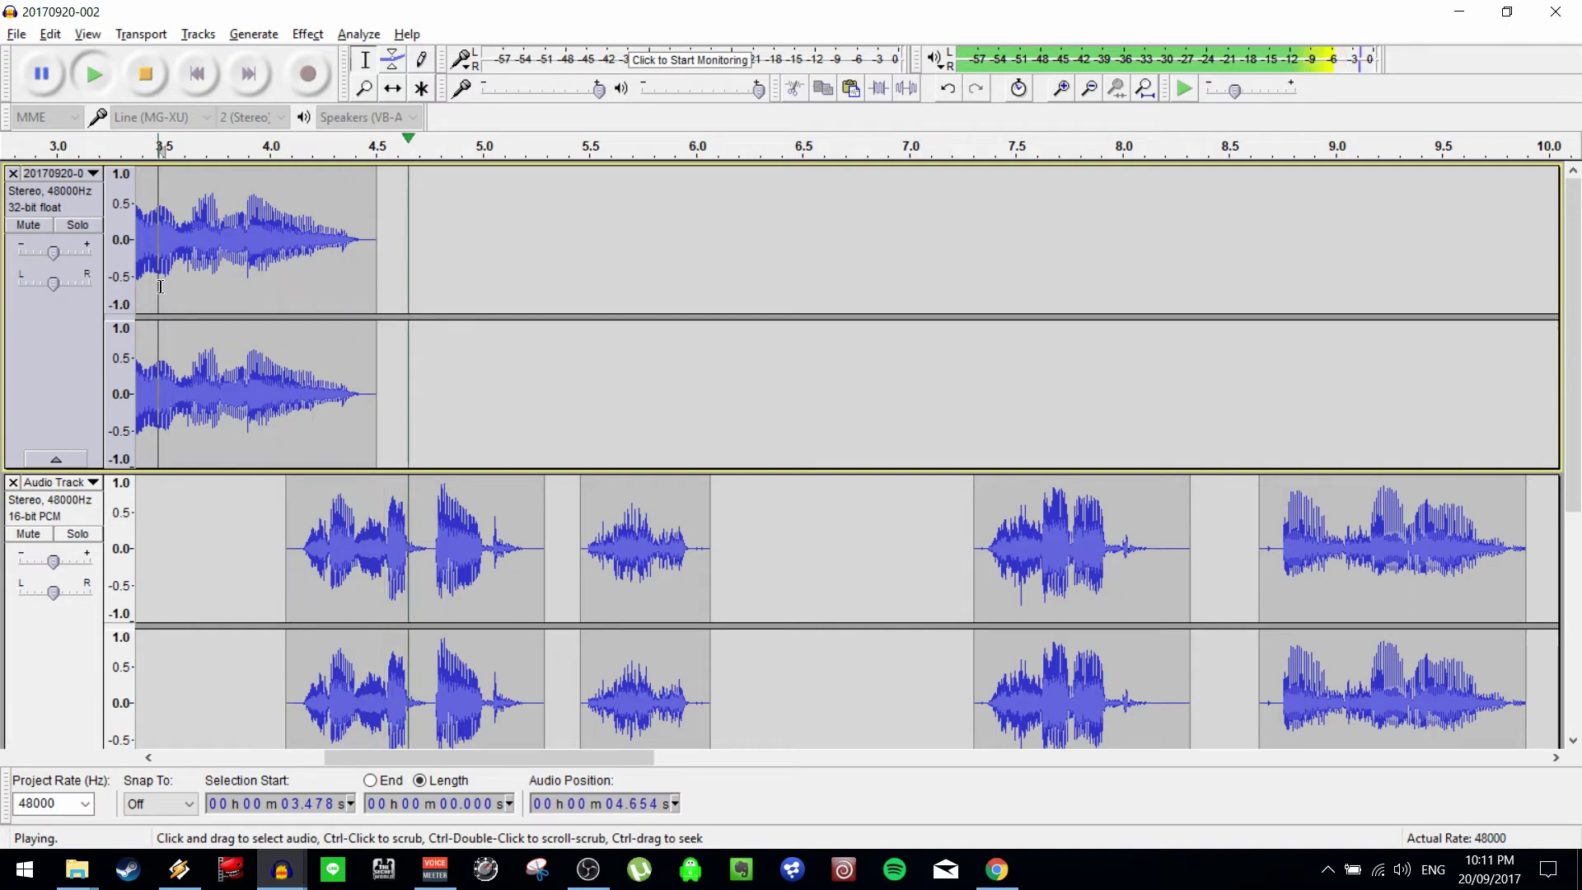
key("space")
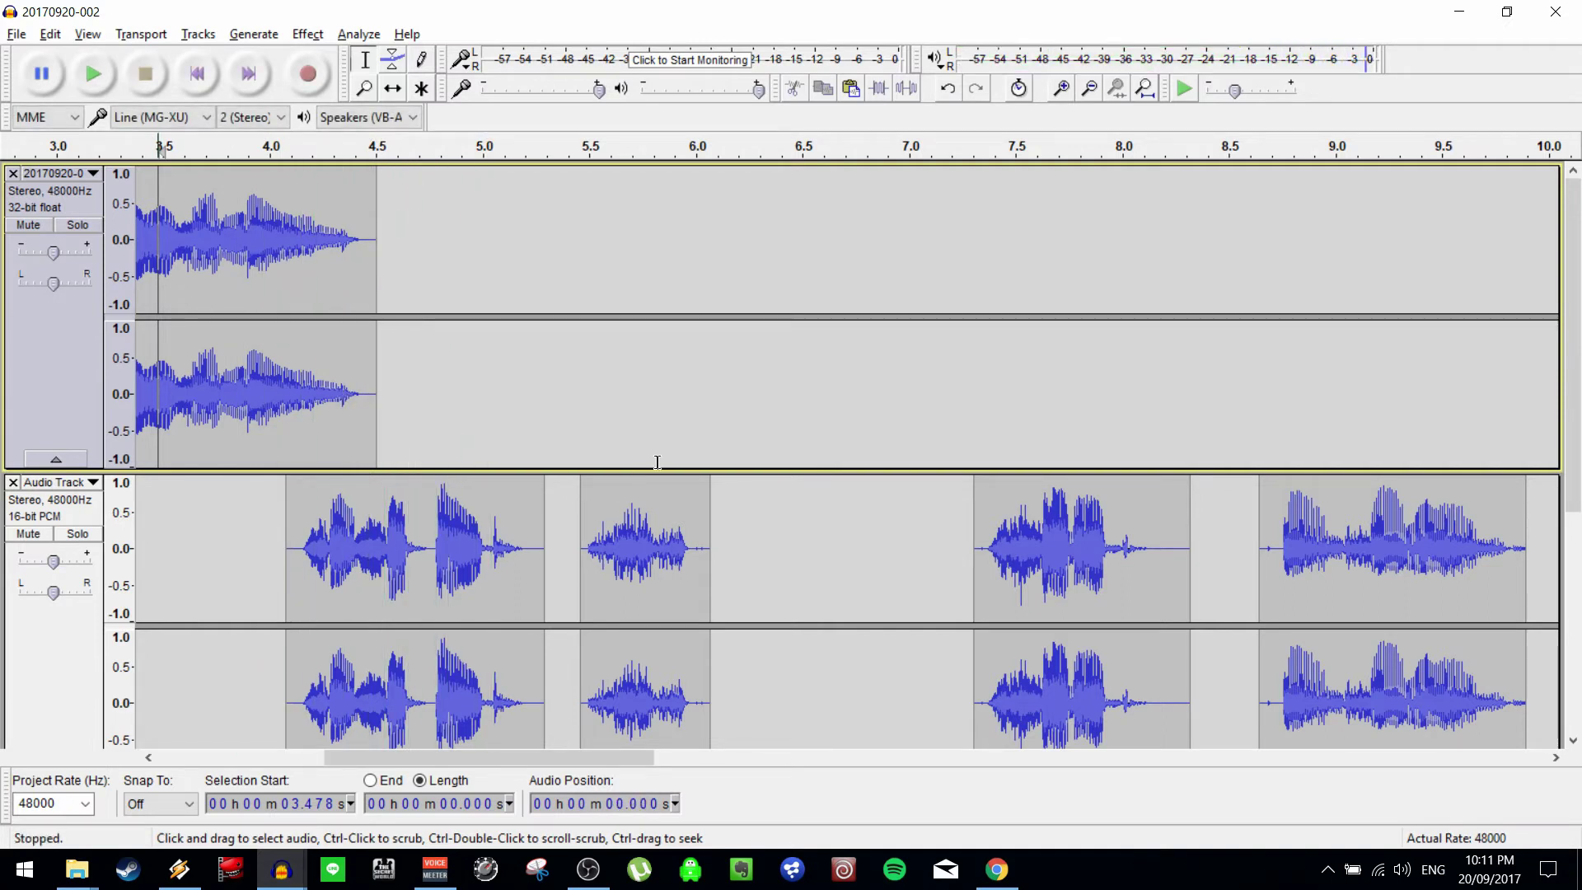
scroll(664, 450, "down", 3)
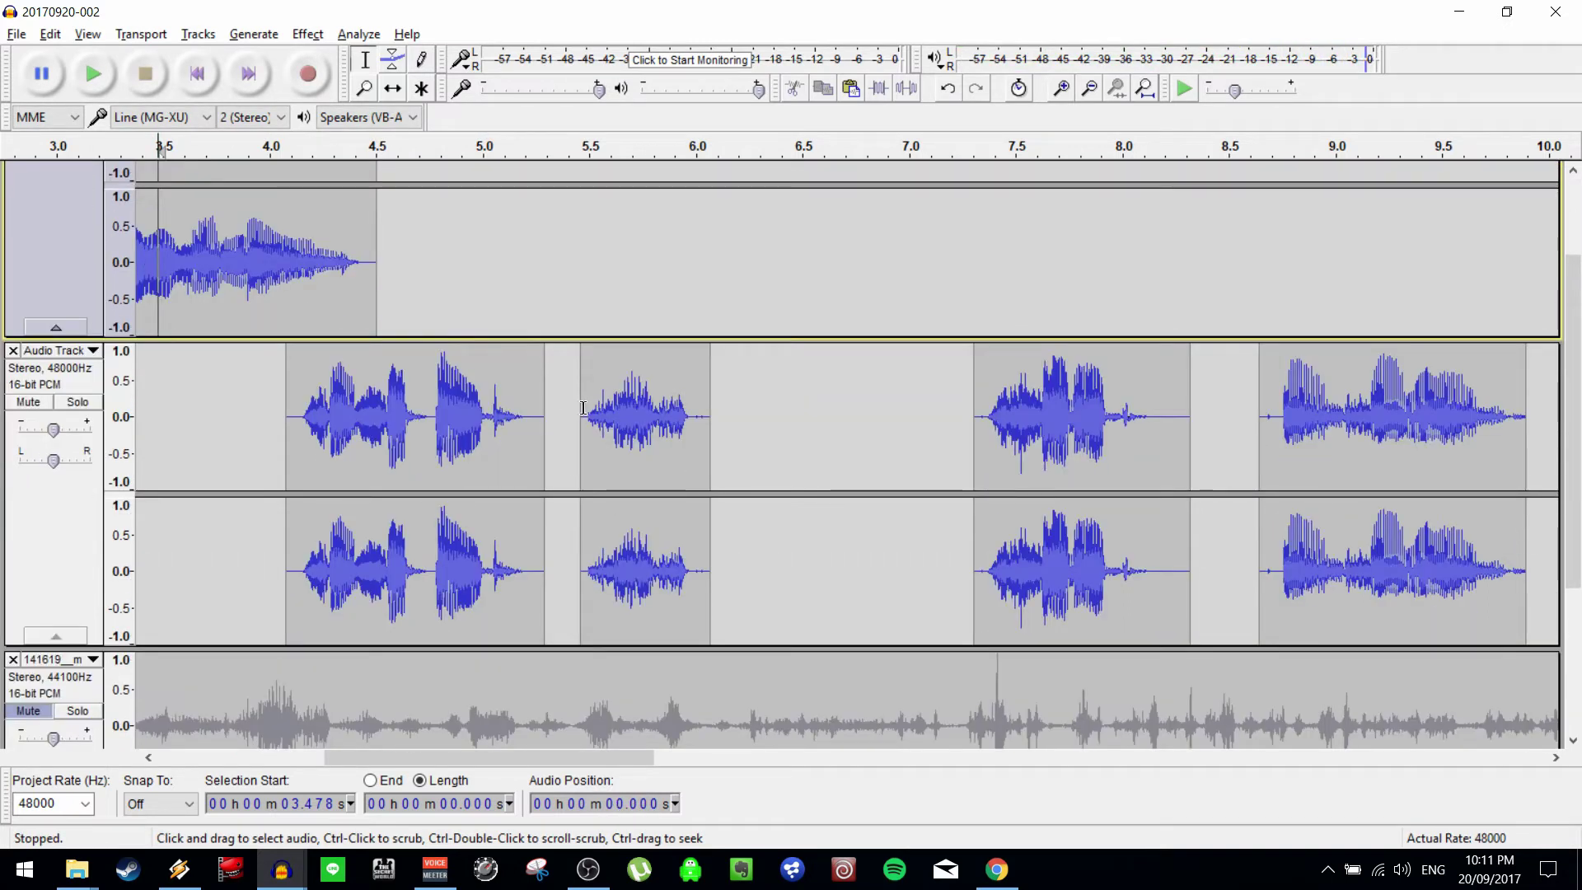
Delete six short silent slices from the Audio Track, including 0.048 s at 5.435 s and 0.232 s at 7.831 s.
left_click_drag(584, 407, 579, 409)
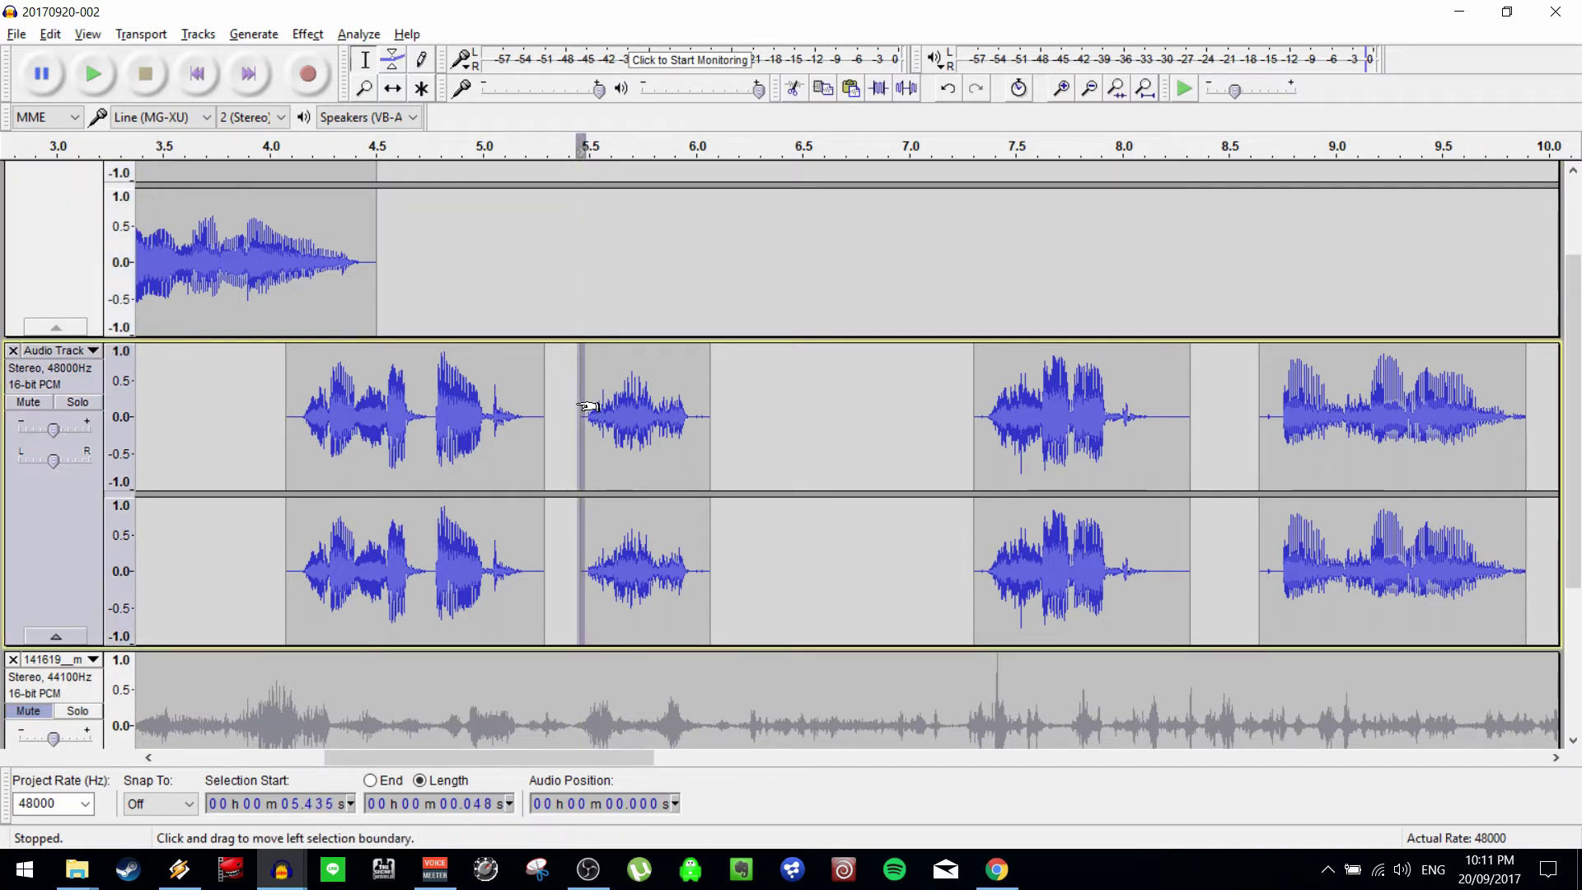
key("Delete")
left_click_drag(712, 425, 680, 425)
key("Delete")
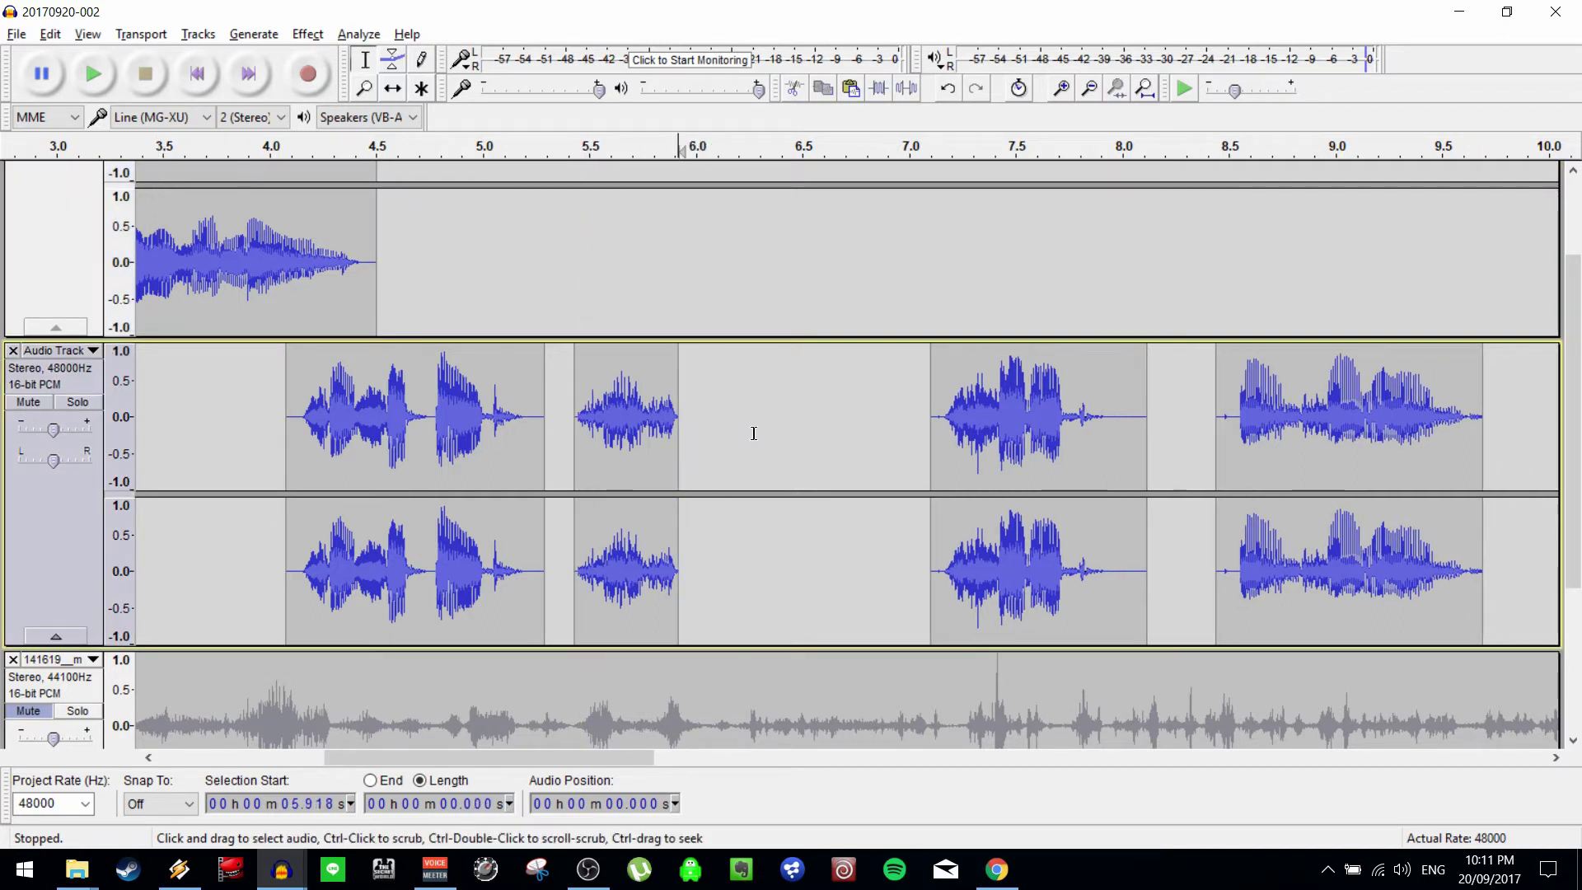
left_click_drag(944, 426, 923, 427)
key("Delete")
mouse_move(1137, 434)
left_mouse_down()
mouse_move(1079, 435)
mouse_move(1134, 437)
left_mouse_up()
key("Delete")
key("Delete")
left_click_drag(555, 415, 529, 412)
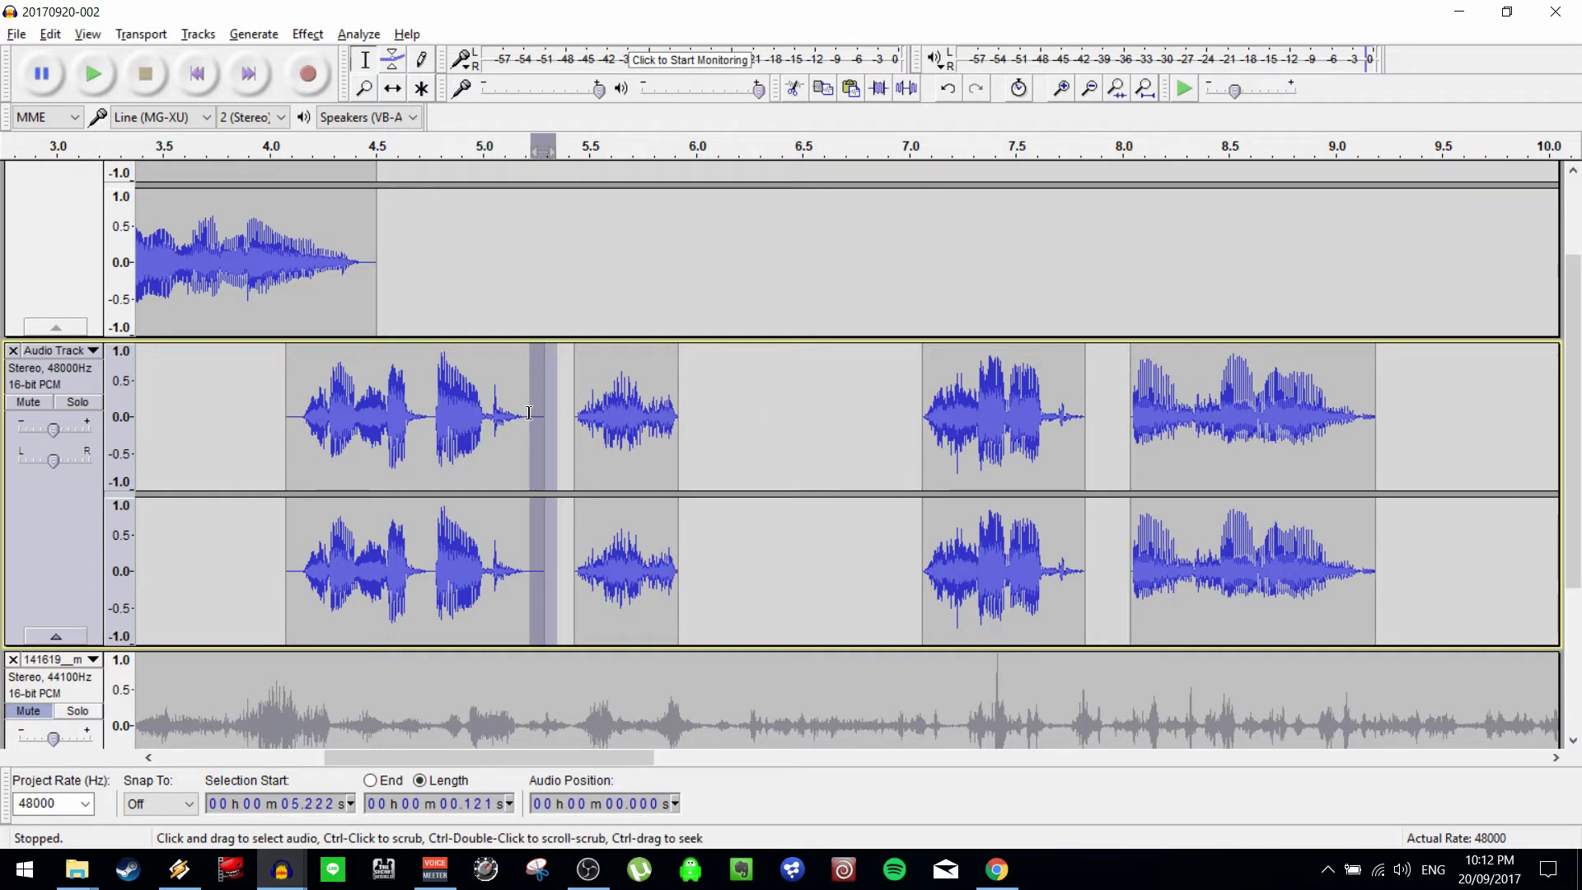
key("Delete")
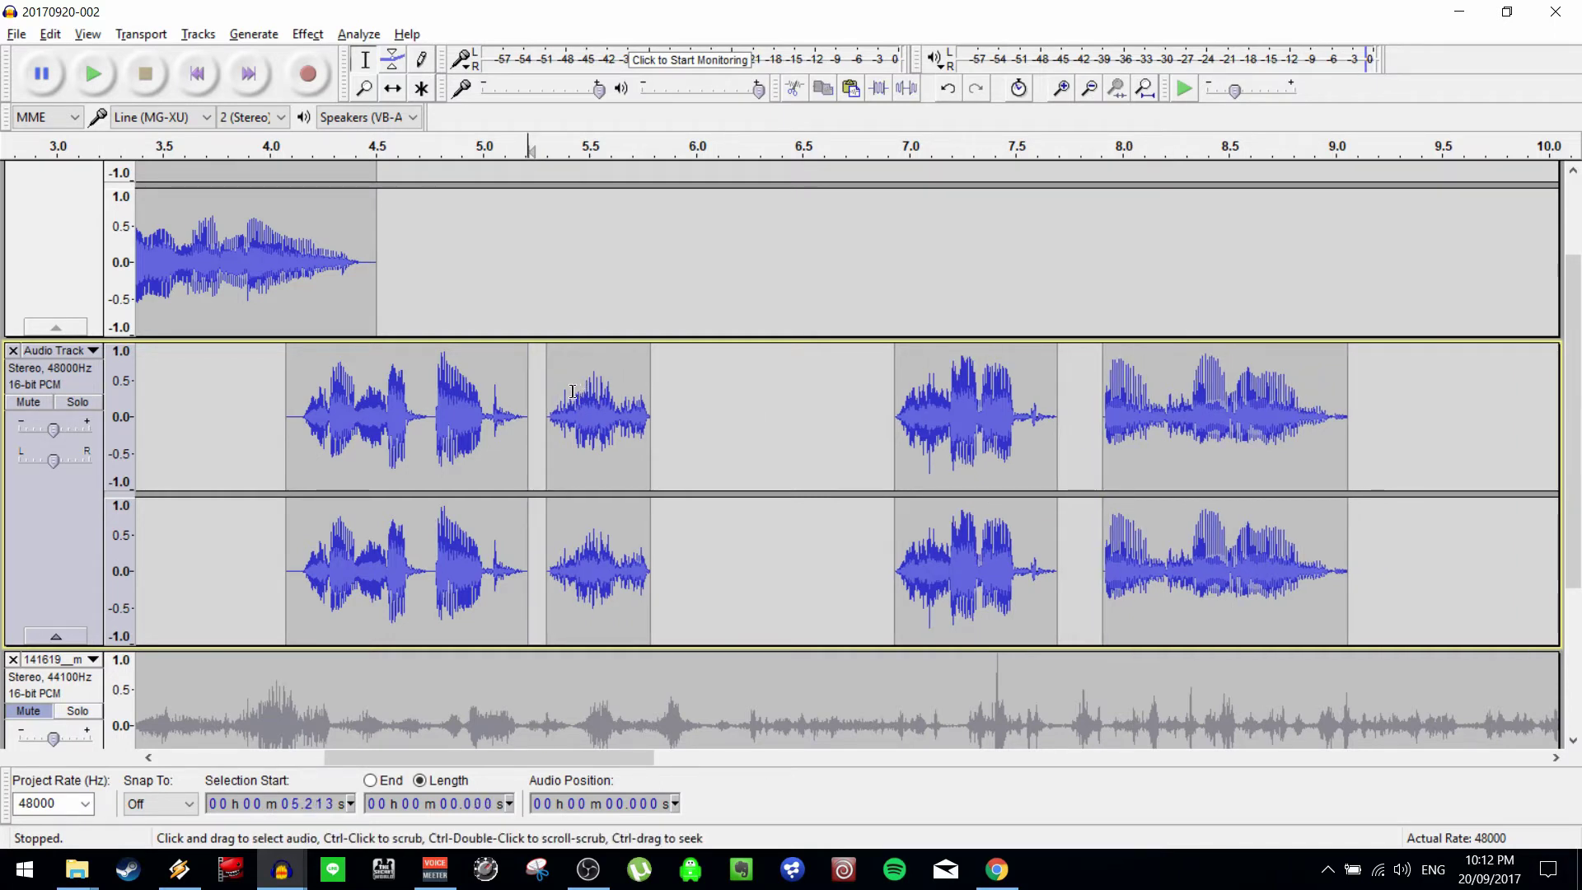
left_click_drag(534, 404, 528, 404)
key("Delete")
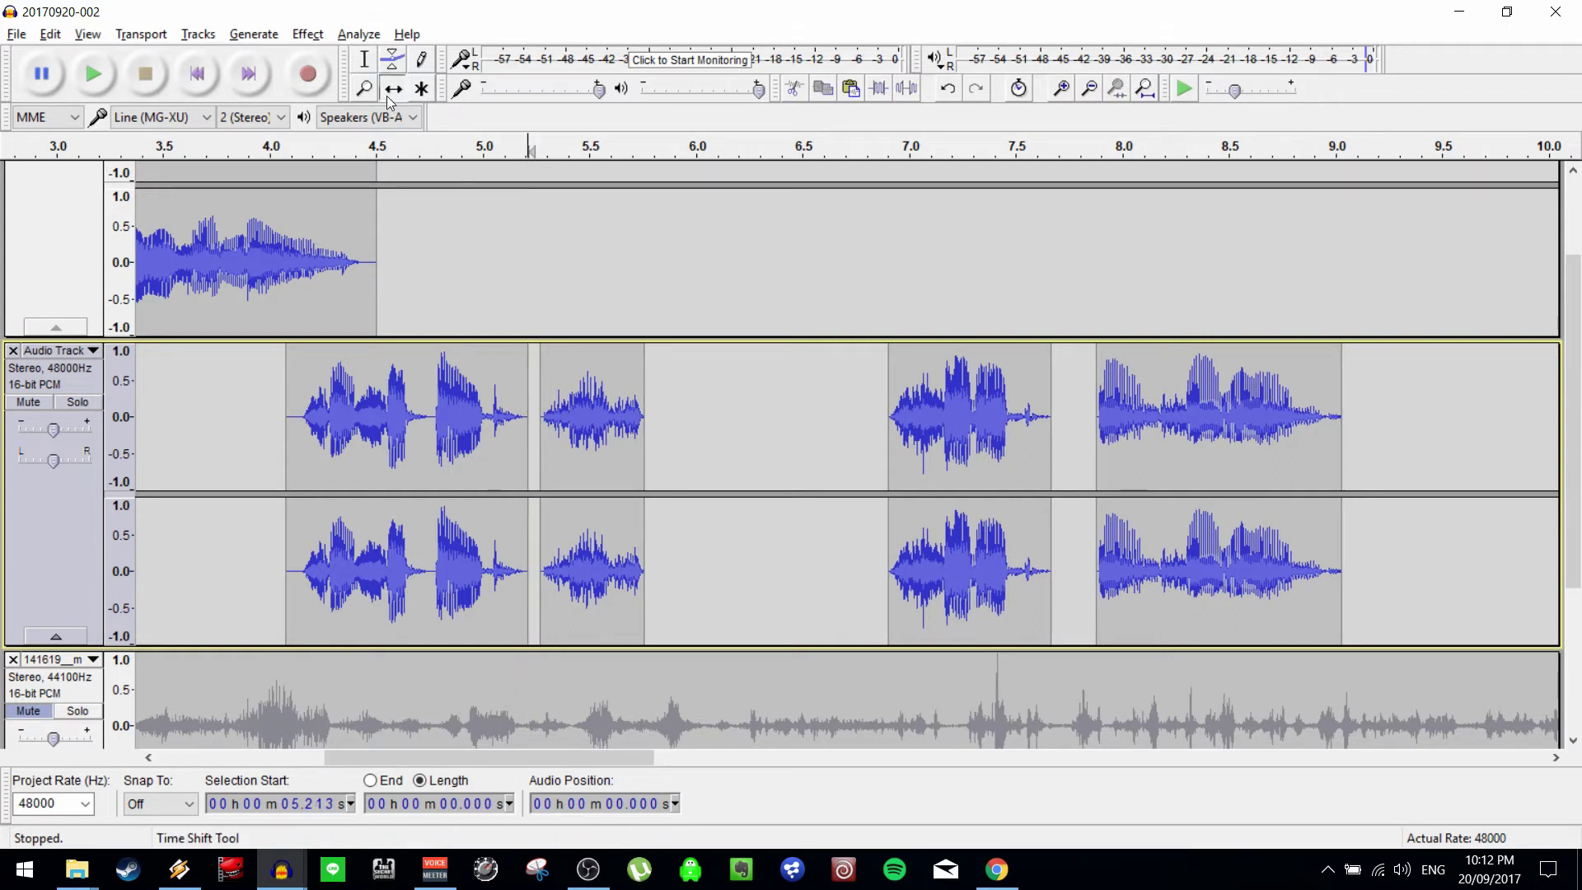
Mute the top track and slide three Audio Track clips left to close the gaps.
scroll(277, 451, "up", 3)
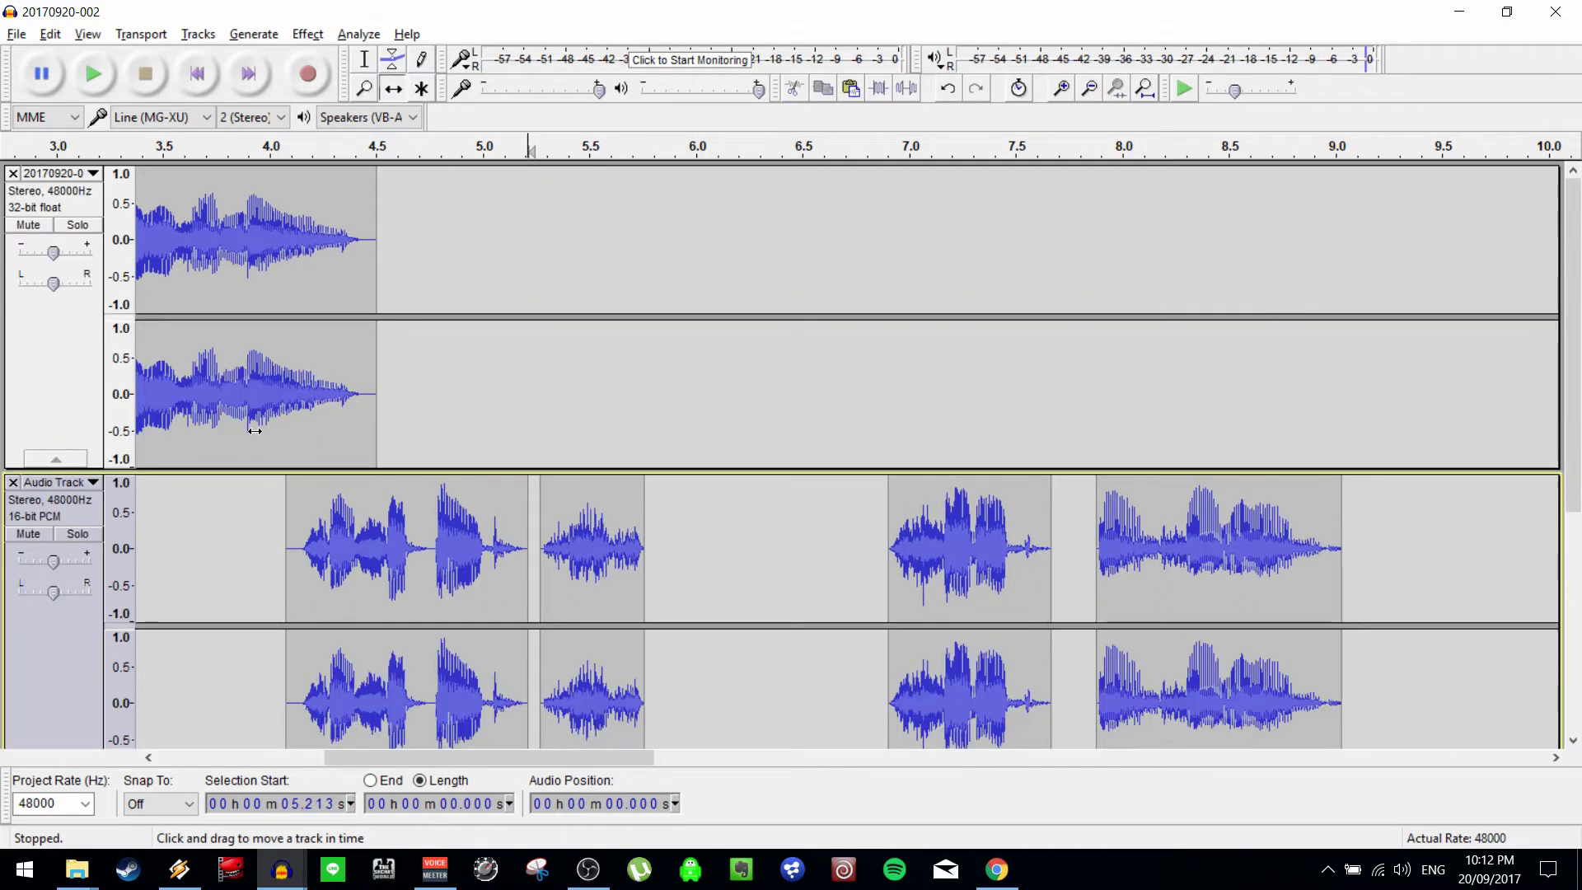
left_click(28, 224)
scroll(562, 373, "down", 4)
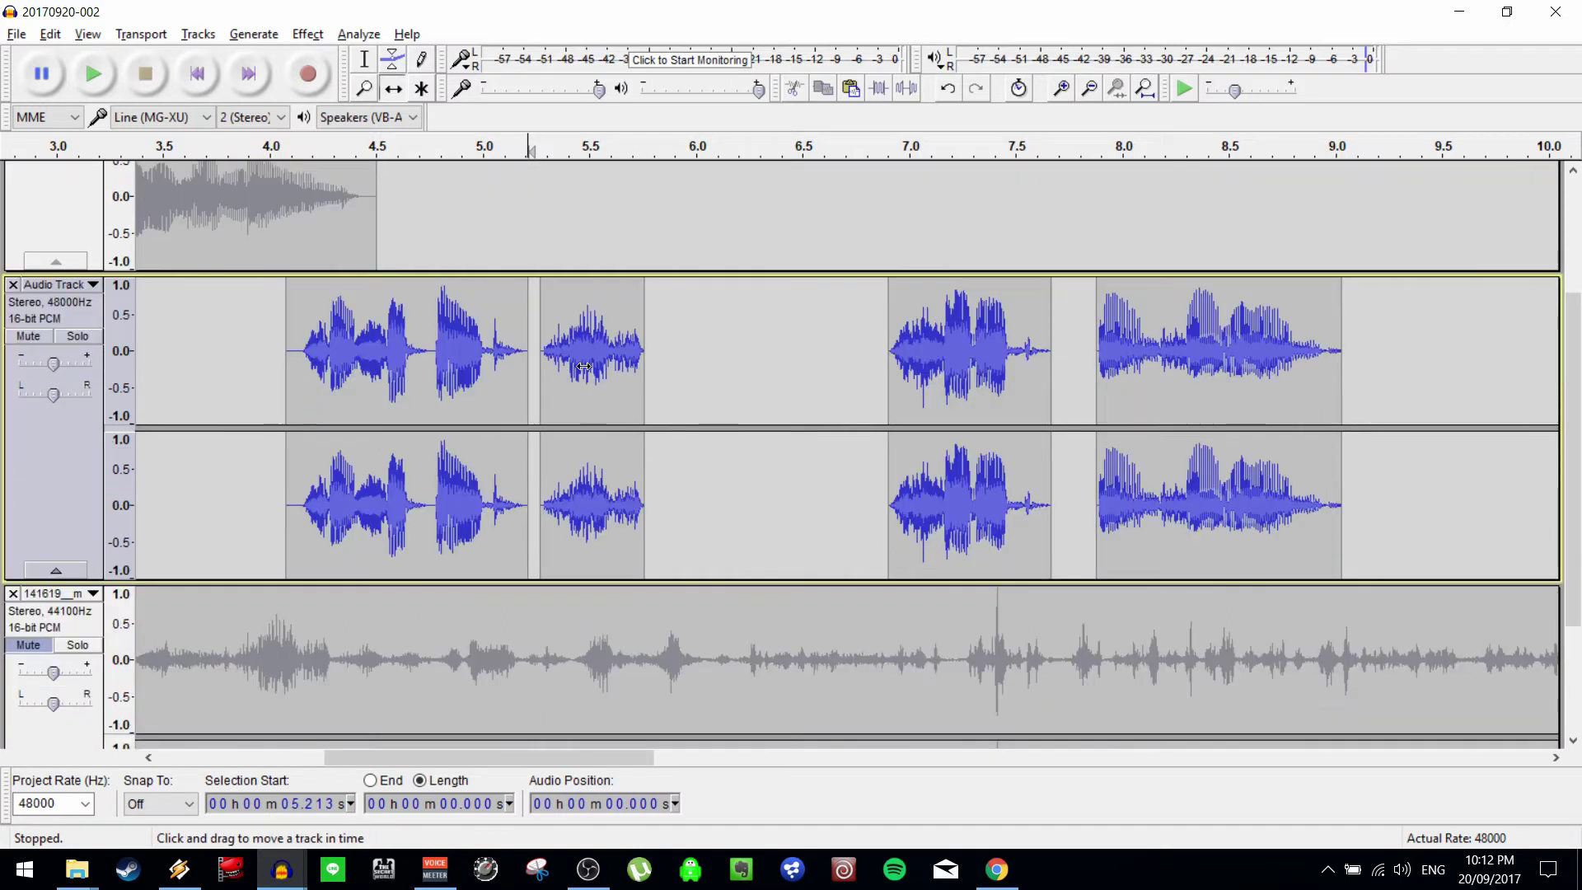
left_click_drag(583, 365, 559, 370)
left_click_drag(957, 340, 679, 332)
left_click_drag(1100, 353, 835, 353)
Listen to the tightened vocal from 4.0 s and again from 4.855 s.
left_click(373, 68)
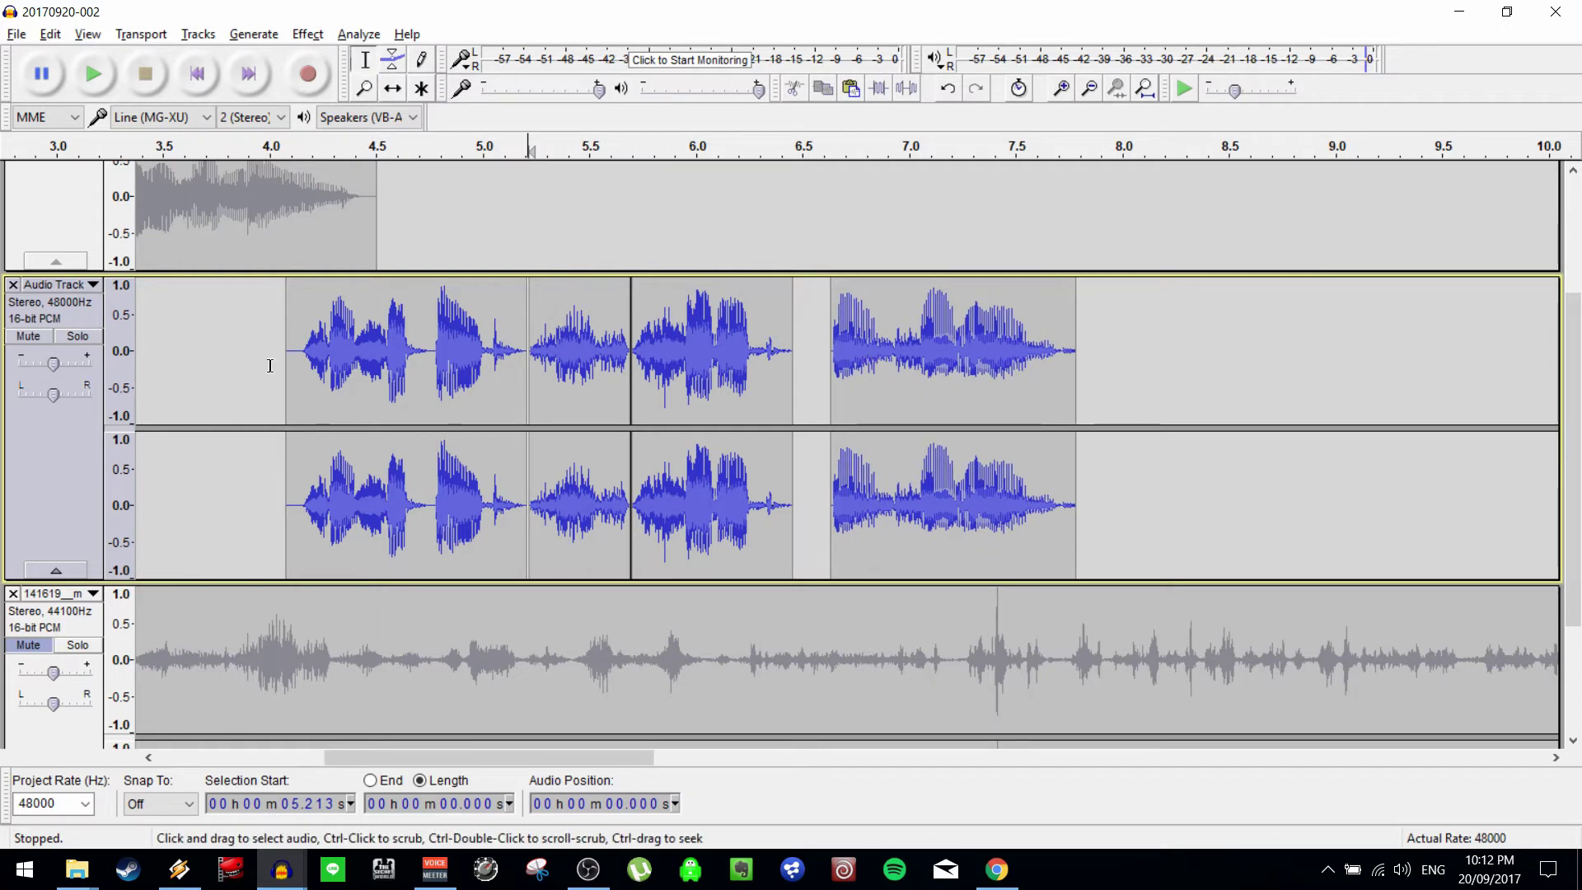
key("space")
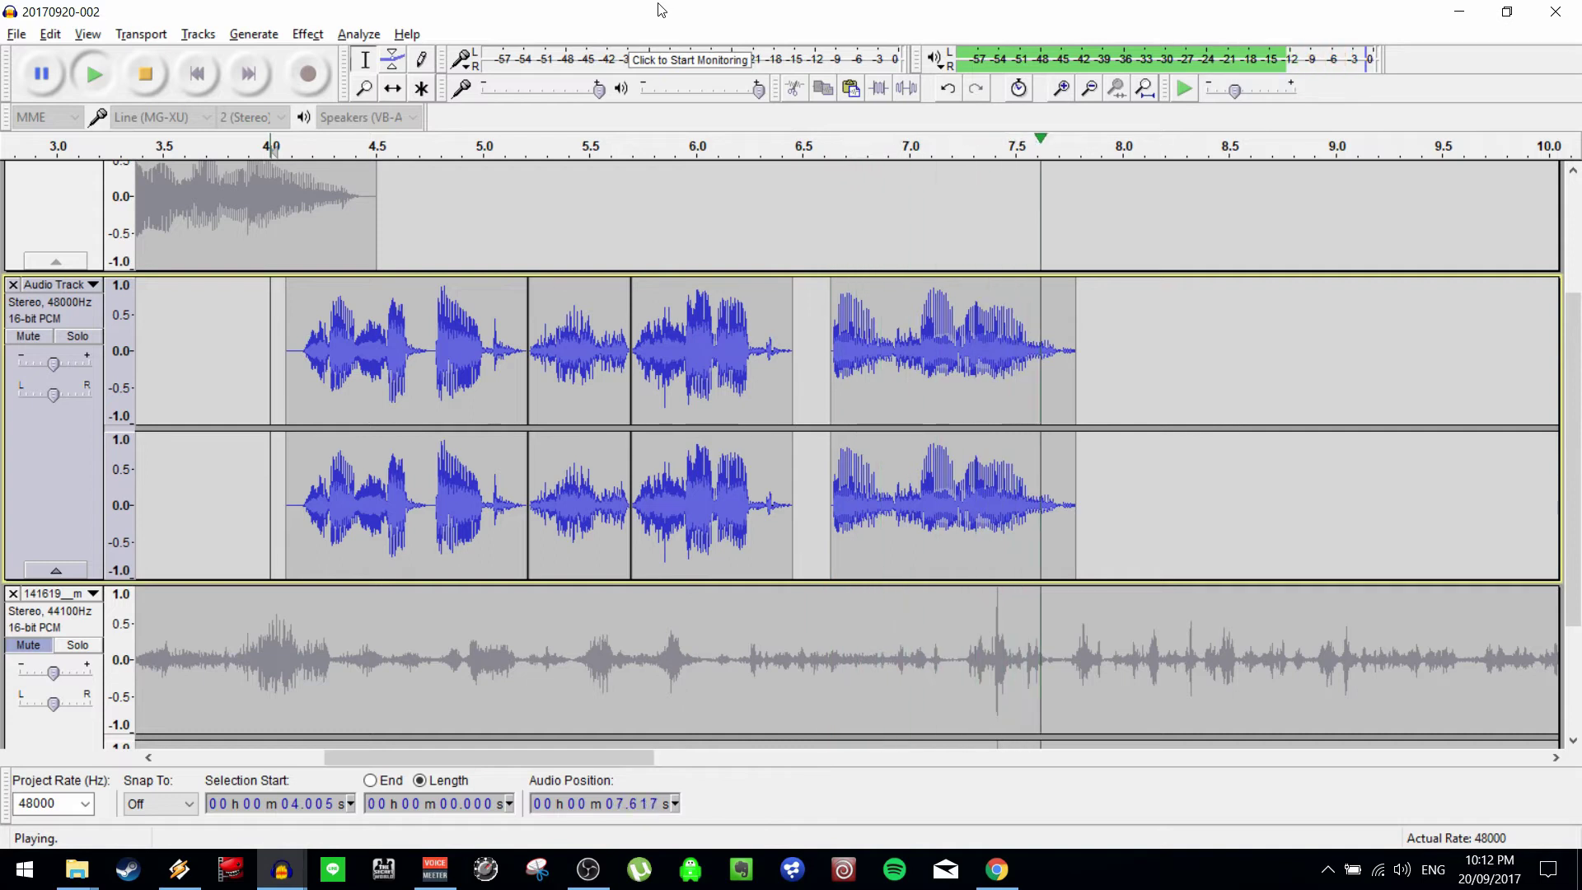
key("space")
left_click(452, 336)
key("space")
key("space")
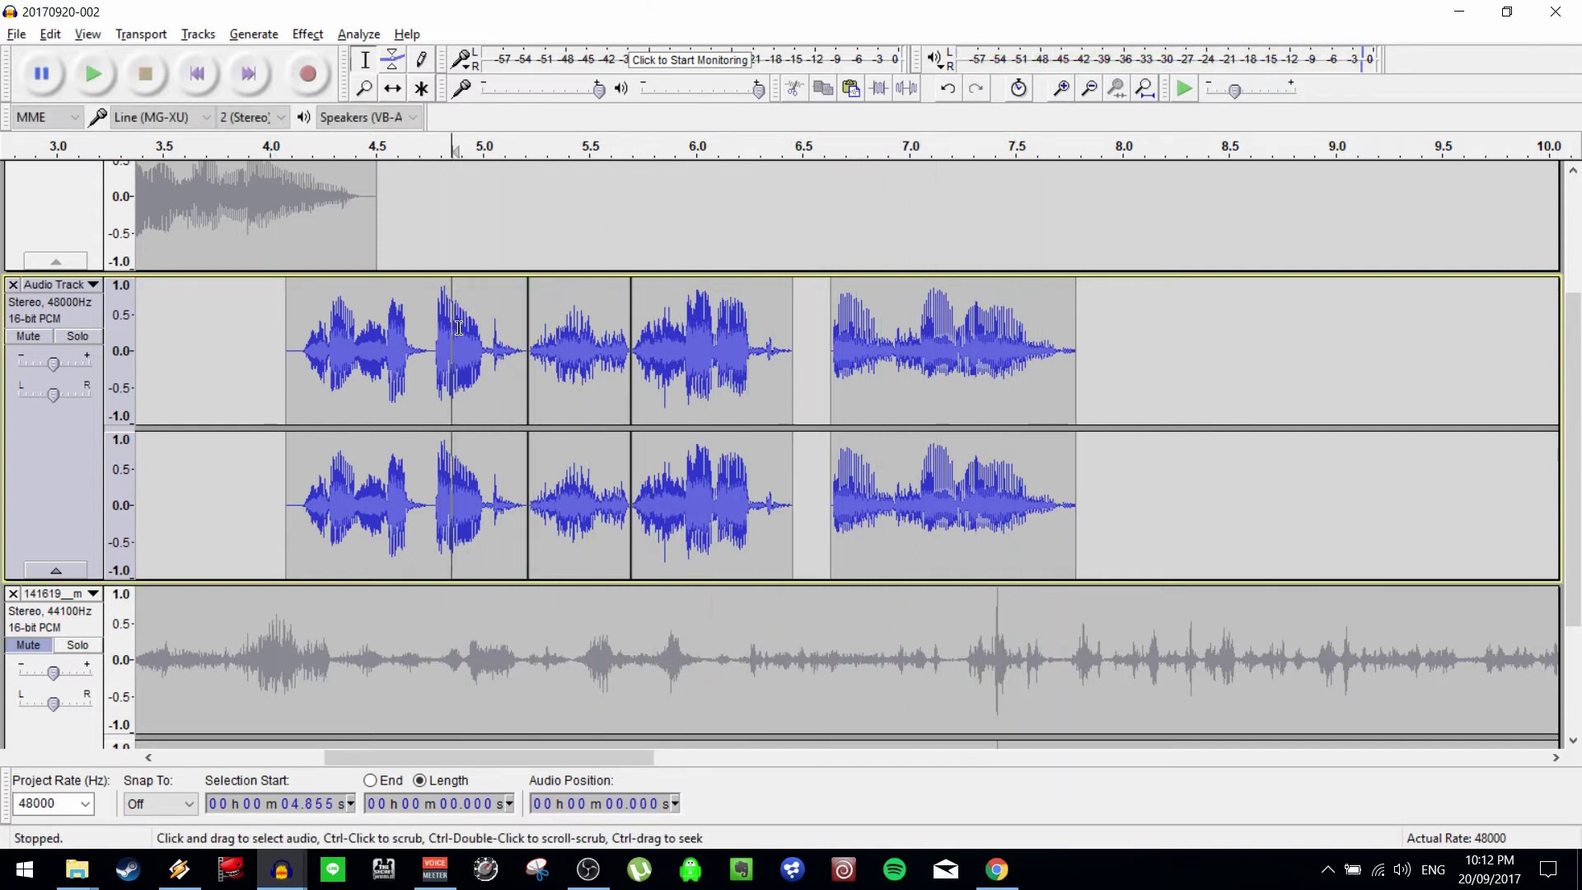
Delete the 0.150 s gap at 5.295 s and replay from 4.894 s and 3.918 s.
left_click_drag(558, 330, 632, 334)
key("Delete")
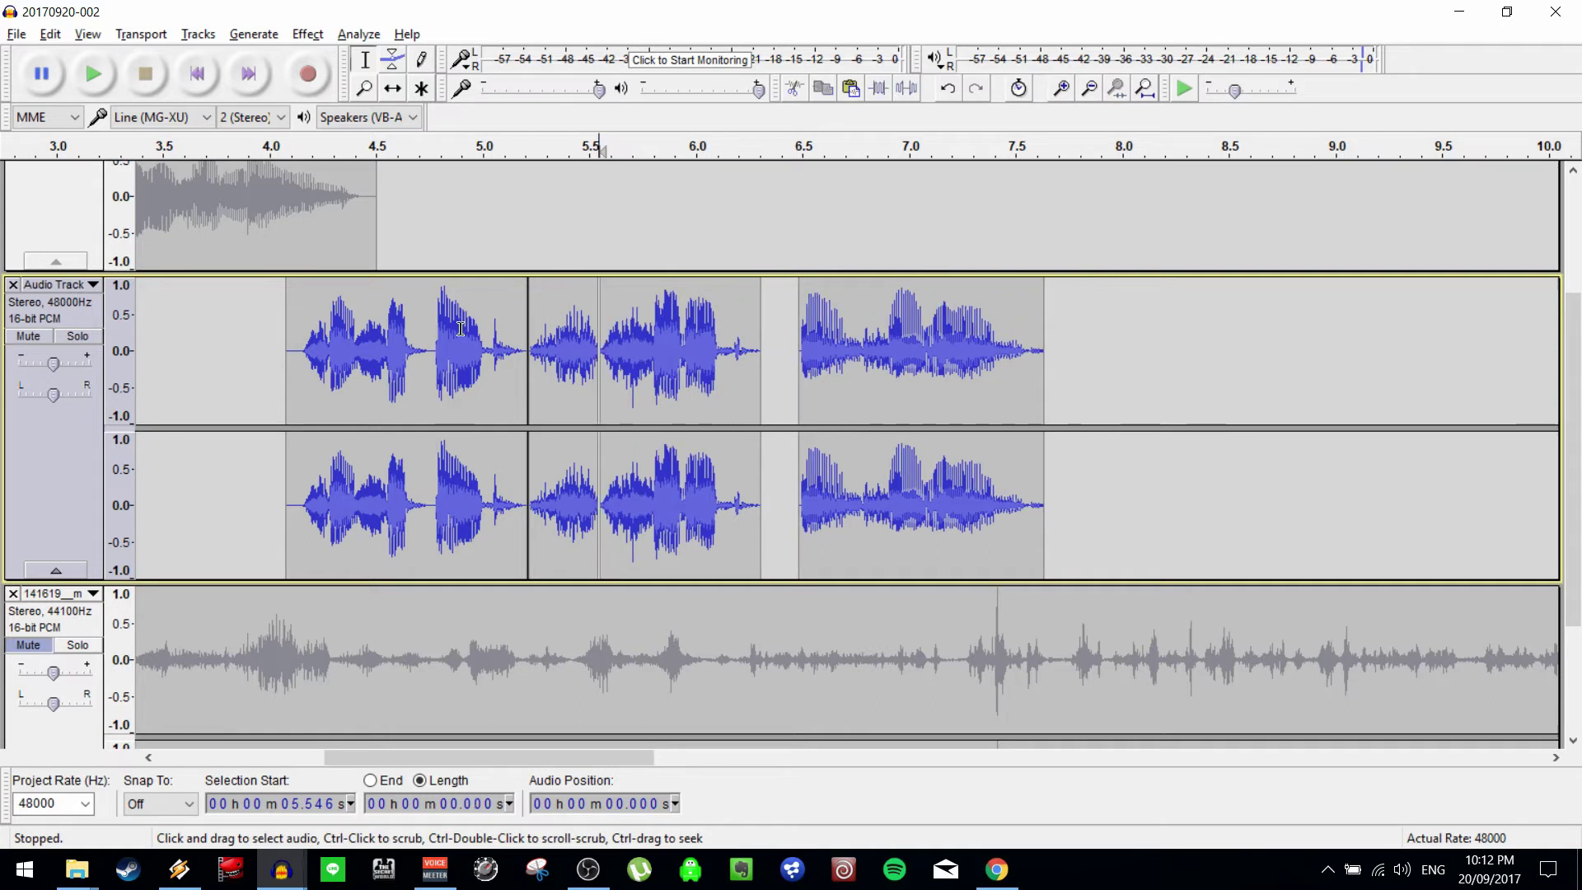
left_click(460, 334)
key("space")
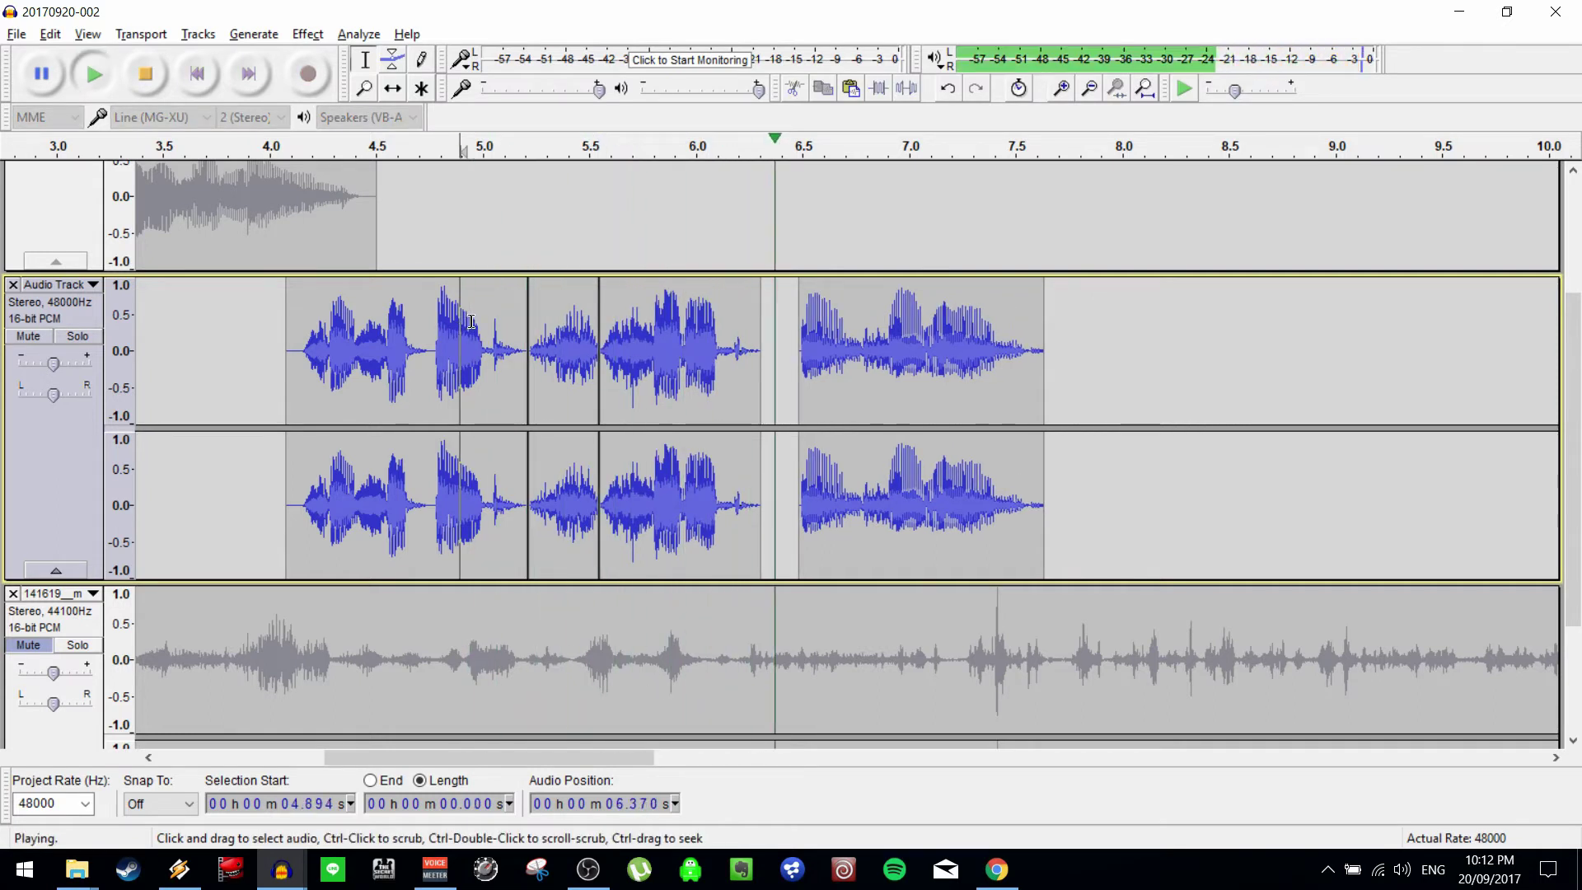
left_click(253, 289)
key("space")
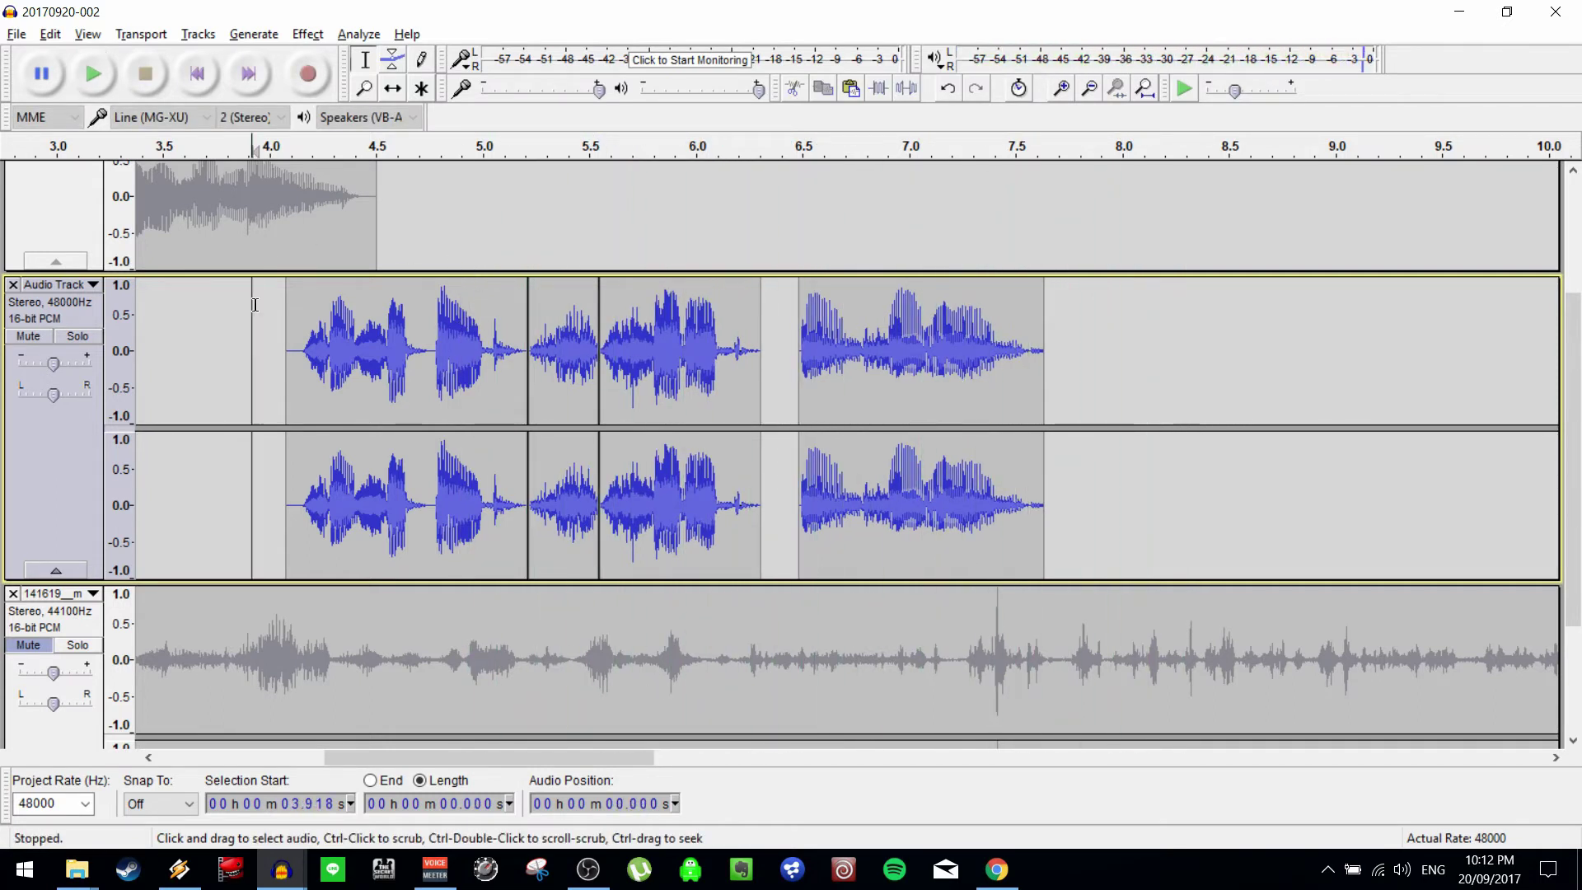
key("space")
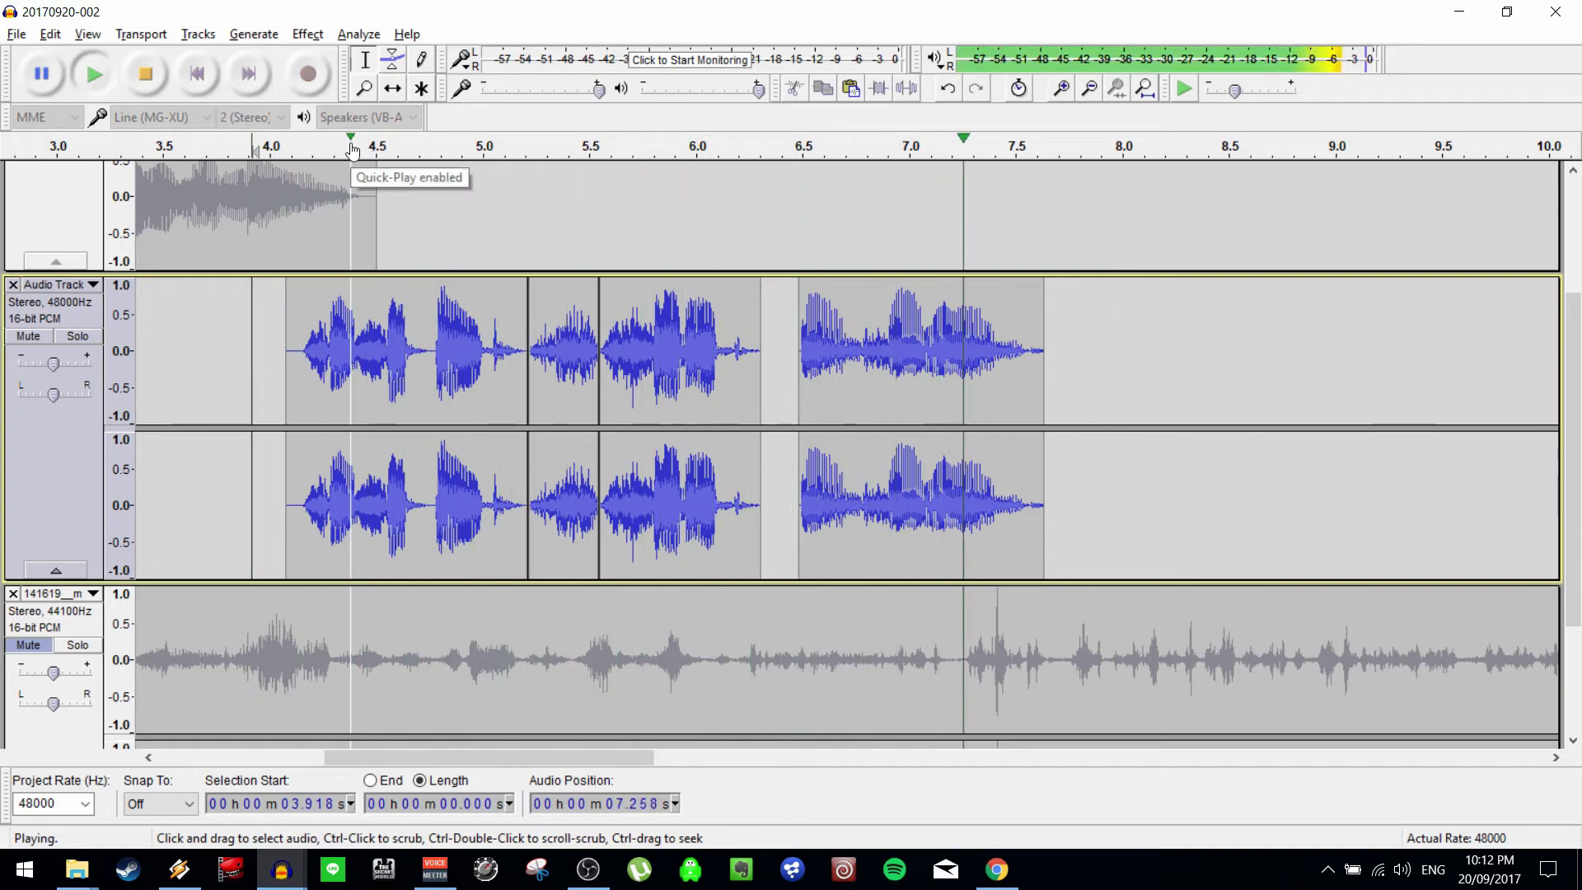
key("space")
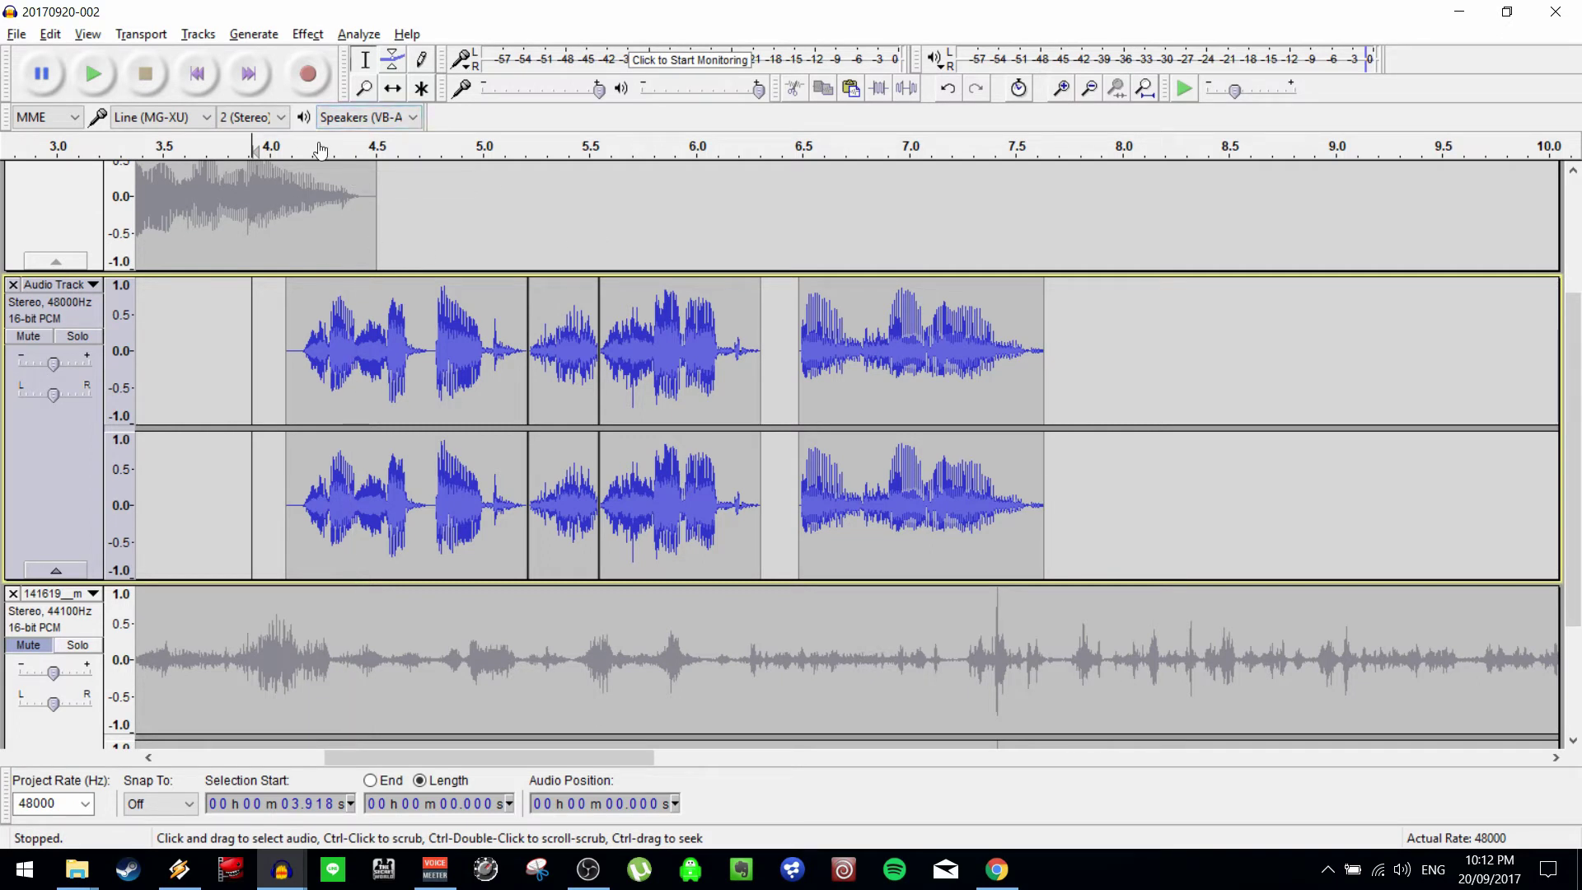
scroll(259, 371, "up", 3)
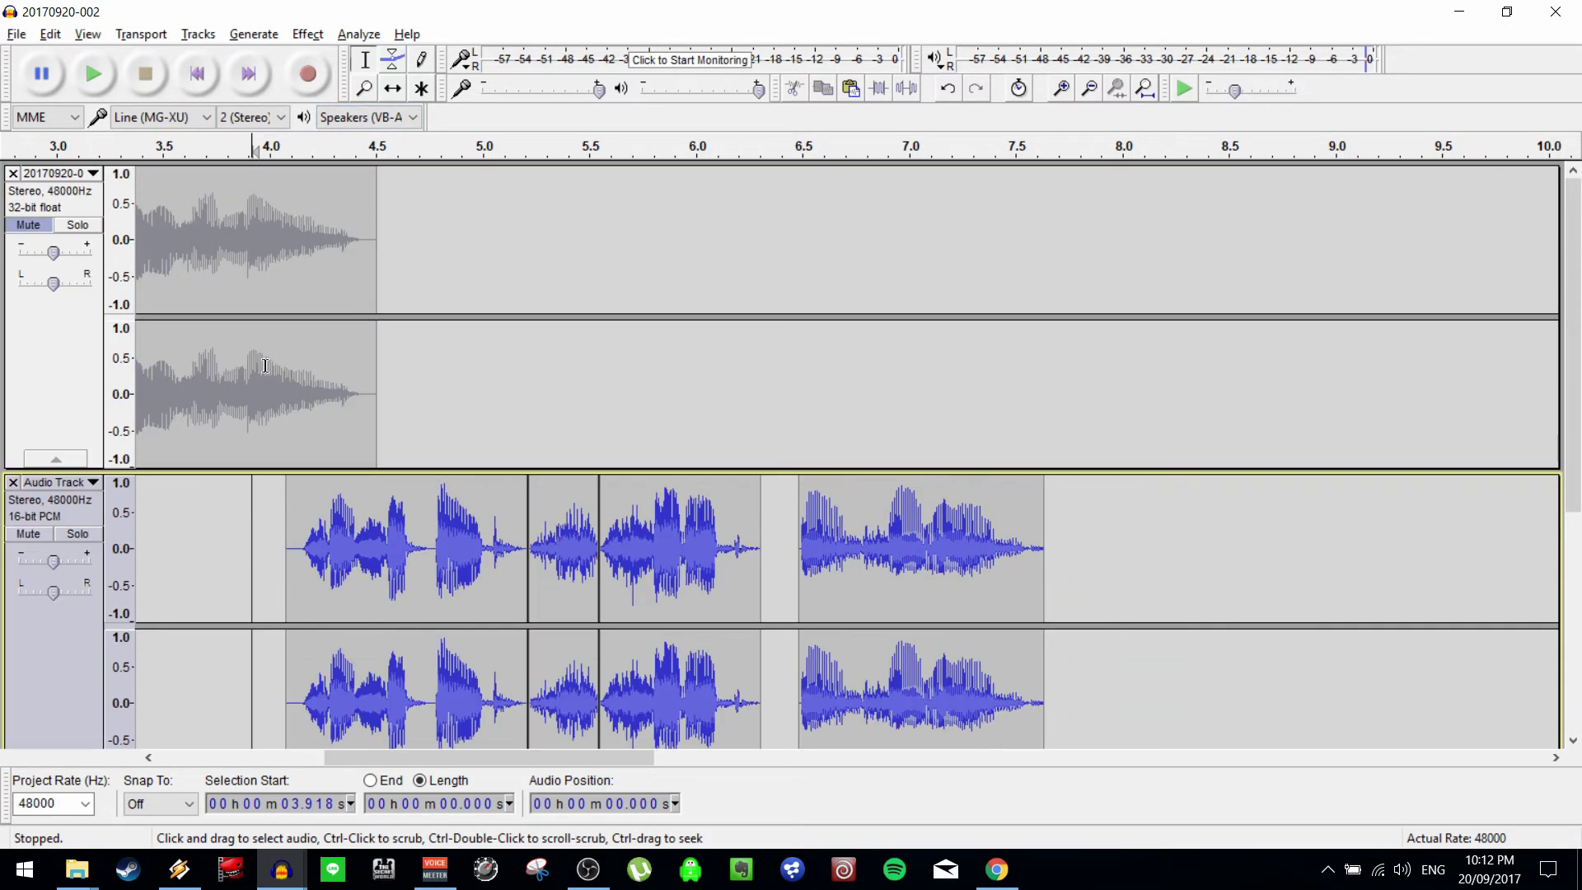
Unmute the top vocal track and play both vocals together from 2.889 s and 3.826 s.
left_click(38, 224)
left_click_drag(604, 754, 494, 738)
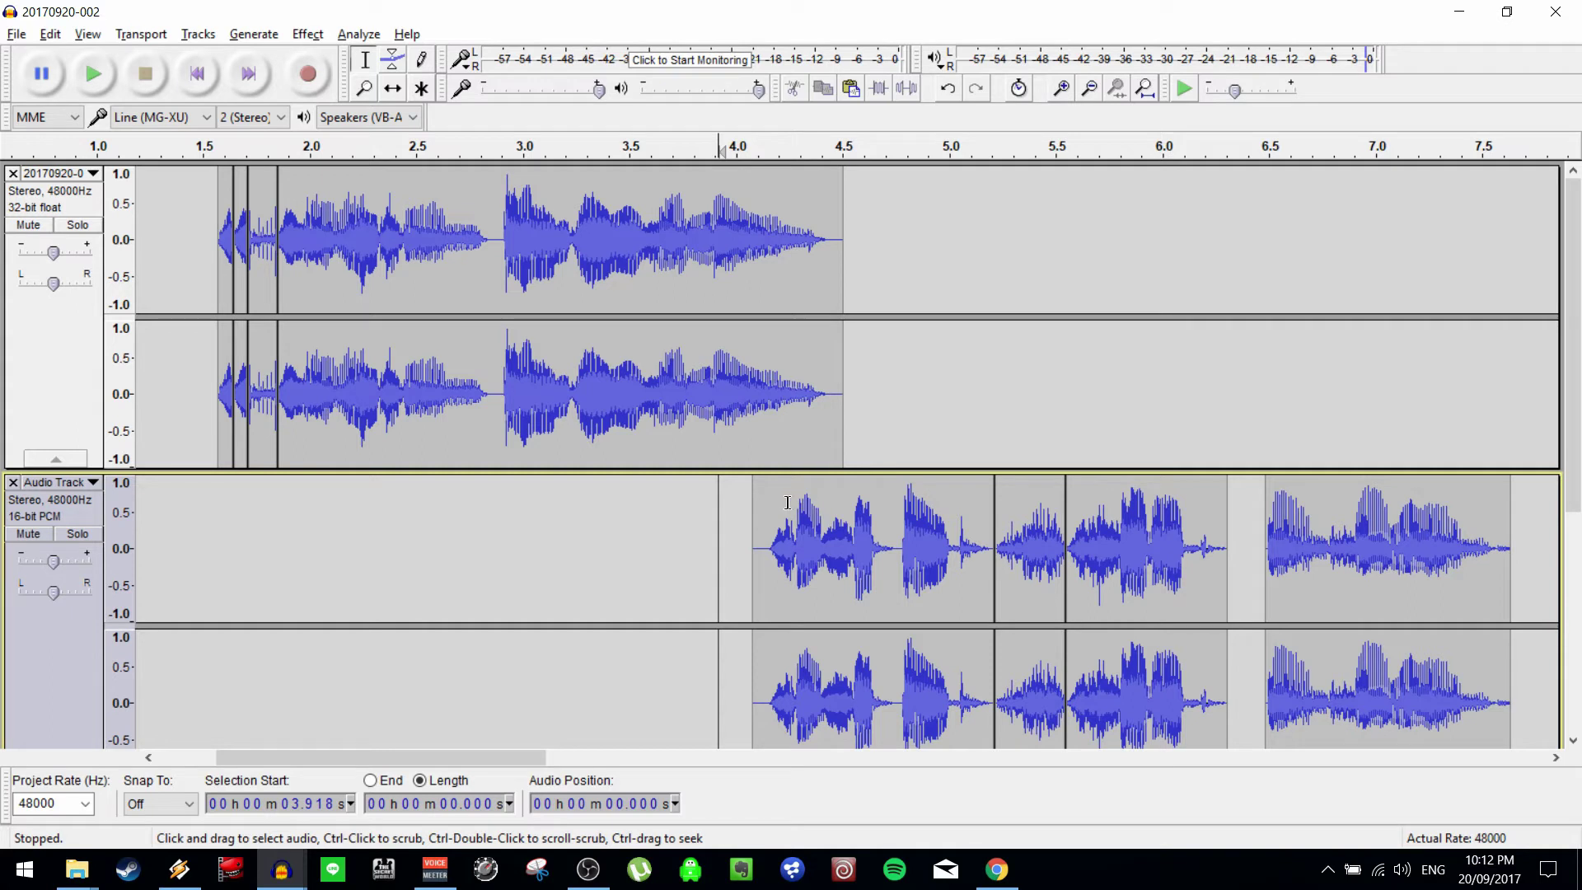
left_click(499, 366)
key("space")
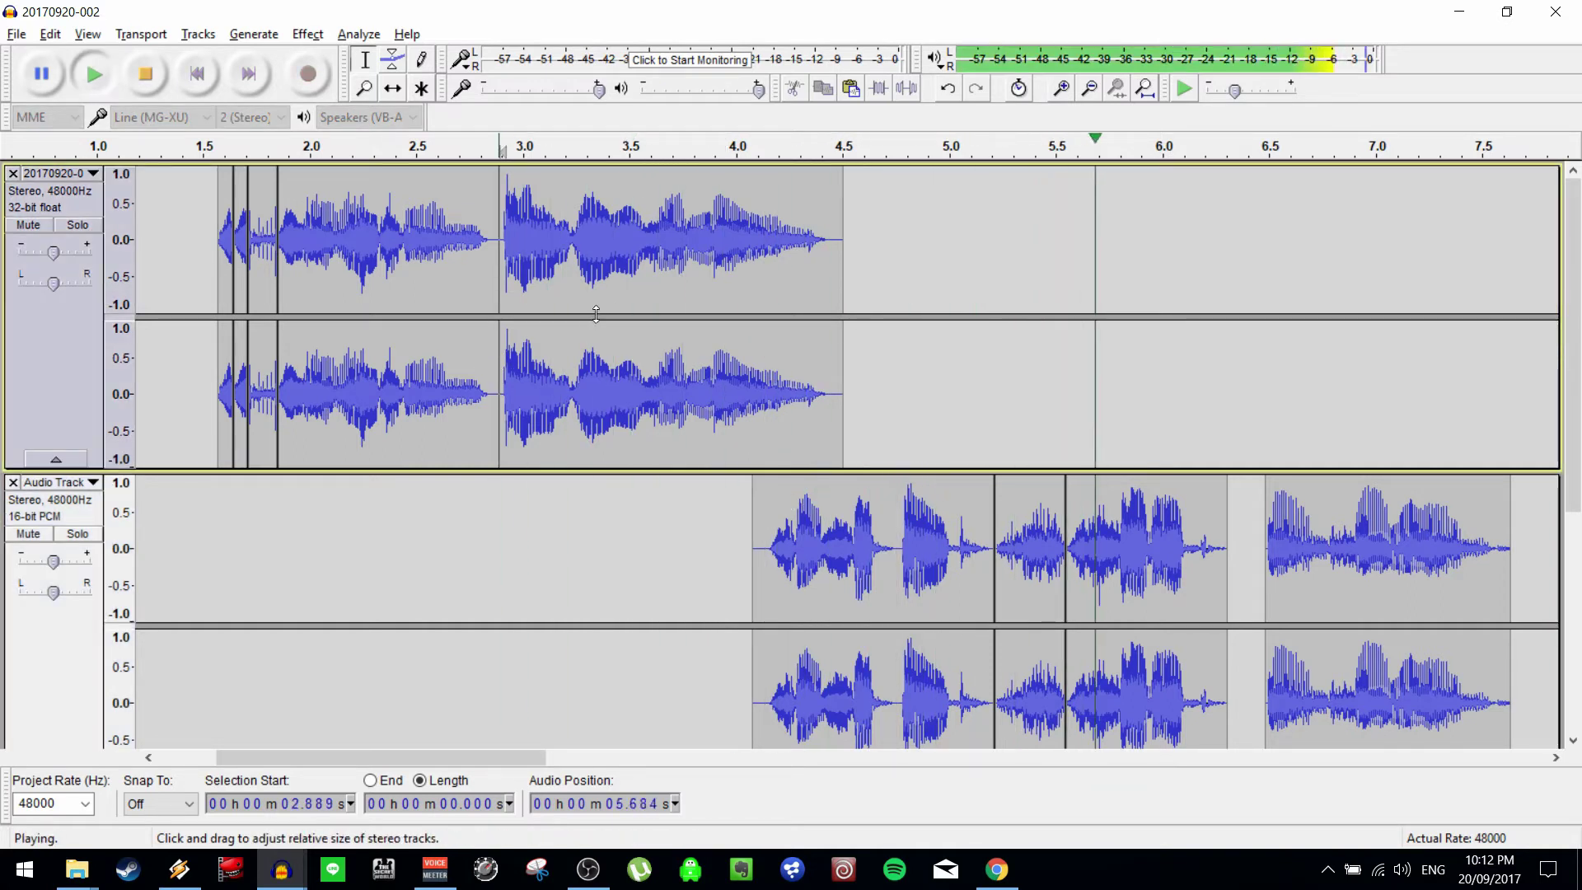
key("space")
left_click(697, 333)
key("space")
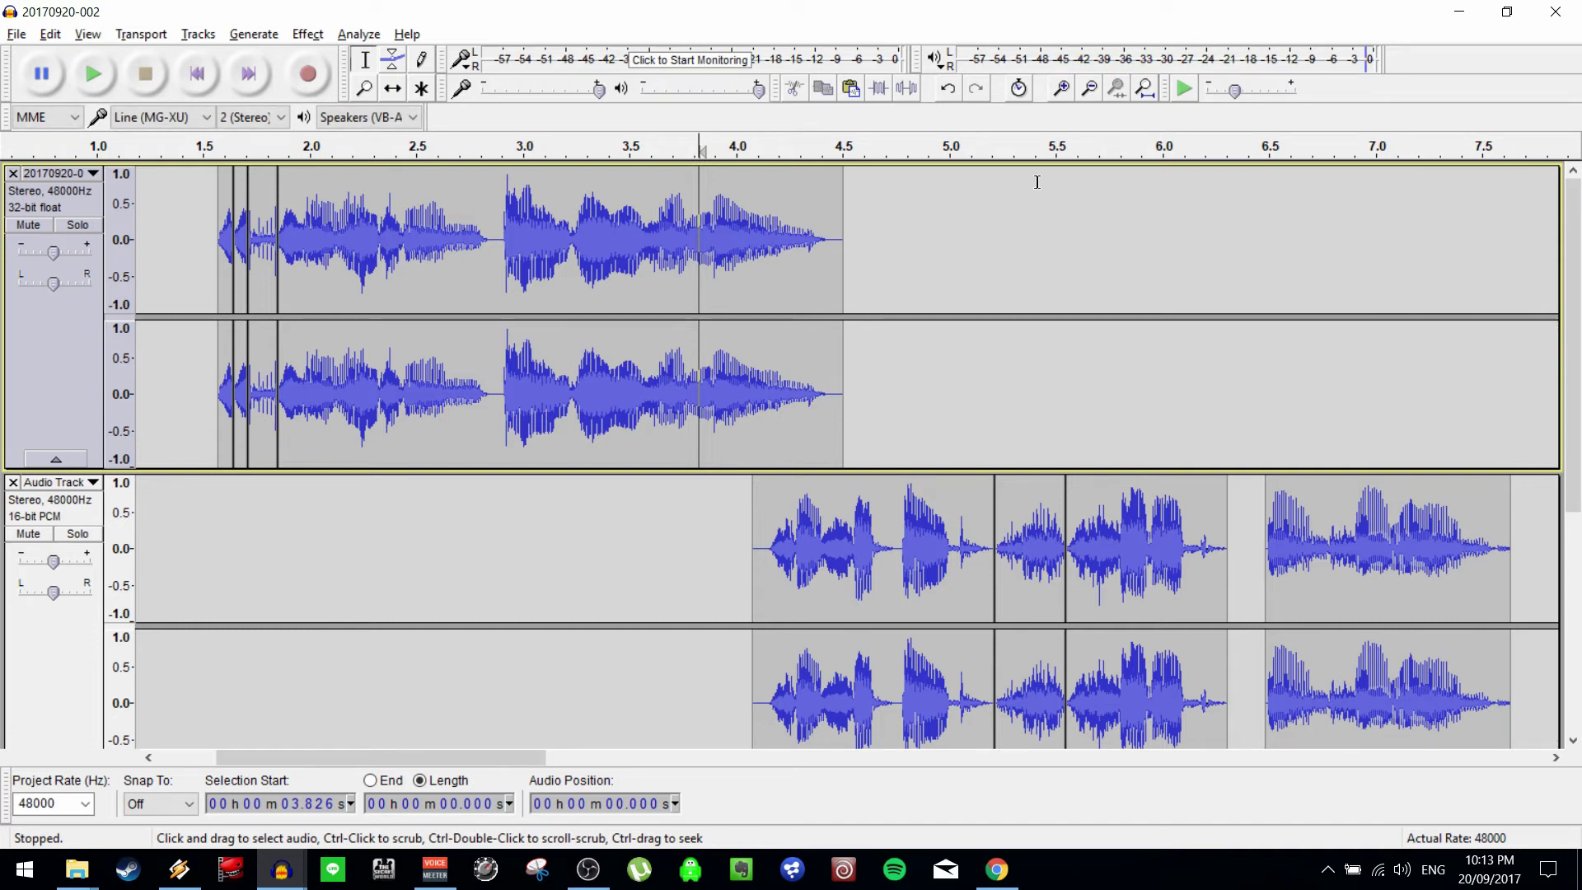
scroll(1005, 364, "down", 5)
scroll(1035, 329, "up", 5)
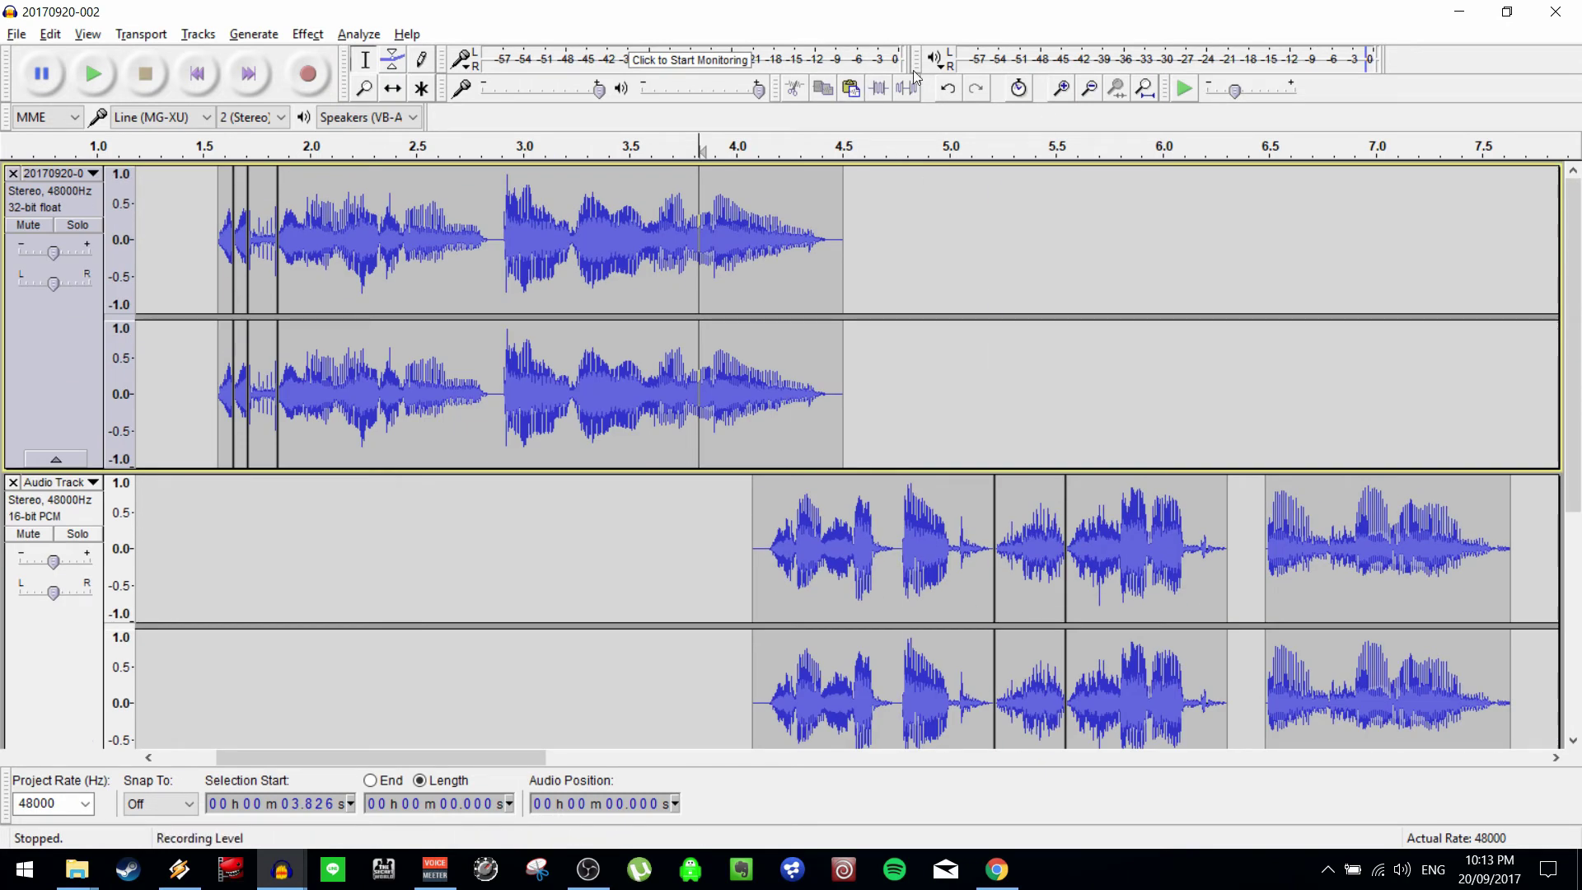
left_click(1154, 95)
left_click(1111, 247)
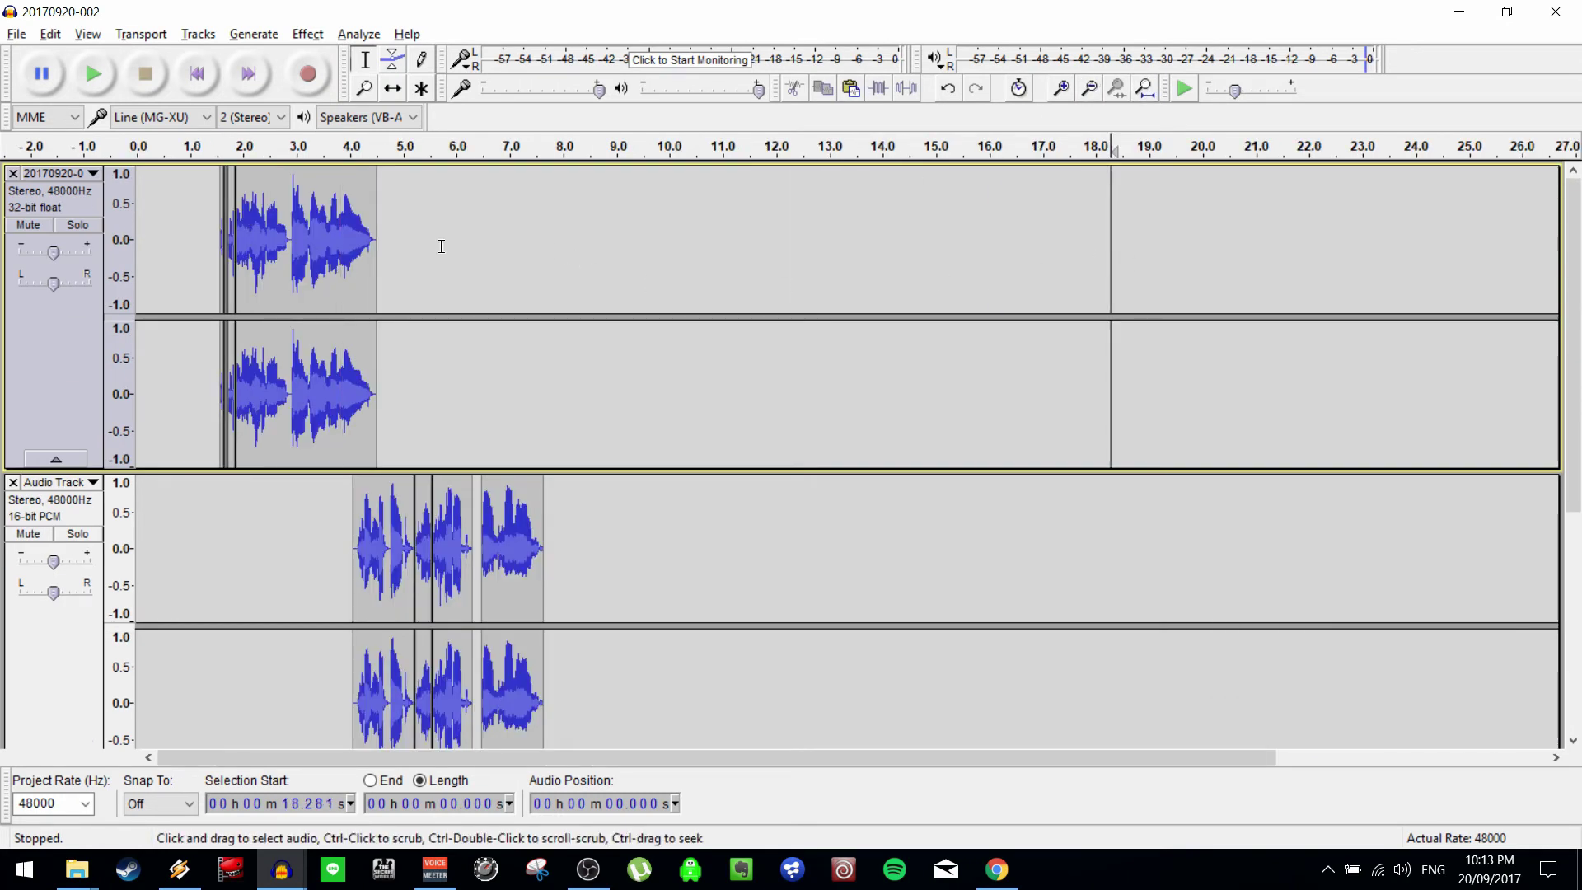
left_click(214, 252)
scroll(488, 442, "up", 2, "ctrl")
left_click_drag(730, 755, 536, 692)
scroll(577, 610, "down", 5)
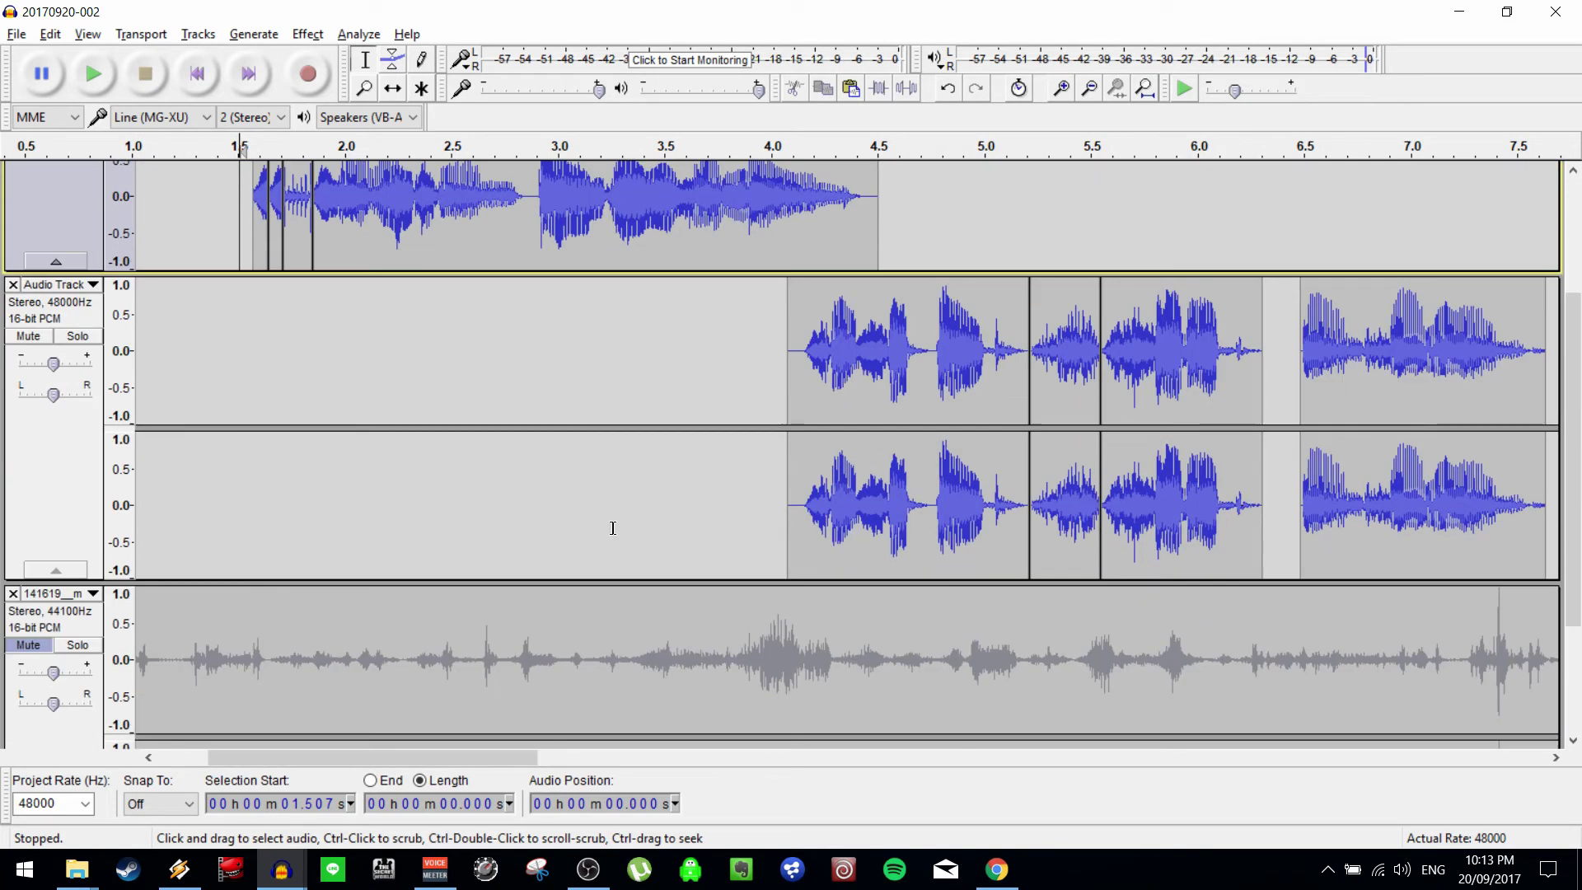
scroll(826, 486, "up", 5)
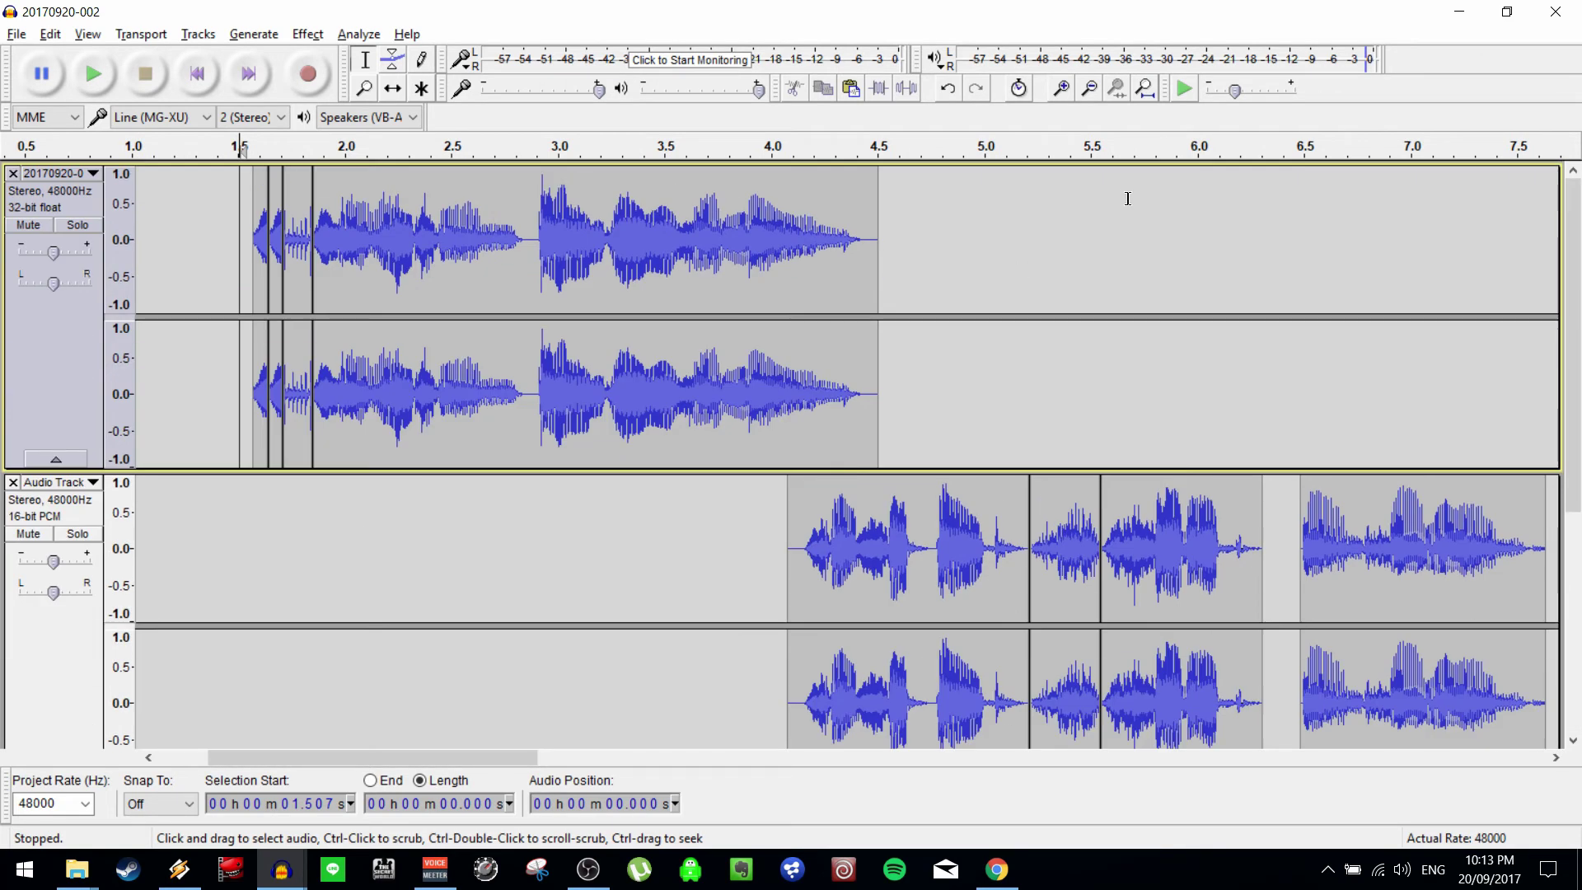
left_click(1145, 89)
scroll(486, 676, "up", 2)
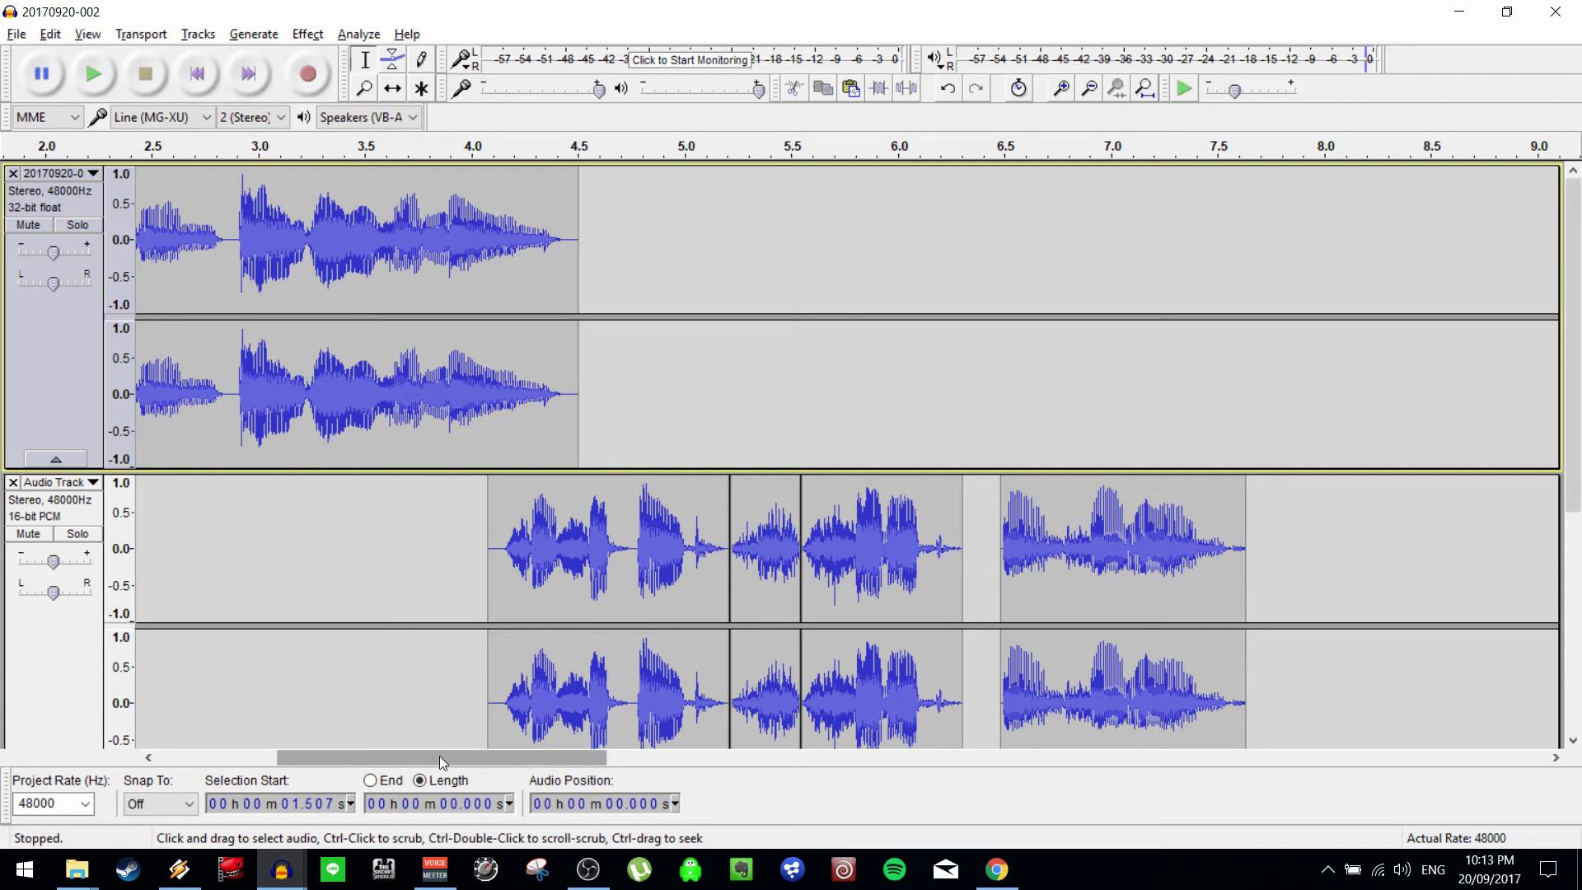
left_click_drag(439, 755, 332, 755)
left_click(407, 380)
key("space")
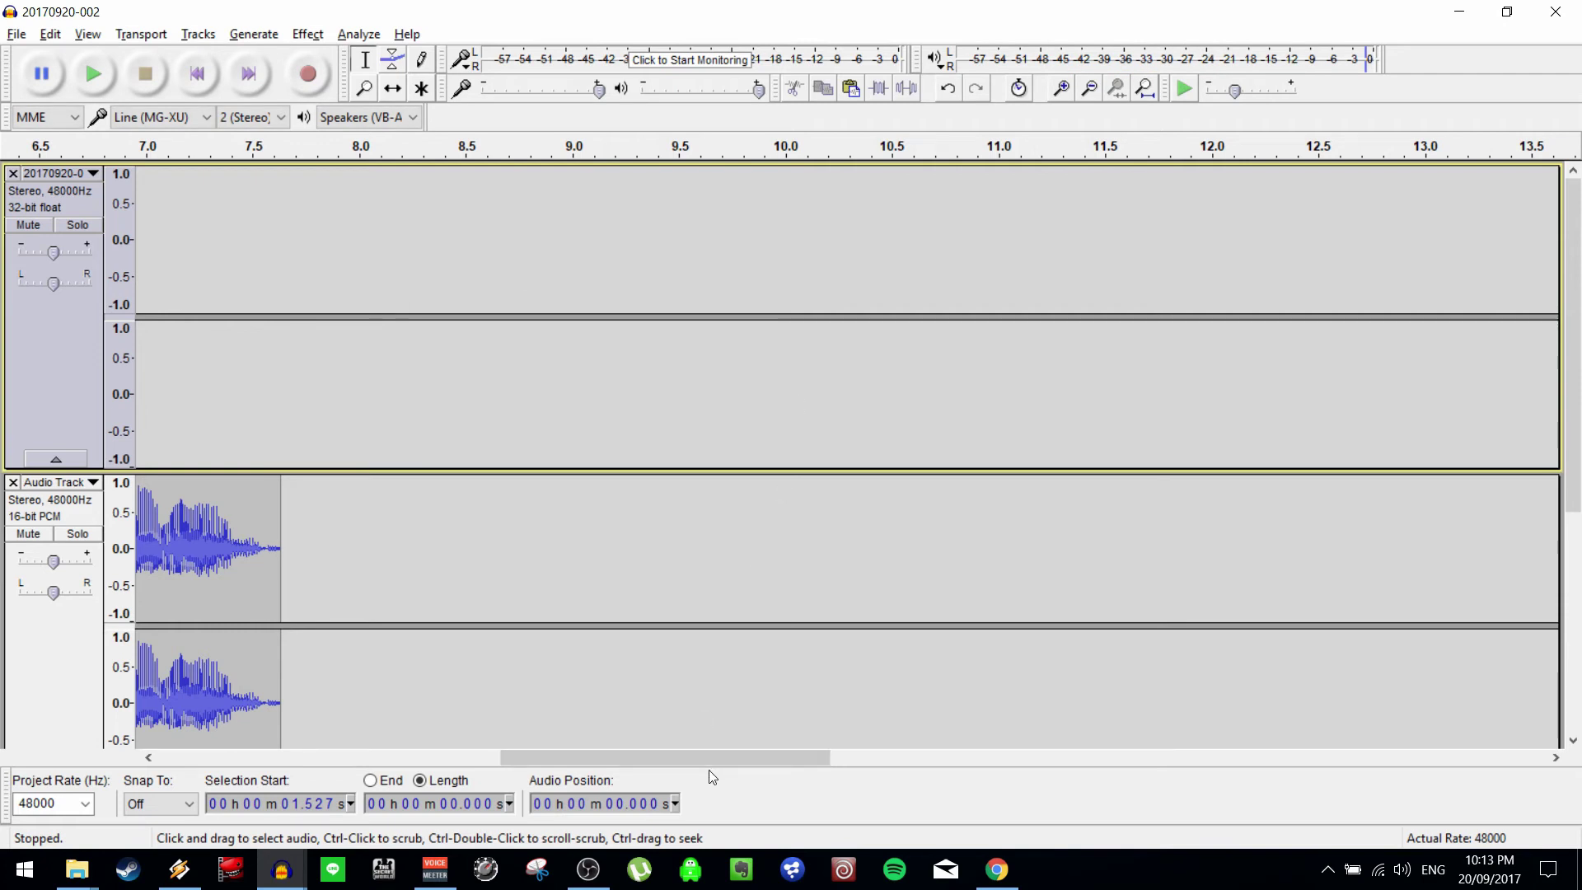
left_click_drag(708, 758, 463, 725)
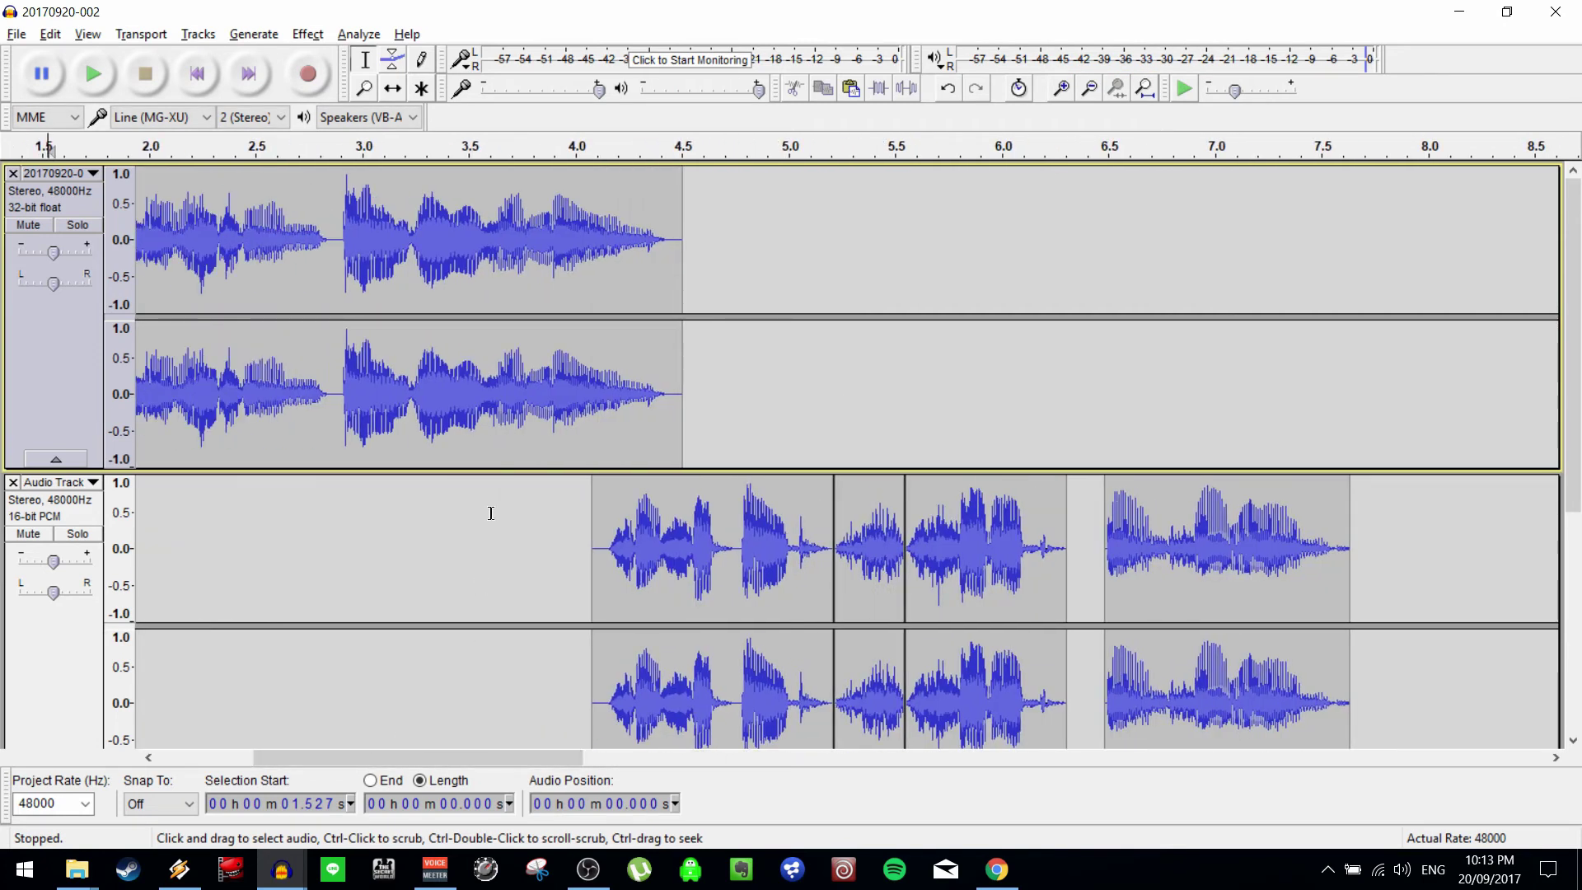
Unmute the static sound-effect track and play it from its beginning.
scroll(491, 513, "down", 1)
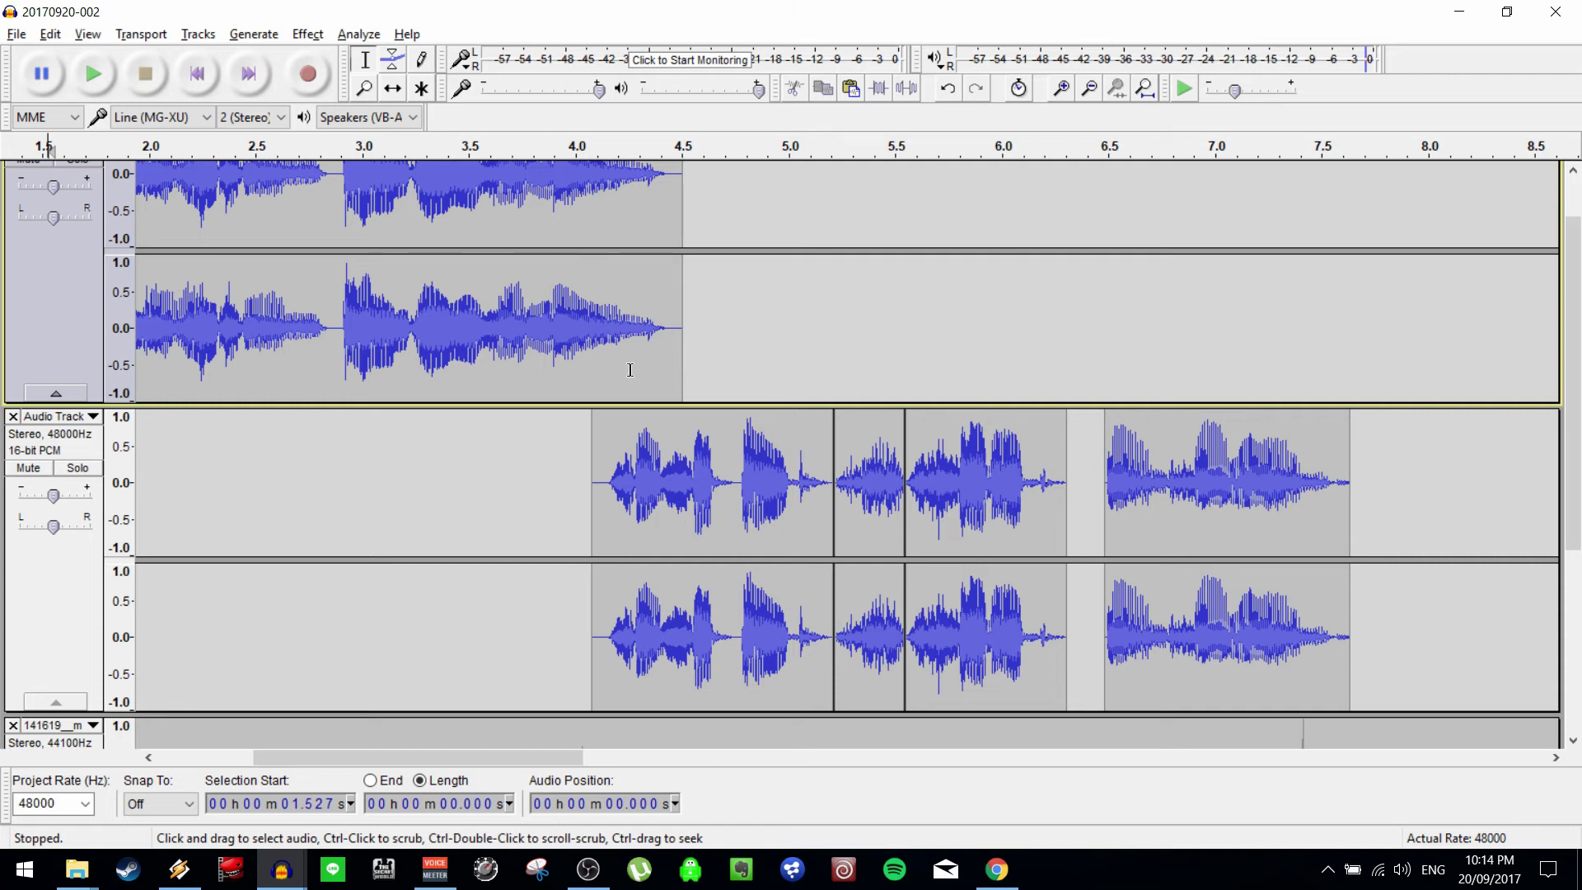
left_click_drag(522, 763, 338, 740)
scroll(406, 548, "down", 5)
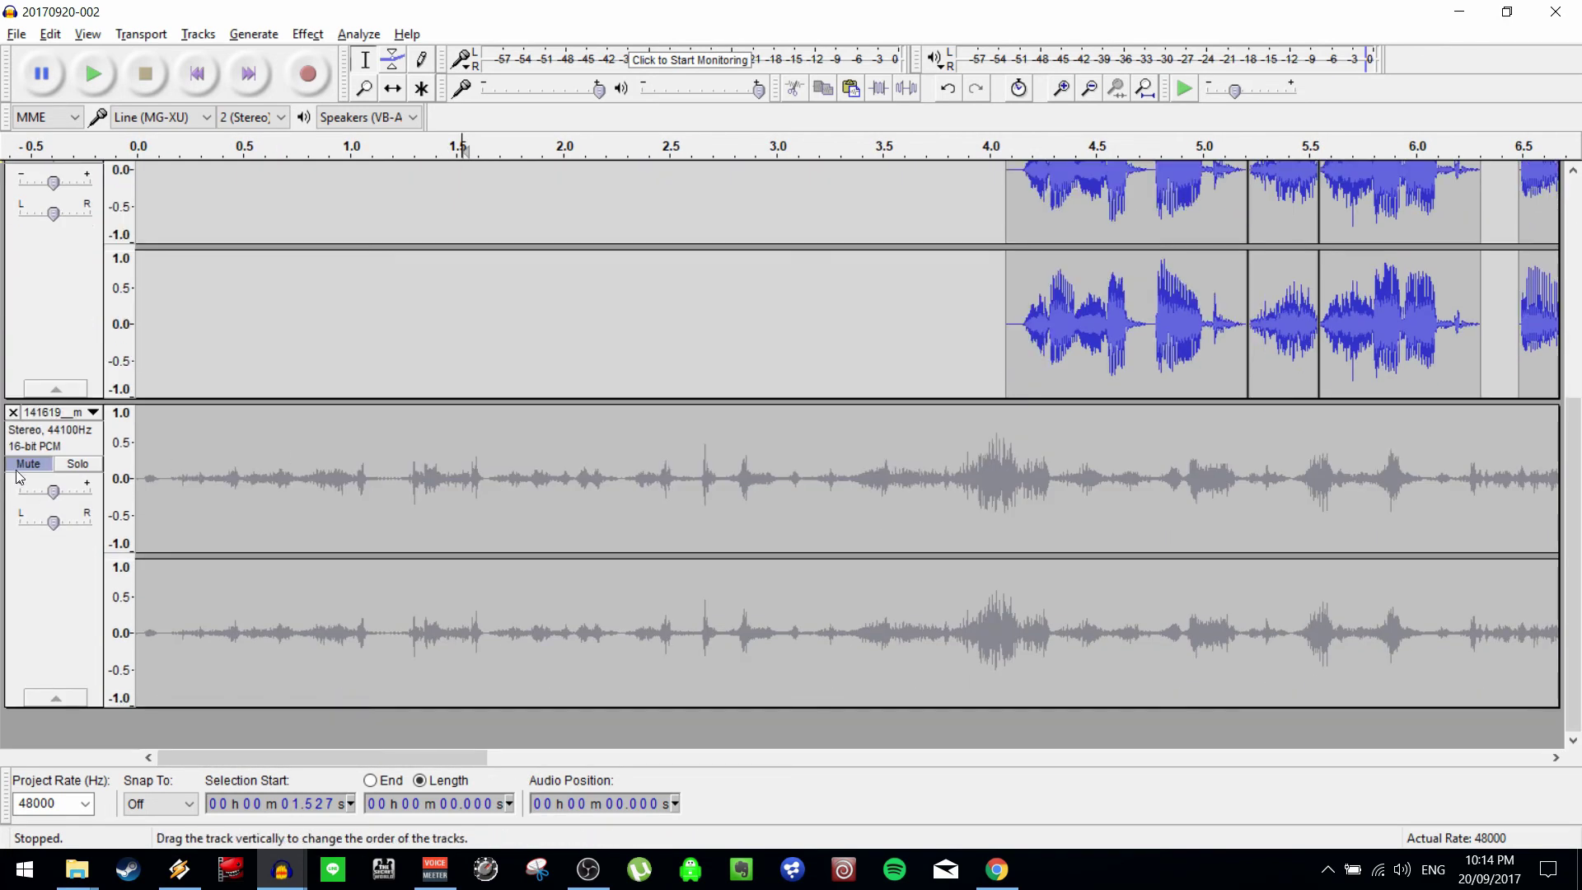
left_click(28, 464)
left_click(145, 476)
key("space")
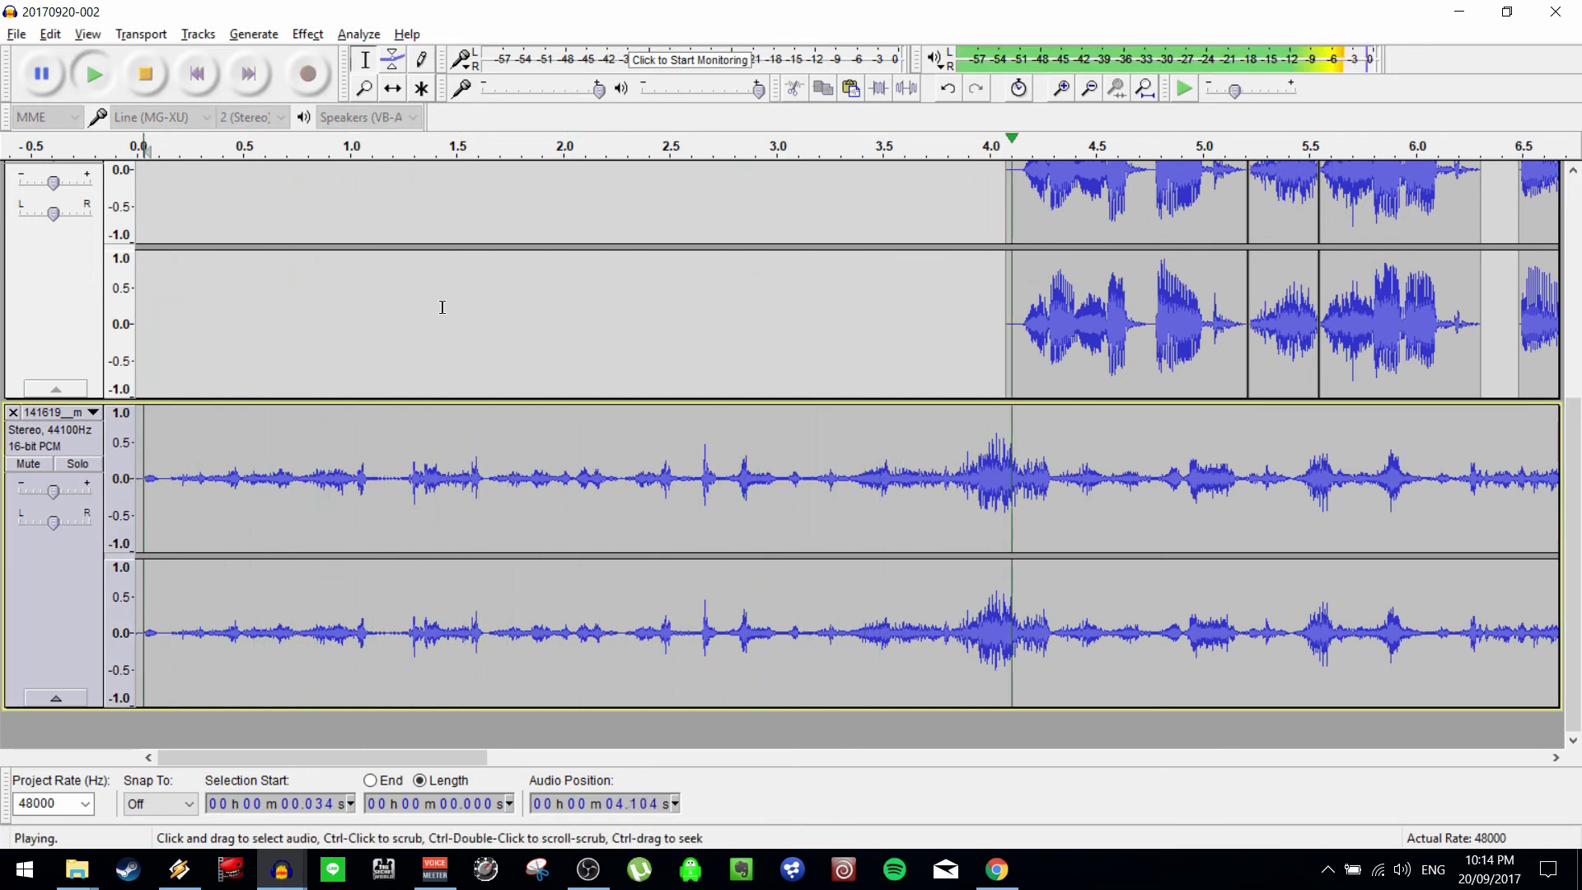
key("space")
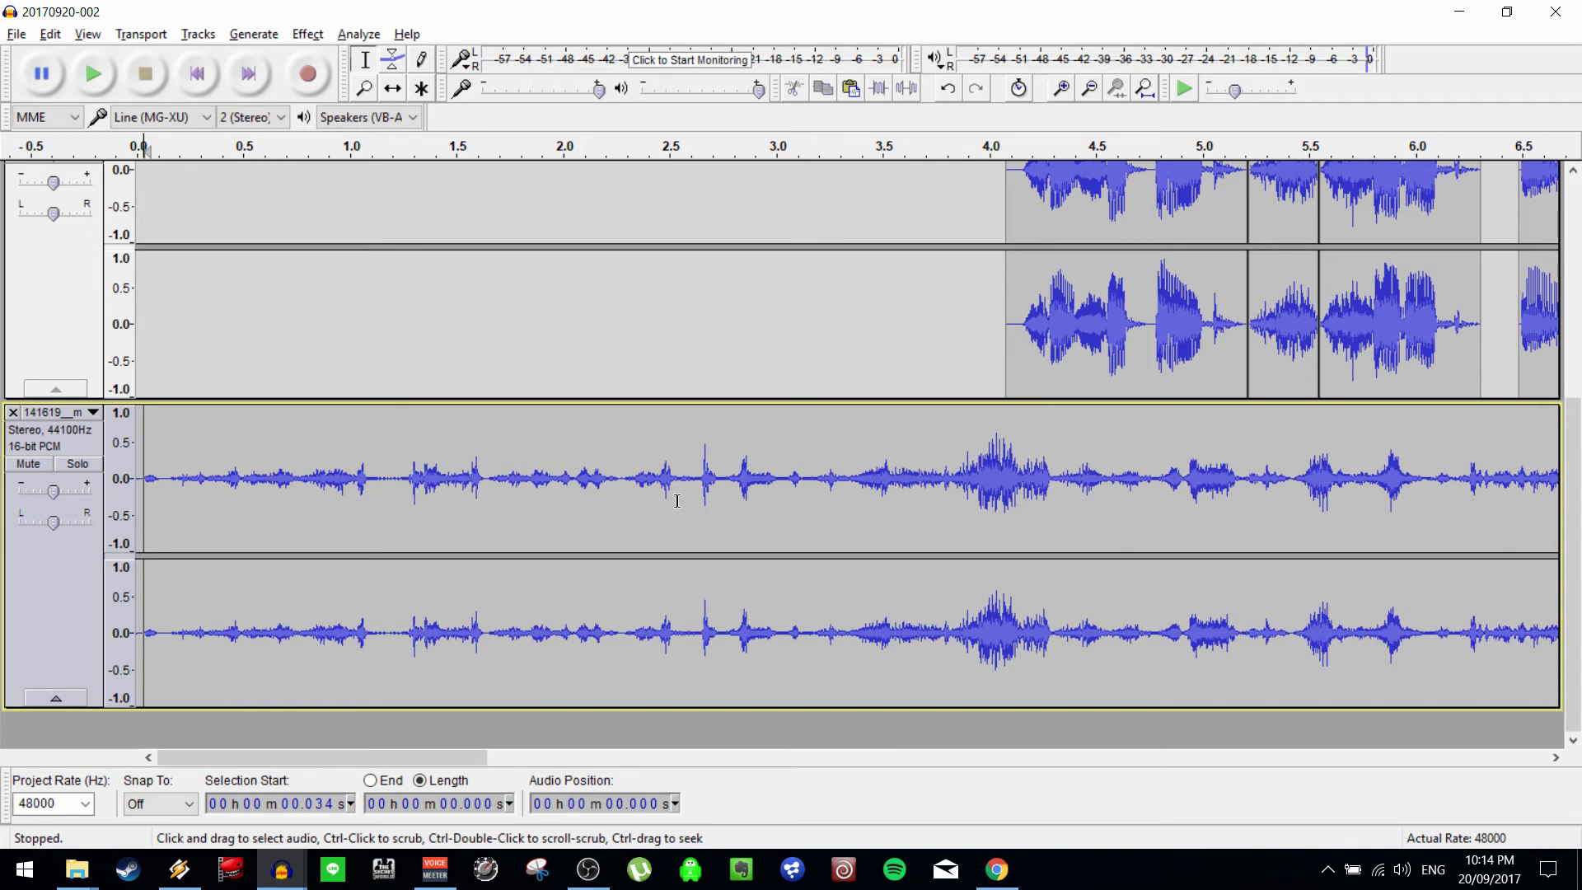
scroll(673, 498, "up", 5)
scroll(673, 497, "down", 3)
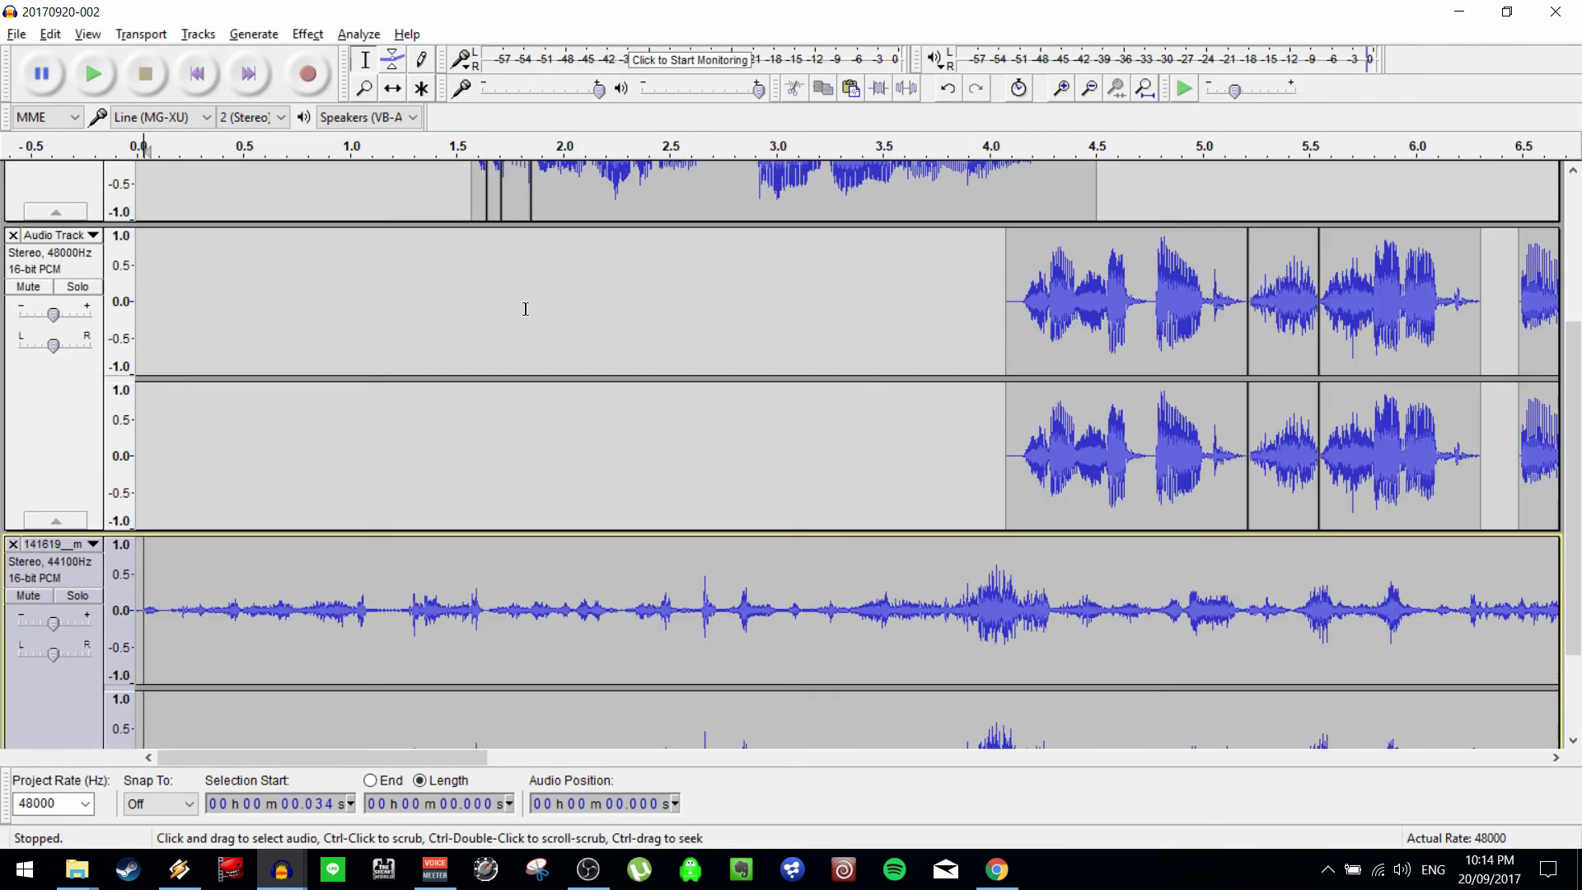
Delete everything in the static track after 1.266 s and replay it from the start.
left_click(468, 204)
scroll(491, 373, "down", 3)
scroll(491, 373, "down", 3)
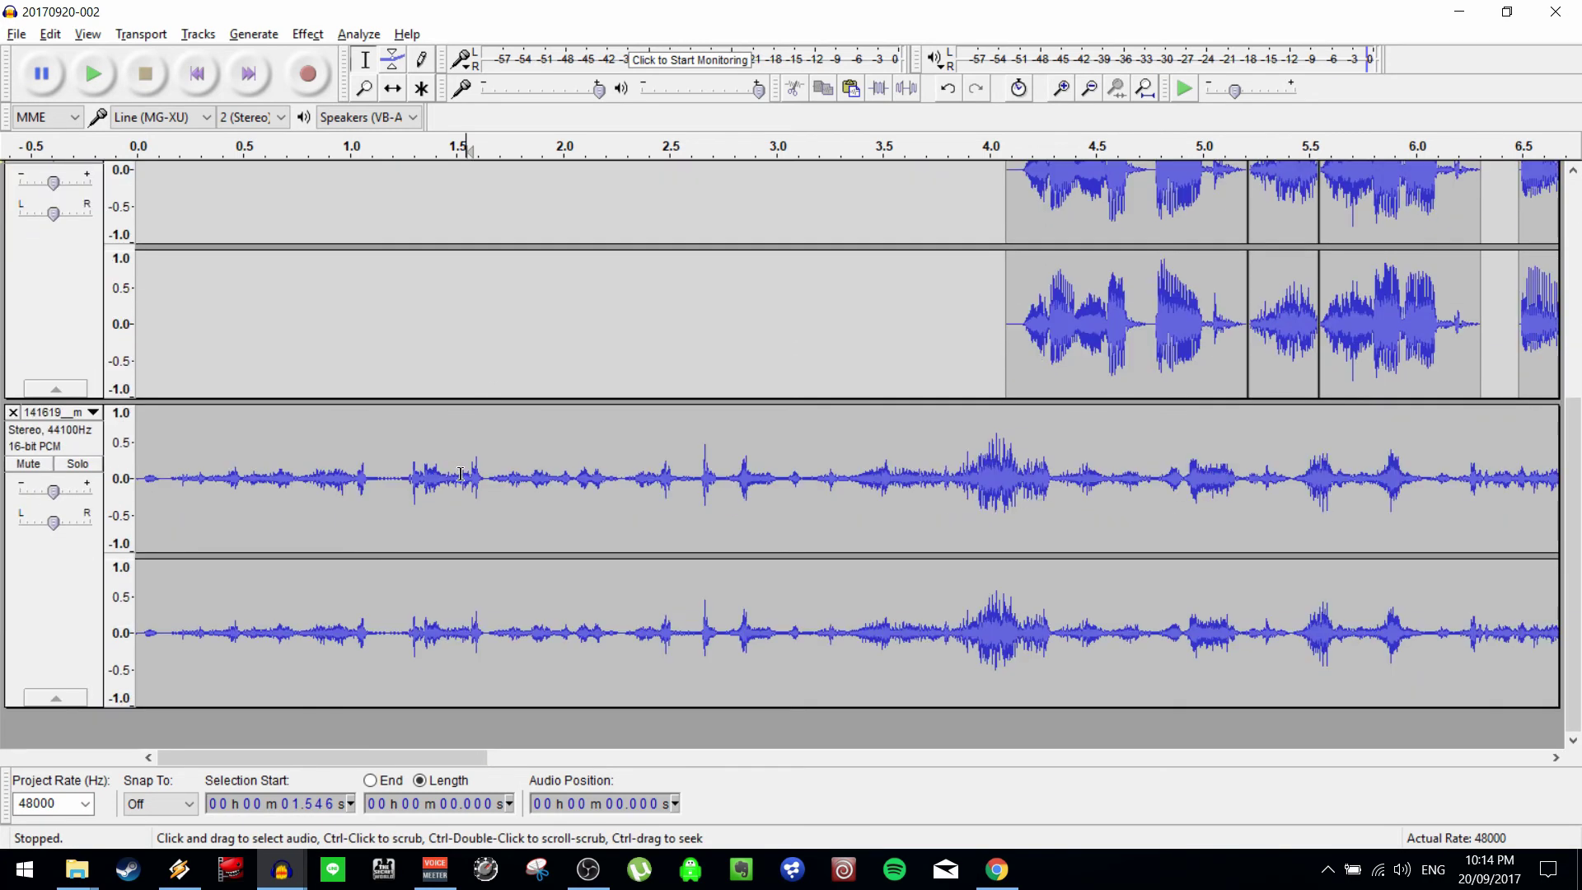
left_click(407, 466)
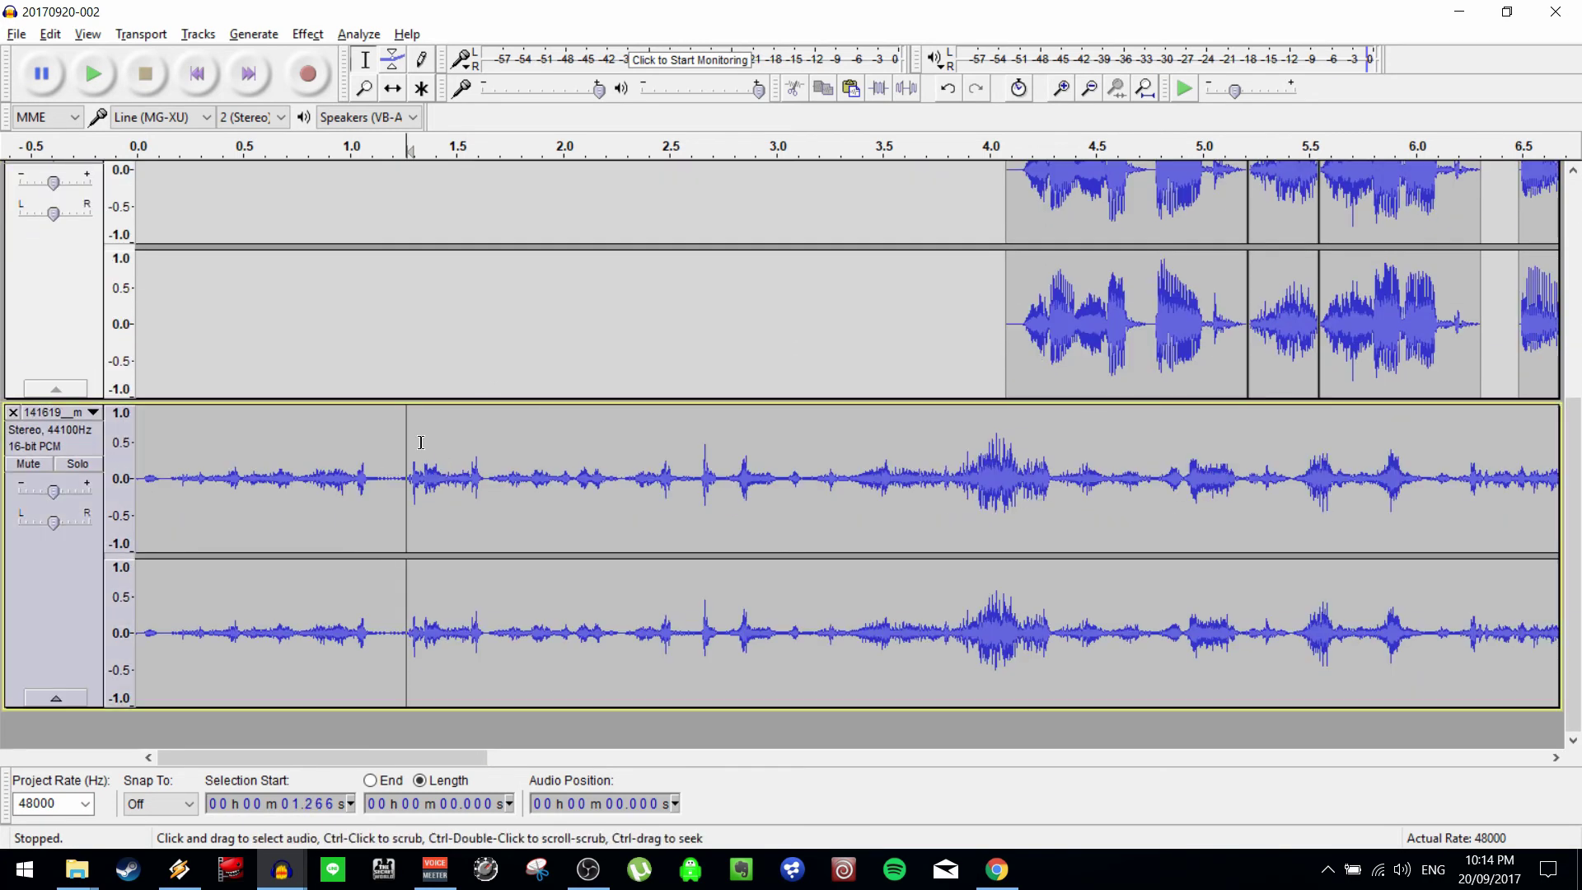
key("shift+End")
key("Delete")
key("Home")
key("space")
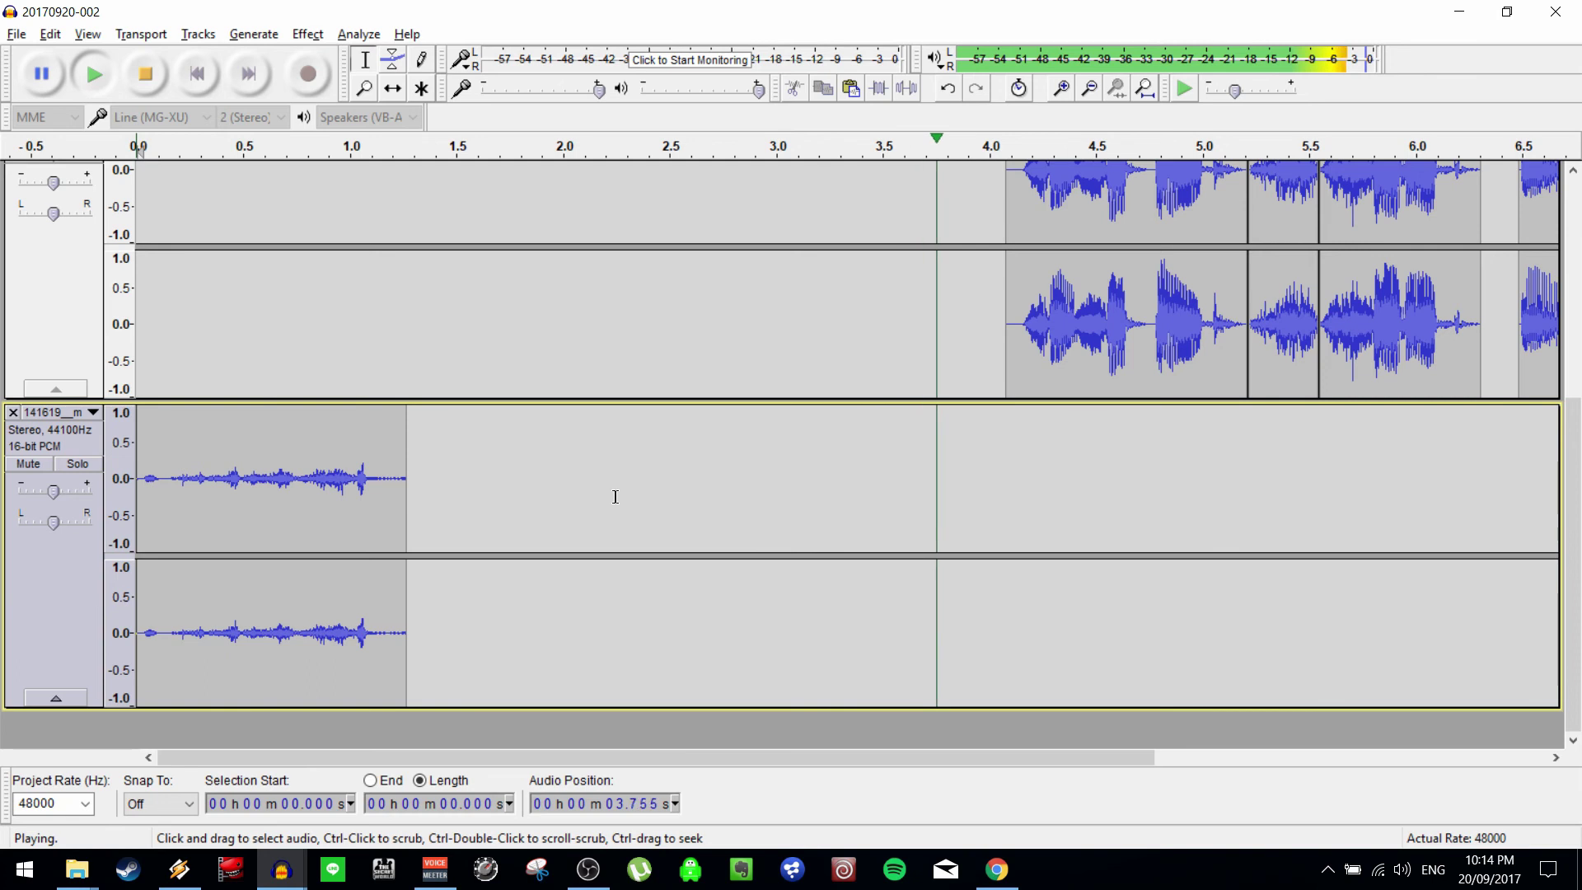
key("space")
scroll(639, 492, "up", 2)
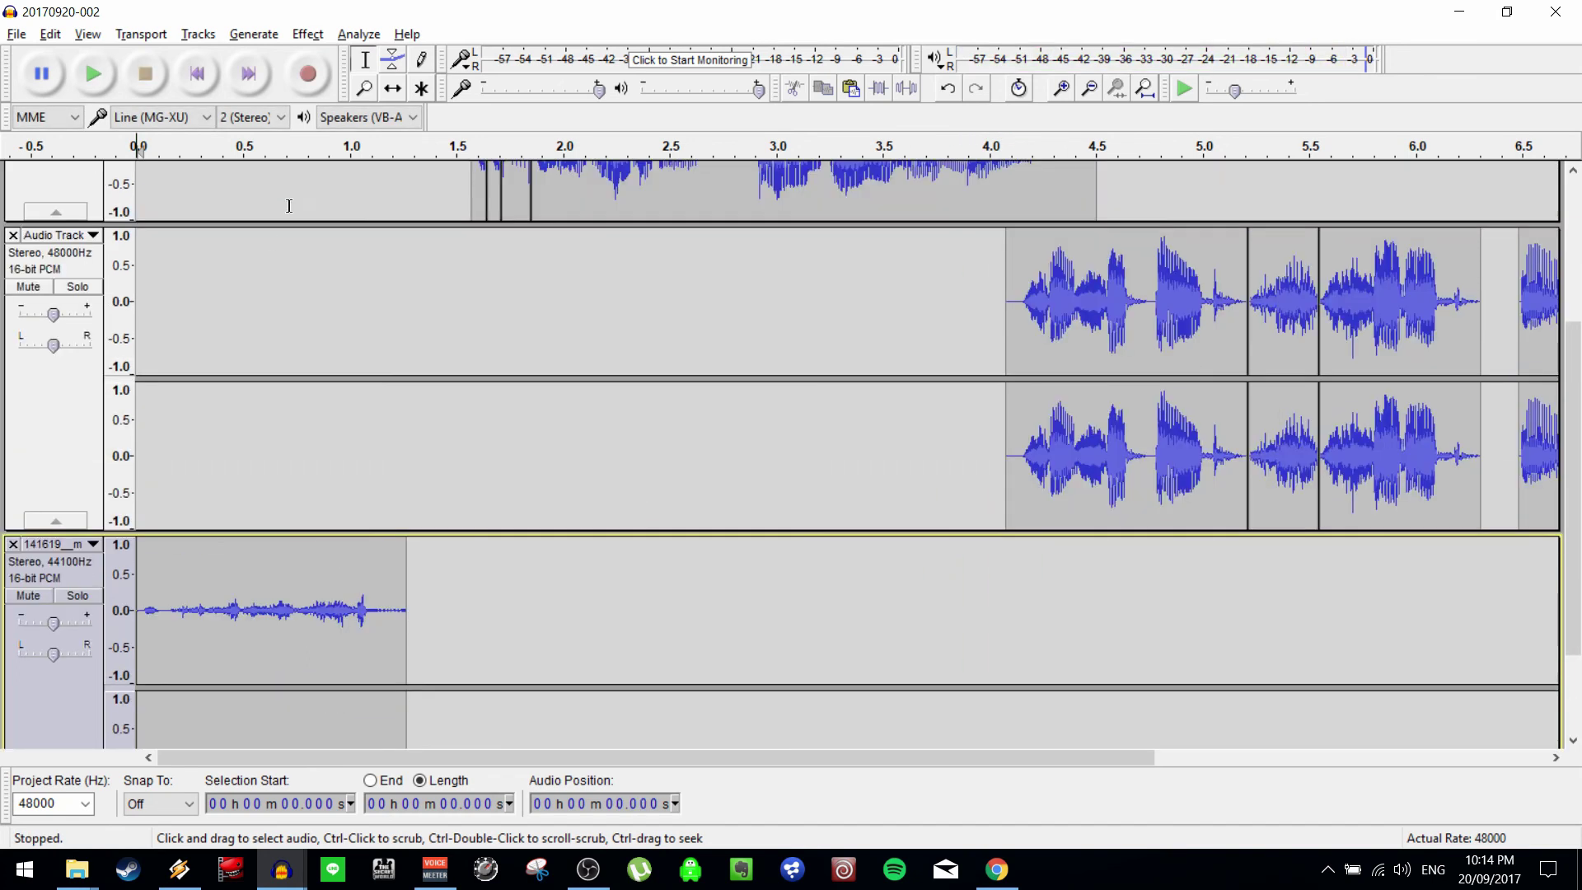
Move the static clip into the Audio Track near 0 s and close its empty track.
left_click(393, 88)
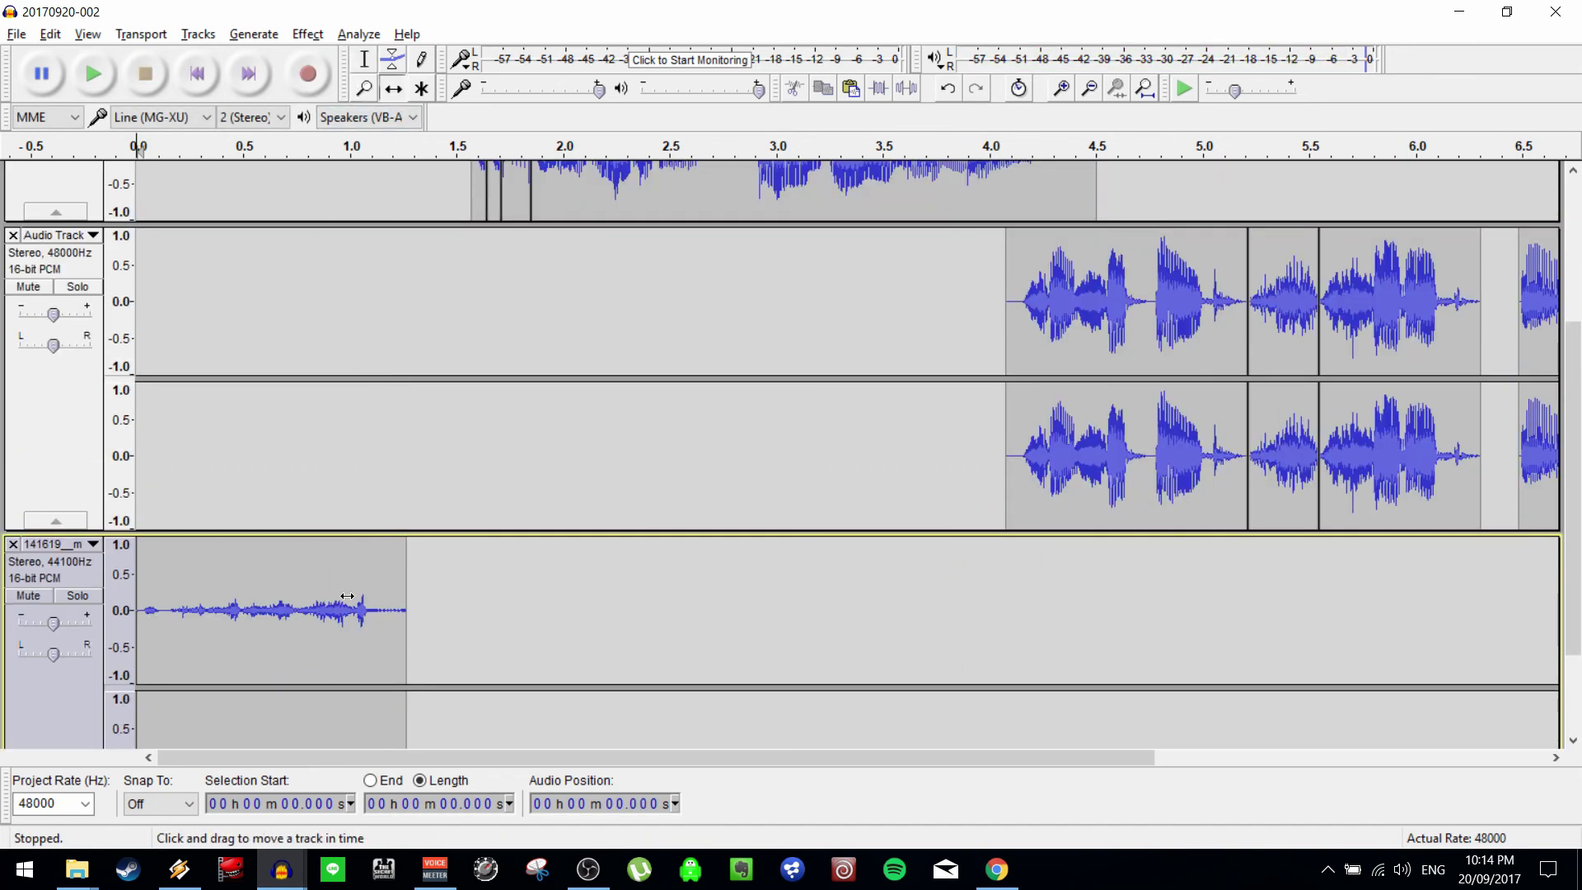
left_click_drag(347, 595, 371, 442)
left_click(13, 544)
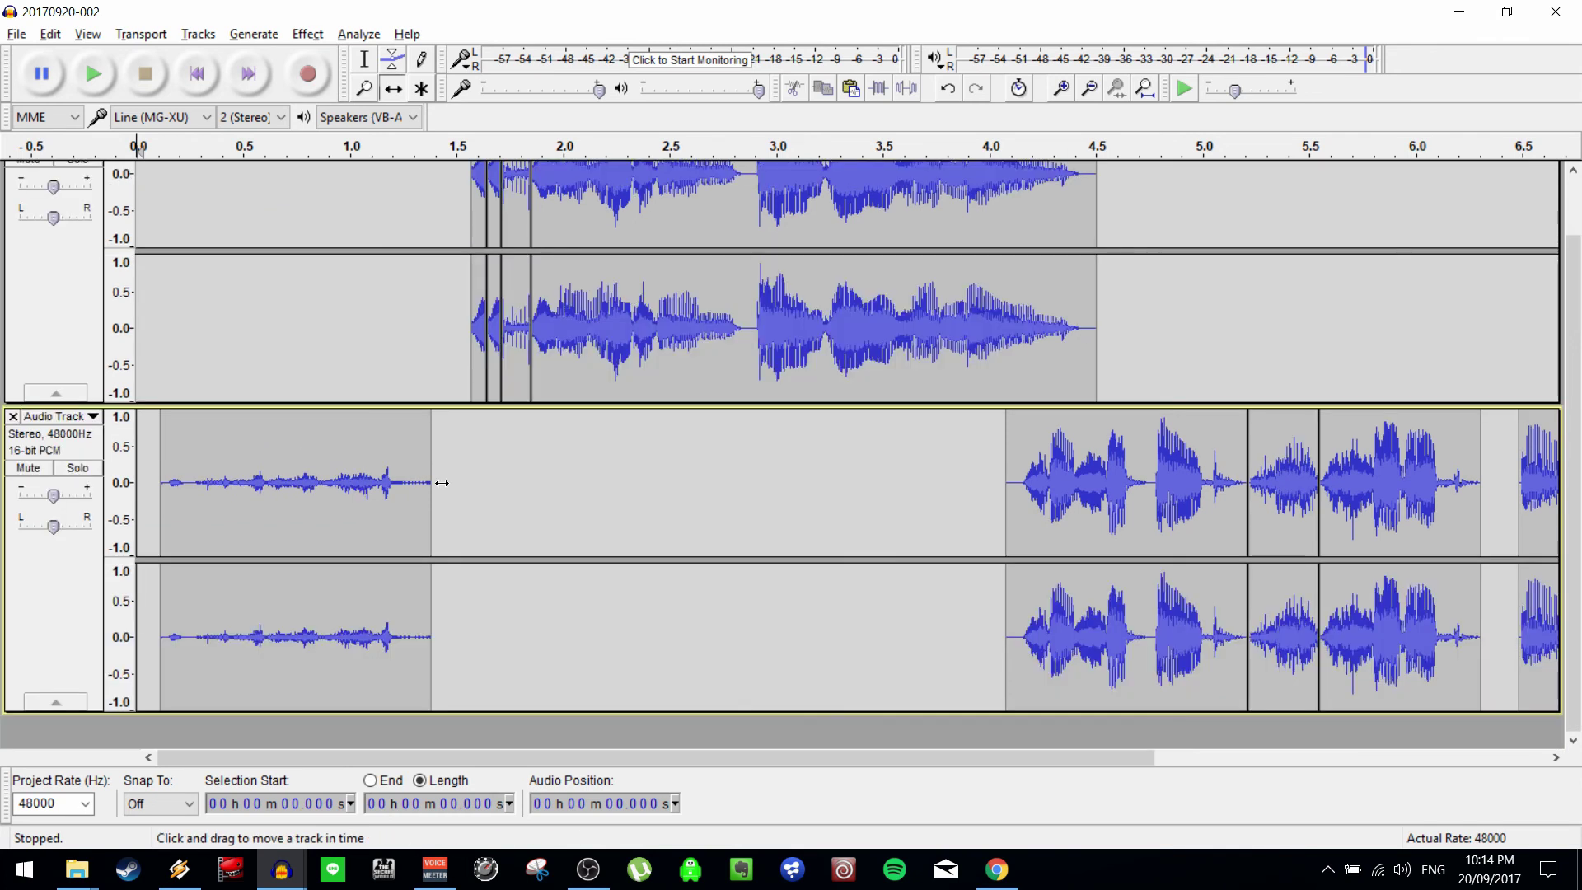
scroll(478, 475, "up", 1)
left_click_drag(370, 550, 412, 549)
scroll(408, 548, "down", 1)
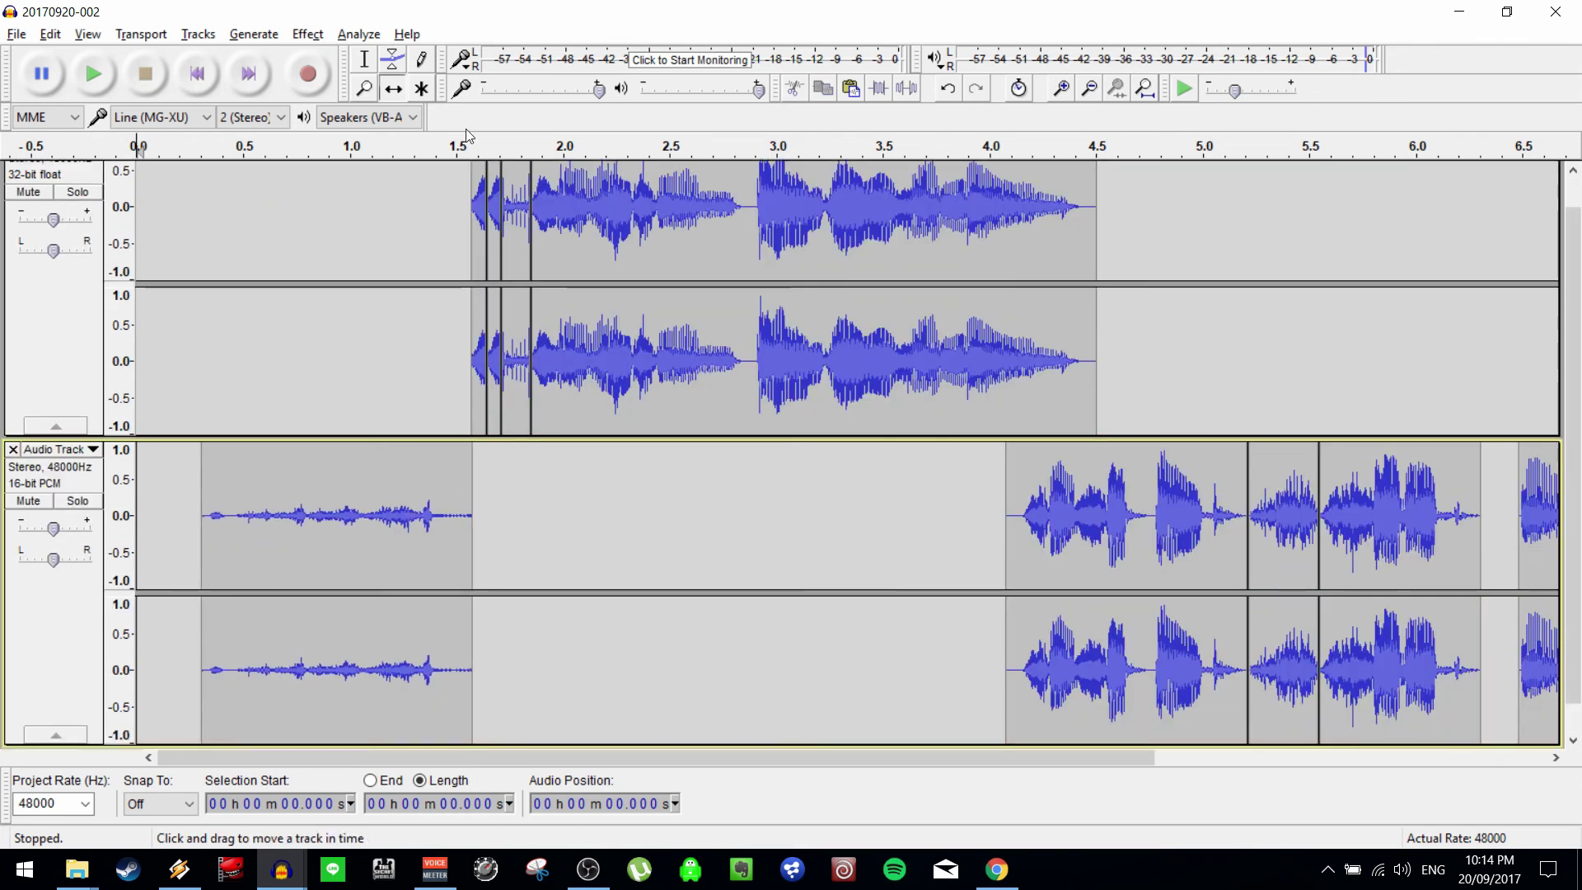
Play the intro from 0.232 s with the Selection tool.
left_click(364, 58)
left_click(187, 235)
key("space")
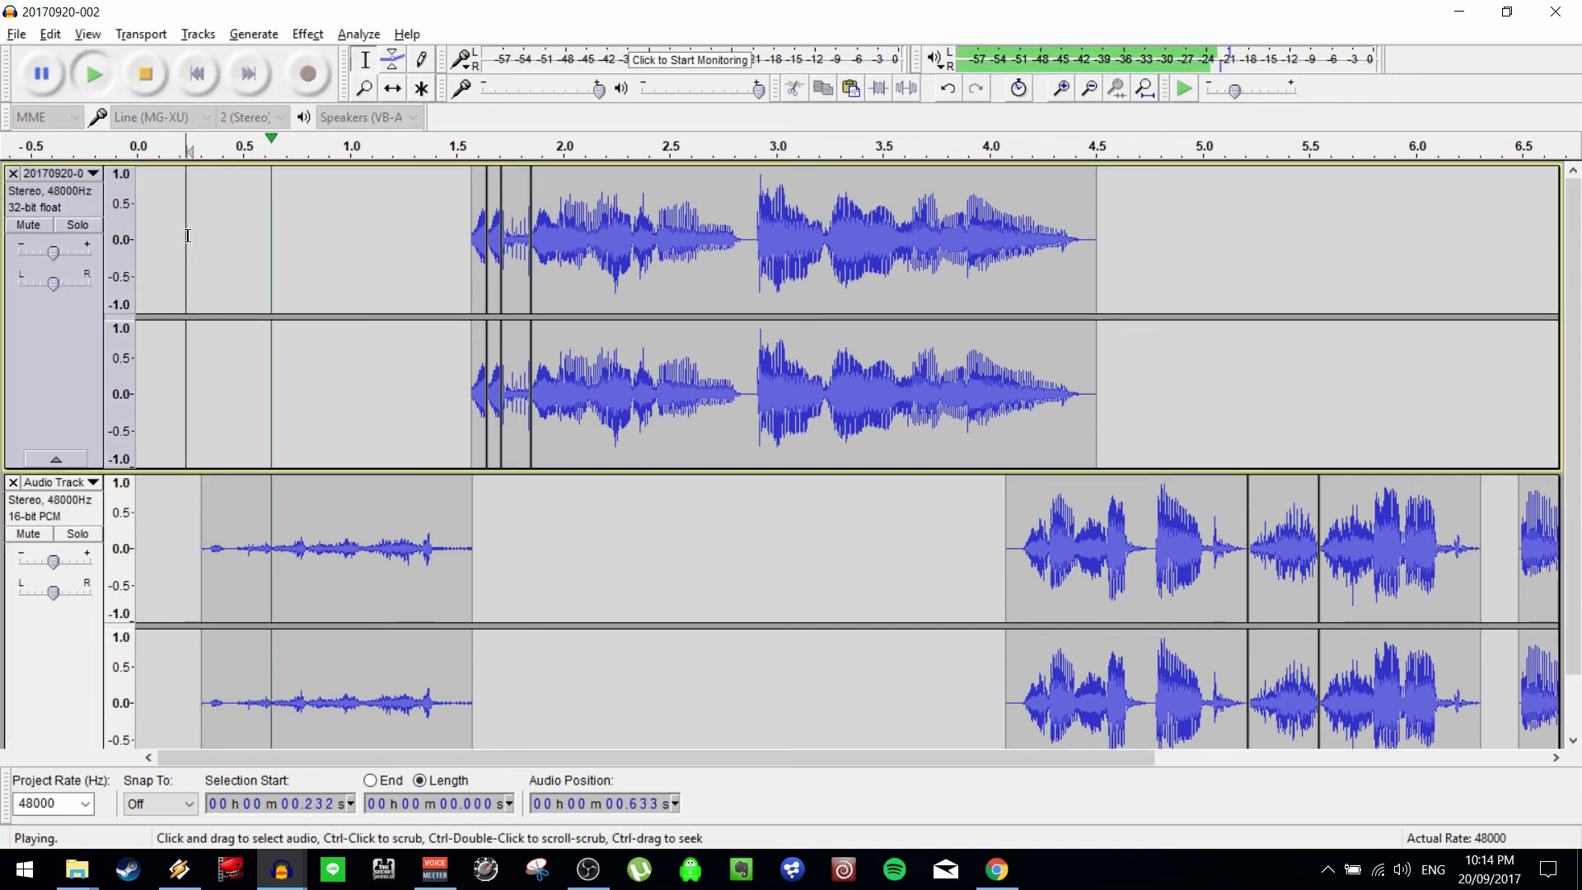